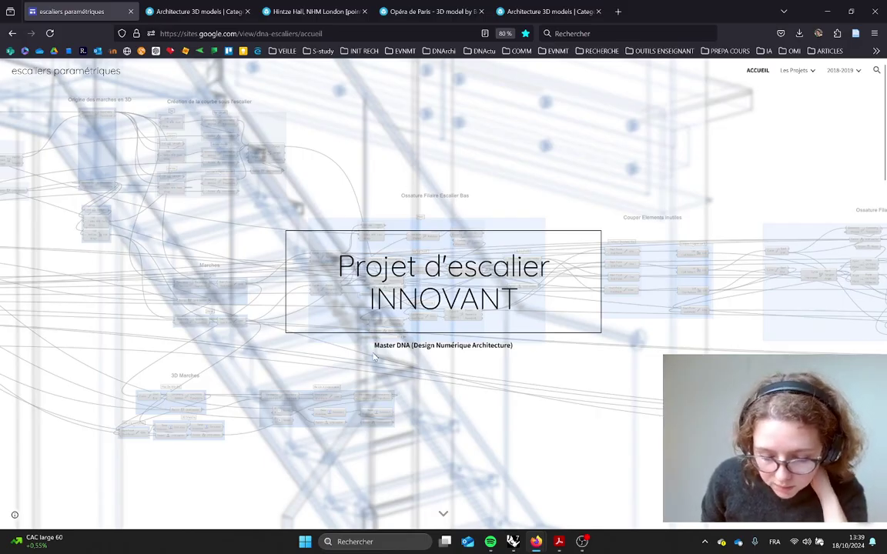
# Open the first 2019-2020 stair project page and scroll to its Modèle 3D section
pyautogui.scroll(-4, 375, 356)
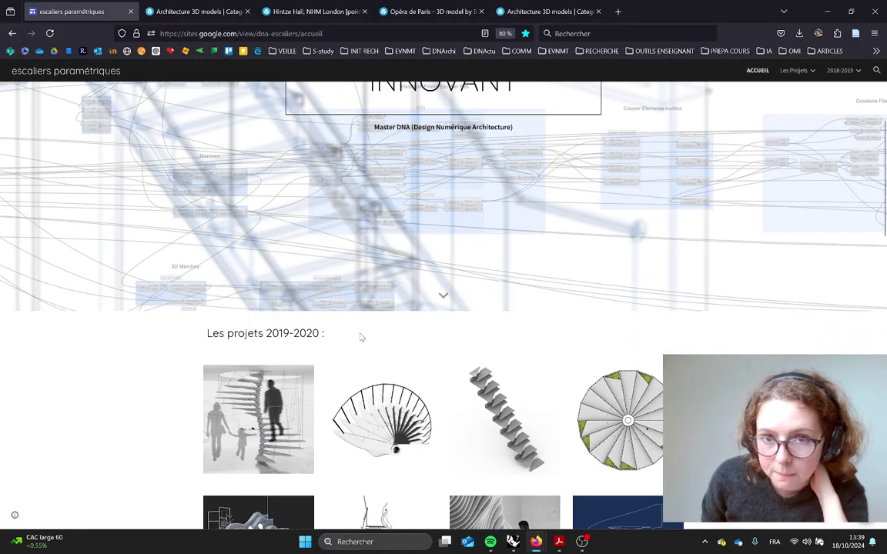
pyautogui.scroll(-4, 360, 337)
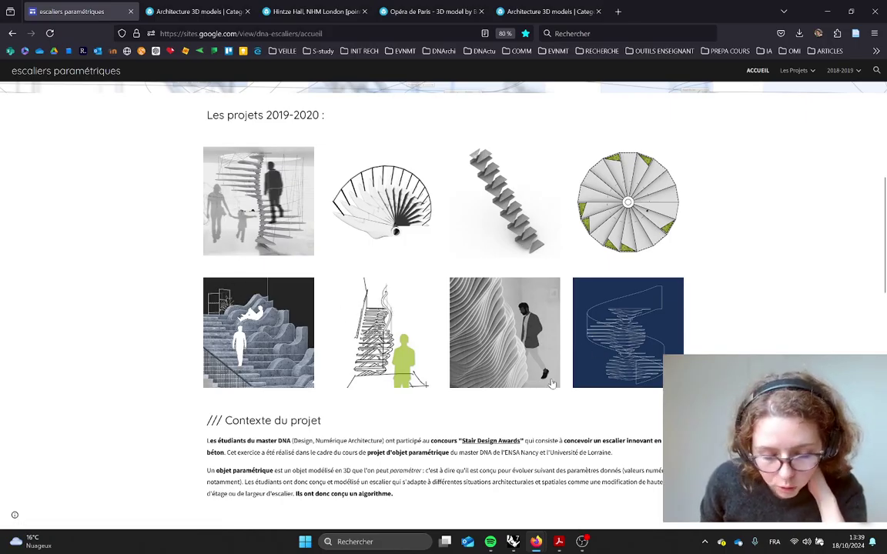
pyautogui.click(271, 222)
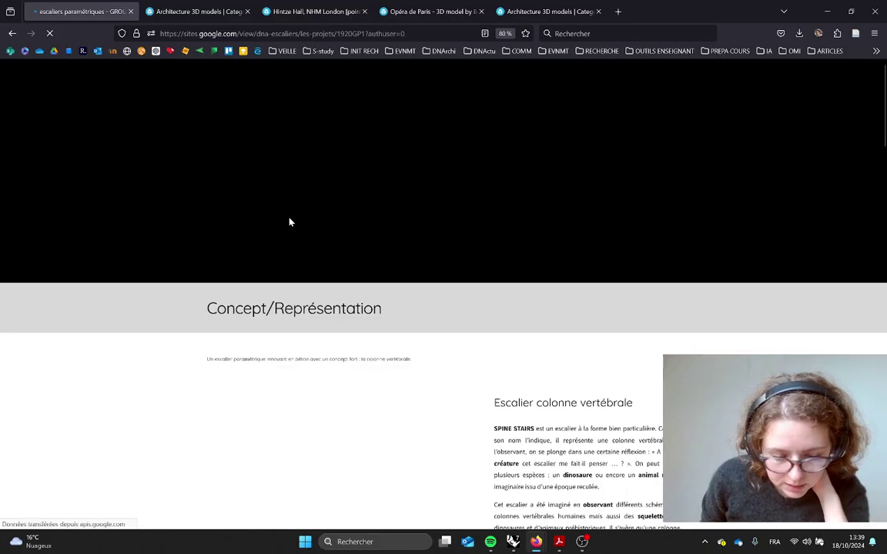
pyautogui.scroll(-4, 503, 315)
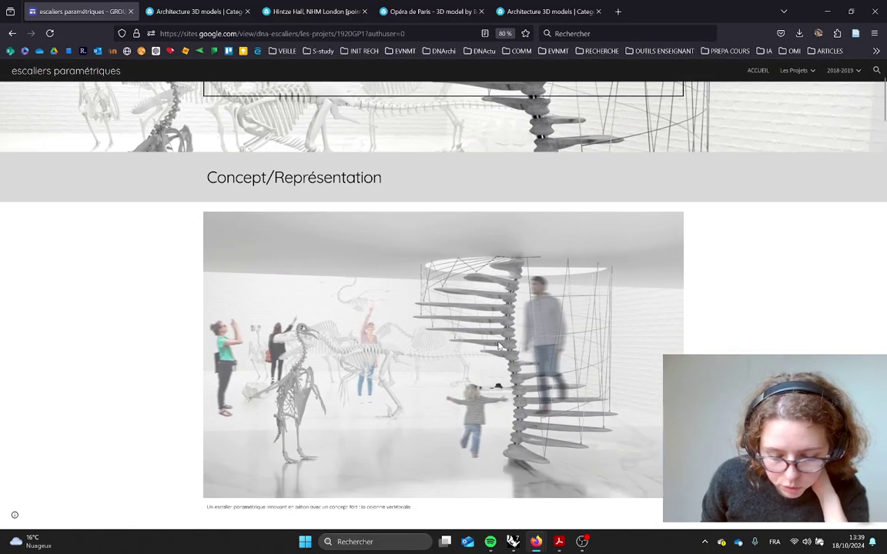
pyautogui.scroll(-10, 463, 344)
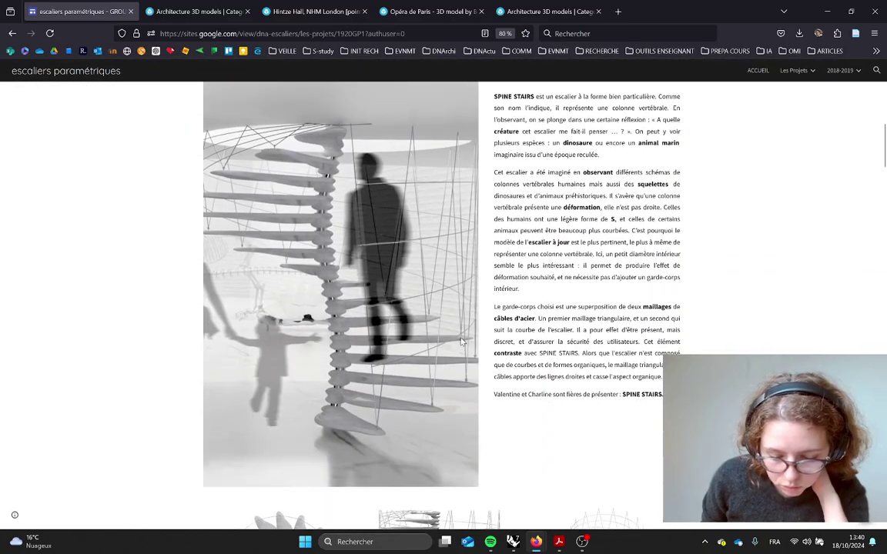
pyautogui.scroll(-10, 460, 340)
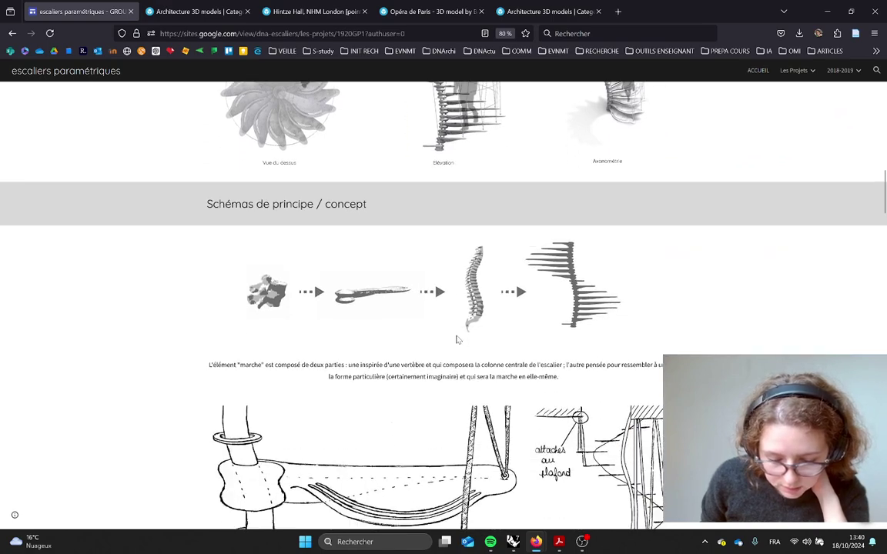
pyautogui.scroll(-10, 455, 339)
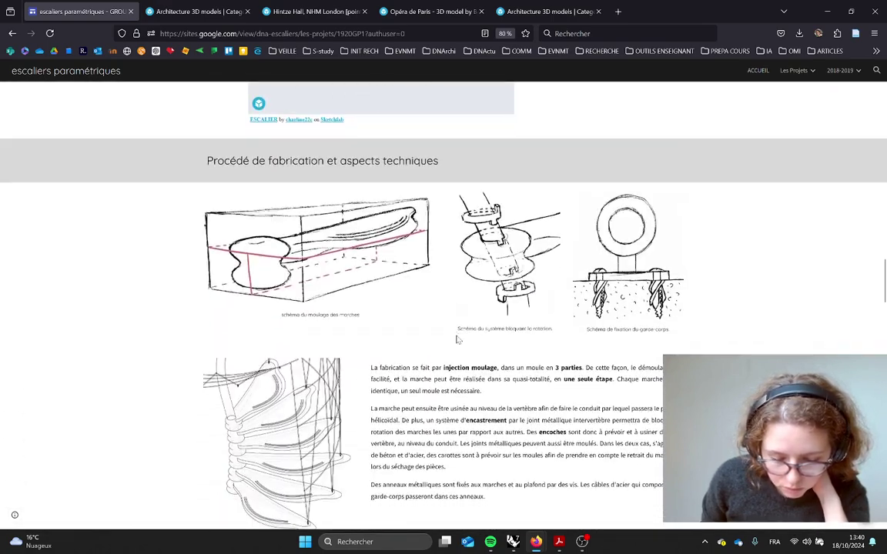
pyautogui.scroll(5, 457, 336)
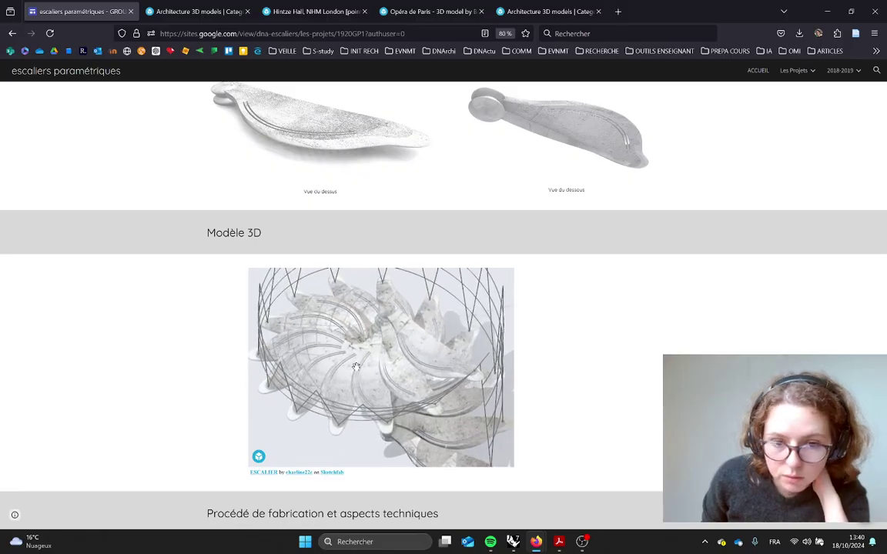
# Orbit the embedded stair model to below and side views, then go to the point cloud results
pyautogui.moveTo(377, 387)
pyautogui.mouseDown()
pyautogui.moveTo(412, 304)
pyautogui.moveTo(471, 316)
pyautogui.moveTo(509, 381)
pyautogui.mouseUp()
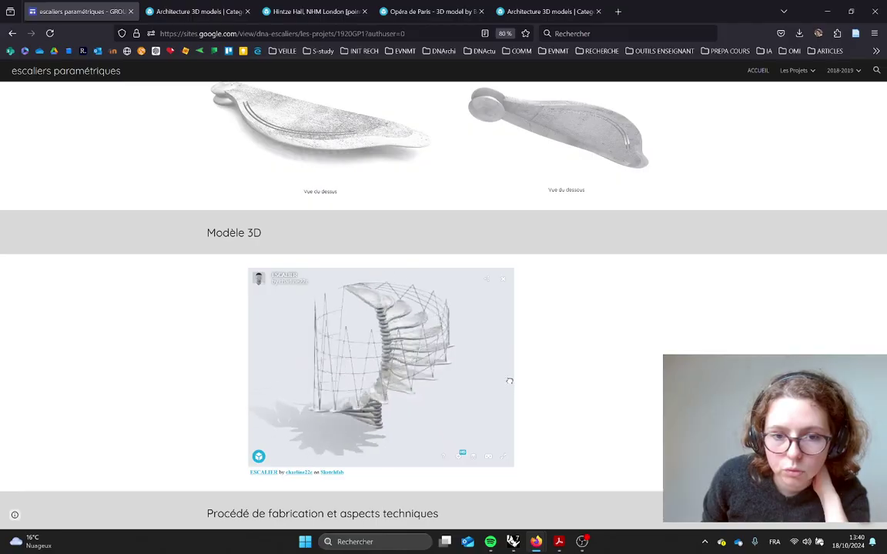
pyautogui.moveTo(424, 395); pyautogui.dragTo(454, 351)
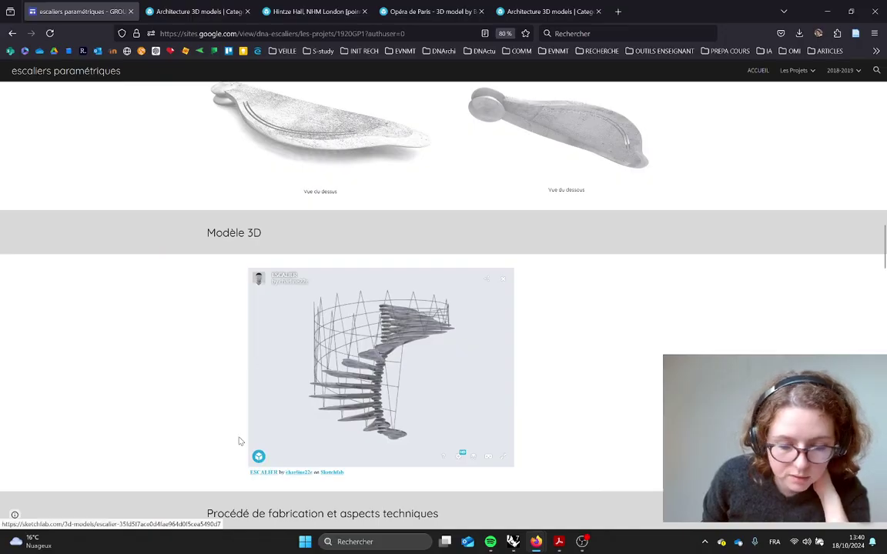
pyautogui.click(210, 12)
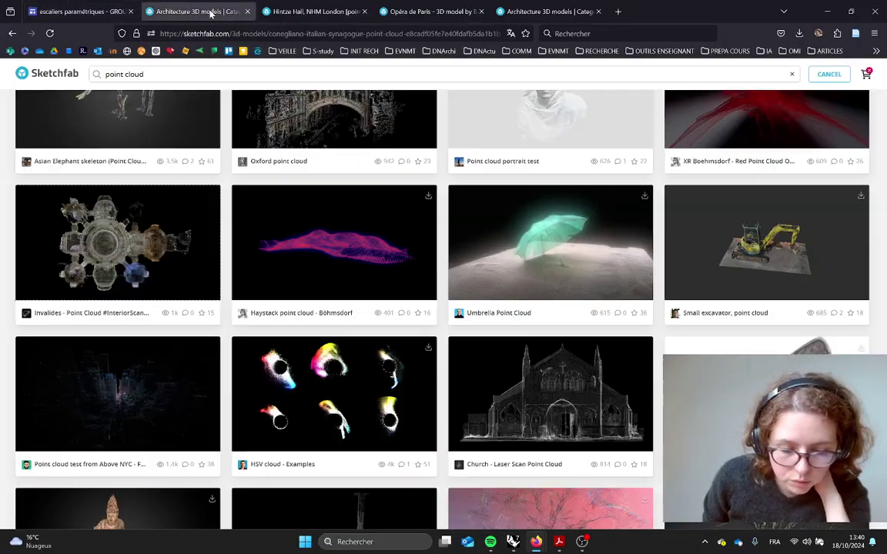
# Open the Hintze Hall point cloud model and orbit around the whale skeleton
pyautogui.scroll(10, 454, 353)
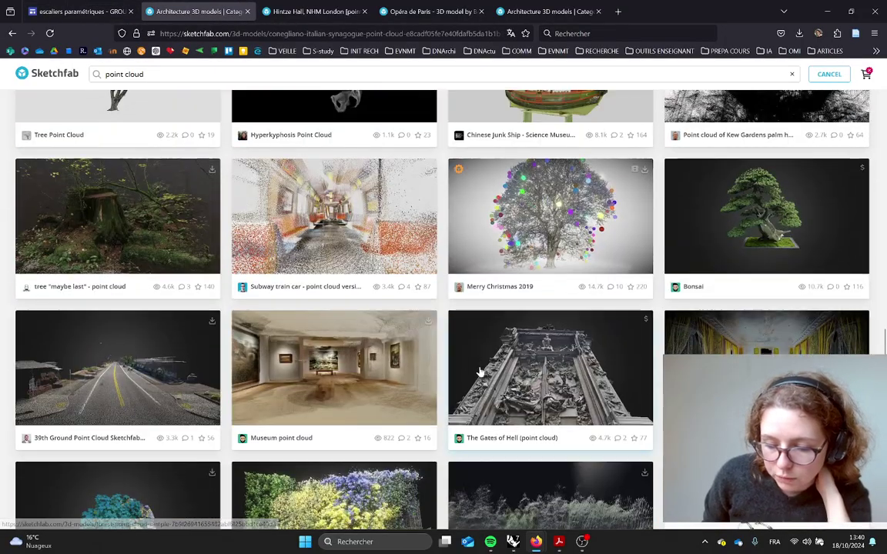
pyautogui.scroll(15, 450, 352)
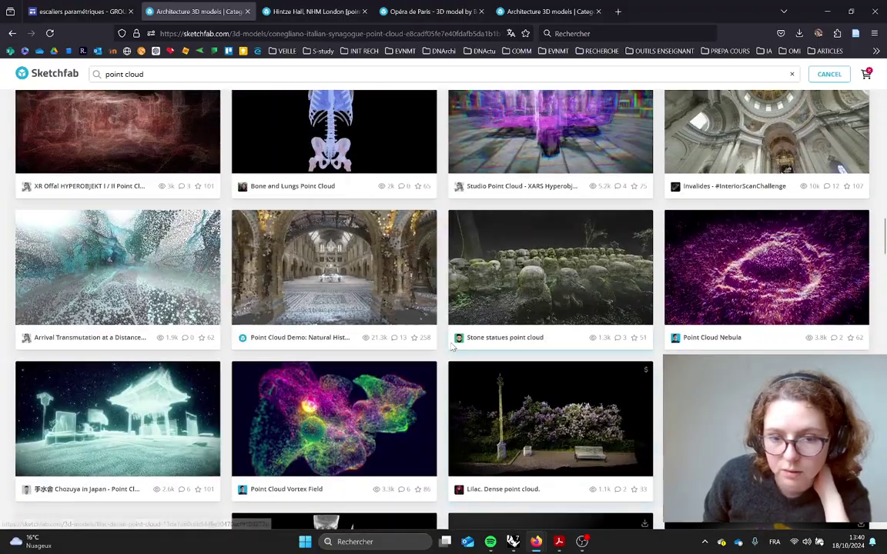
pyautogui.scroll(2, 451, 348)
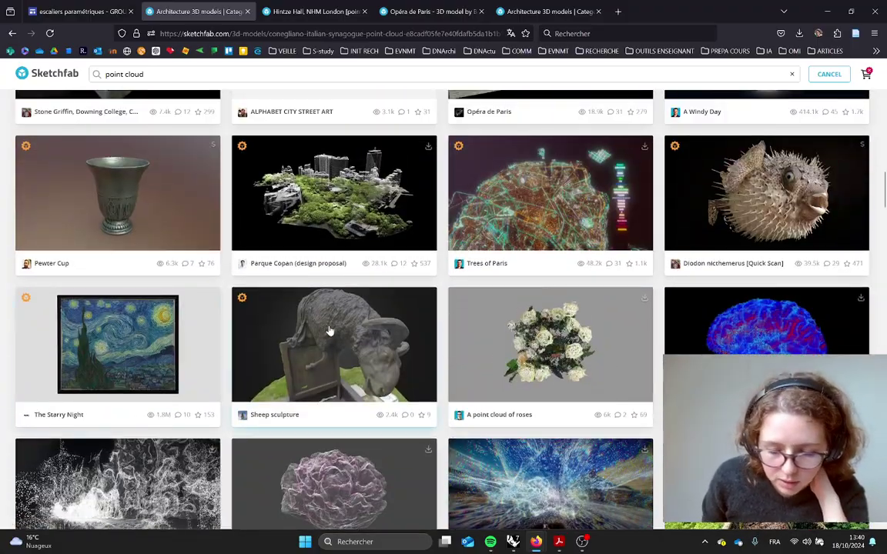
pyautogui.scroll(-2, 328, 331)
pyautogui.click(274, 12)
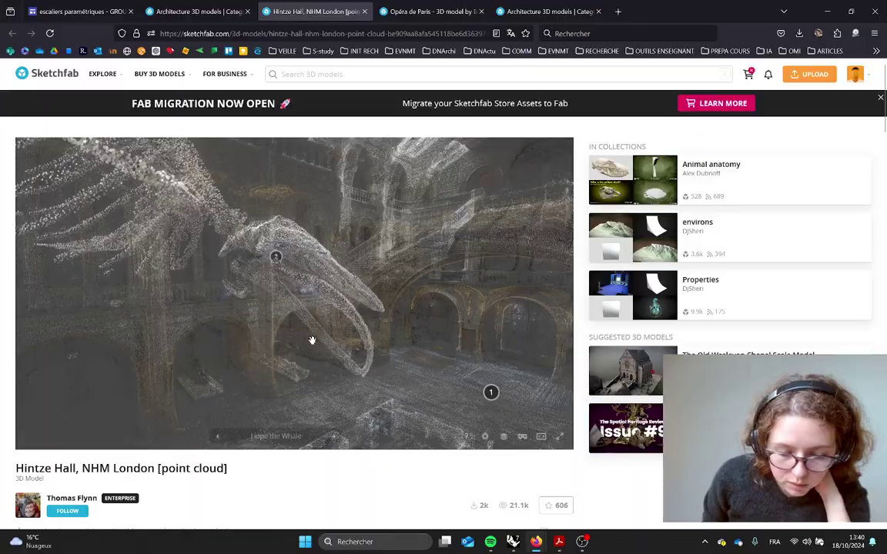
pyautogui.moveTo(395, 364); pyautogui.dragTo(297, 362)
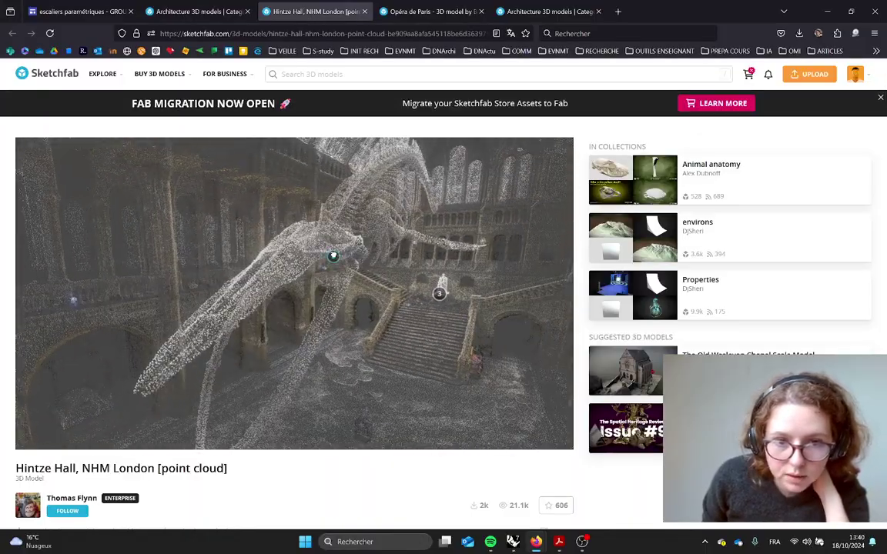
# Tour the annotations: Hope the Whale, Charles Darwin Statue, Exterior, and View from Main Entrance
pyautogui.click(333, 255)
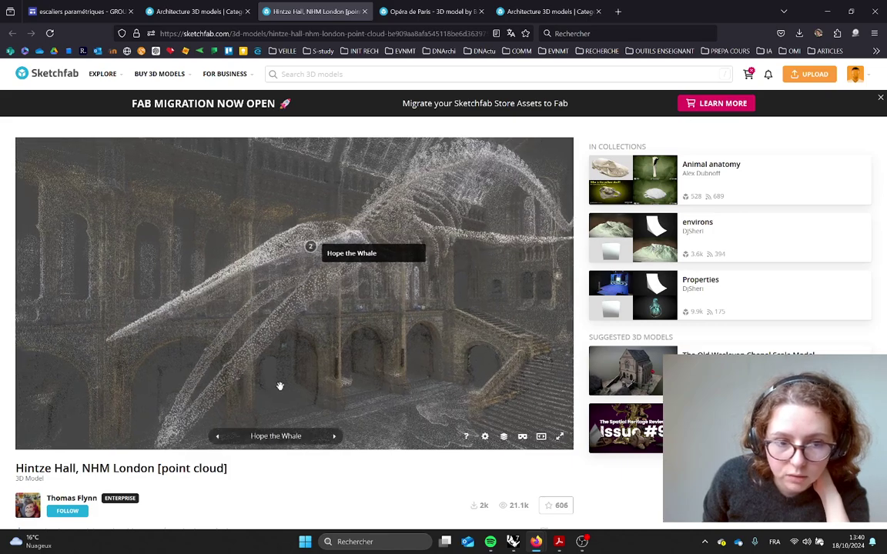
pyautogui.click(333, 437)
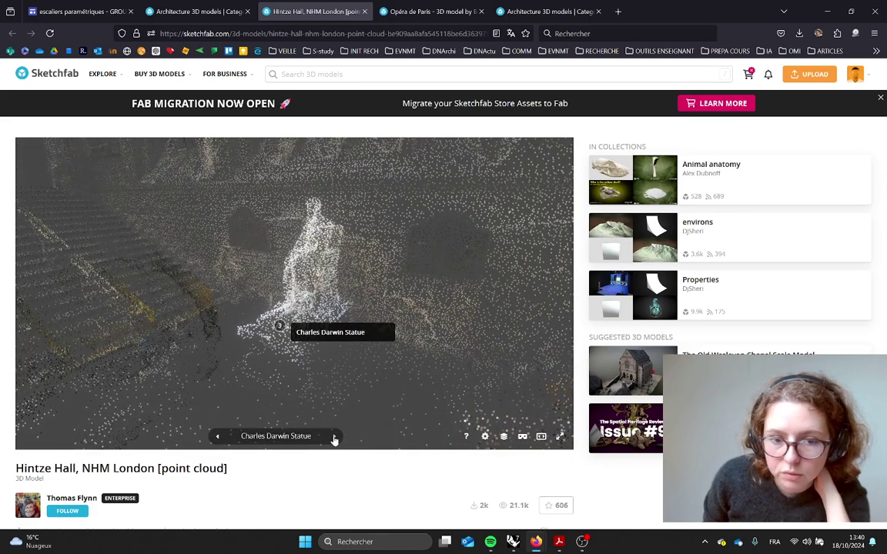
pyautogui.click(333, 436)
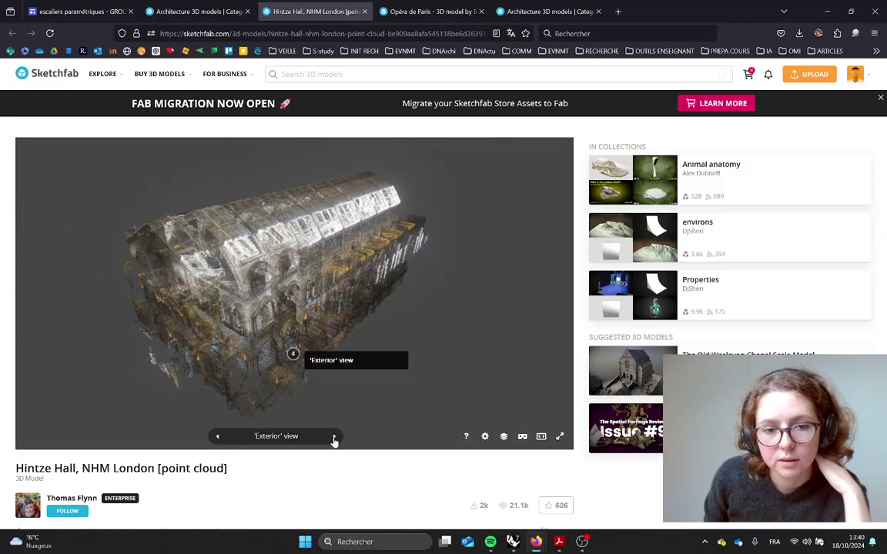
pyautogui.click(334, 437)
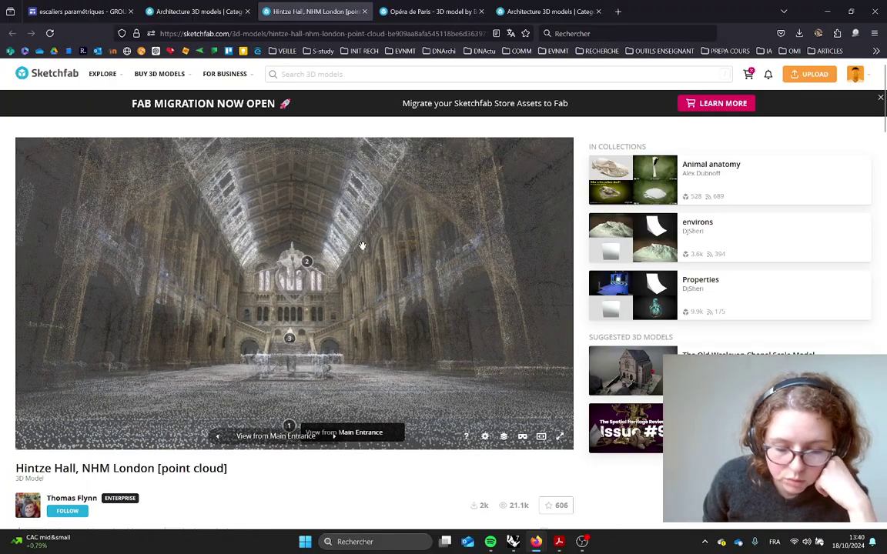
pyautogui.moveTo(393, 326)
pyautogui.mouseDown()
pyautogui.moveTo(326, 340)
pyautogui.moveTo(399, 337)
pyautogui.moveTo(391, 325)
pyautogui.moveTo(392, 335)
pyautogui.mouseUp()
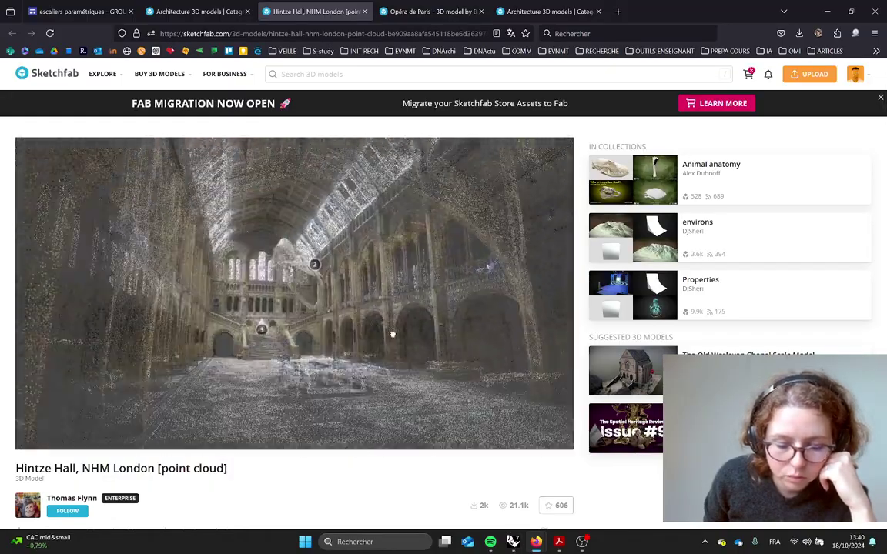
# Glance at the Opéra de Paris model, then orbit the Pompidou Center to its roof annotation 3
pyautogui.click(412, 16)
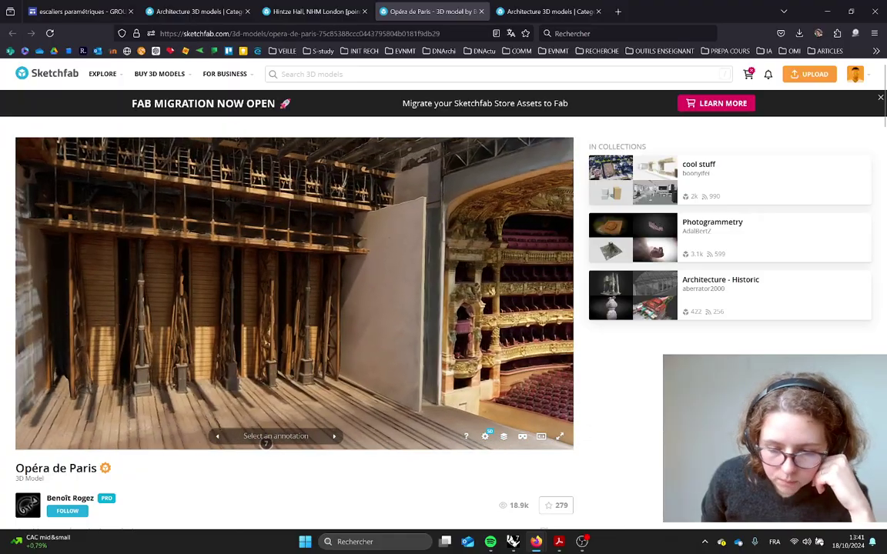
pyautogui.click(547, 11)
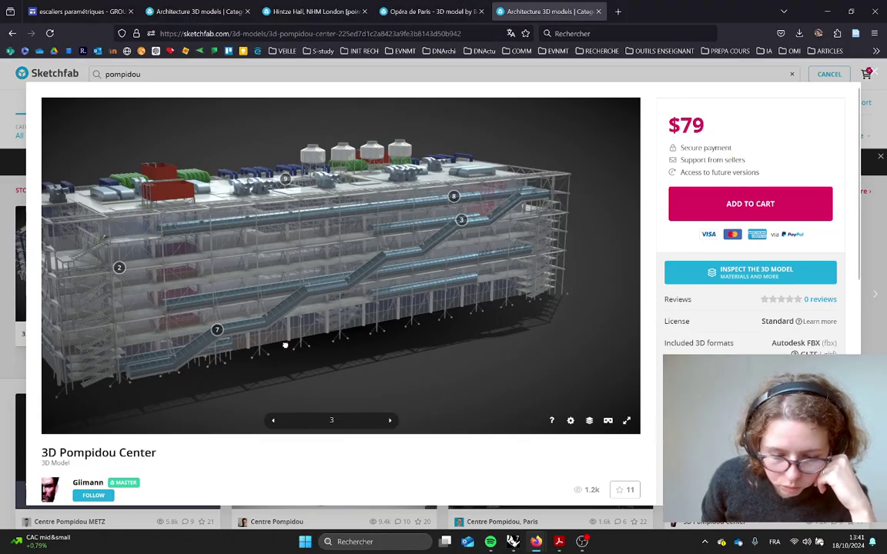
pyautogui.moveTo(243, 361)
pyautogui.mouseDown()
pyautogui.moveTo(200, 358)
pyautogui.moveTo(245, 354)
pyautogui.moveTo(340, 323)
pyautogui.mouseUp()
pyautogui.click(462, 243)
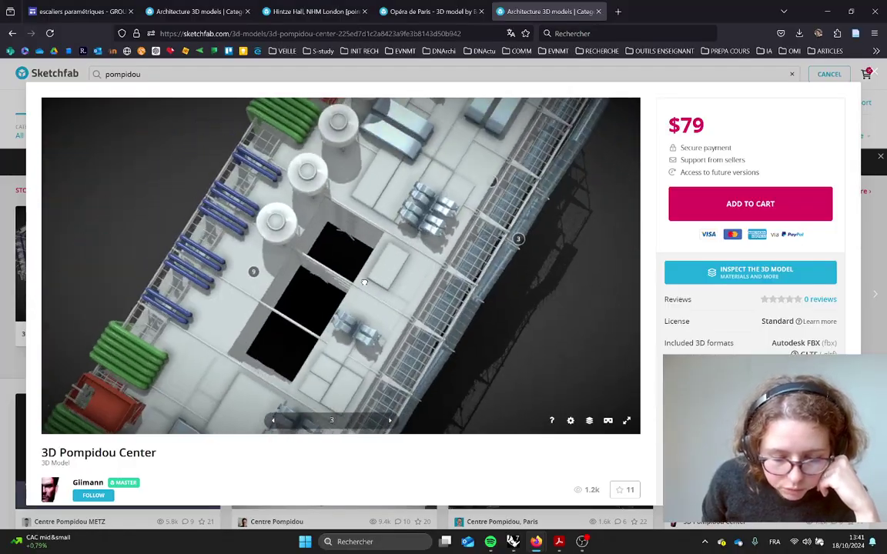
pyautogui.moveTo(364, 282)
pyautogui.mouseDown()
pyautogui.moveTo(169, 142)
pyautogui.moveTo(254, 252)
pyautogui.moveTo(445, 275)
pyautogui.moveTo(425, 267)
pyautogui.mouseUp()
# Fly to Pompidou annotation 8, orbit and zoom to a long side view, then return to the project page
pyautogui.click(442, 232)
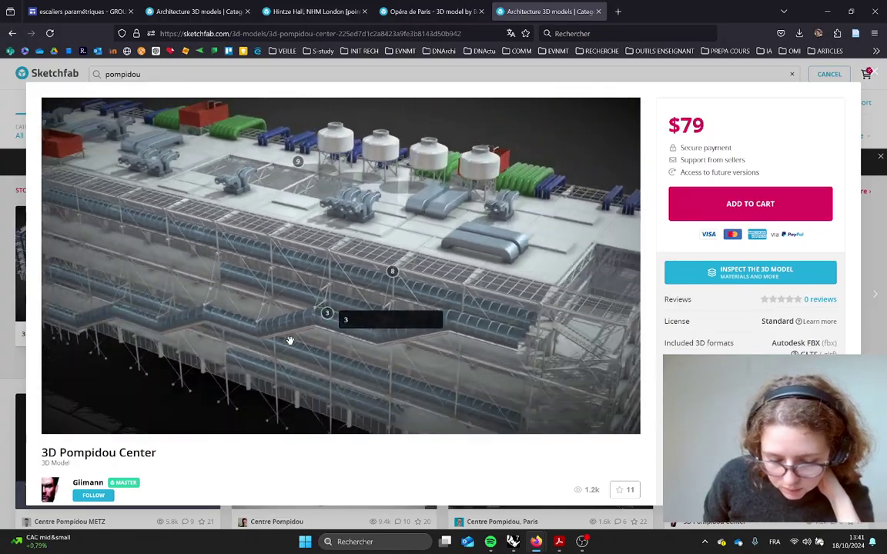
pyautogui.moveTo(441, 233)
pyautogui.mouseDown()
pyautogui.moveTo(384, 323)
pyautogui.moveTo(418, 339)
pyautogui.moveTo(369, 270)
pyautogui.moveTo(401, 275)
pyautogui.moveTo(442, 240)
pyautogui.mouseUp()
pyautogui.scroll(5, 370, 270)
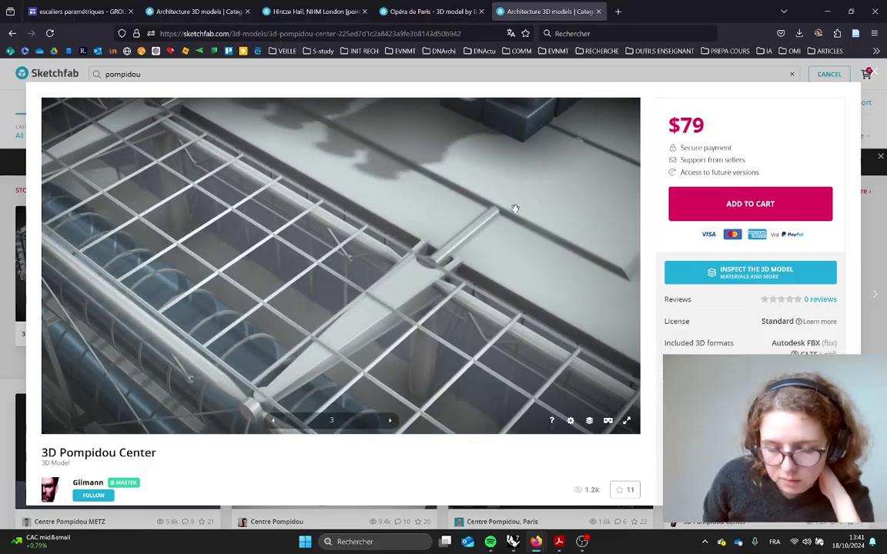
pyautogui.moveTo(515, 208)
pyautogui.mouseDown()
pyautogui.moveTo(410, 271)
pyautogui.moveTo(406, 263)
pyautogui.moveTo(377, 301)
pyautogui.moveTo(394, 294)
pyautogui.moveTo(417, 322)
pyautogui.moveTo(462, 293)
pyautogui.moveTo(476, 266)
pyautogui.mouseUp()
pyautogui.scroll(-5, 392, 266)
pyautogui.scroll(-5, 381, 268)
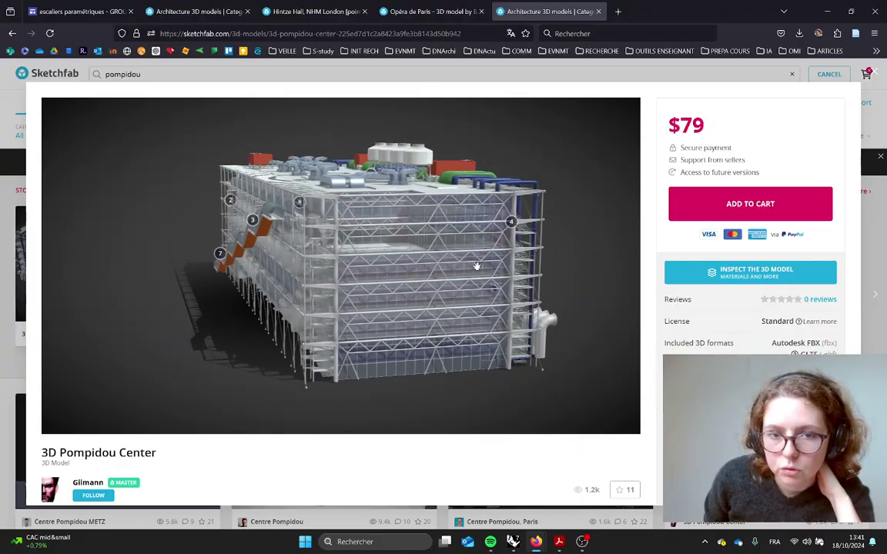
pyautogui.moveTo(359, 227); pyautogui.dragTo(131, 150)
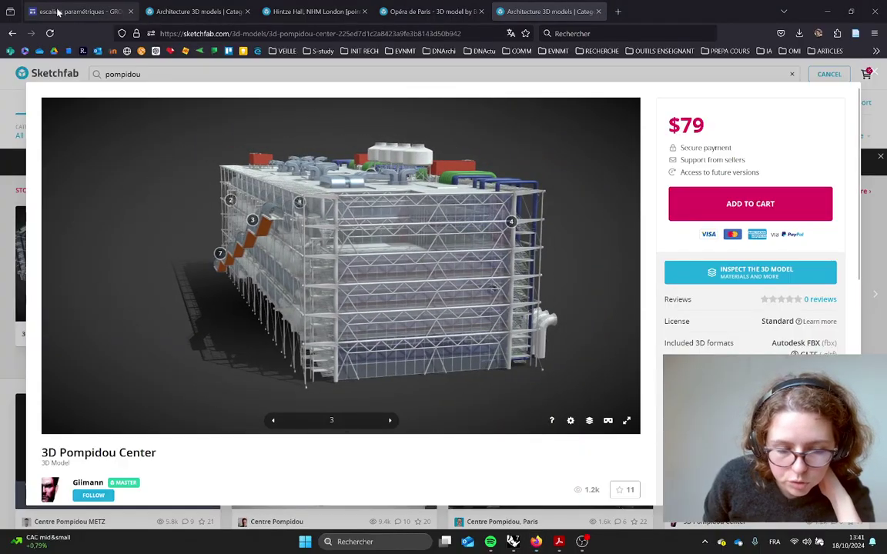
pyautogui.click(69, 11)
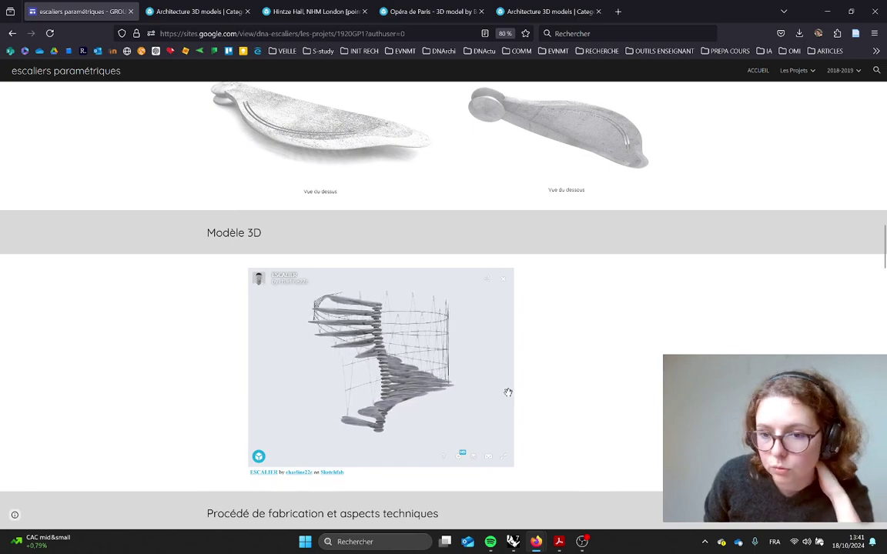
# Scroll through the project page's algorithm diagram and stair variants
pyautogui.scroll(-3, 582, 402)
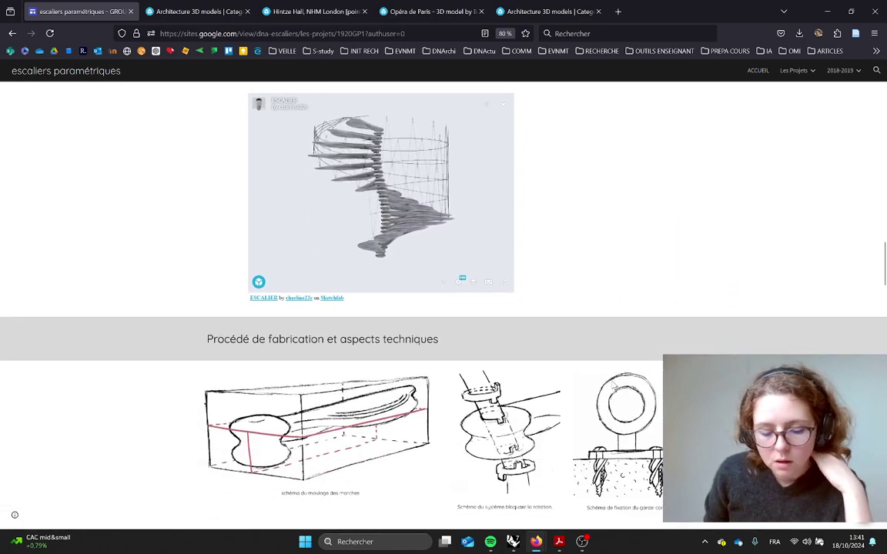
pyautogui.scroll(-15, 614, 385)
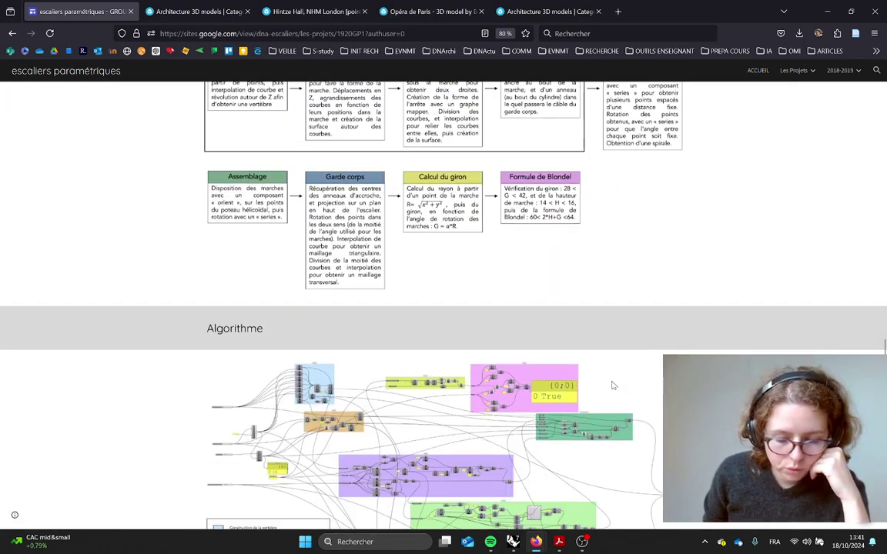
pyautogui.scroll(-3, 613, 385)
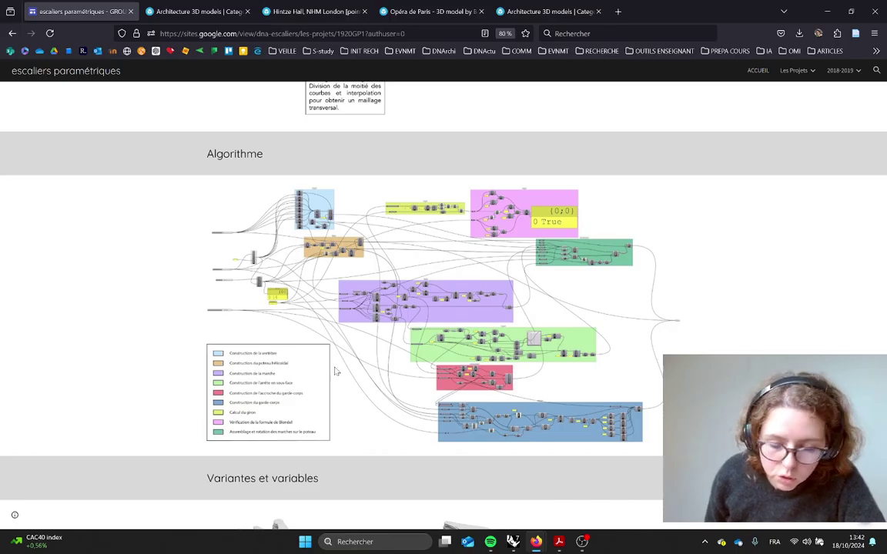
pyautogui.scroll(-5, 473, 408)
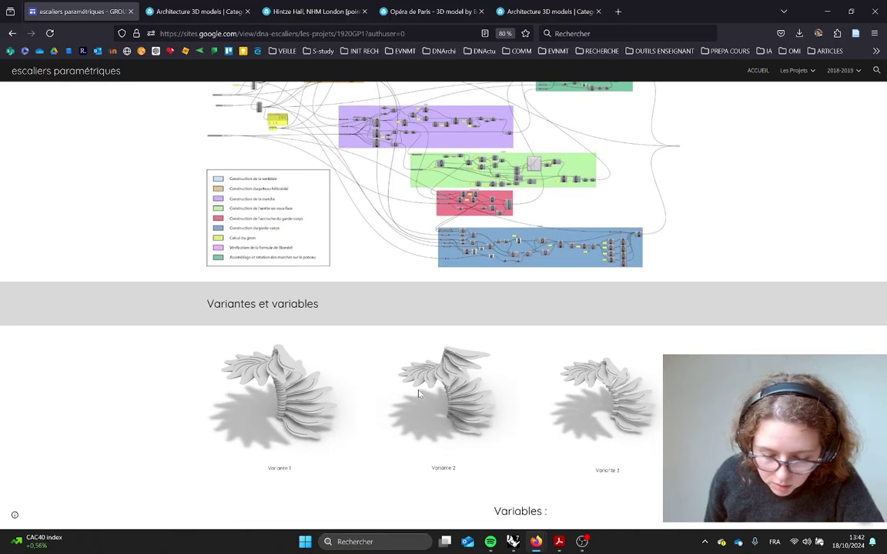
pyautogui.scroll(-1, 389, 396)
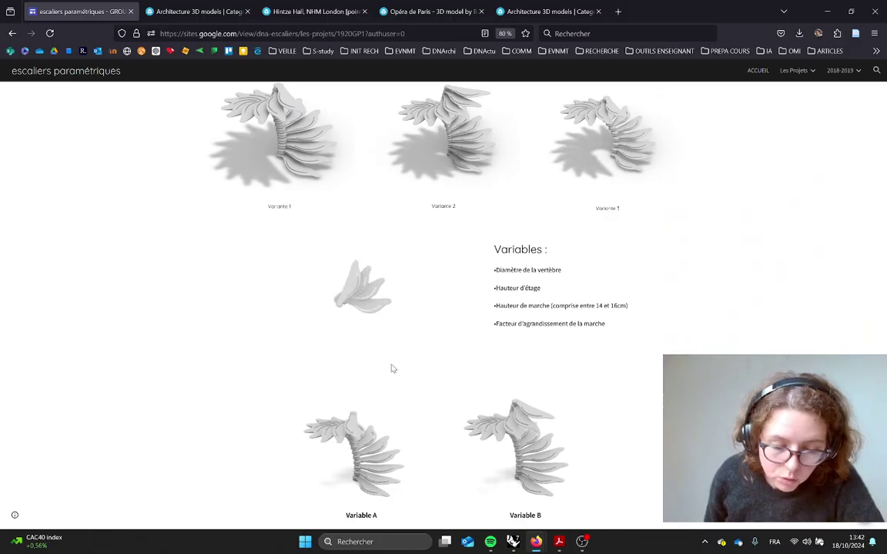
pyautogui.scroll(-2, 564, 423)
pyautogui.scroll(-1, 567, 426)
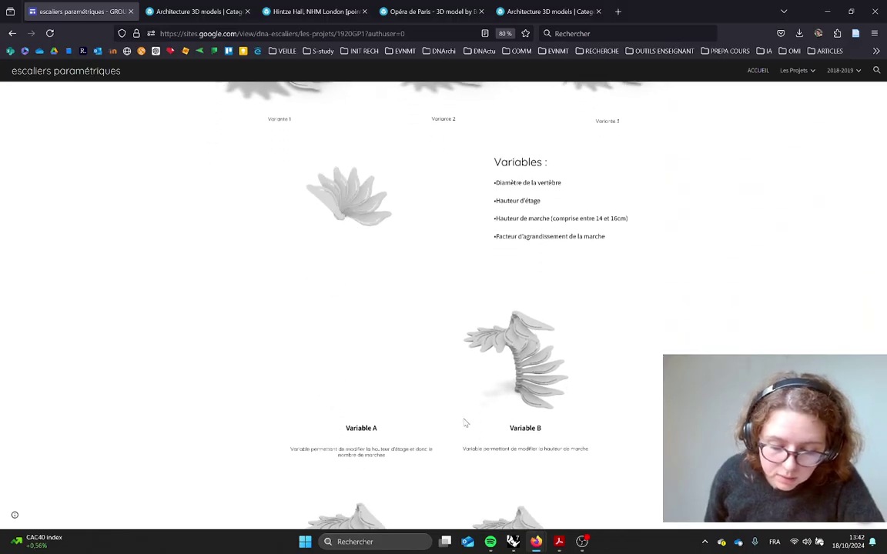
pyautogui.scroll(-4, 465, 422)
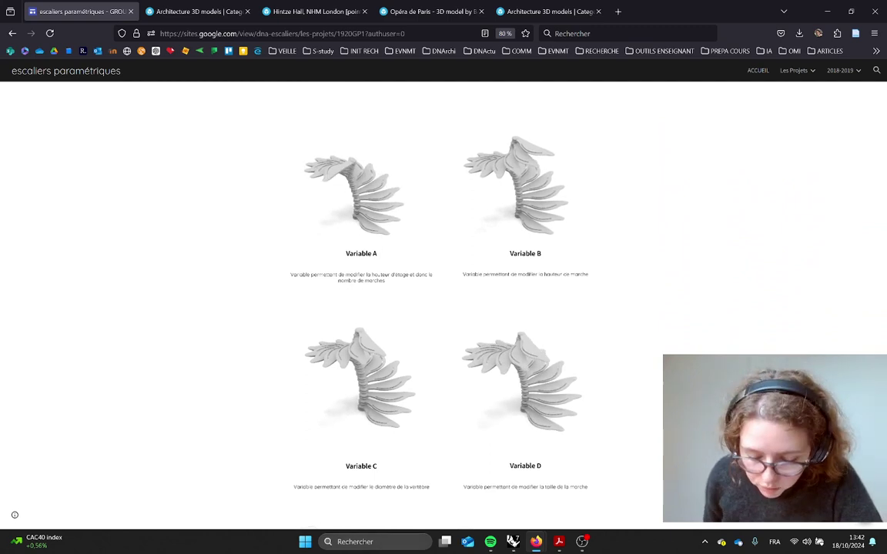
pyautogui.scroll(15, 592, 334)
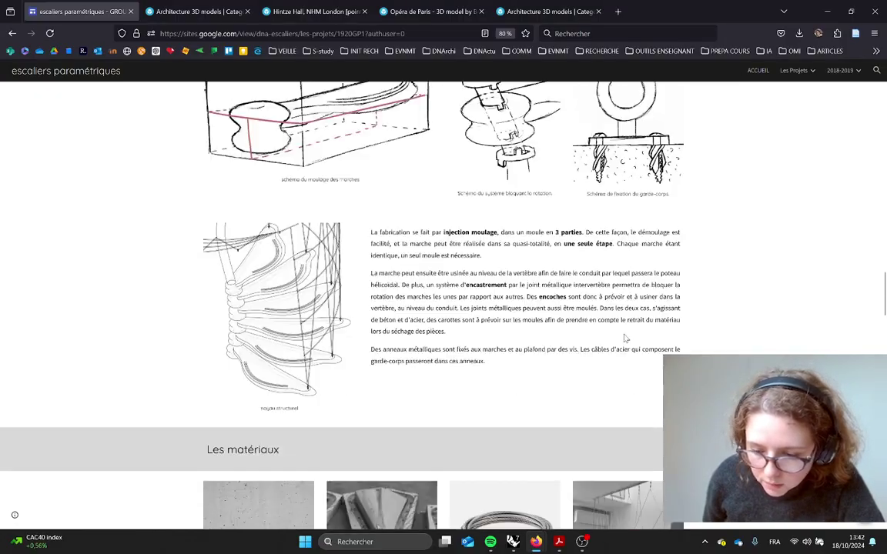
# Go to the ACCUEIL home page, scroll to Contexte du projet, and switch to the slides
pyautogui.click(758, 71)
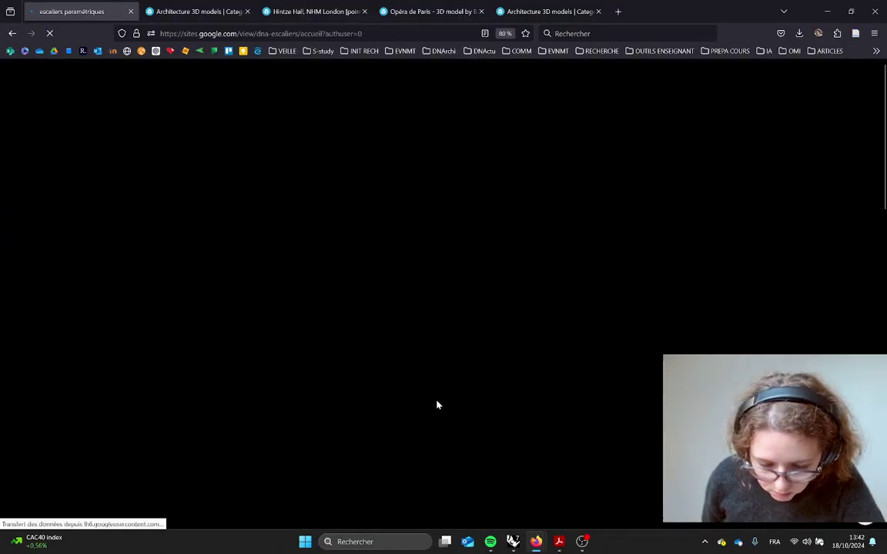
pyautogui.scroll(-10, 496, 323)
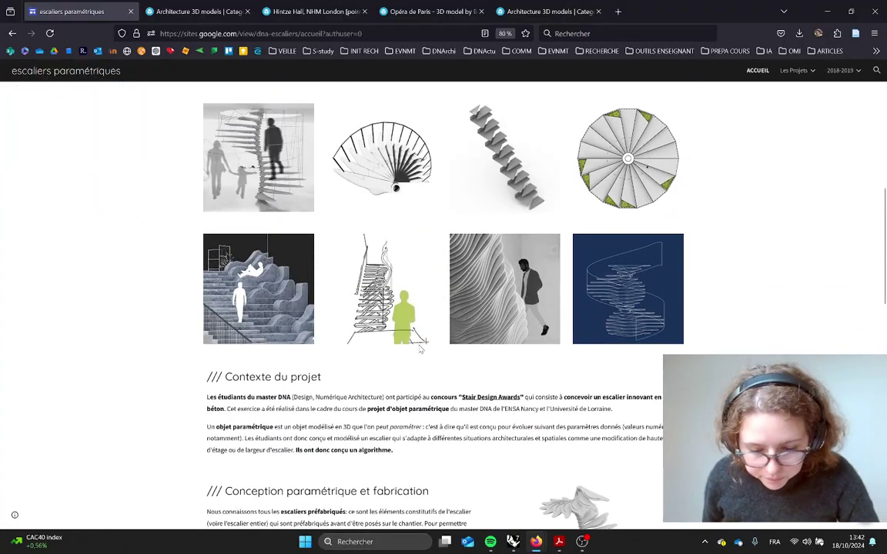
pyautogui.hotkey('alt', 'Tab')
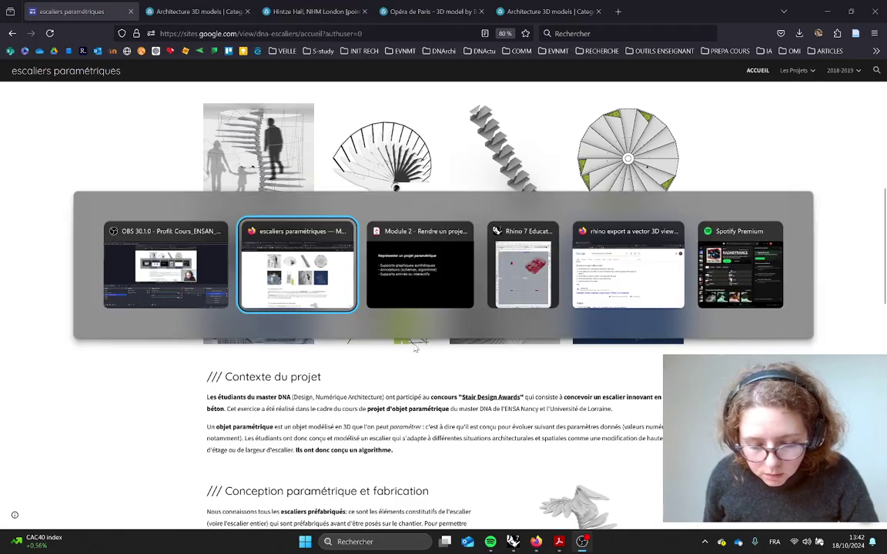
pyautogui.hotkey('alt', 'Tab')
# Step through the 'Exporter et annoter son algorithme' slides and notes, then switch to Rhino and Grasshopper
pyautogui.click(365, 327)
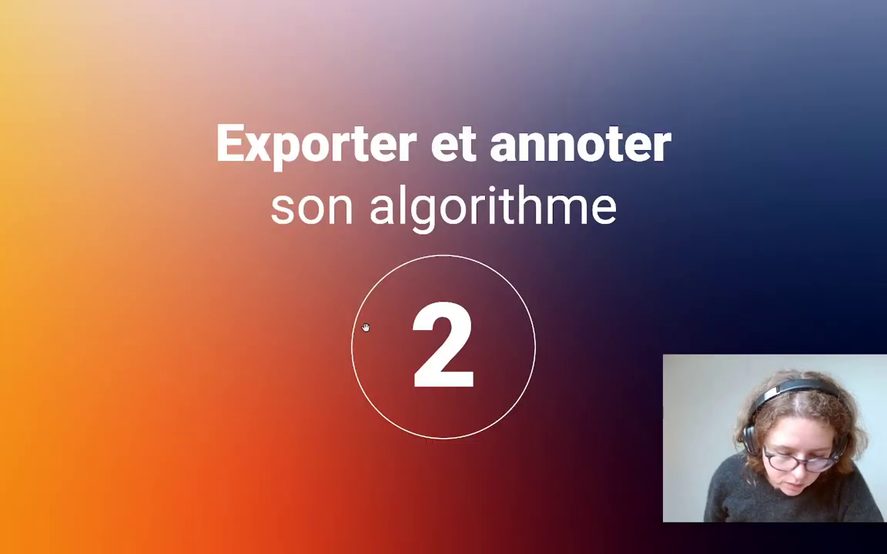
pyautogui.click(365, 327)
pyautogui.press('Left')
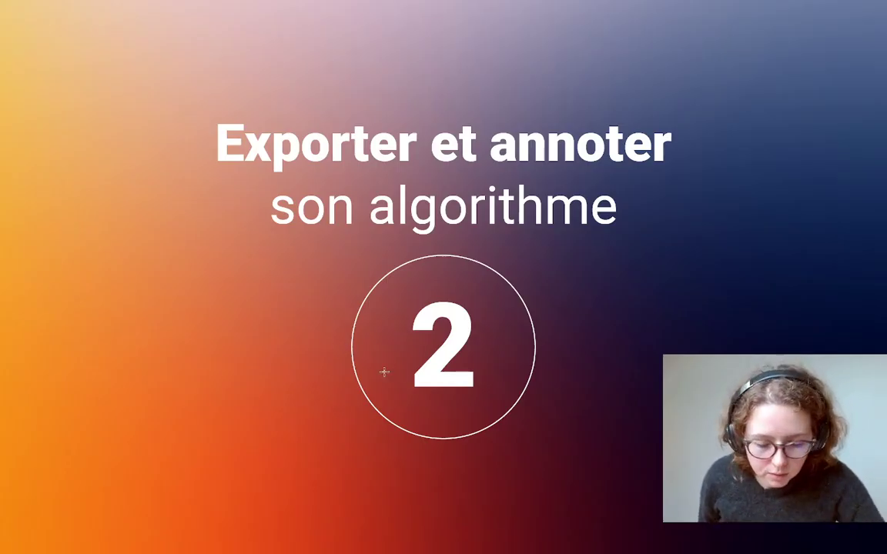
pyautogui.click(360, 360)
pyautogui.hotkey('alt', 'Tab')
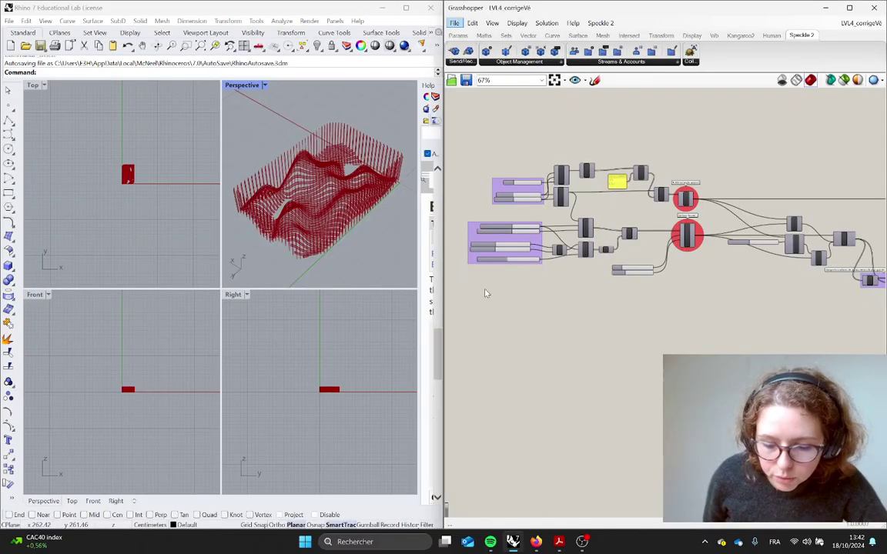
# Select the middle block of components after the Patch 'terrain' surface and group them with Ctrl+G
pyautogui.scroll(-5, 662, 339)
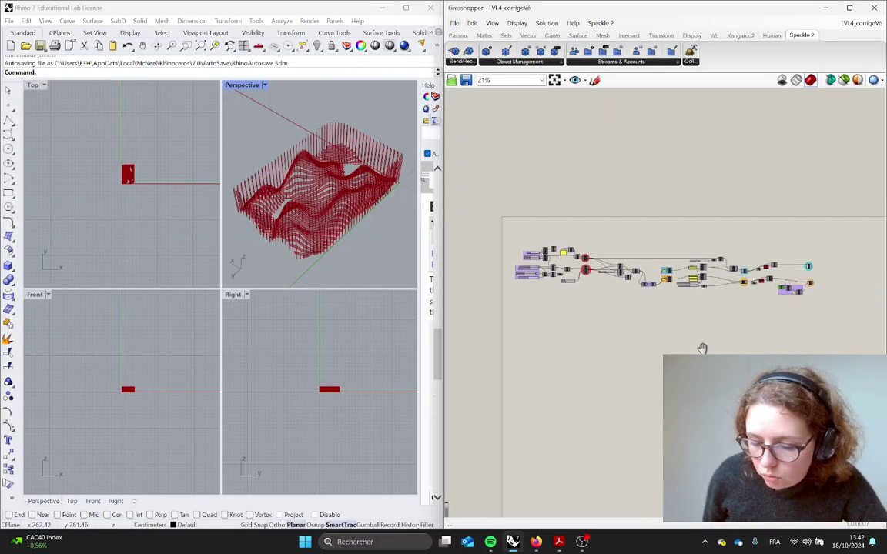
pyautogui.moveTo(700, 350)
pyautogui.mouseDown(button='right')
pyautogui.moveTo(767, 350)
pyautogui.moveTo(712, 342)
pyautogui.mouseUp(button='right')
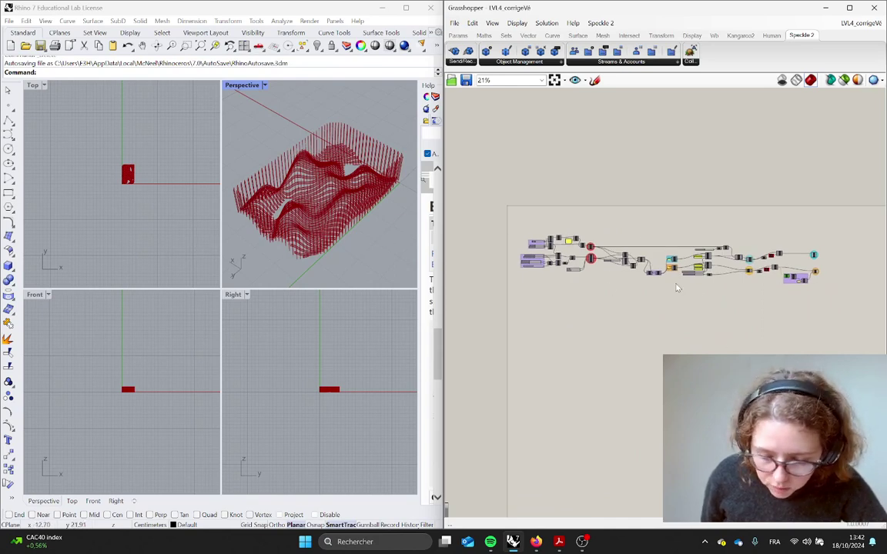
pyautogui.scroll(3, 570, 285)
pyautogui.scroll(6, 603, 252)
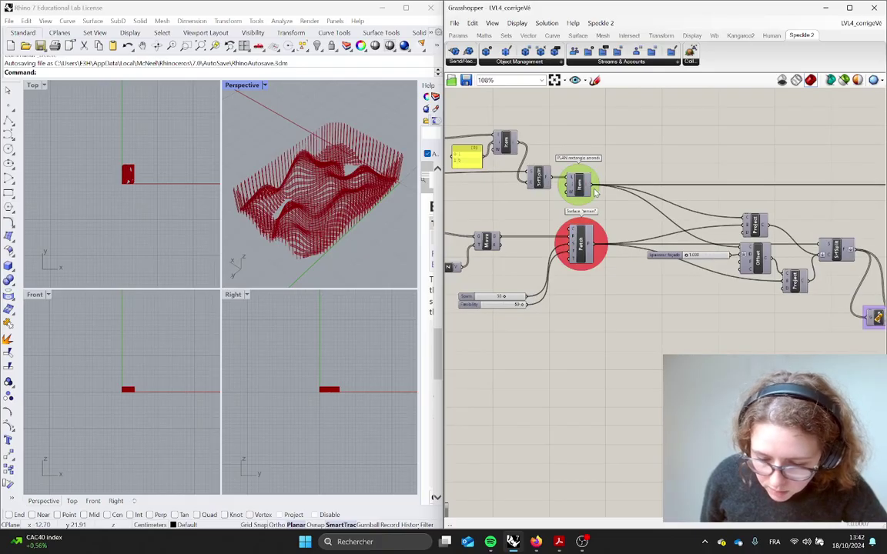
pyautogui.scroll(4, 604, 285)
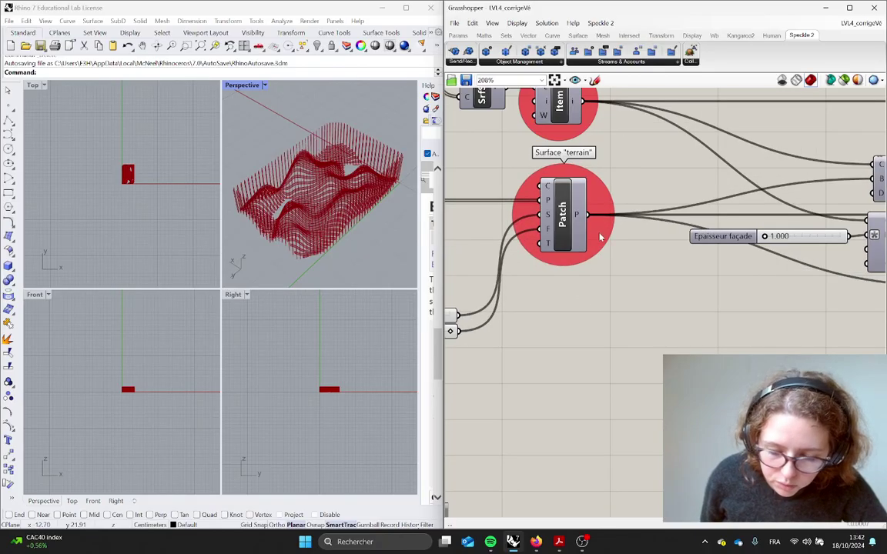
pyautogui.moveTo(570, 219); pyautogui.dragTo(568, 227)
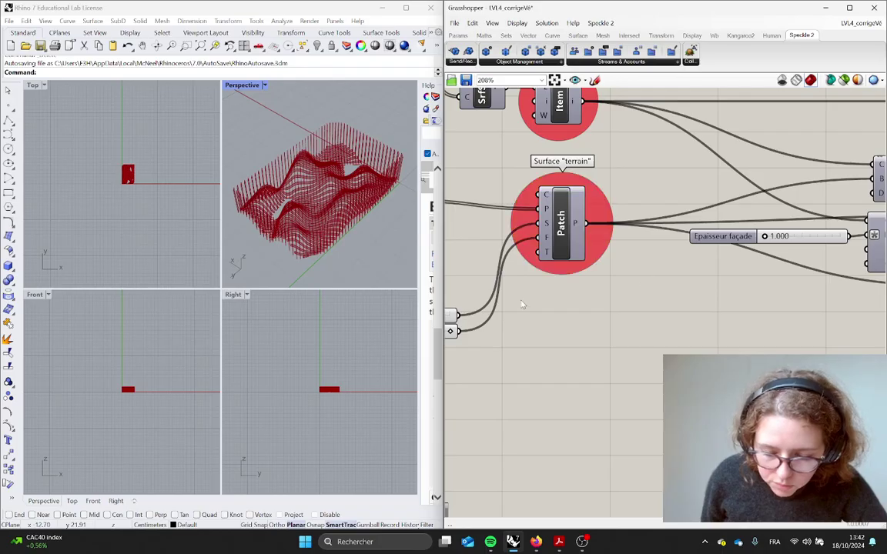
pyautogui.scroll(-7, 539, 285)
pyautogui.moveTo(604, 327); pyautogui.dragTo(646, 339, button='right')
pyautogui.scroll(-3, 608, 329)
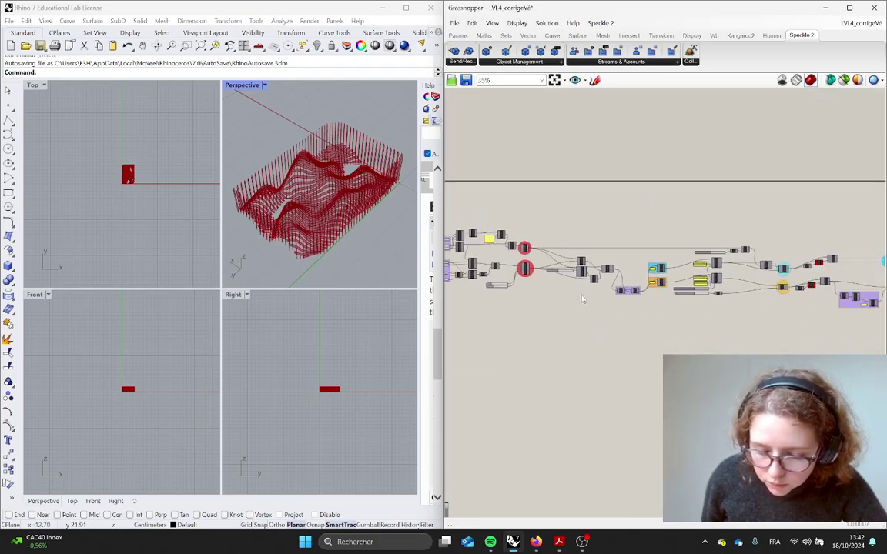
pyautogui.moveTo(539, 223); pyautogui.dragTo(754, 346)
pyautogui.hotkey('ctrl', 'g')
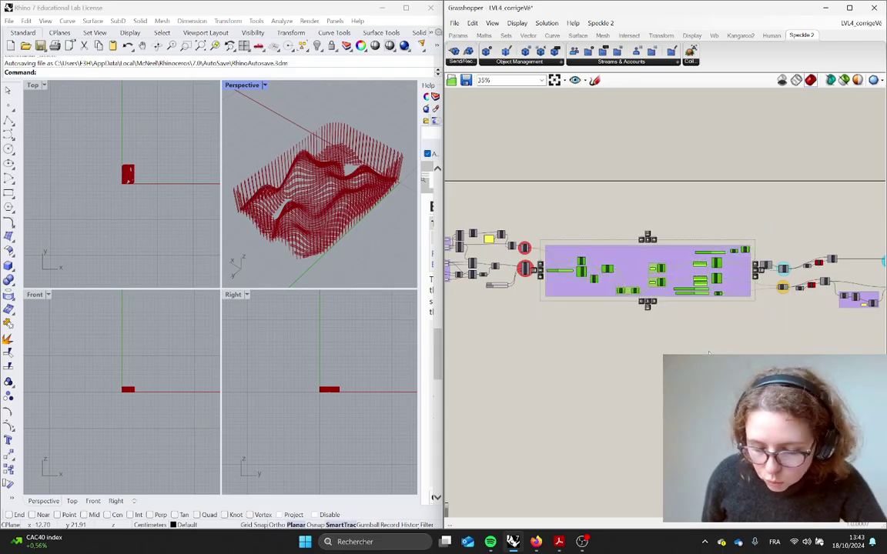
# Colour the new group green
pyautogui.click(736, 348)
pyautogui.moveTo(737, 347); pyautogui.dragTo(678, 348, button='right')
pyautogui.click(571, 262)
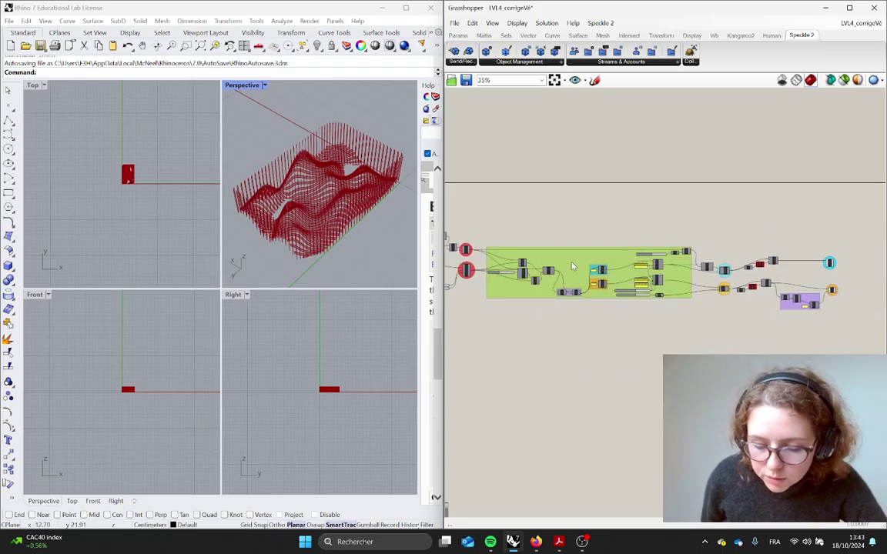
pyautogui.rightClick(572, 263)
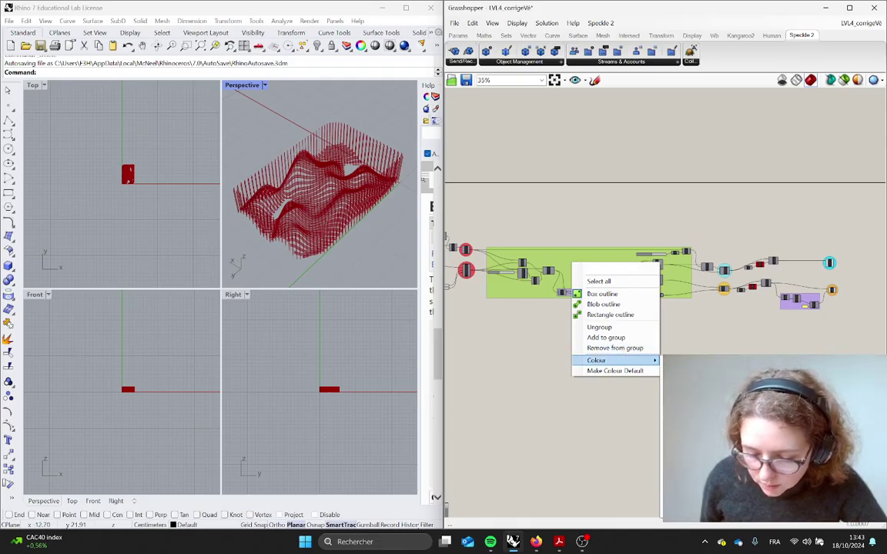
pyautogui.click(731, 439)
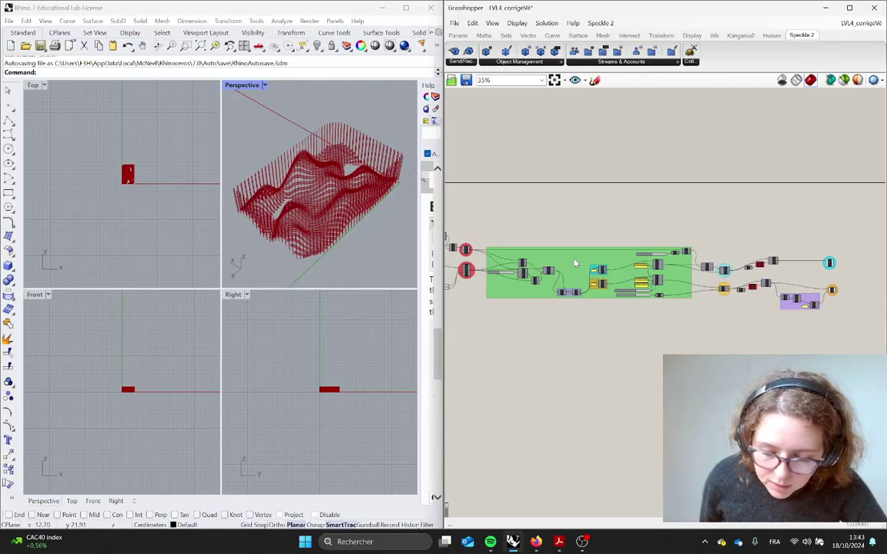
# Name the green group 'Nom du groupe'
pyautogui.scroll(1, 571, 256)
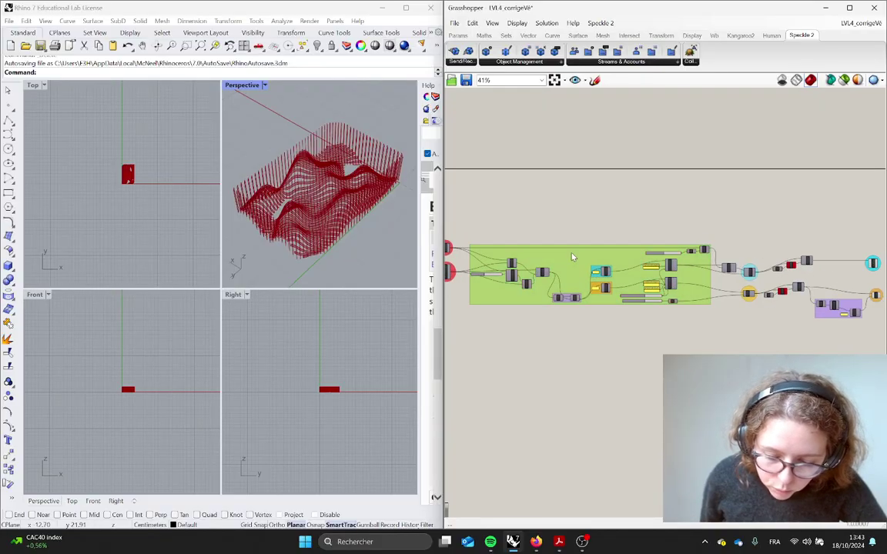
pyautogui.rightClick(572, 260)
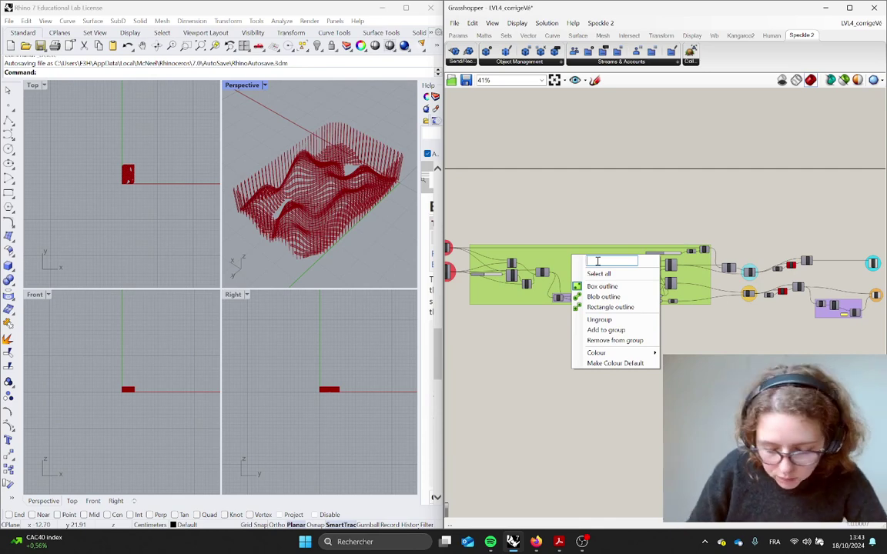
pyautogui.write('Nom du gro')
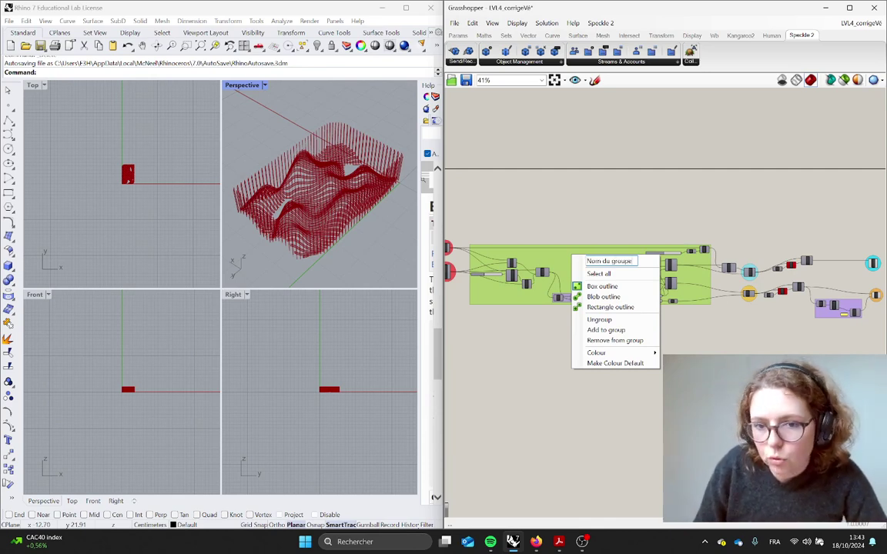
pyautogui.write('upe')
pyautogui.press('Return')
# Take a screen capture of the whole Grasshopper definition
pyautogui.scroll(6, 597, 266)
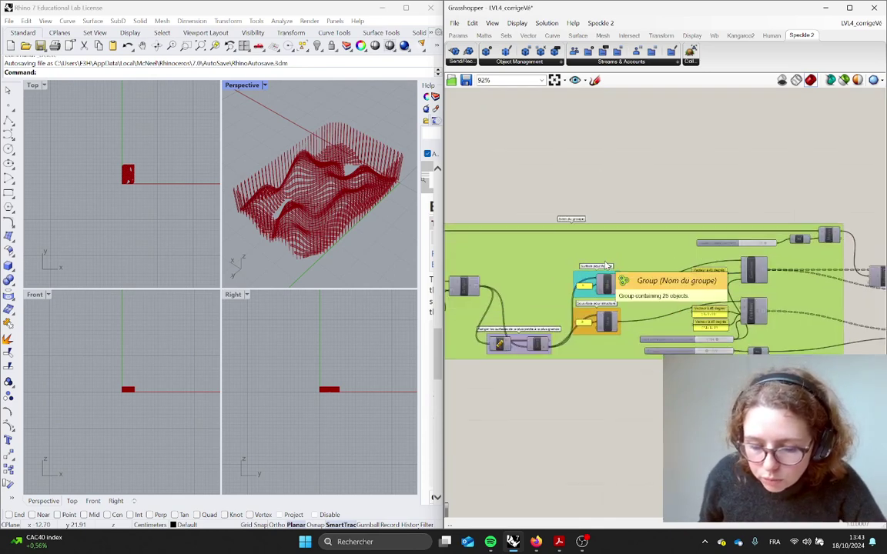
pyautogui.scroll(-2, 578, 240)
pyautogui.scroll(-6, 575, 241)
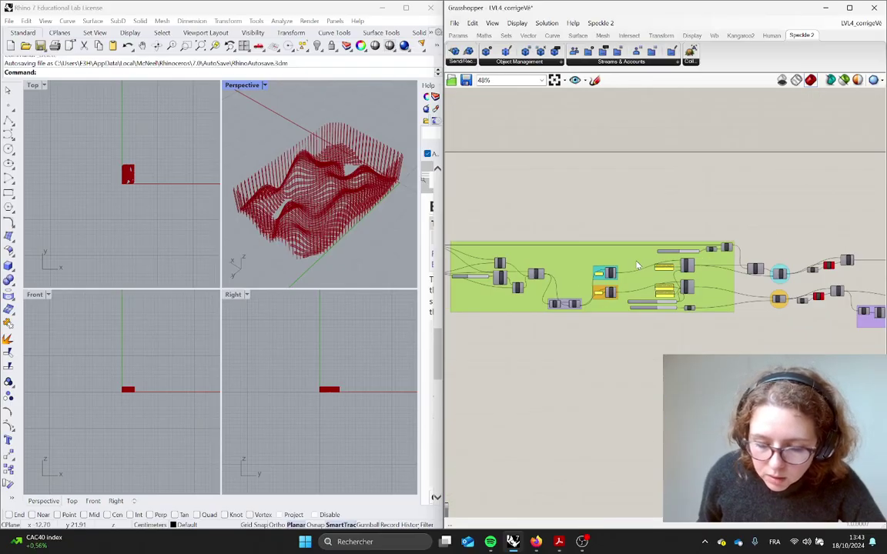
pyautogui.moveTo(652, 340); pyautogui.dragTo(712, 332, button='right')
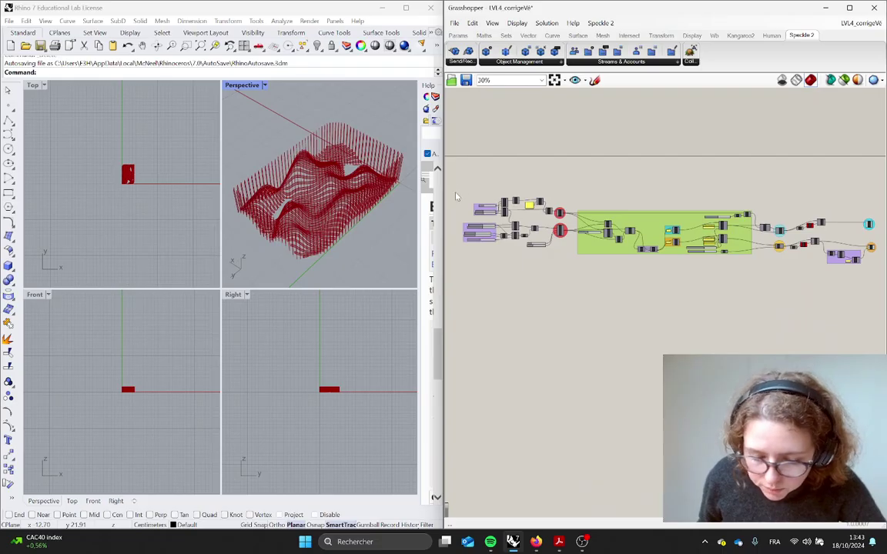
pyautogui.press('super+shift+s')
pyautogui.moveTo(451, 188); pyautogui.dragTo(854, 297)
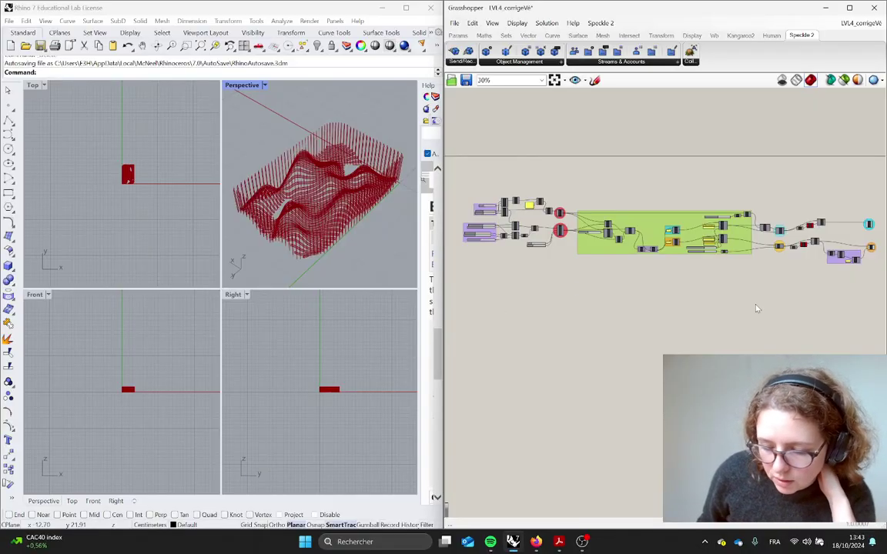
pyautogui.moveTo(757, 309); pyautogui.dragTo(753, 297, button='right')
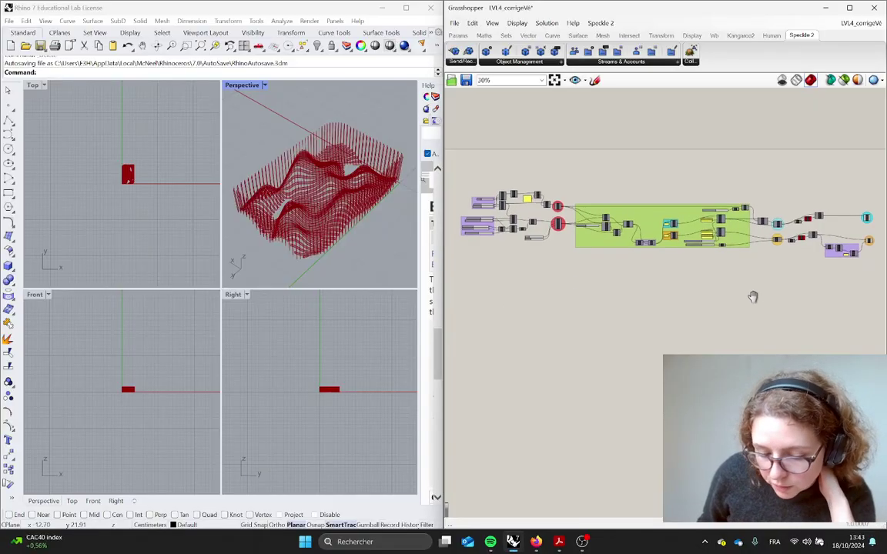
# Start a Hi-Res Image export with the background alpha set to 0 for transparency
pyautogui.click(455, 23)
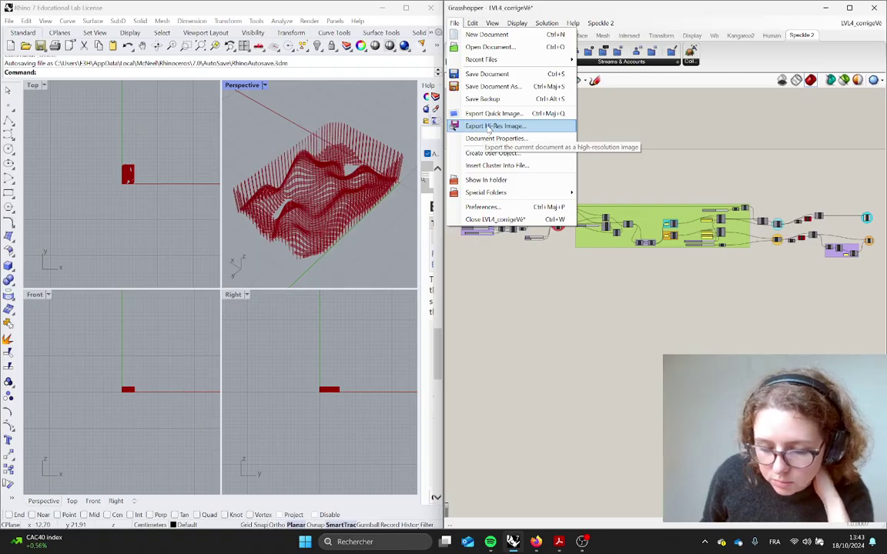
pyautogui.click(488, 127)
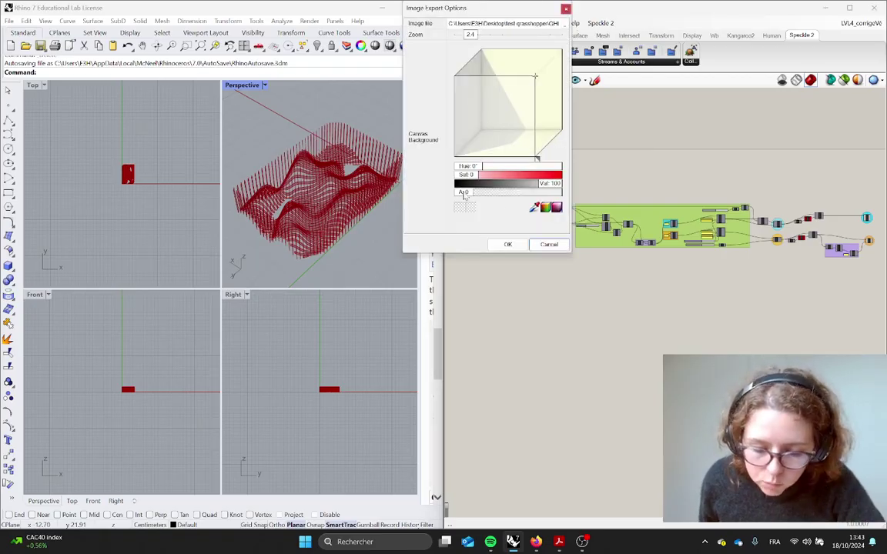
pyautogui.moveTo(464, 192)
pyautogui.mouseDown()
pyautogui.moveTo(575, 200)
pyautogui.moveTo(455, 192)
pyautogui.mouseUp()
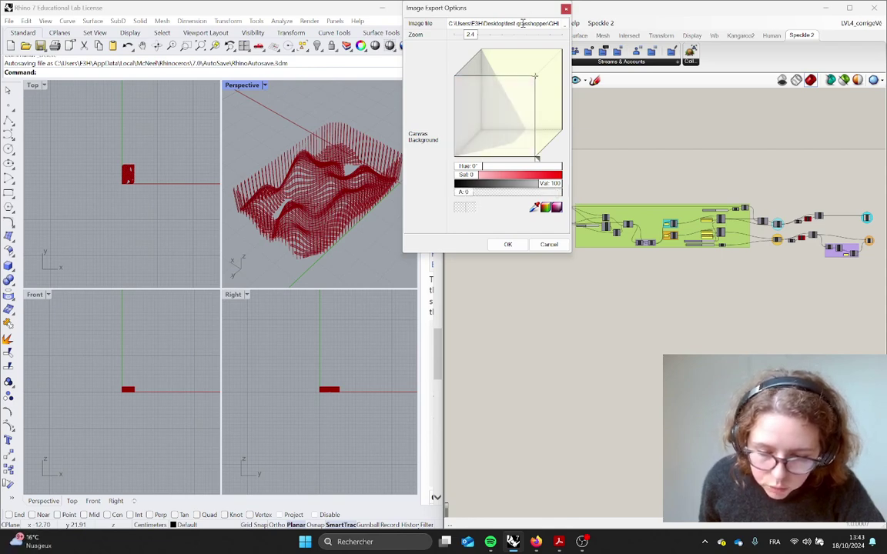
# Save the export as export_algo in Desktop\test grasshopper at zoom 2.8 and run it
pyautogui.click(565, 25)
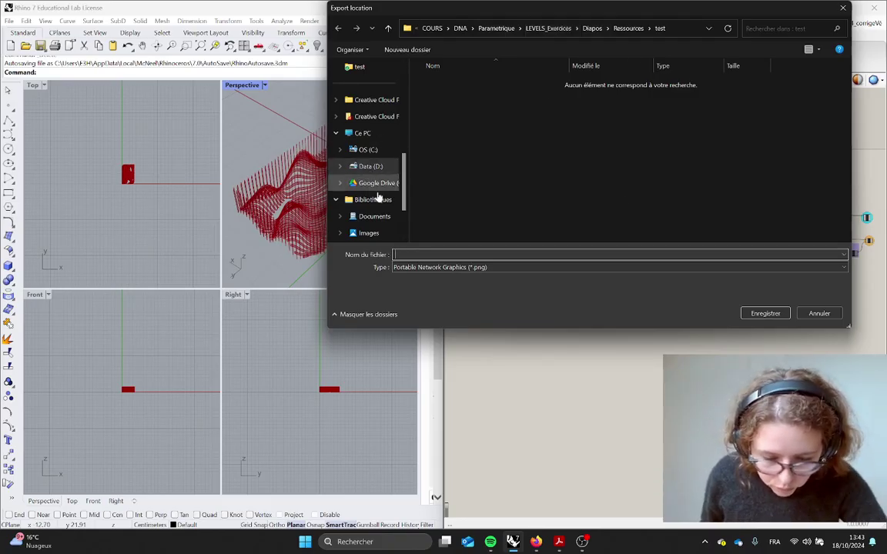
pyautogui.scroll(-2, 368, 214)
pyautogui.scroll(5, 367, 217)
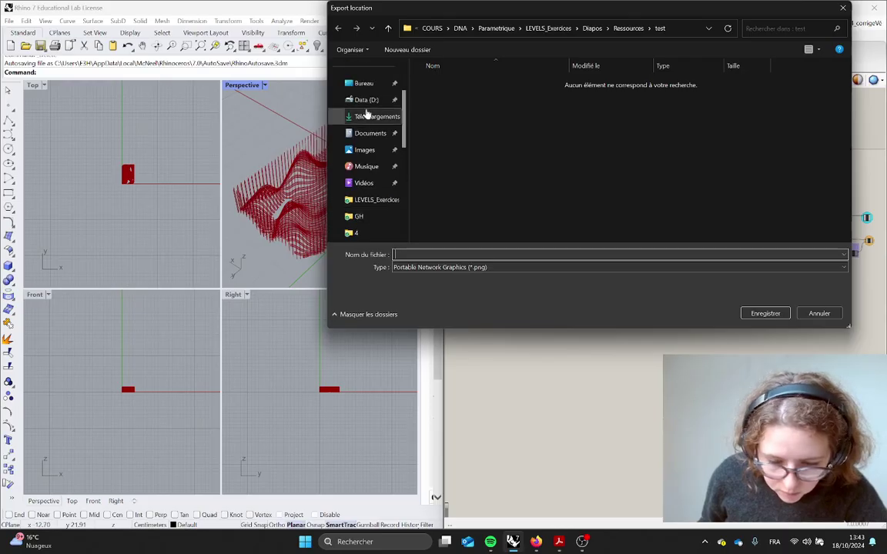
pyautogui.click(364, 134)
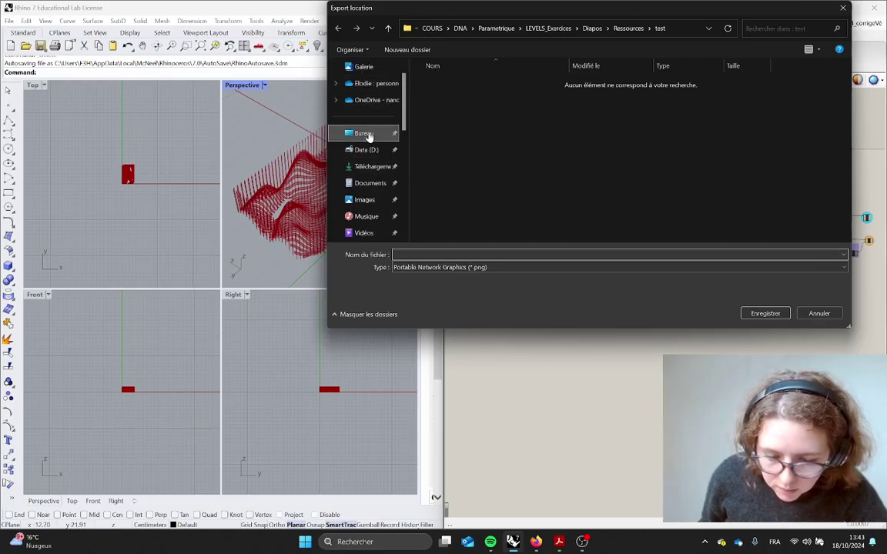
pyautogui.doubleClick(631, 88)
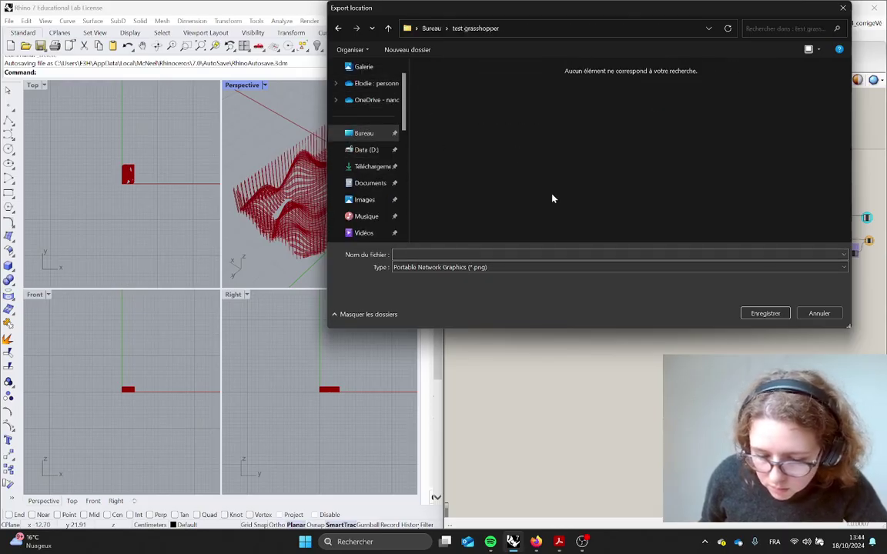
pyautogui.click(444, 253)
pyautogui.write('export_algo')
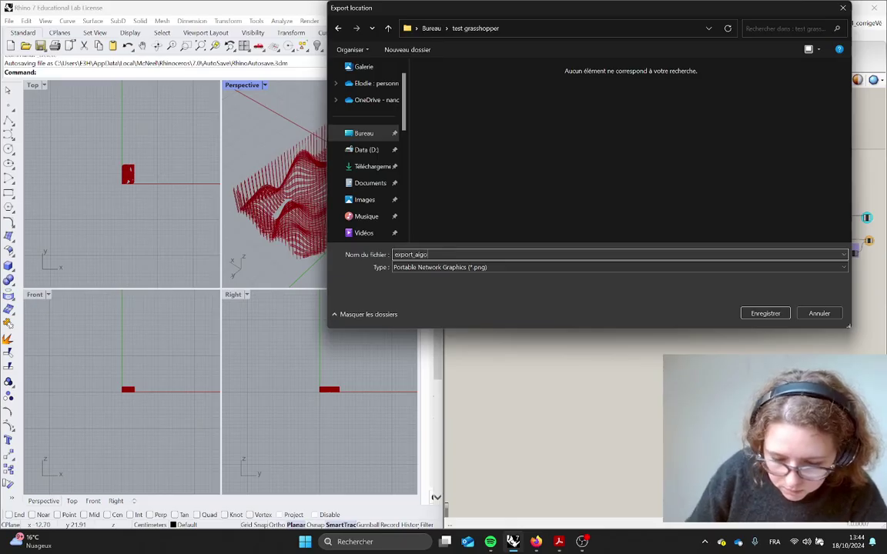
pyautogui.press('Return')
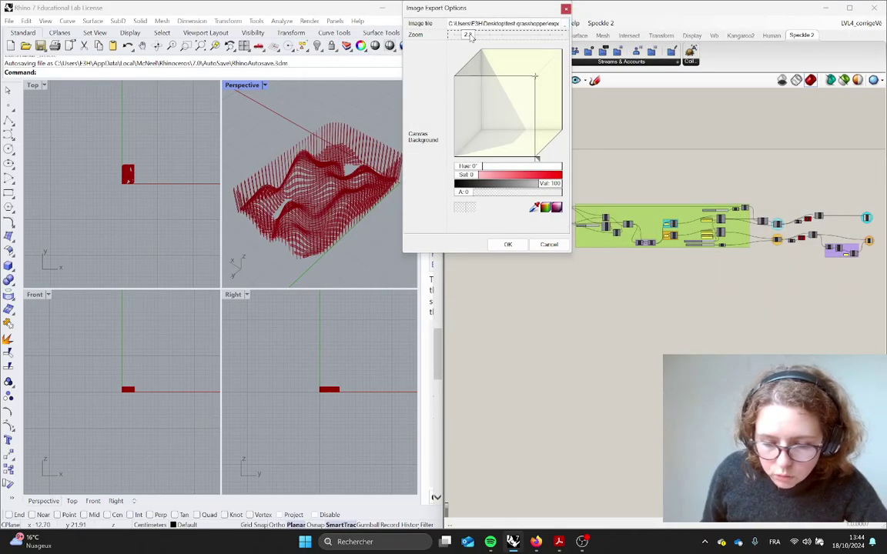
pyautogui.moveTo(470, 35); pyautogui.dragTo(474, 41)
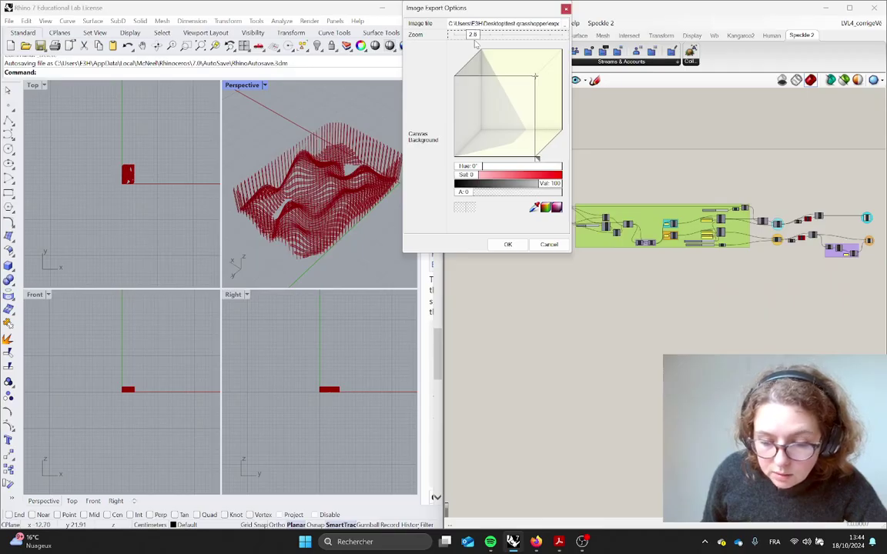
pyautogui.click(507, 244)
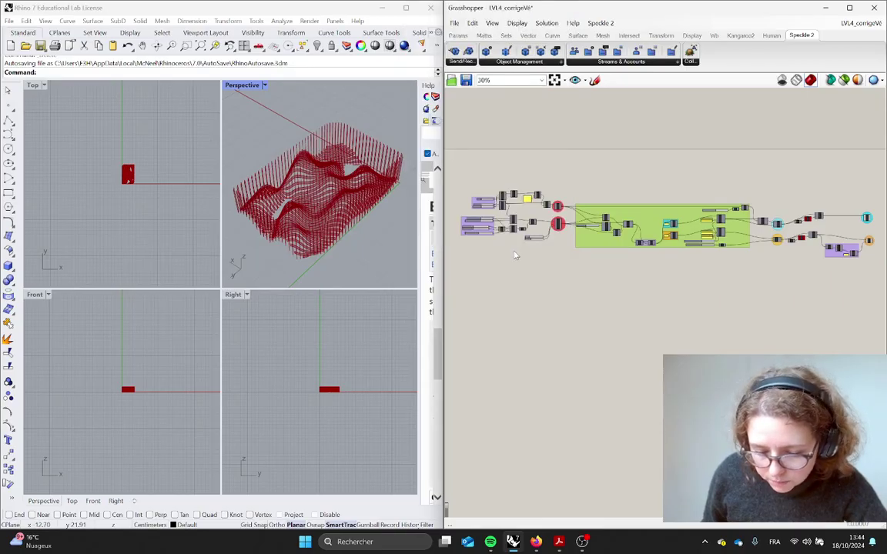
# Browse File Explorer to Bureau\test grasshopper and open export_algo.png in the image viewer
pyautogui.hotkey('alt', 'Tab')
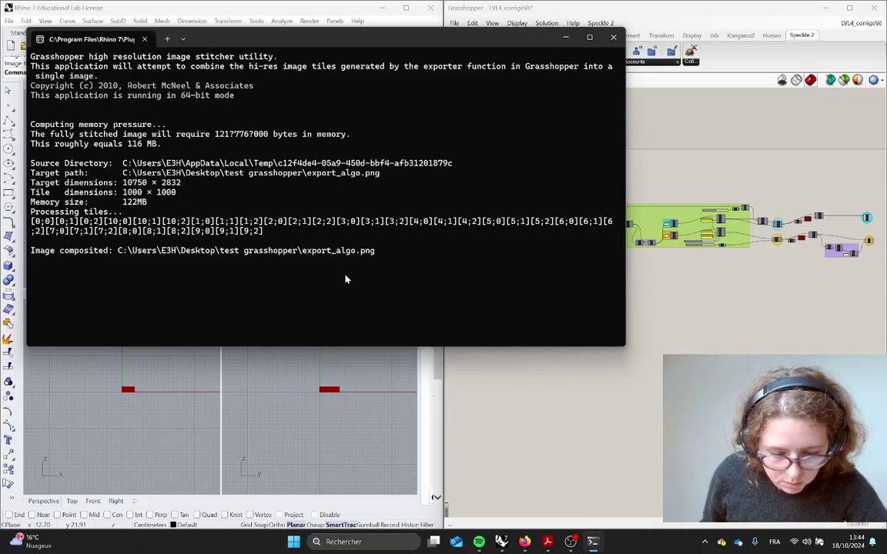
pyautogui.press('super+e')
pyautogui.hotkey('ctrl', 'l')
pyautogui.write('bureau')
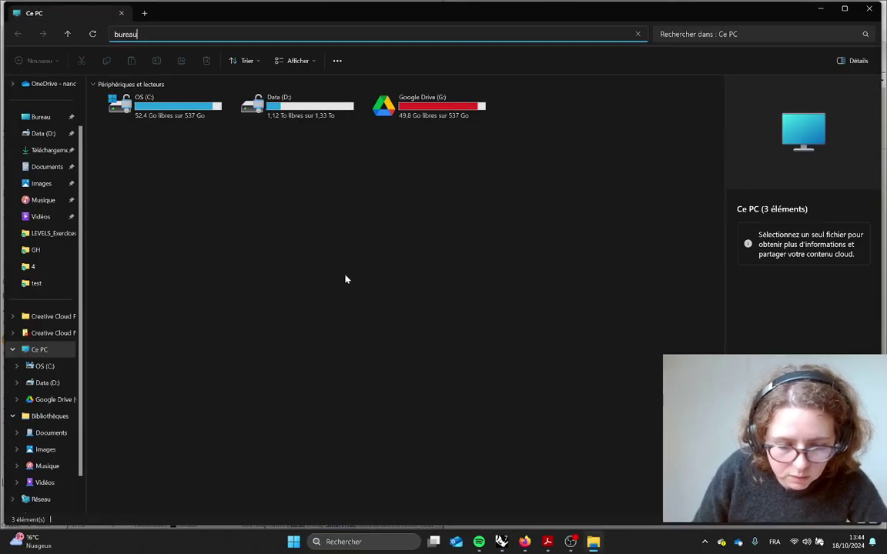
pyautogui.press('Return')
pyautogui.write('test')
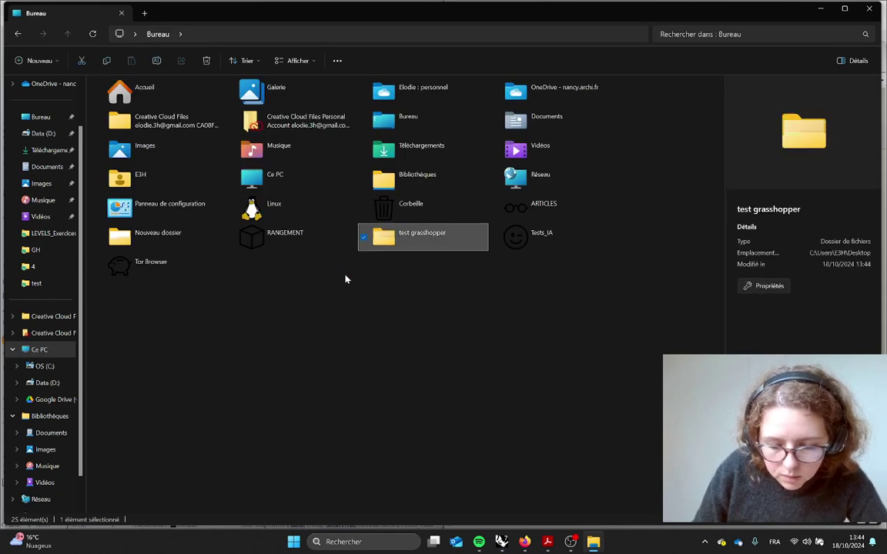
pyautogui.press('Return')
pyautogui.click(108, 112)
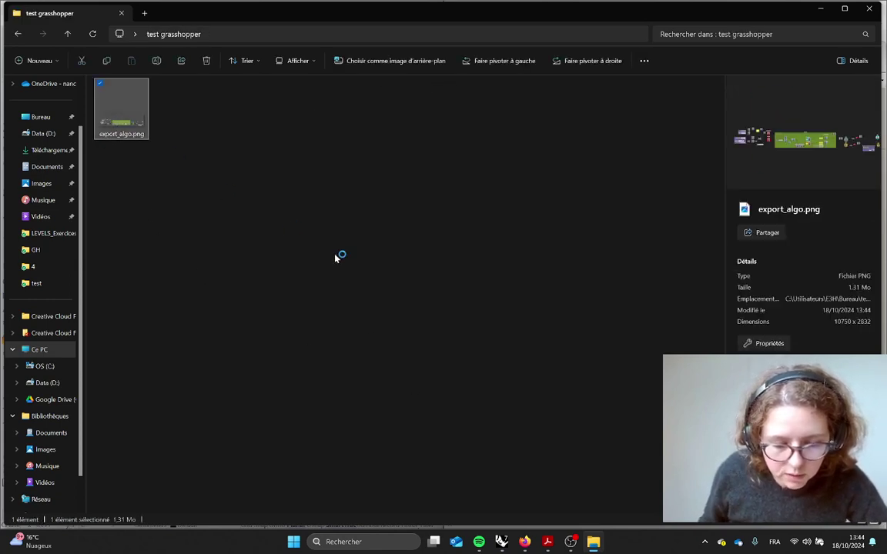
pyautogui.press('Return')
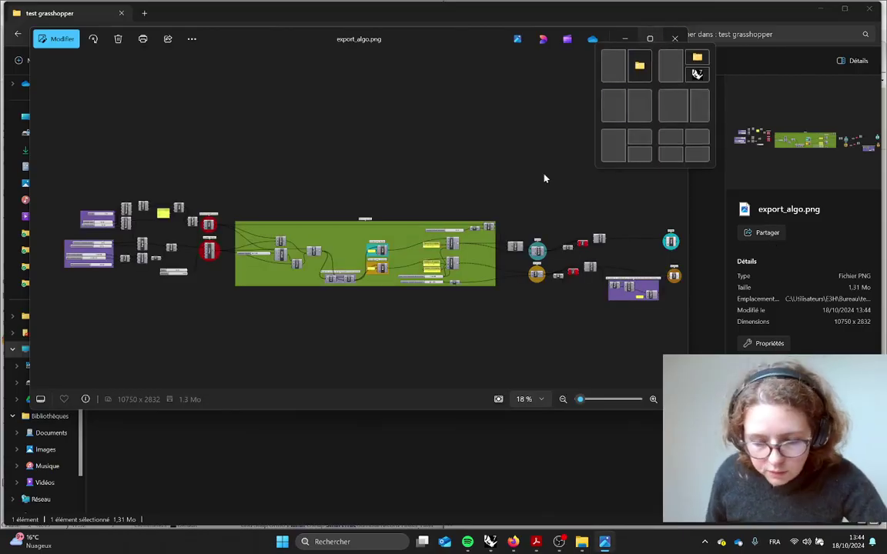
# Maximize Photos and zoom in on the Patch node and the Spans and Flexibility sliders
pyautogui.click(650, 40)
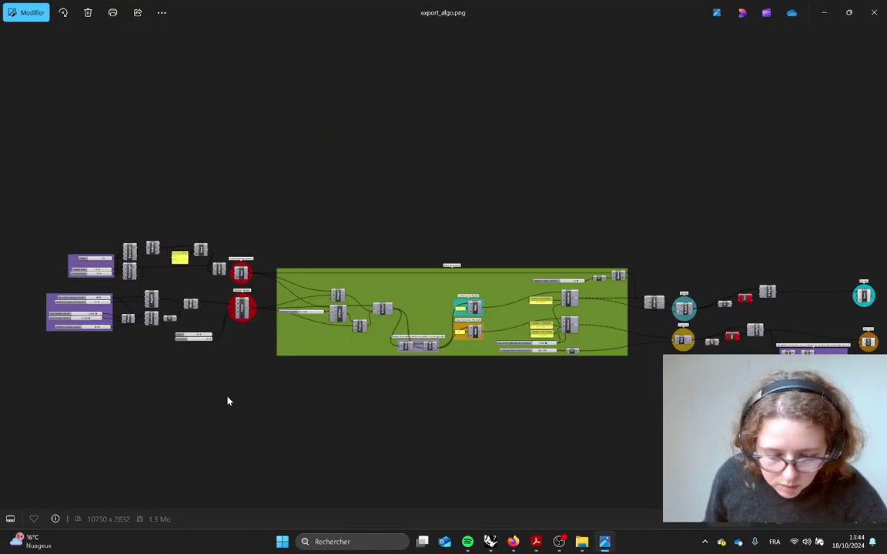
pyautogui.scroll(6, 212, 330)
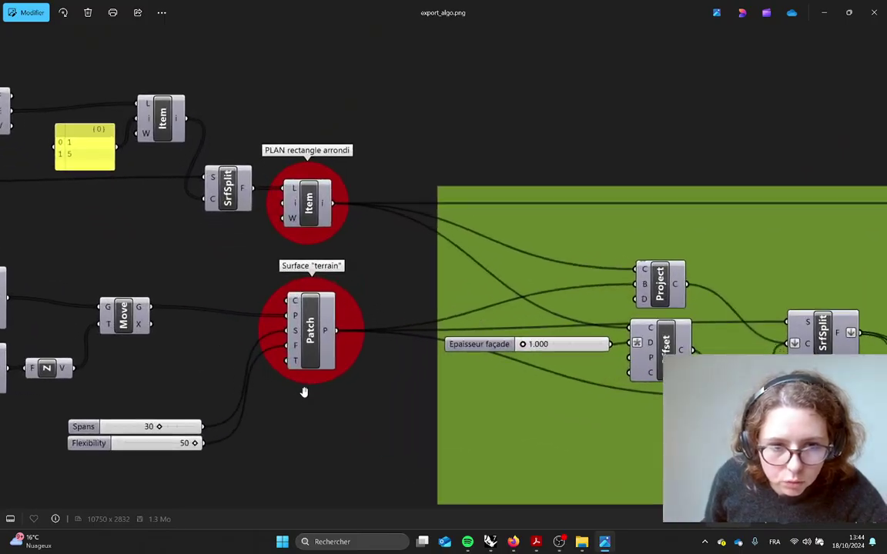
pyautogui.scroll(8, 314, 368)
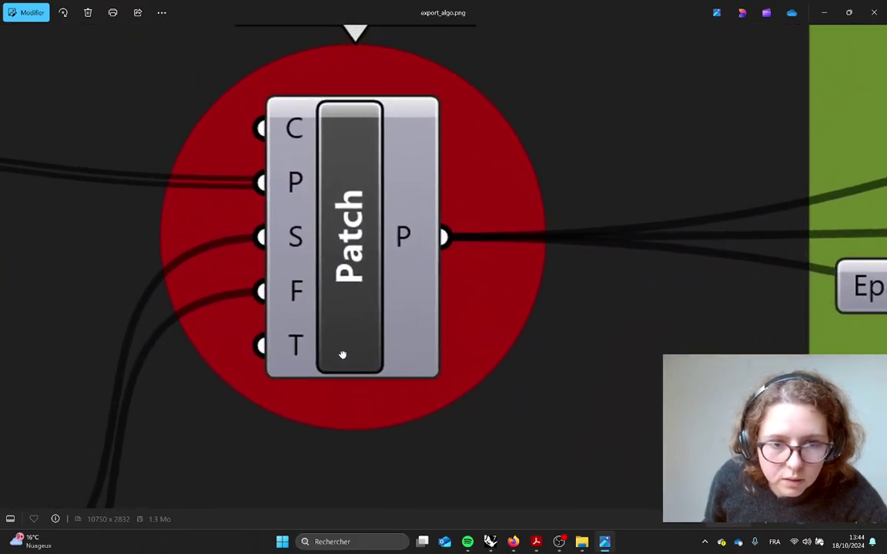
pyautogui.moveTo(352, 422); pyautogui.dragTo(477, 266)
pyautogui.moveTo(186, 400); pyautogui.dragTo(405, 263)
pyautogui.moveTo(255, 400); pyautogui.dragTo(451, 306)
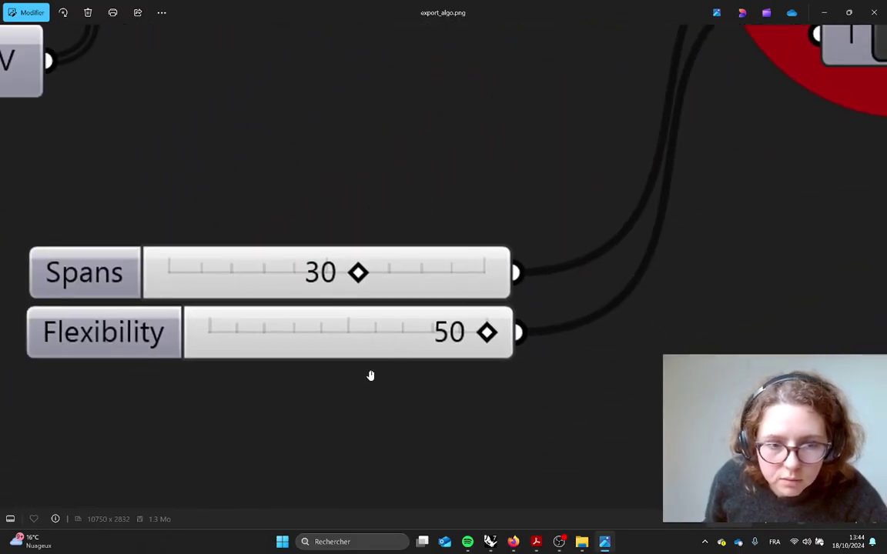
# Pan back to view the whole green group, zoom out, and close Photos
pyautogui.scroll(-1, 303, 374)
pyautogui.scroll(-4, 316, 375)
pyautogui.moveTo(322, 372); pyautogui.dragTo(238, 316)
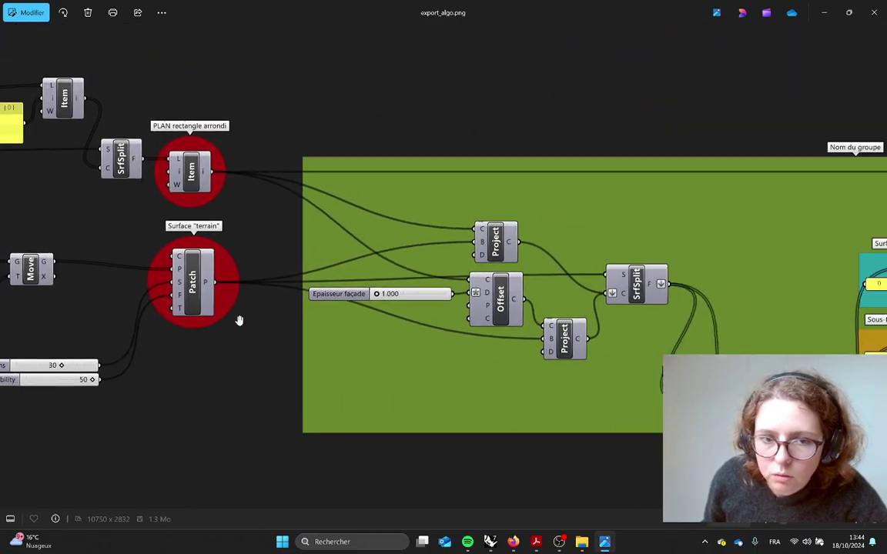
pyautogui.scroll(5, 486, 321)
pyautogui.moveTo(485, 321); pyautogui.dragTo(247, 317)
pyautogui.scroll(-5, 370, 381)
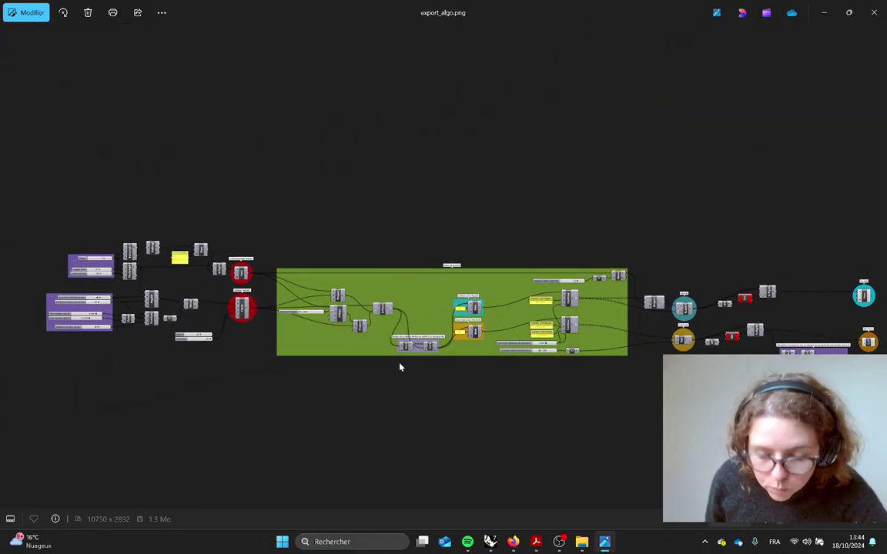
pyautogui.hotkey('alt', 'F4')
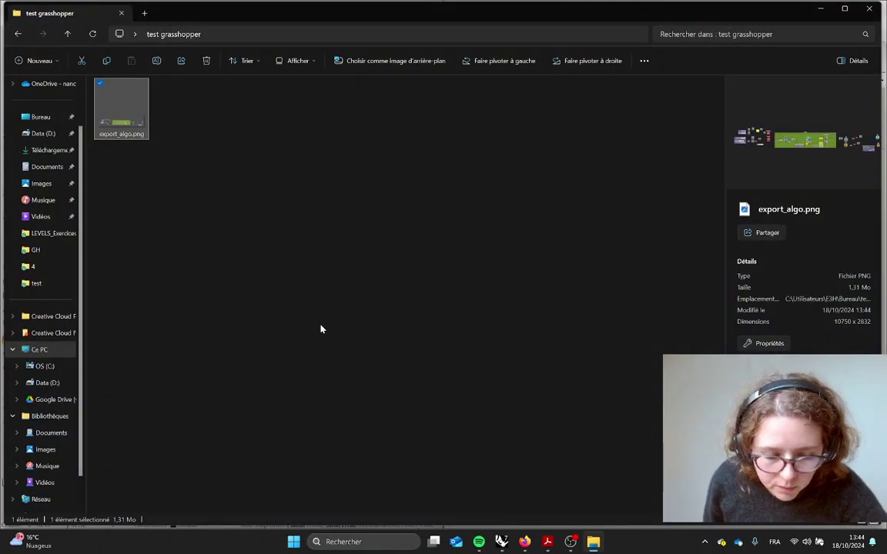
# In the Module 2 PDF, advance two slides to the Rhino visuals bullet list
pyautogui.hotkey('alt', 'Tab')
pyautogui.click(516, 231)
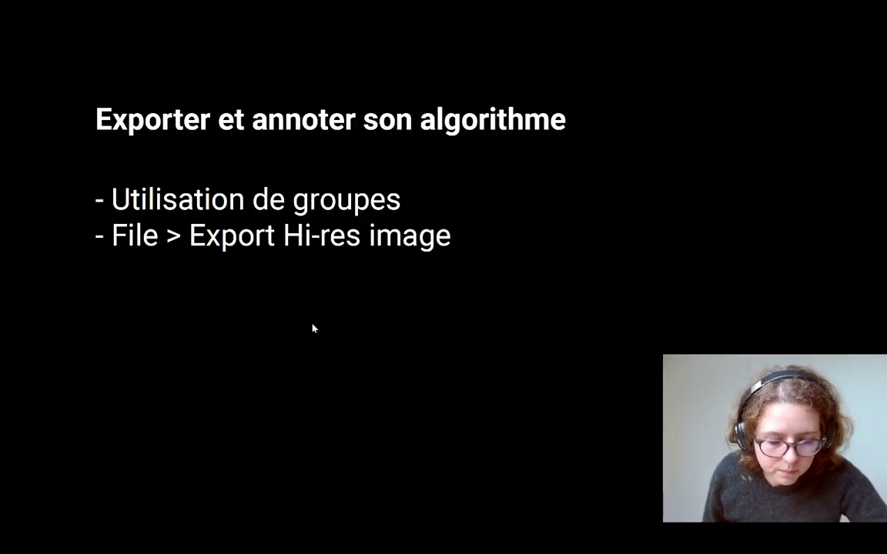
pyautogui.press('Right')
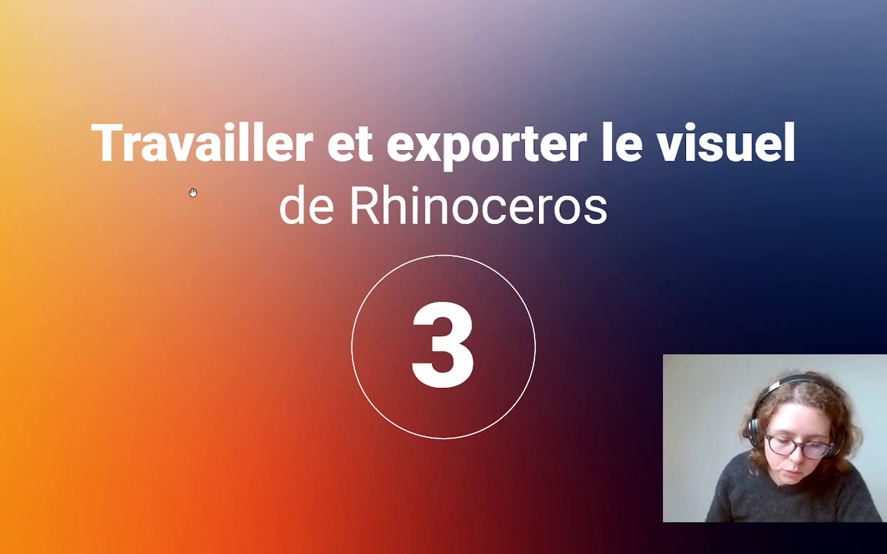
pyautogui.press('Right')
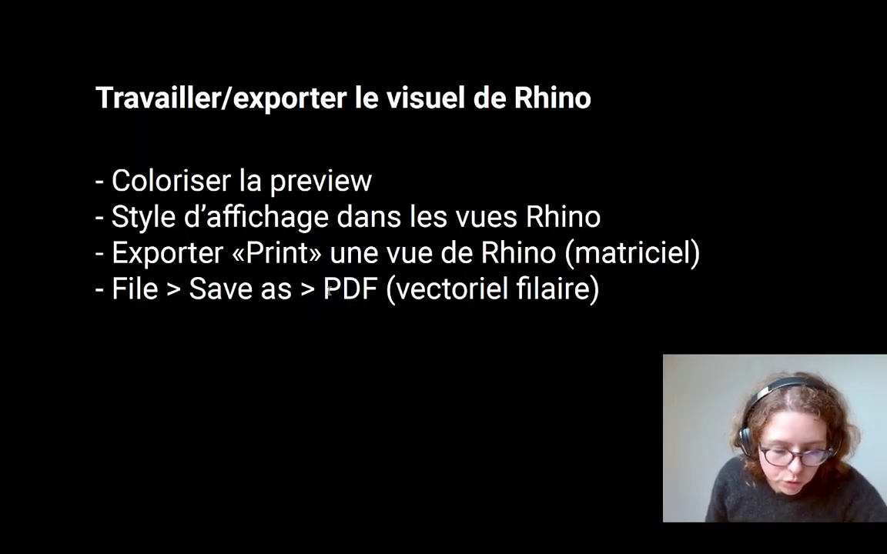
# Return to Rhino and Grasshopper showing the wavy model
pyautogui.hotkey('alt', 'Tab')
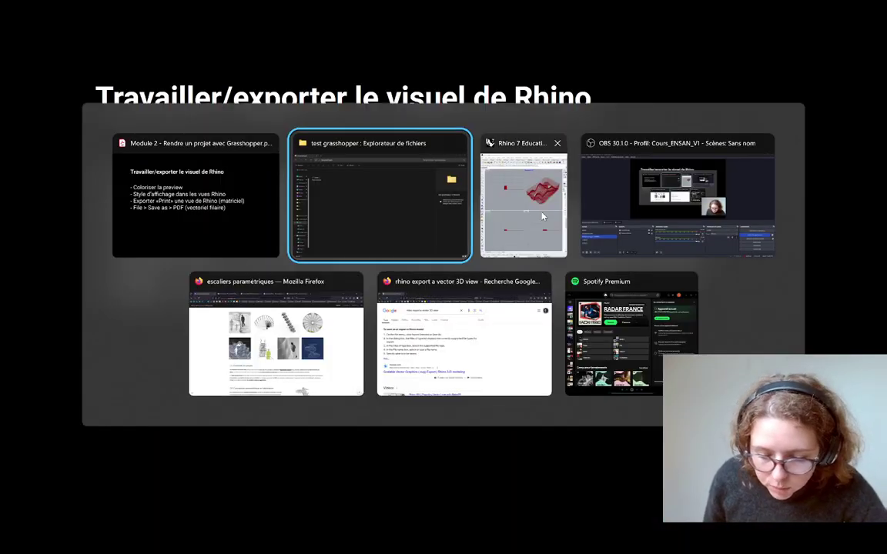
pyautogui.press('Tab')
pyautogui.scroll(-3, 308, 234)
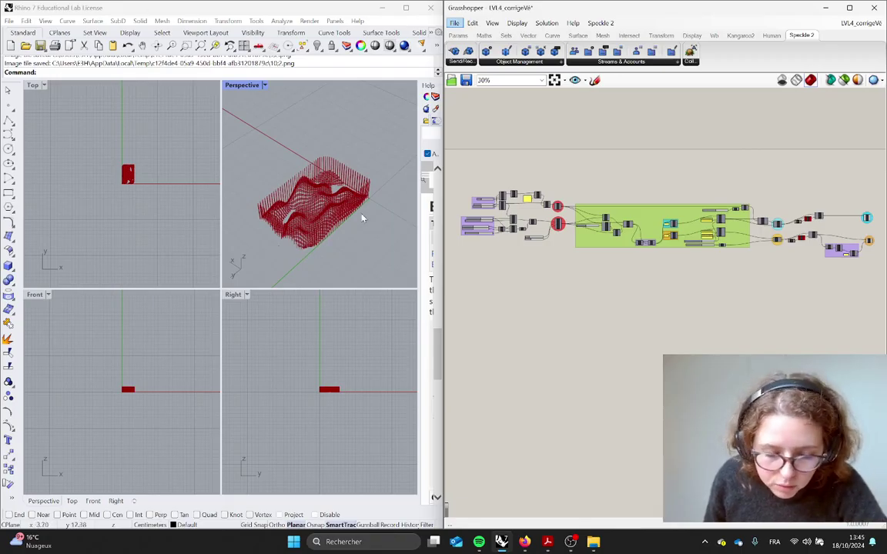
pyautogui.click(874, 263)
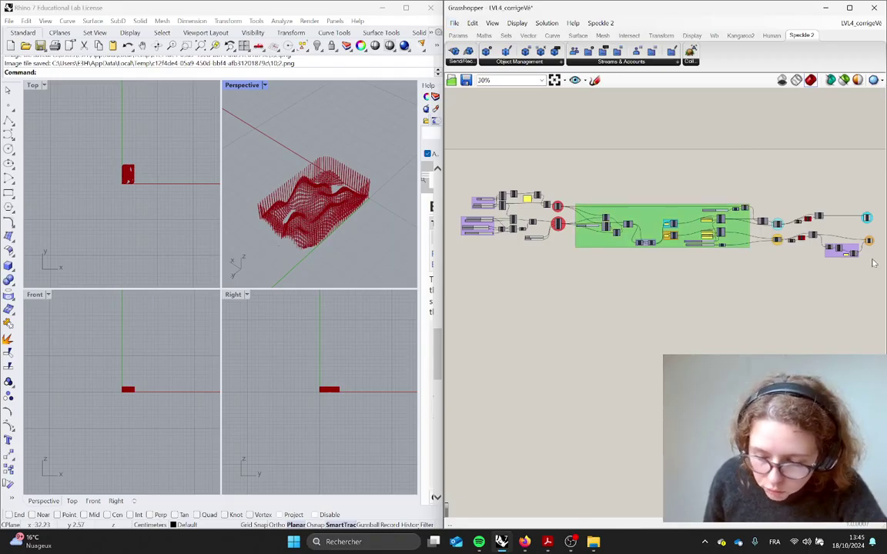
pyautogui.scroll(4, 728, 235)
pyautogui.moveTo(847, 300); pyautogui.dragTo(508, 299, button='right')
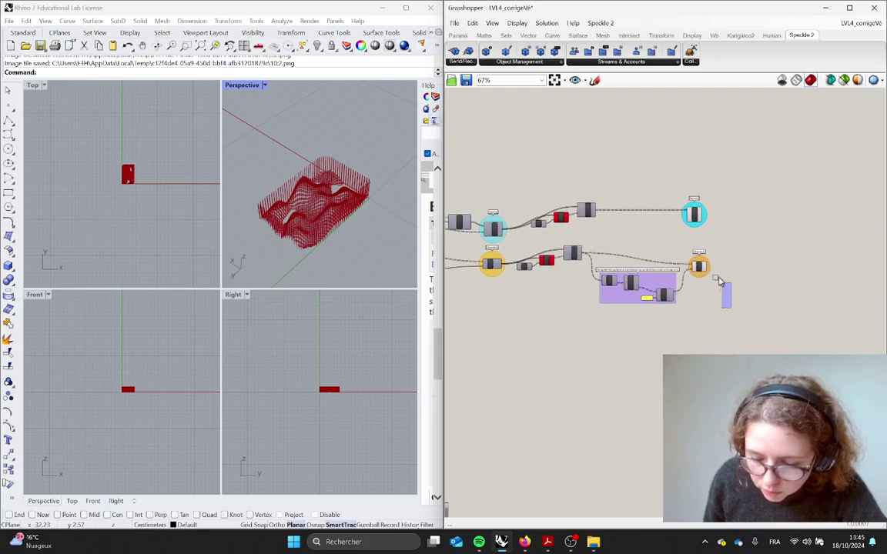
pyautogui.moveTo(728, 296); pyautogui.dragTo(677, 186)
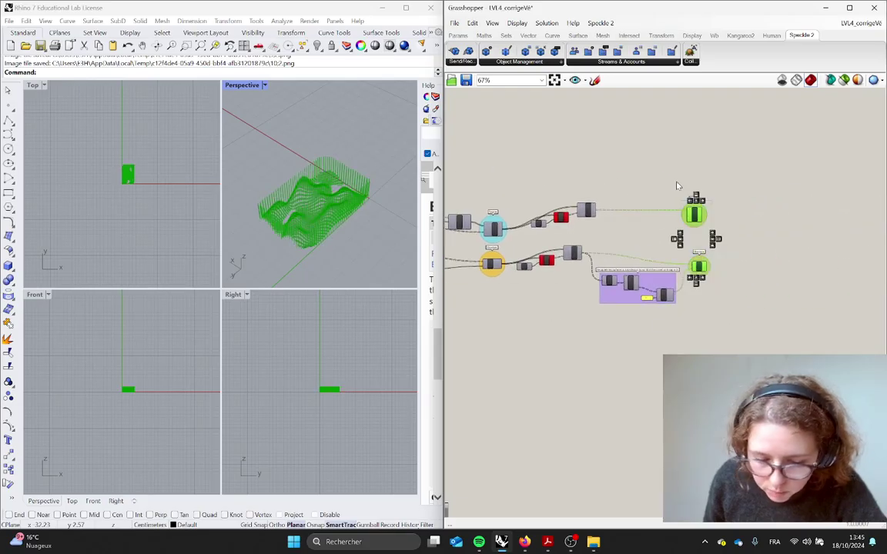
pyautogui.click(796, 252)
pyautogui.moveTo(325, 242); pyautogui.dragTo(290, 240, button='right')
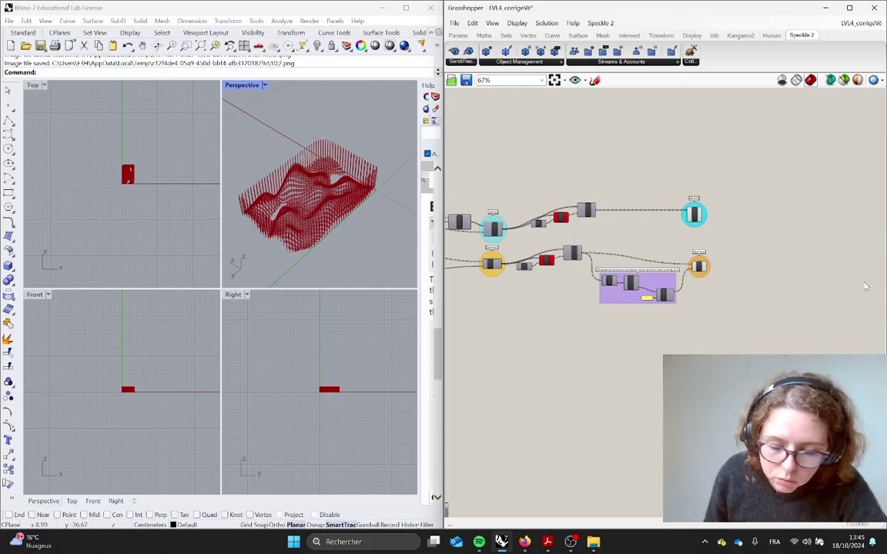
pyautogui.scroll(5, 731, 228)
pyautogui.moveTo(527, 194); pyautogui.dragTo(546, 195)
pyautogui.click(606, 213)
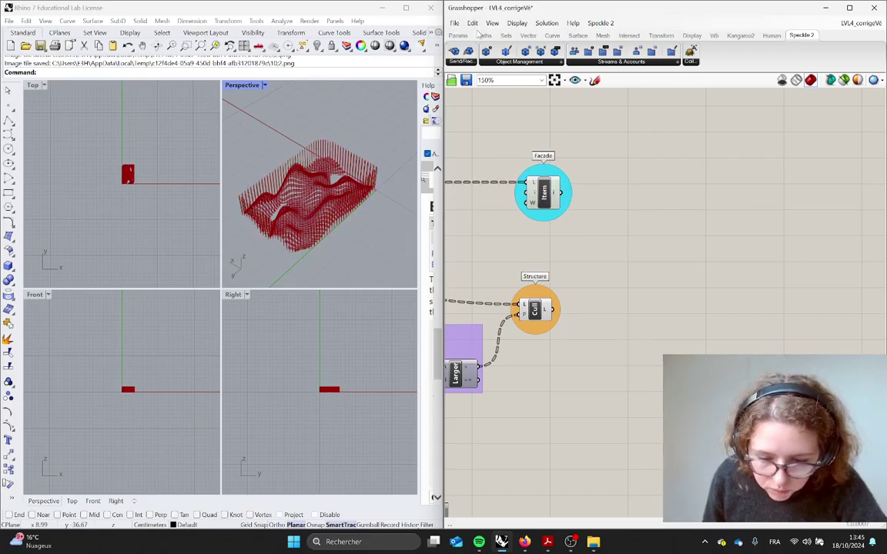
# Add a Custom Preview component from the Display tab and position it near the Facade component
pyautogui.click(691, 35)
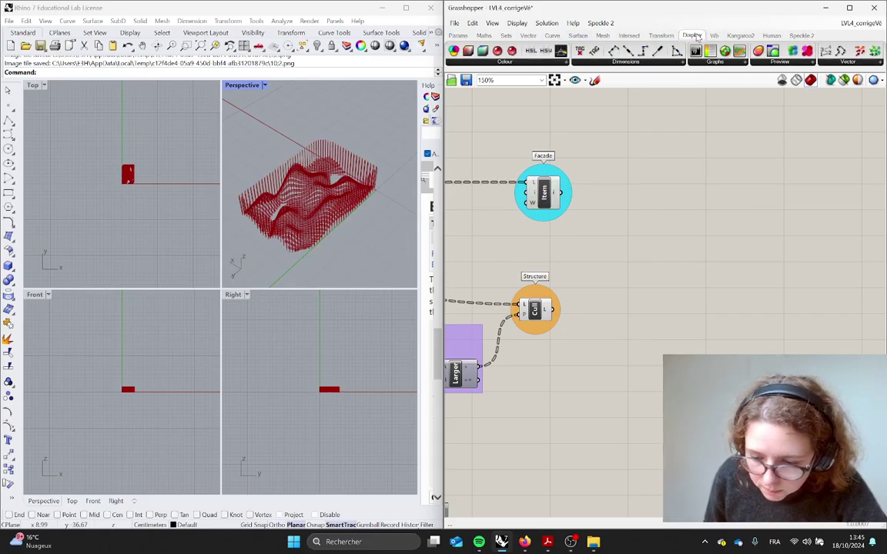
pyautogui.click(782, 63)
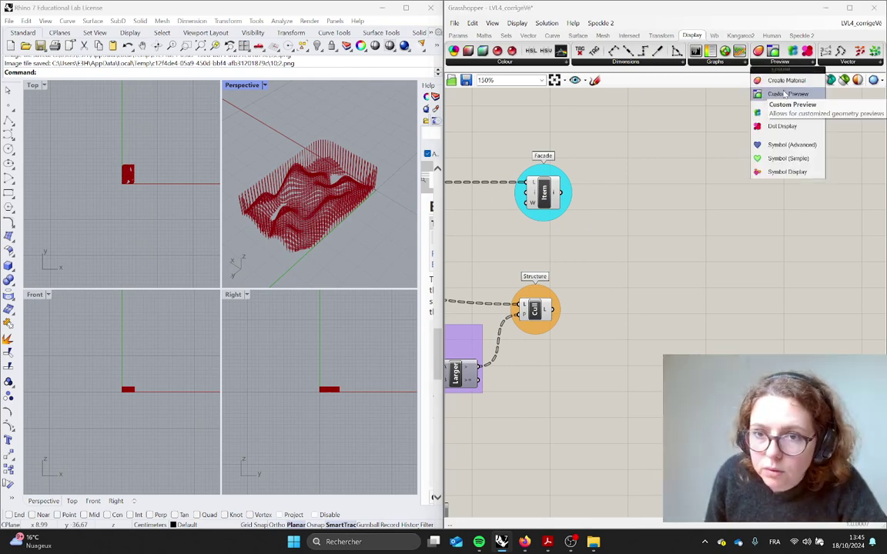
pyautogui.click(785, 93)
pyautogui.click(703, 209)
pyautogui.scroll(2, 704, 204)
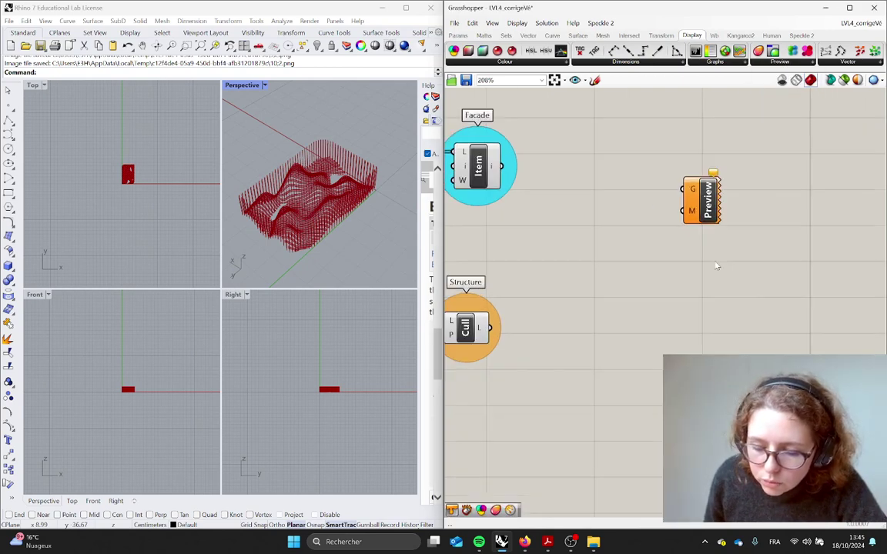
pyautogui.moveTo(709, 208); pyautogui.dragTo(721, 192)
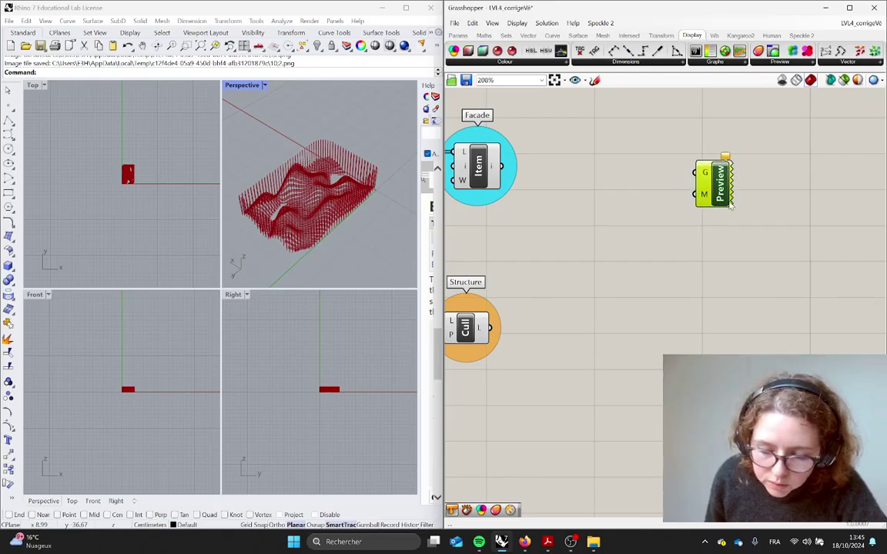
pyautogui.moveTo(728, 154); pyautogui.dragTo(744, 195)
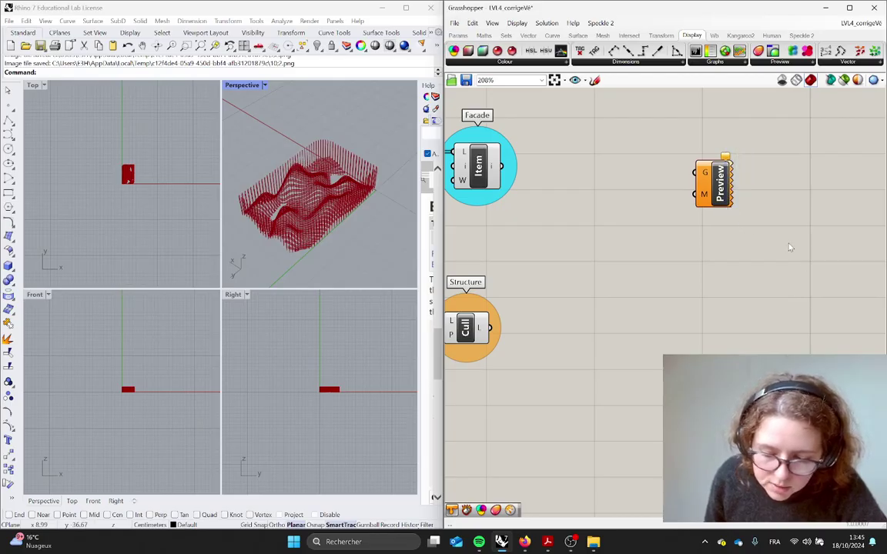
pyautogui.moveTo(724, 164); pyautogui.dragTo(702, 181)
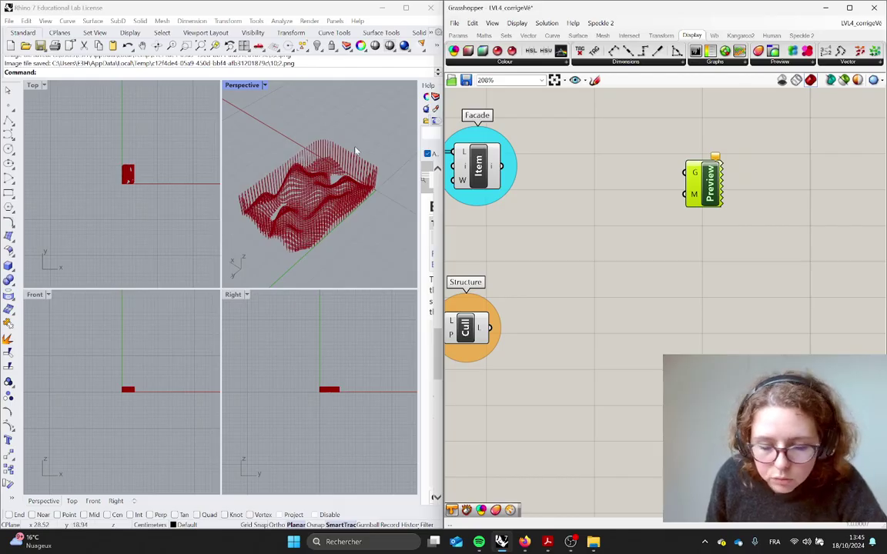
pyautogui.moveTo(694, 176); pyautogui.dragTo(665, 187)
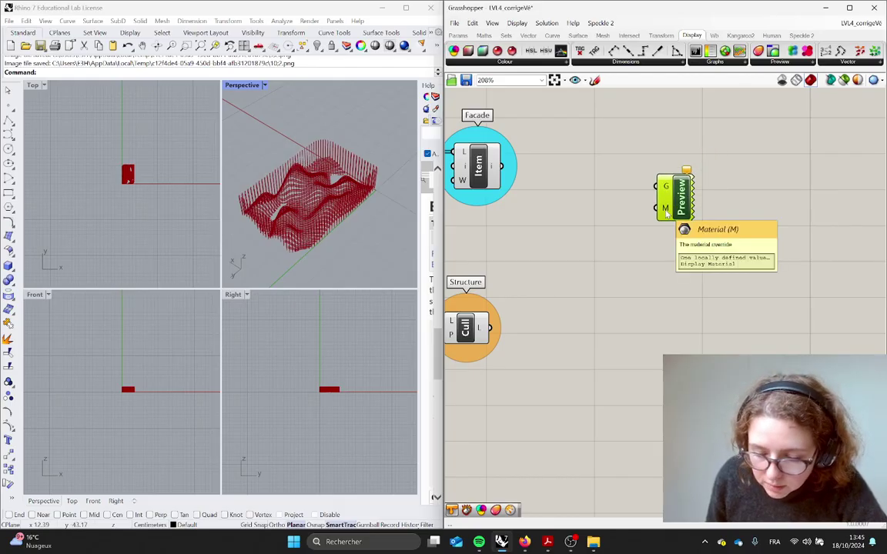
pyautogui.moveTo(673, 211); pyautogui.dragTo(717, 204)
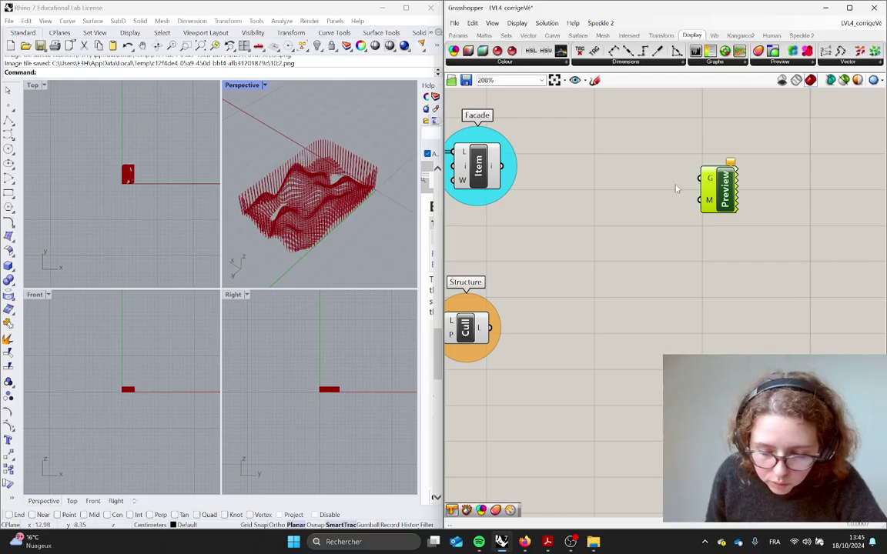
pyautogui.moveTo(714, 191); pyautogui.dragTo(666, 197)
# Wire the Facade output into the Custom Preview's G input
pyautogui.click(496, 166)
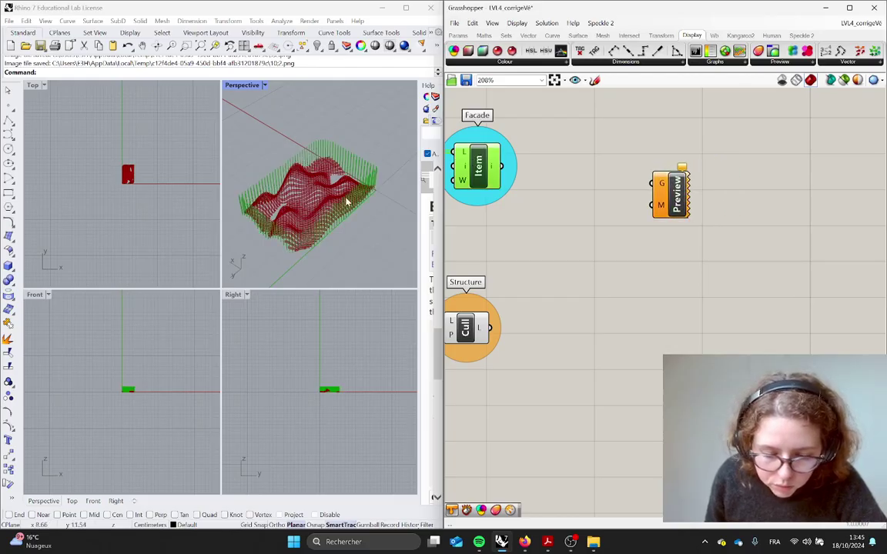
pyautogui.moveTo(503, 166); pyautogui.dragTo(641, 192)
pyautogui.moveTo(513, 170); pyautogui.dragTo(651, 183)
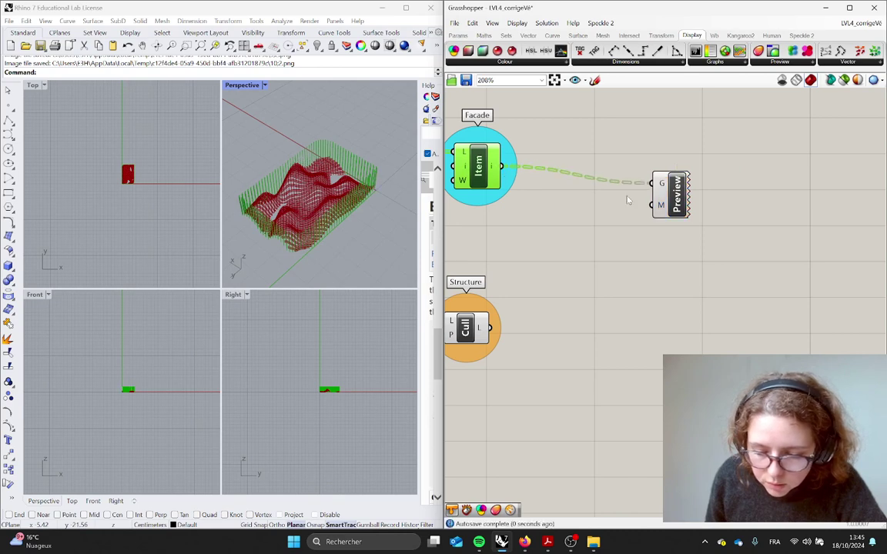
# Add a Colour Swatch set to cyan and wire it into the Custom Preview's material input
pyautogui.doubleClick(612, 197)
pyautogui.write('color swatch')
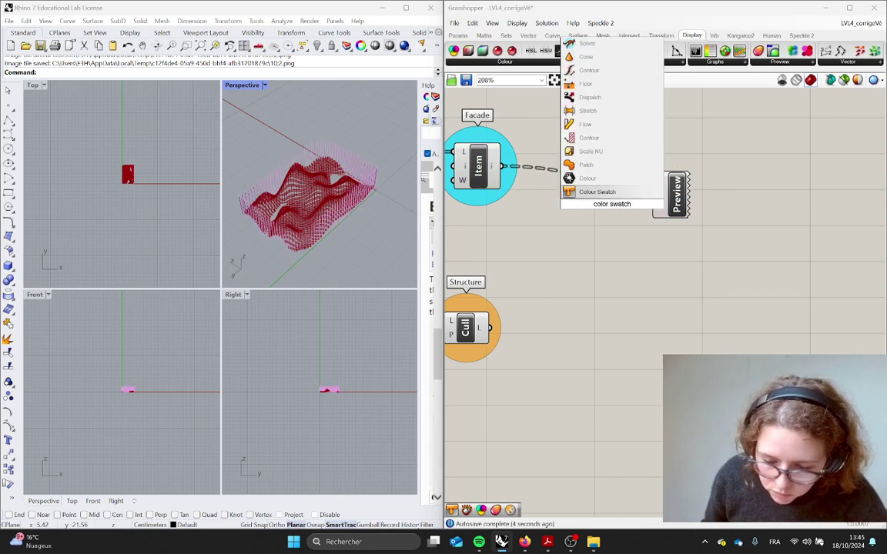
pyautogui.click(612, 193)
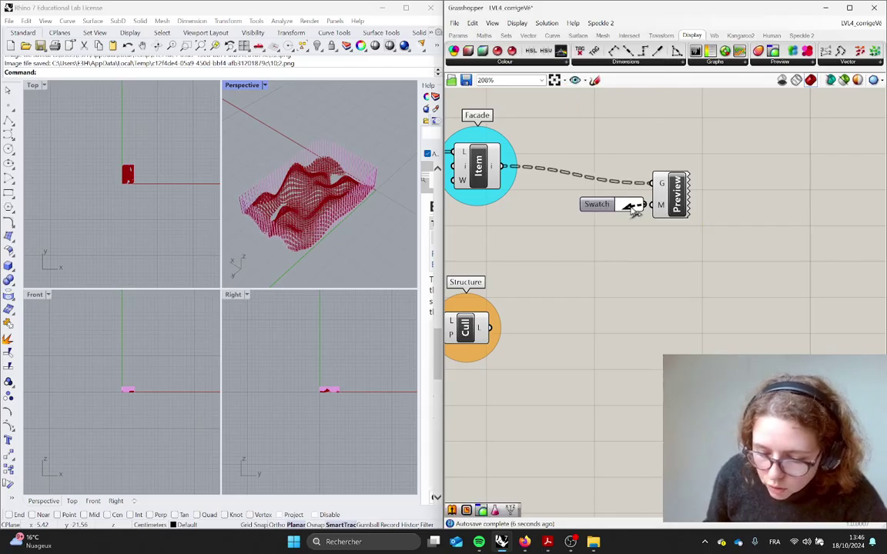
pyautogui.click(629, 205)
pyautogui.click(637, 238)
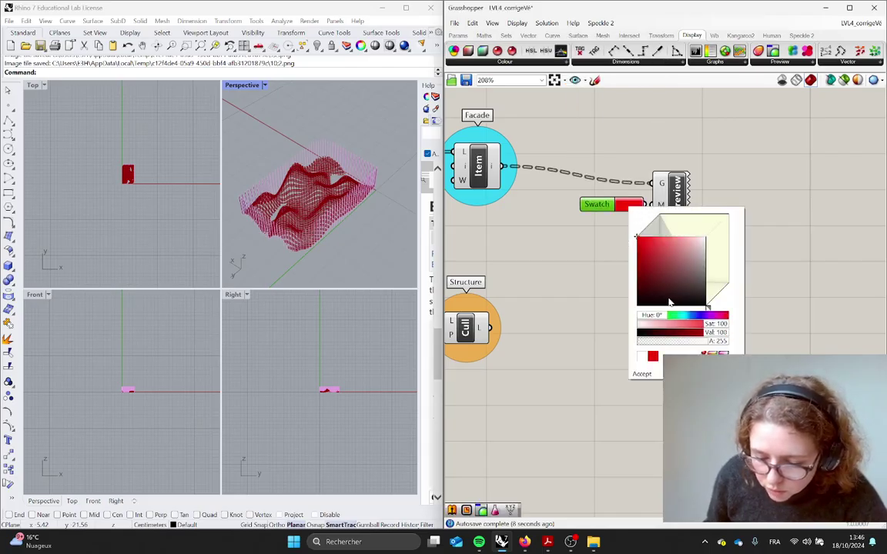
pyautogui.moveTo(656, 316); pyautogui.dragTo(689, 316)
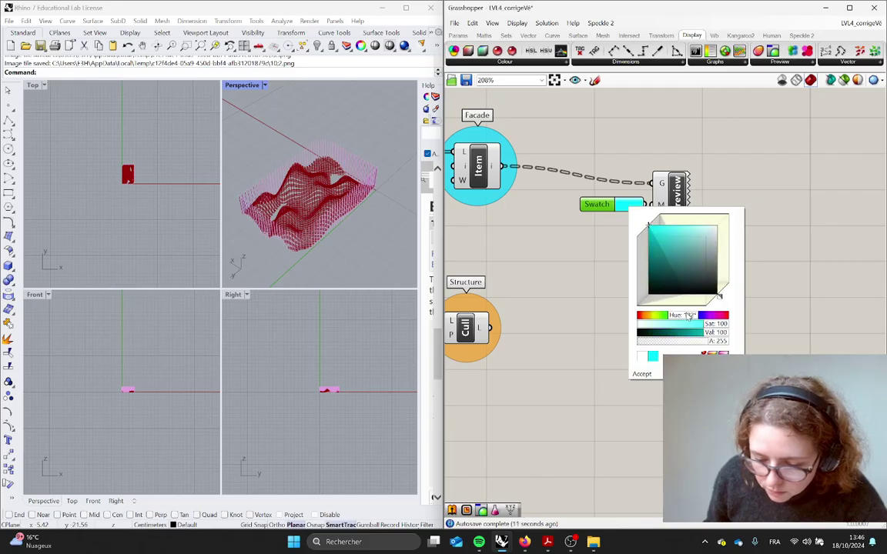
pyautogui.click(793, 264)
pyautogui.moveTo(648, 206); pyautogui.dragTo(691, 192)
# Select the Swatch and Preview pair and copy it further down the canvas
pyautogui.click(607, 228)
pyautogui.scroll(9, 327, 214)
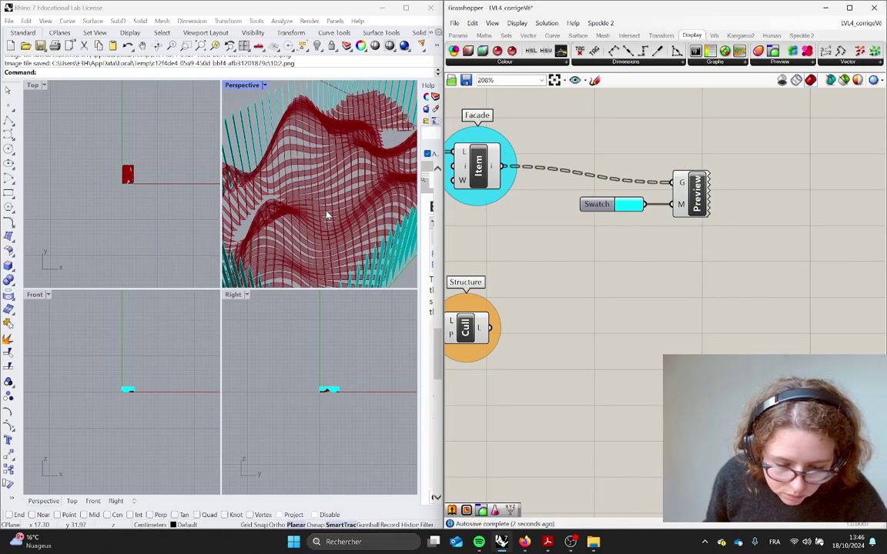
pyautogui.scroll(-4, 330, 220)
pyautogui.moveTo(330, 221); pyautogui.dragTo(381, 221, button='right')
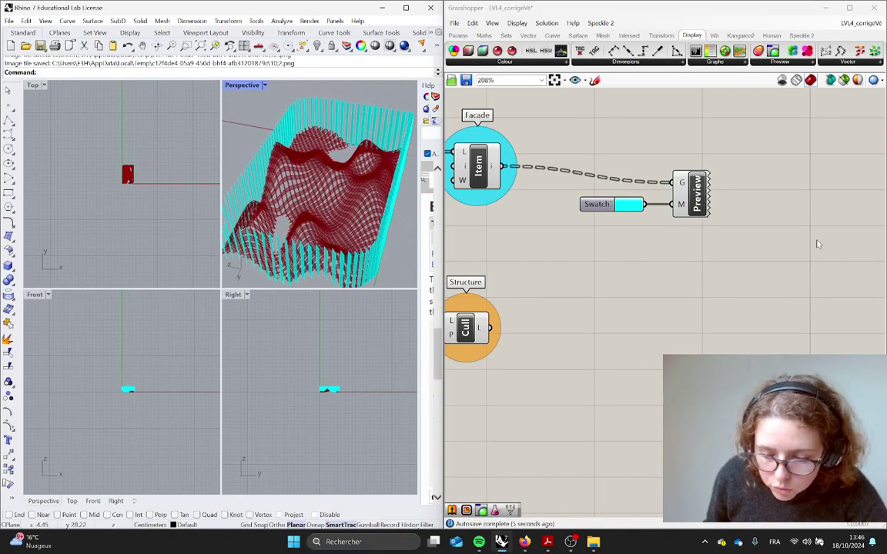
pyautogui.moveTo(773, 238); pyautogui.dragTo(498, 149)
pyautogui.moveTo(689, 208); pyautogui.dragTo(666, 318)
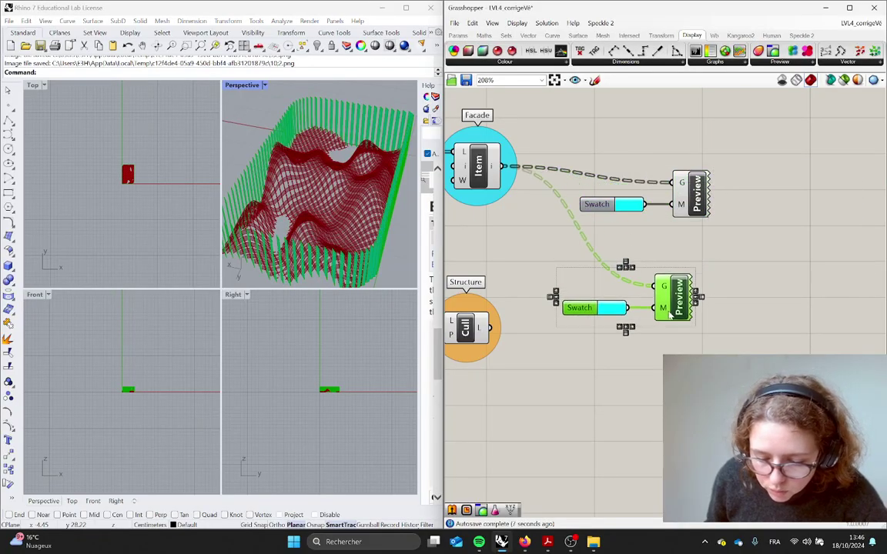
# Feed the Structure output into the copied Preview and make its swatch a pale, semi-transparent yellow
pyautogui.moveTo(493, 330); pyautogui.dragTo(659, 297)
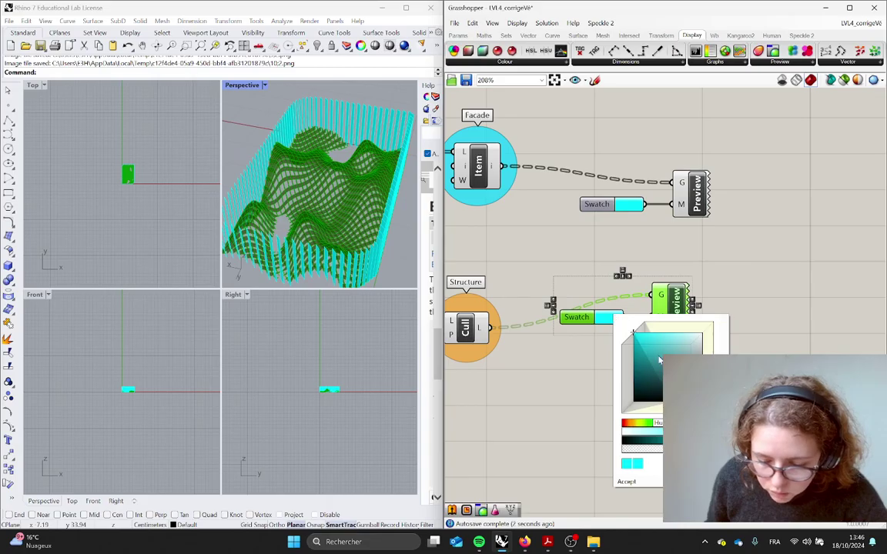
pyautogui.moveTo(670, 422); pyautogui.dragTo(651, 422)
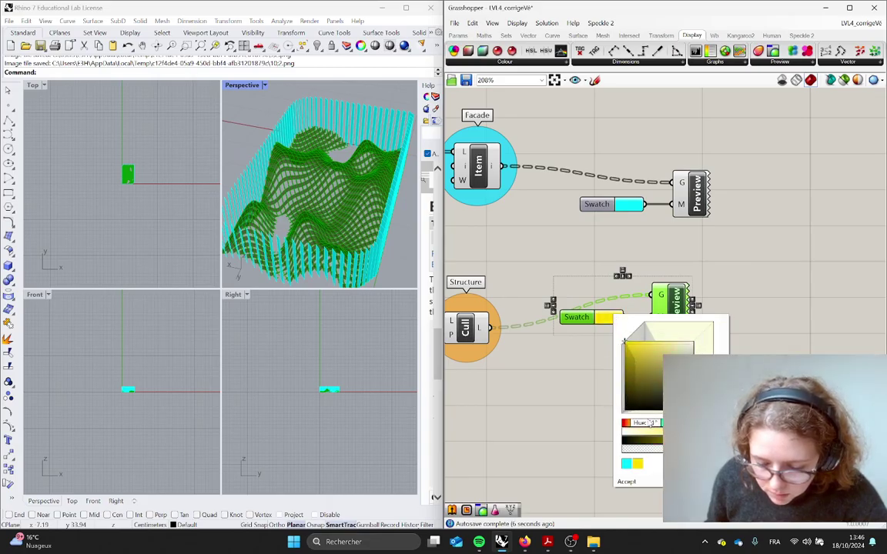
pyautogui.moveTo(715, 449); pyautogui.dragTo(689, 449)
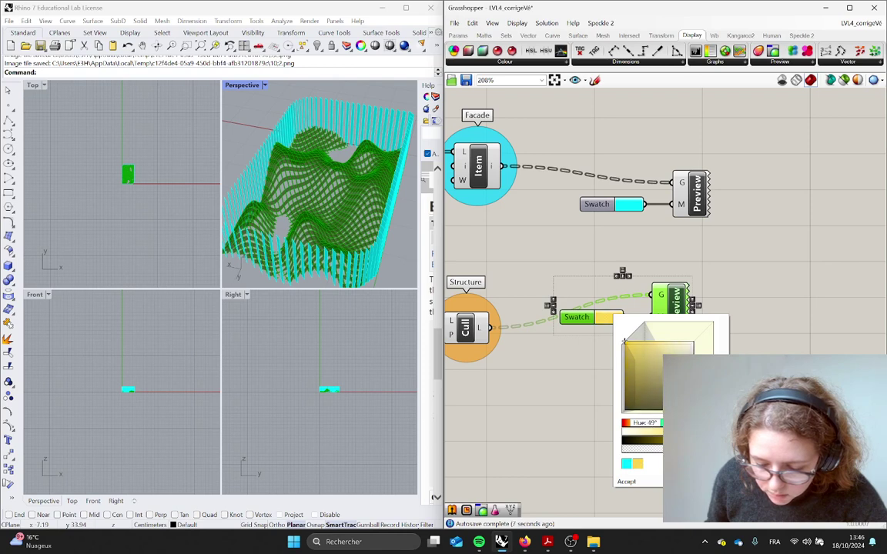
pyautogui.click(757, 332)
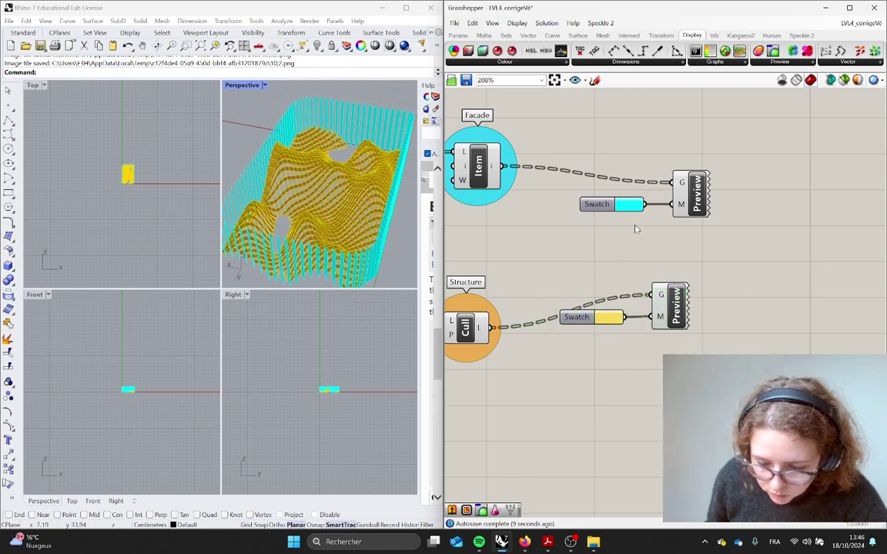
# Nudge the Facade swatch left, open its colour picker, and select the Item, Cull and group components
pyautogui.moveTo(636, 205); pyautogui.dragTo(621, 206)
pyautogui.click(621, 207)
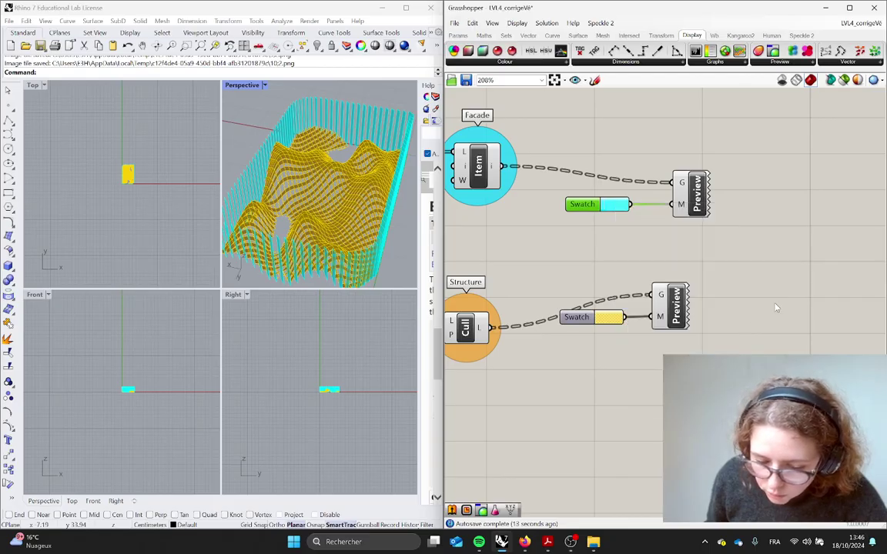
pyautogui.scroll(-2, 586, 286)
pyautogui.moveTo(585, 286); pyautogui.dragTo(771, 287, button='right')
pyautogui.moveTo(753, 395); pyautogui.dragTo(637, 122)
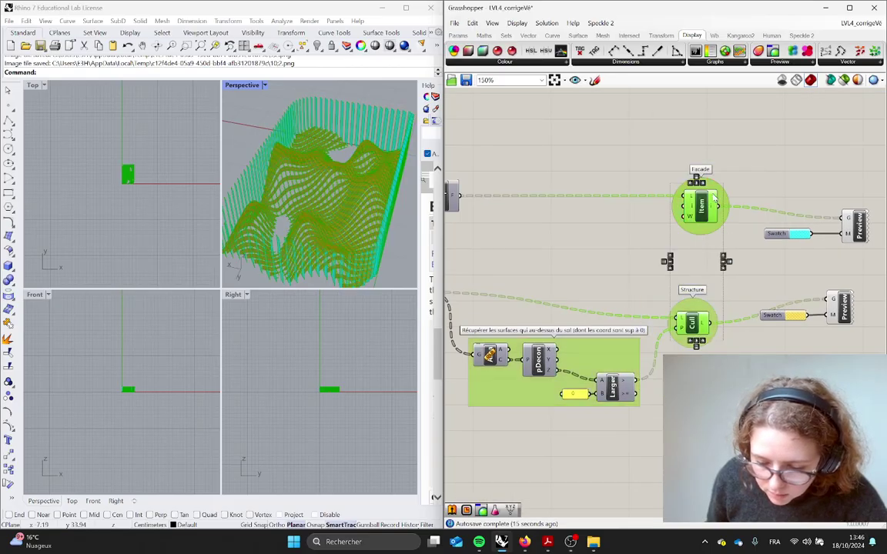
# Clear the component selection and orbit the Rhino perspective view around the surfaces
pyautogui.middleClick(708, 209)
pyautogui.click(774, 172)
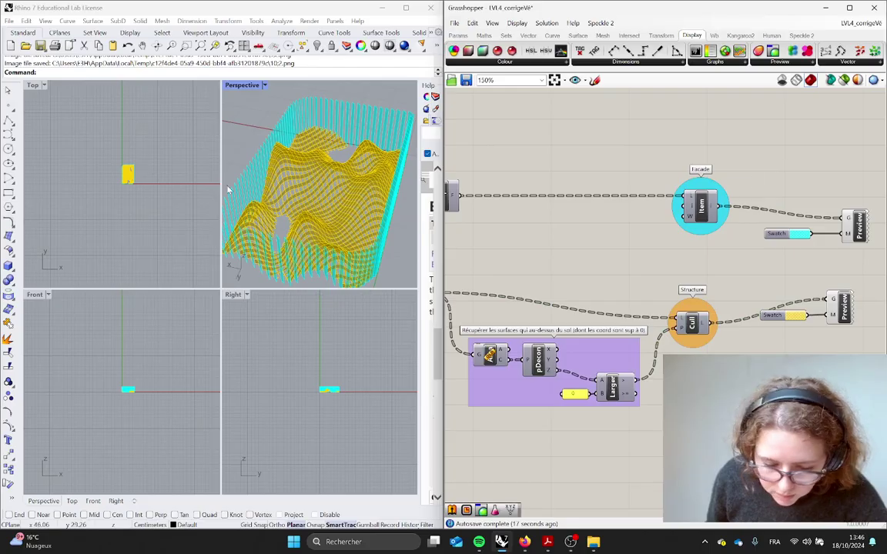
pyautogui.moveTo(227, 189); pyautogui.dragTo(277, 242, button='right')
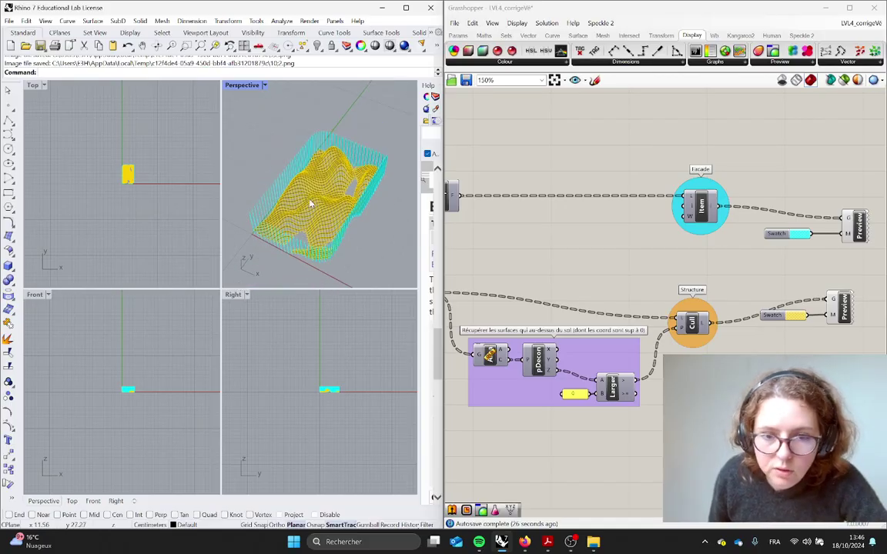
pyautogui.moveTo(669, 170); pyautogui.dragTo(729, 343)
pyautogui.click(758, 345)
# Pan to the whole definition, select both component rows, then deselect everything
pyautogui.scroll(-3, 742, 334)
pyautogui.scroll(-2, 728, 337)
pyautogui.moveTo(704, 339); pyautogui.dragTo(691, 260, button='right')
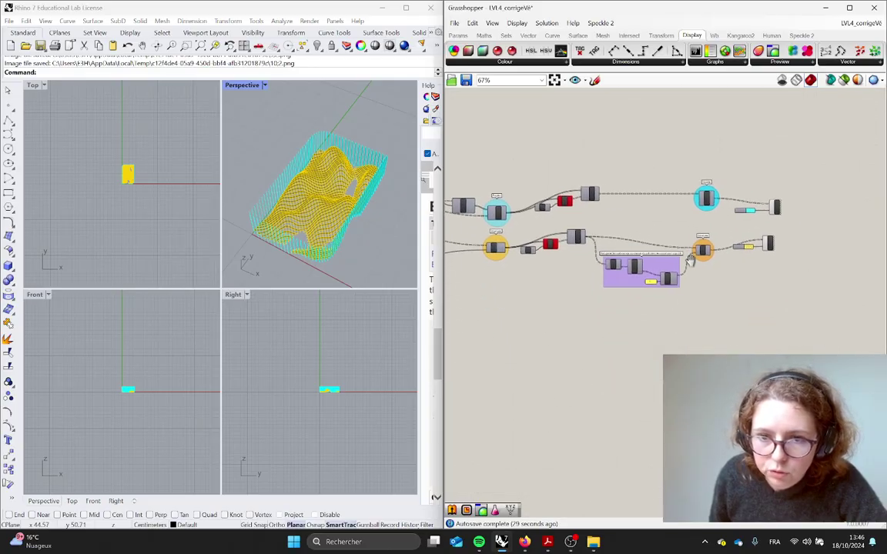
pyautogui.moveTo(781, 300); pyautogui.dragTo(471, 232)
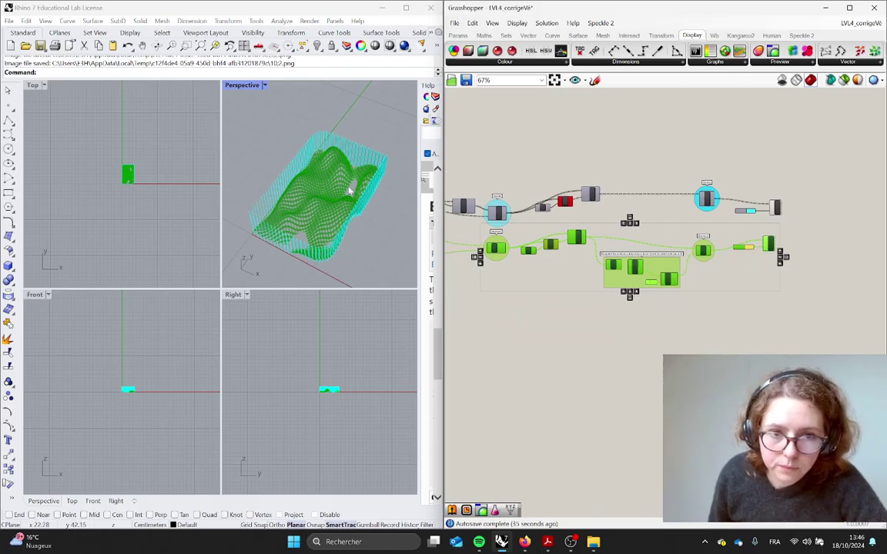
pyautogui.moveTo(798, 225); pyautogui.dragTo(490, 167)
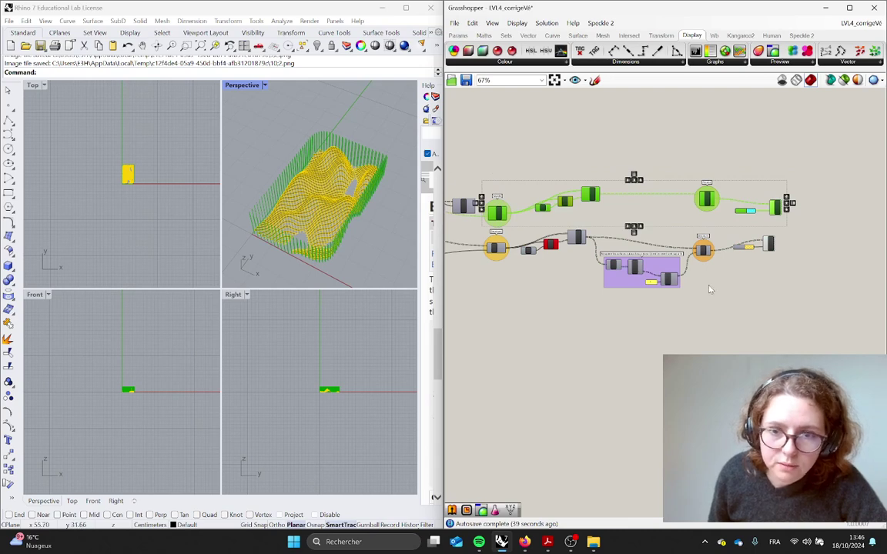
pyautogui.click(679, 268)
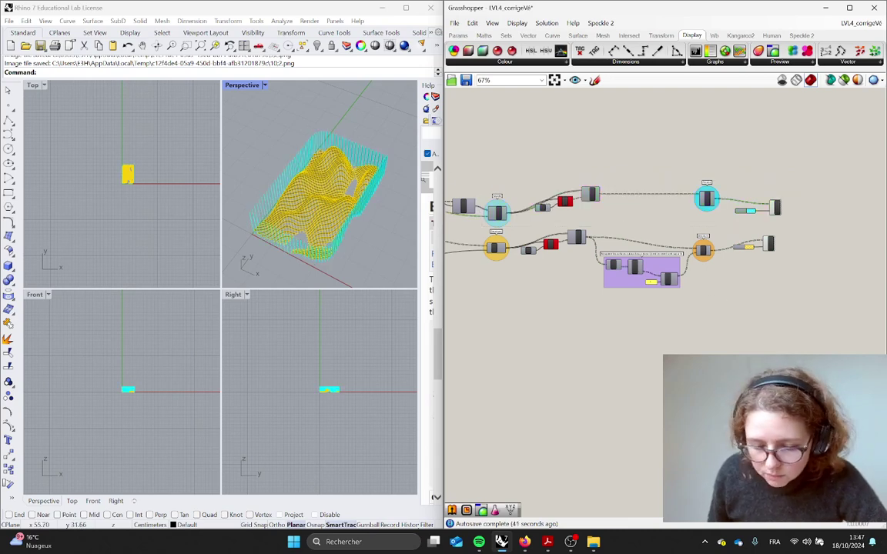
pyautogui.moveTo(604, 361); pyautogui.dragTo(648, 366, button='right')
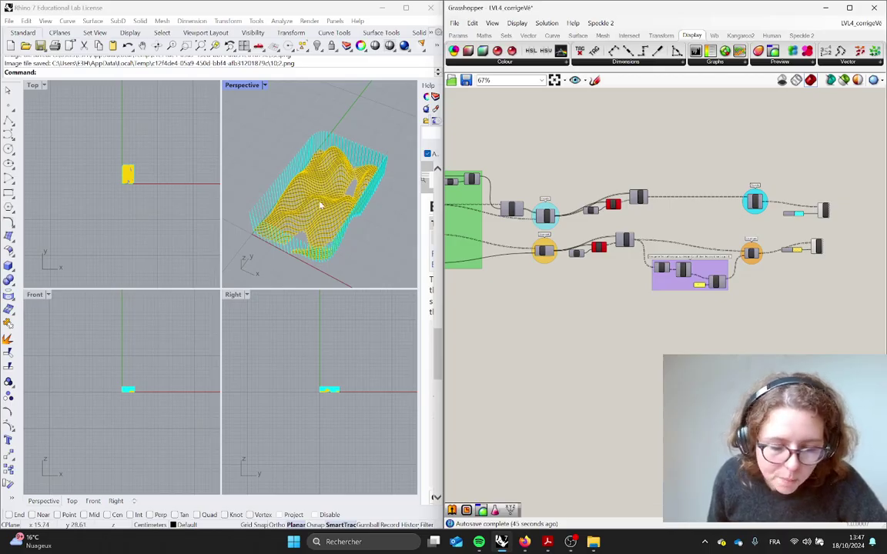
# Maximize the Perspective view, then go back to the four-view layout
pyautogui.doubleClick(244, 87)
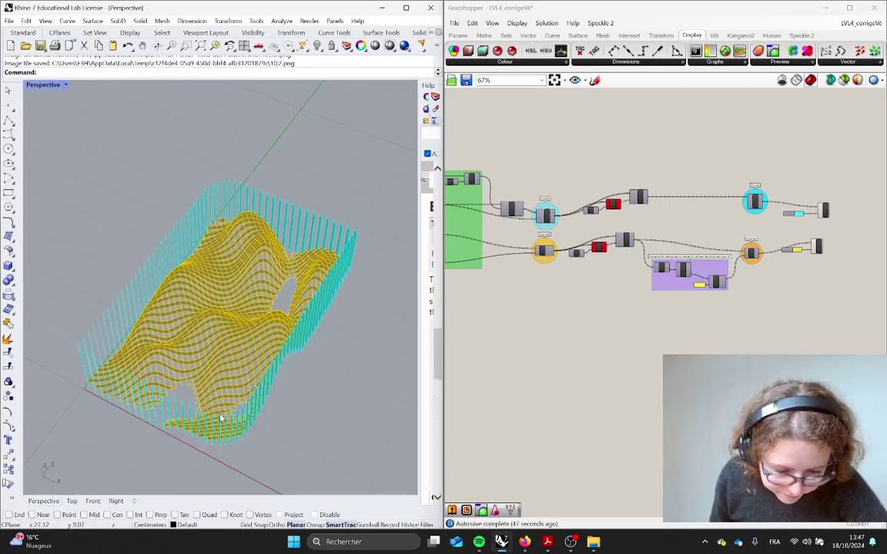
pyautogui.scroll(-5, 242, 443)
pyautogui.scroll(5, 247, 471)
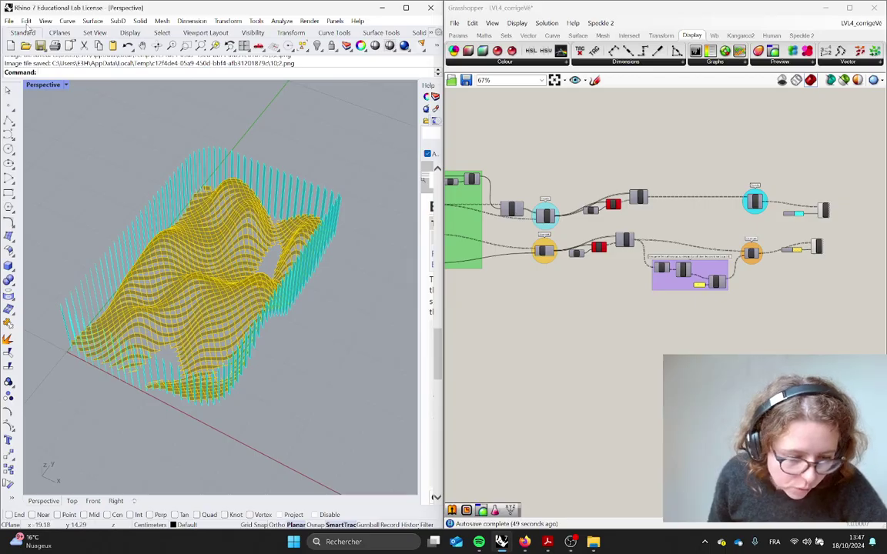
pyautogui.click(66, 85)
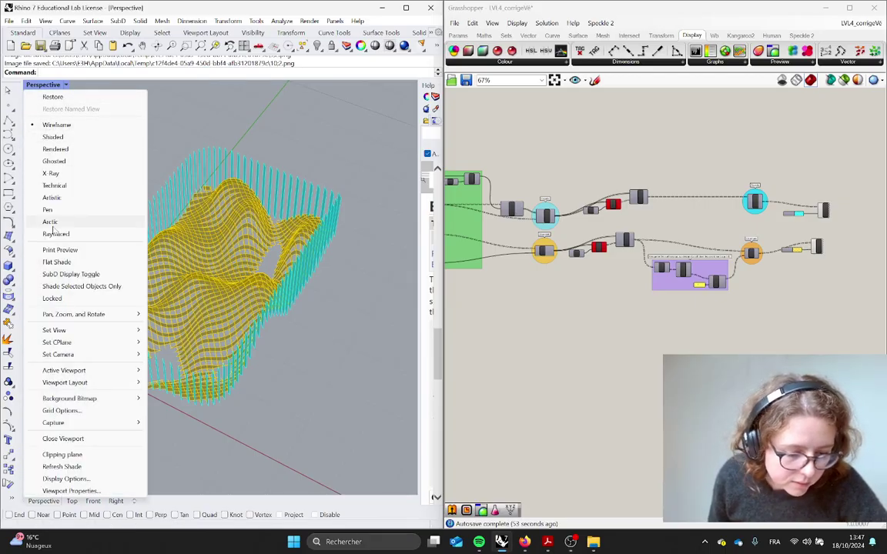
pyautogui.click(66, 86)
pyautogui.click(67, 85)
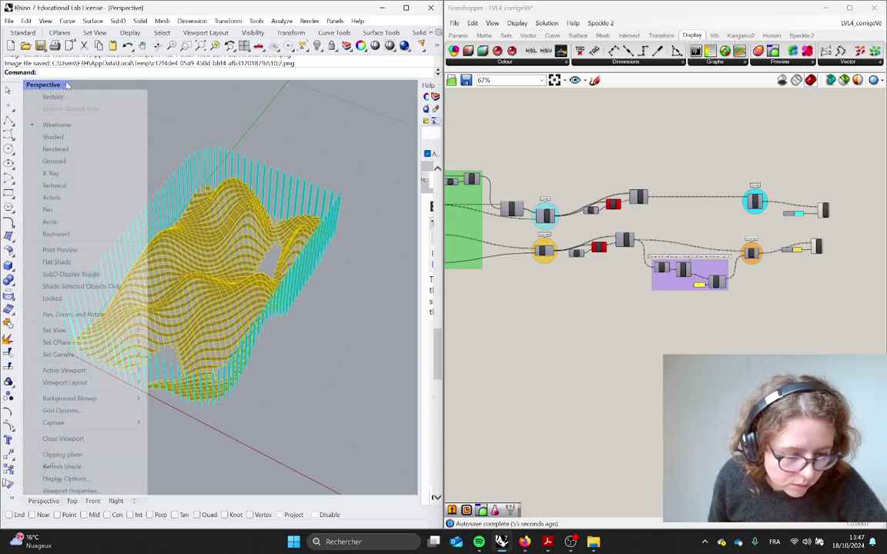
pyautogui.click(53, 94)
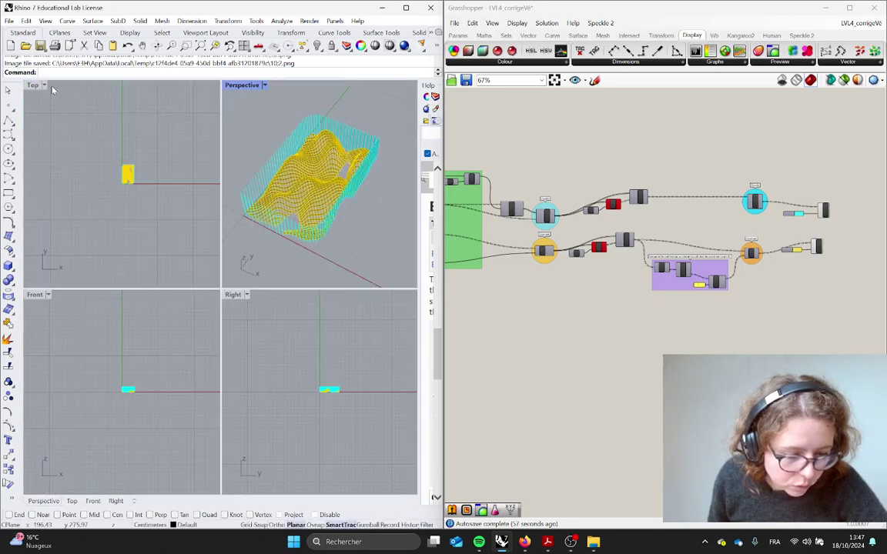
# Switch the Perspective view to Shaded, then Rendered display, and orbit the tray
pyautogui.click(264, 85)
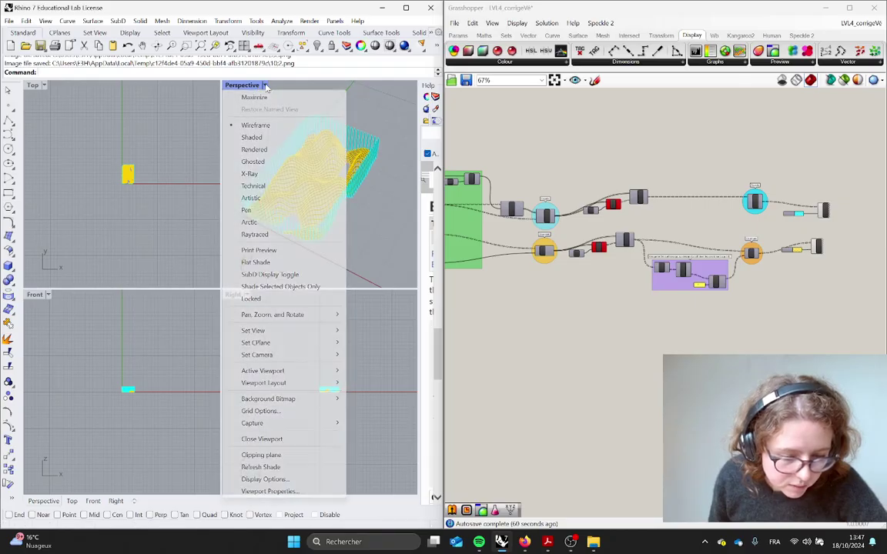
pyautogui.click(254, 137)
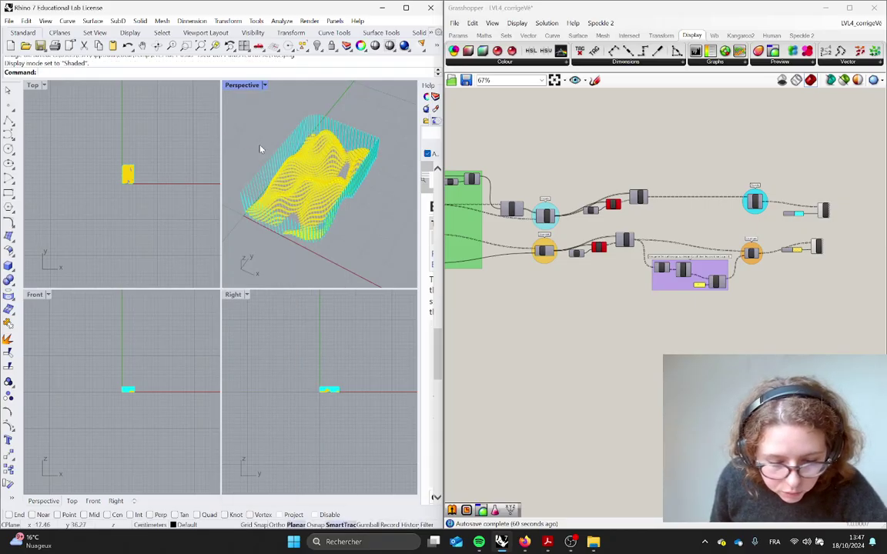
pyautogui.click(261, 87)
pyautogui.click(270, 149)
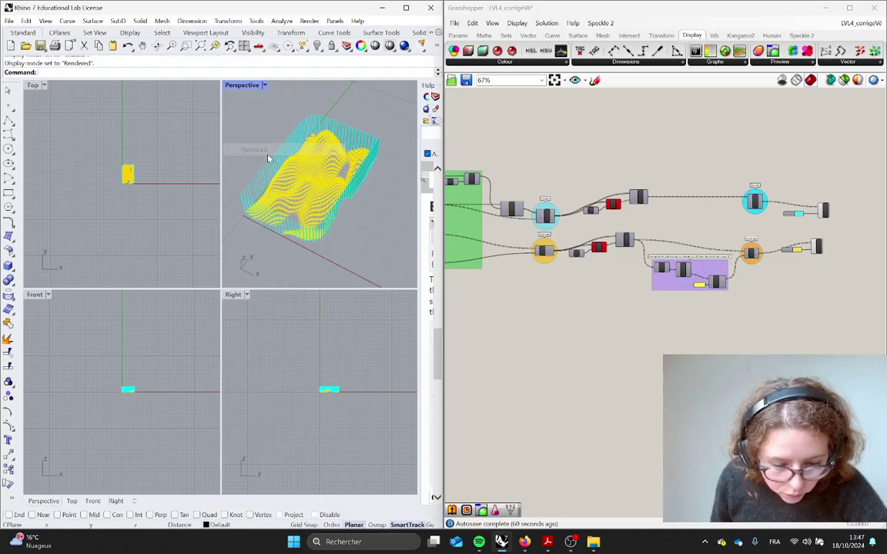
pyautogui.moveTo(335, 241); pyautogui.dragTo(307, 222, button='right')
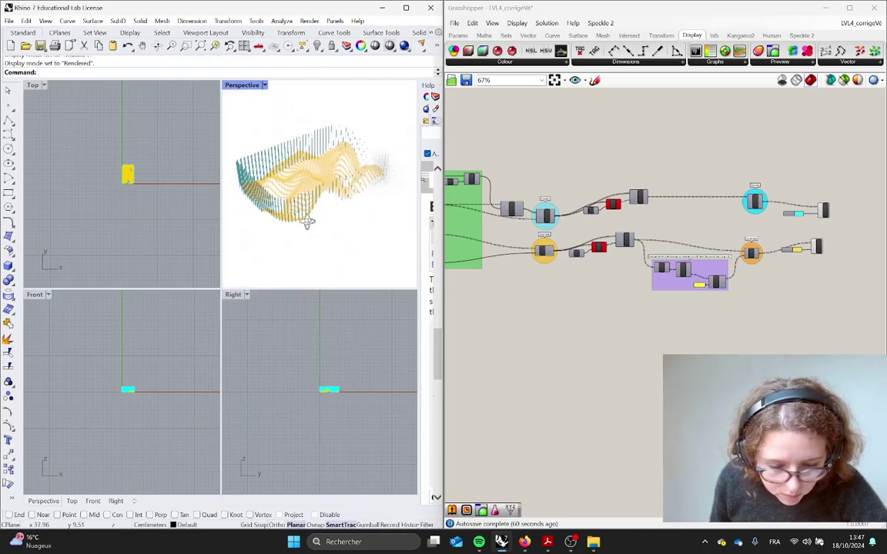
pyautogui.scroll(6, 330, 194)
pyautogui.moveTo(356, 185); pyautogui.dragTo(228, 189, button='right')
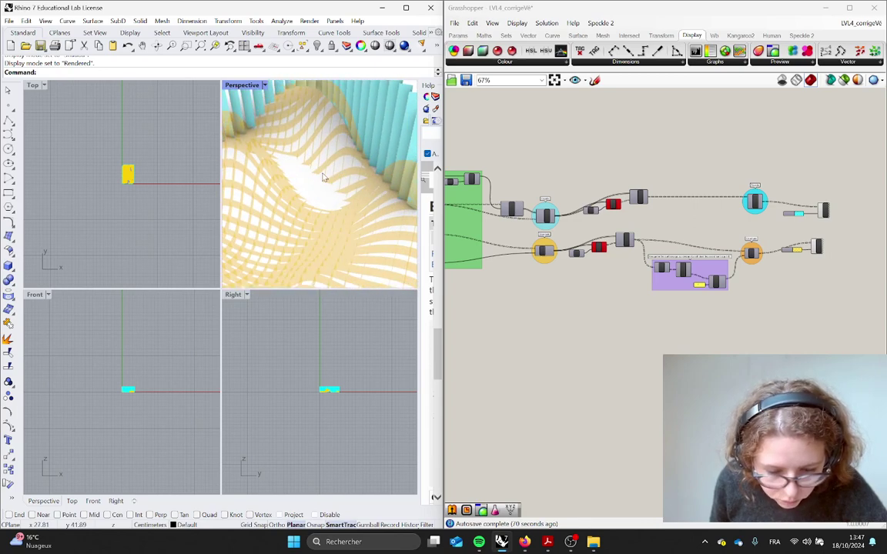
# Maximize the rendered Perspective view and orbit to a low oblique view of the tray
pyautogui.doubleClick(245, 88)
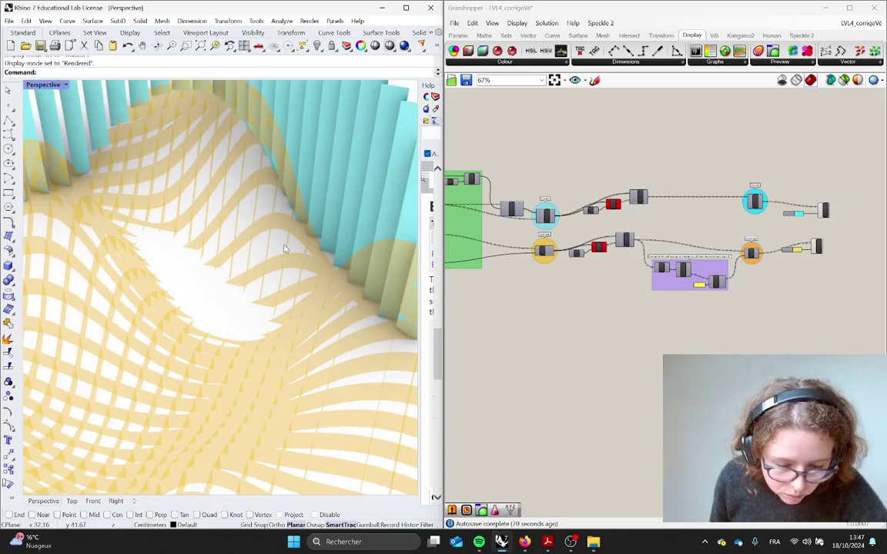
pyautogui.scroll(-10, 284, 249)
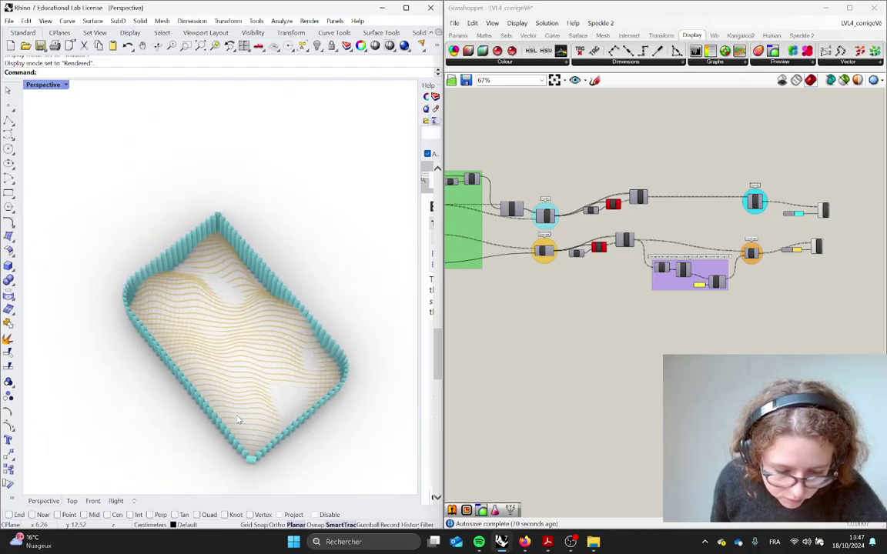
pyautogui.moveTo(261, 419); pyautogui.dragTo(229, 359, button='right')
pyautogui.scroll(4, 216, 355)
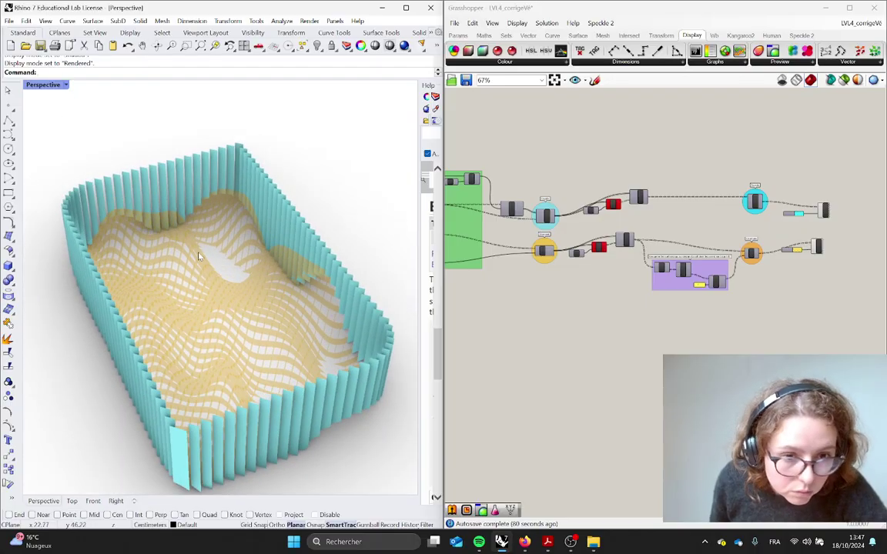
pyautogui.scroll(-4, 198, 256)
pyautogui.moveTo(180, 399)
pyautogui.mouseDown(button='right')
pyautogui.moveTo(121, 475)
pyautogui.moveTo(169, 409)
pyautogui.moveTo(187, 405)
pyautogui.mouseUp(button='right')
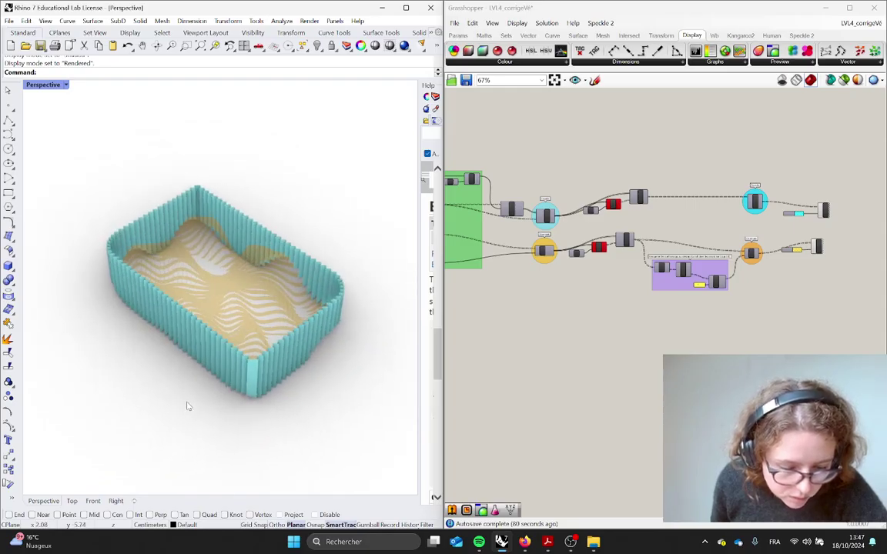
pyautogui.scroll(2, 187, 405)
pyautogui.moveTo(222, 343); pyautogui.dragTo(221, 337, button='right')
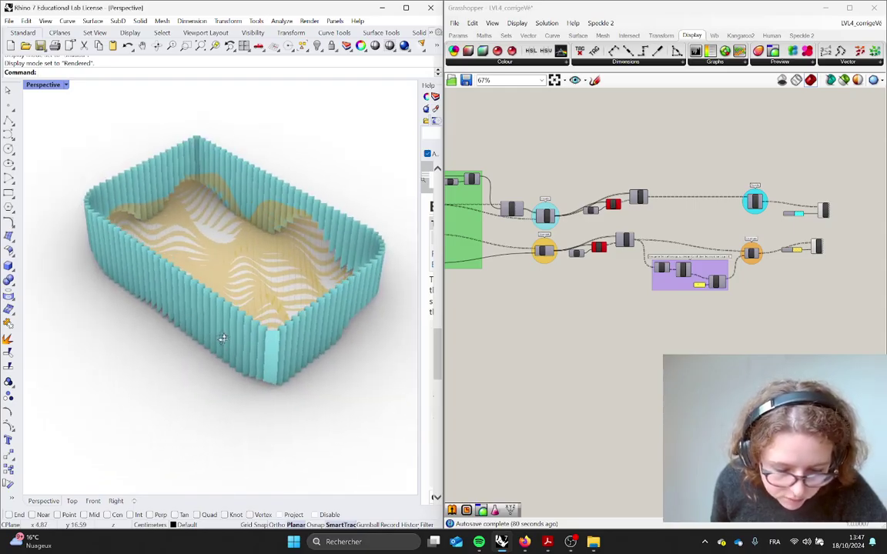
pyautogui.scroll(-2, 201, 358)
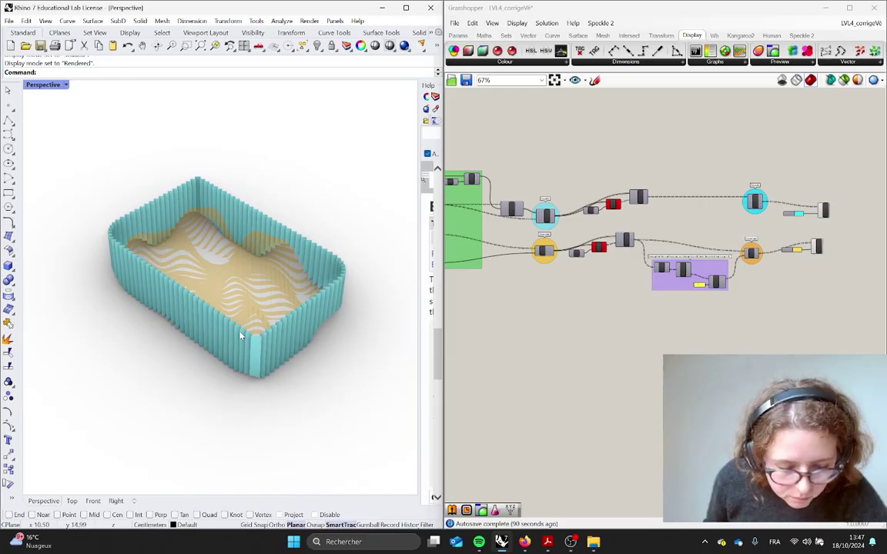
# Try Ghosted and then Technical display in the Perspective view
pyautogui.click(67, 86)
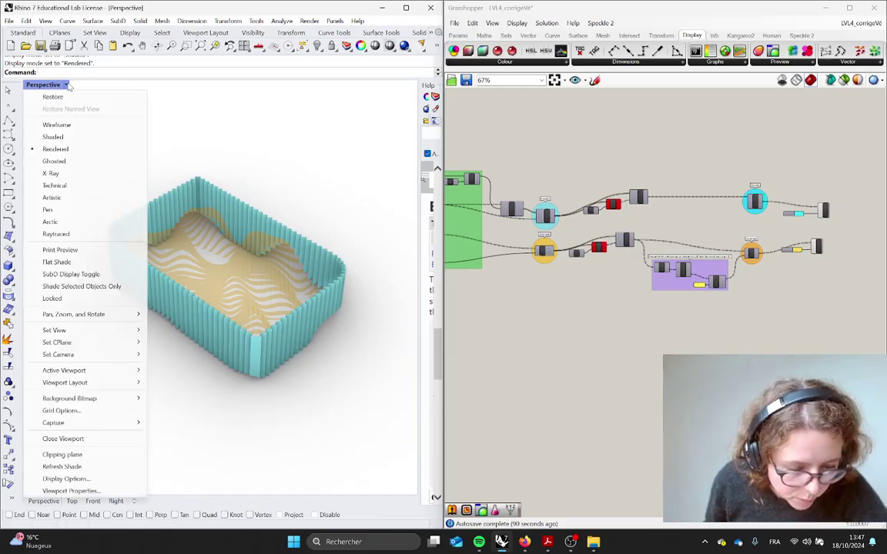
pyautogui.click(66, 163)
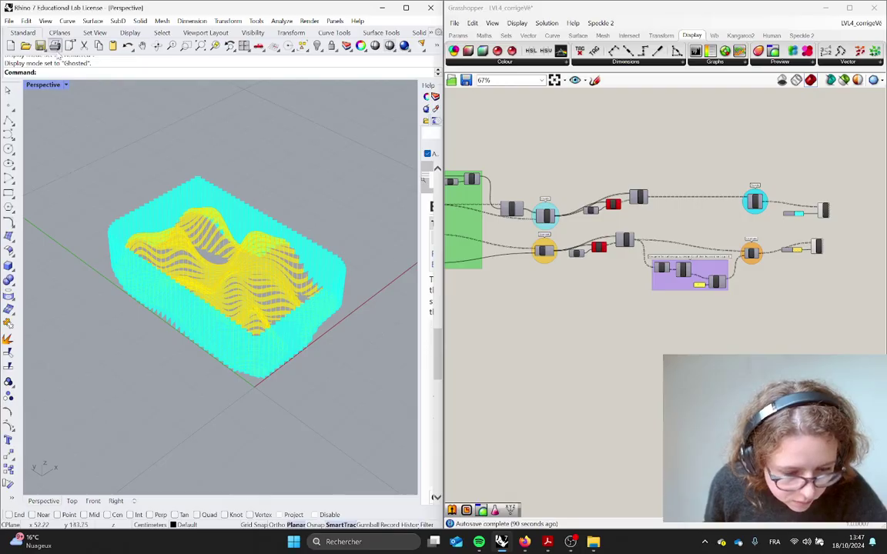
pyautogui.click(67, 85)
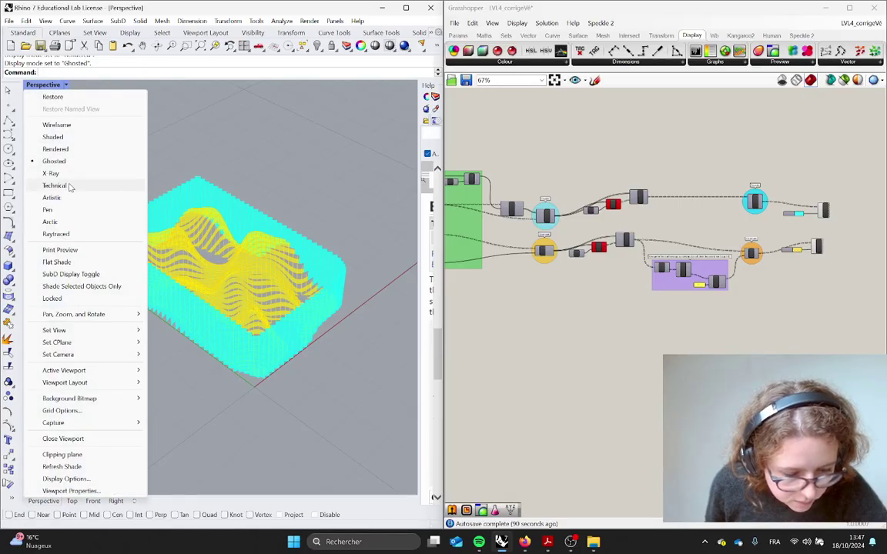
pyautogui.click(68, 186)
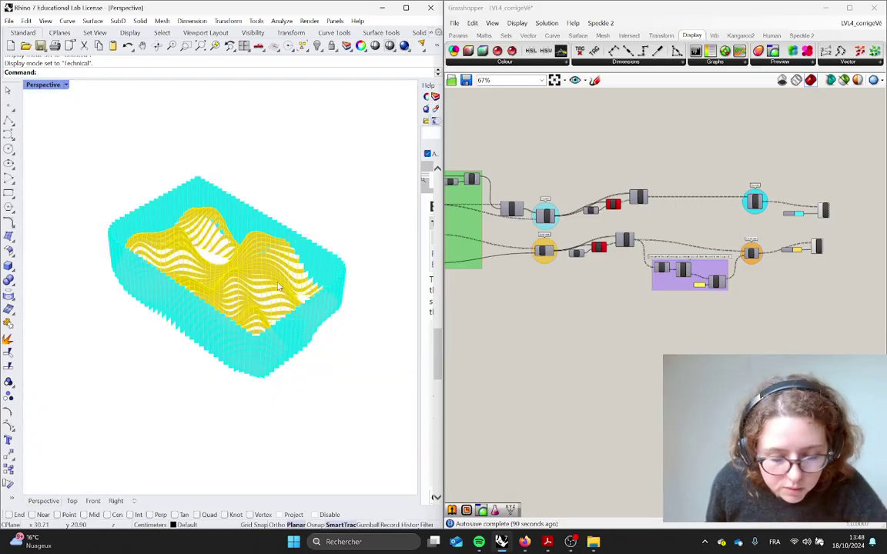
pyautogui.scroll(5, 279, 287)
pyautogui.scroll(-6, 276, 287)
pyautogui.scroll(3, 285, 308)
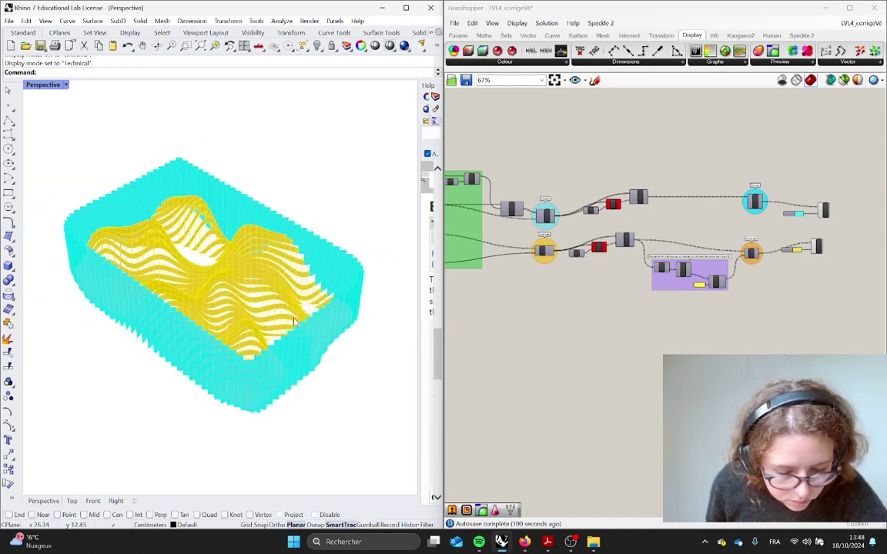
pyautogui.moveTo(293, 322)
pyautogui.mouseDown(button='right')
pyautogui.moveTo(293, 362)
pyautogui.moveTo(297, 323)
pyautogui.mouseUp(button='right')
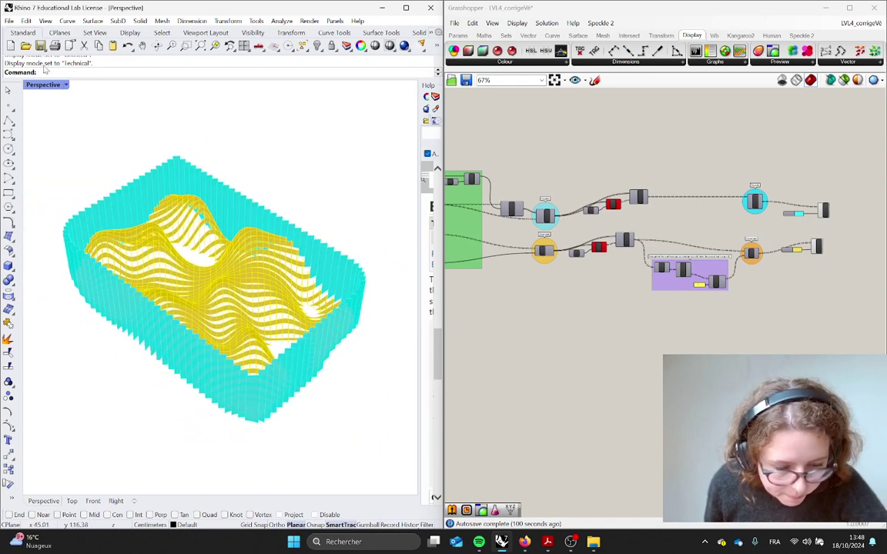
# Set the Perspective view to Arctic display and rotate the tray
pyautogui.click(66, 84)
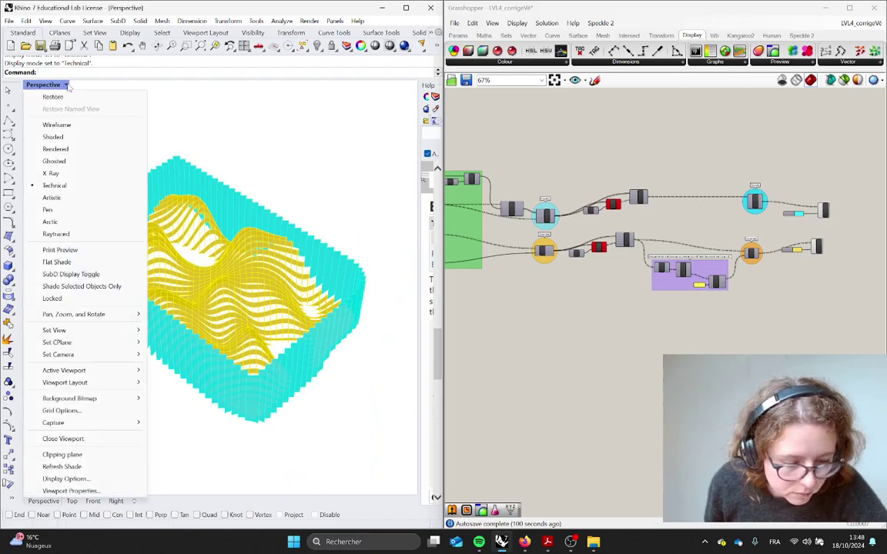
pyautogui.click(71, 222)
pyautogui.moveTo(322, 318); pyautogui.dragTo(125, 332, button='right')
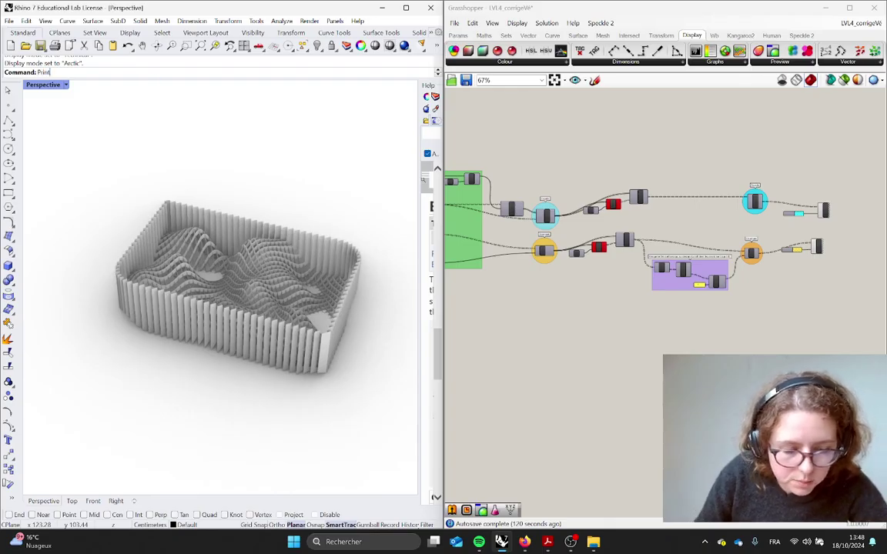
# Run Print with Image File kept as the destination
pyautogui.press('Return')
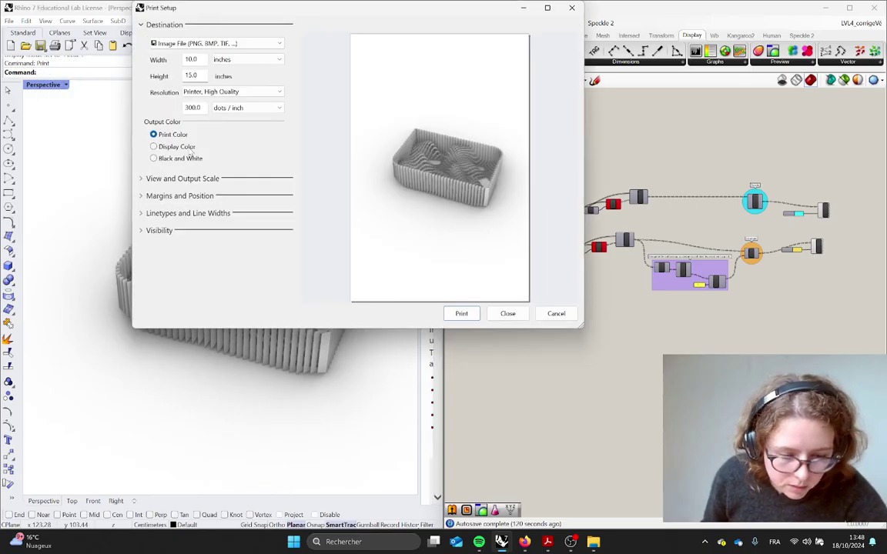
pyautogui.click(220, 43)
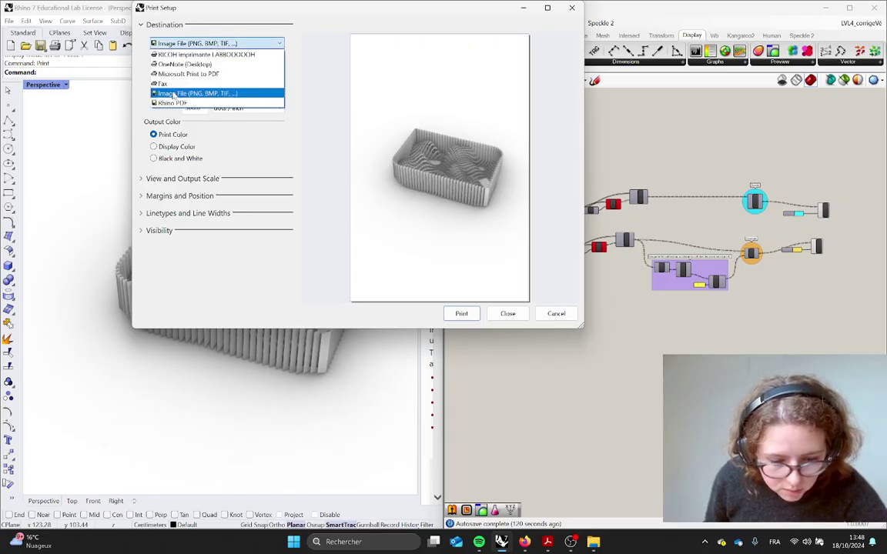
pyautogui.click(306, 89)
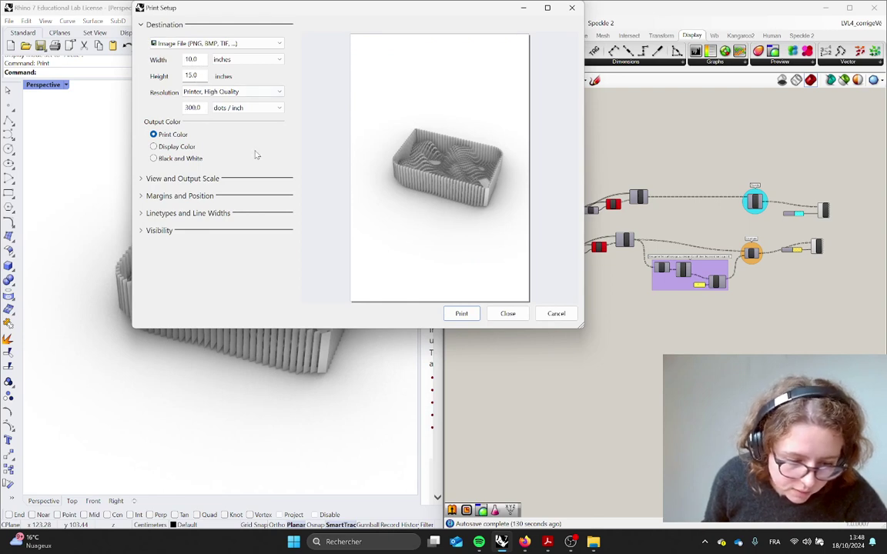
# Save the printed view as the JPEG 'test maquette blanche'
pyautogui.click(462, 314)
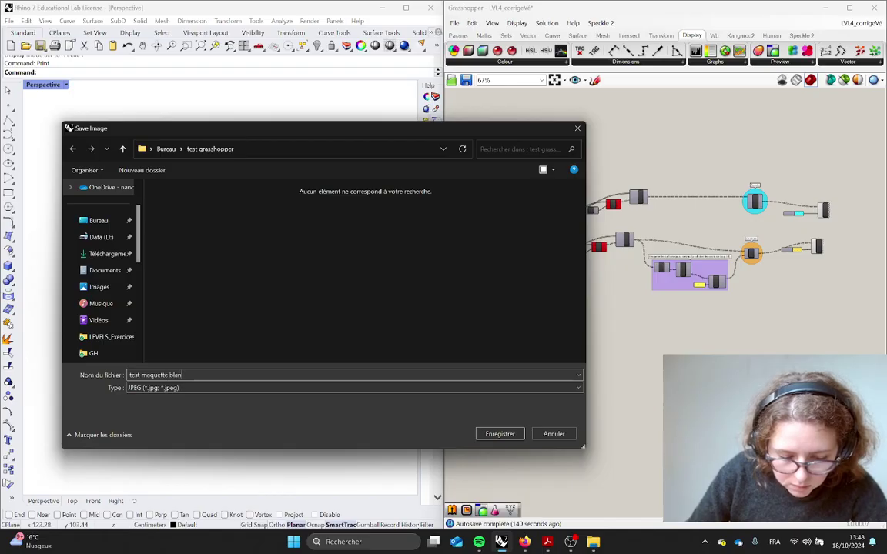
pyautogui.write('test maquette blan')
pyautogui.press('Return')
pyautogui.hotkey('alt', 'Tab')
pyautogui.hotkey('alt', 'Tab')
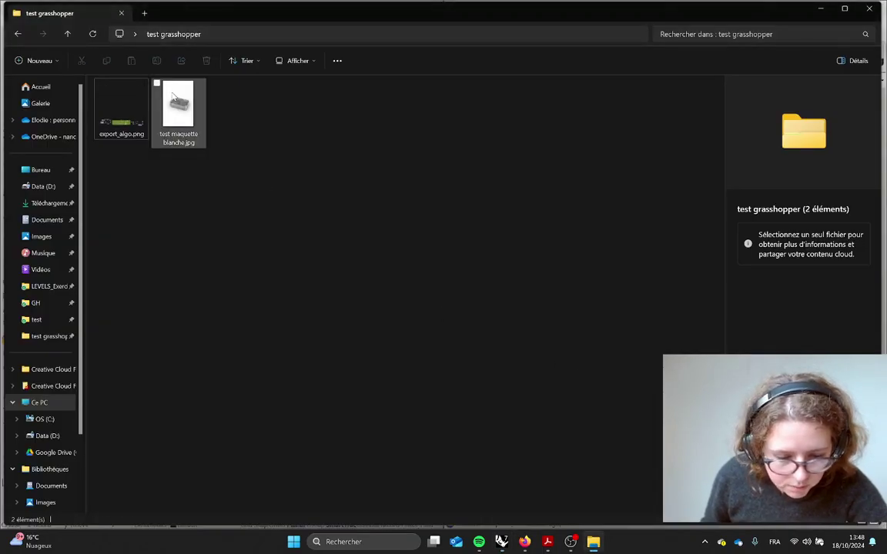
# View test maquette blanche.jpg full screen in Photos, zooming in and out on the render
pyautogui.doubleClick(172, 96)
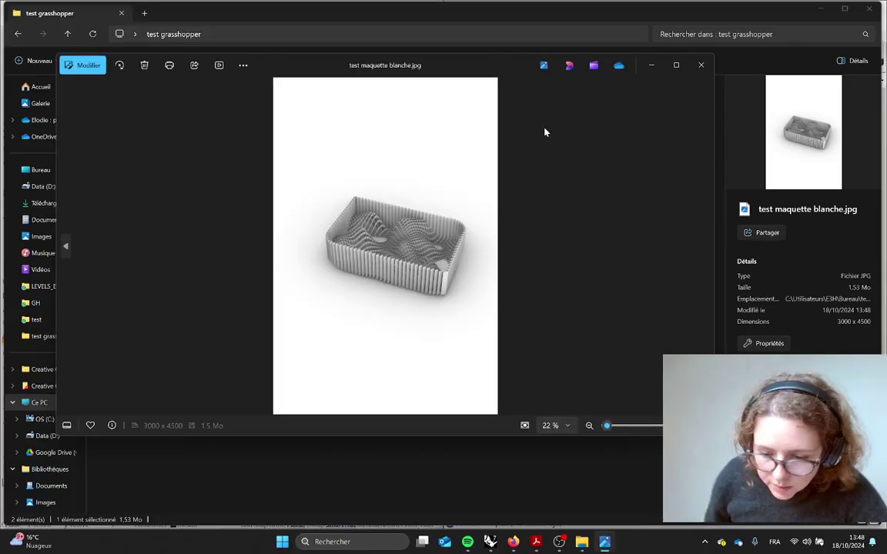
pyautogui.click(675, 66)
pyautogui.scroll(5, 534, 337)
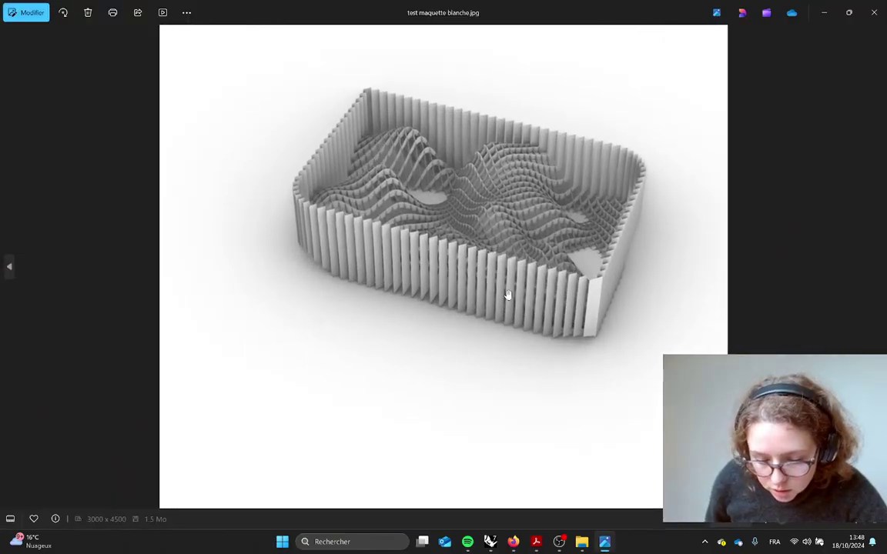
pyautogui.scroll(-4, 564, 370)
pyautogui.scroll(2, 555, 383)
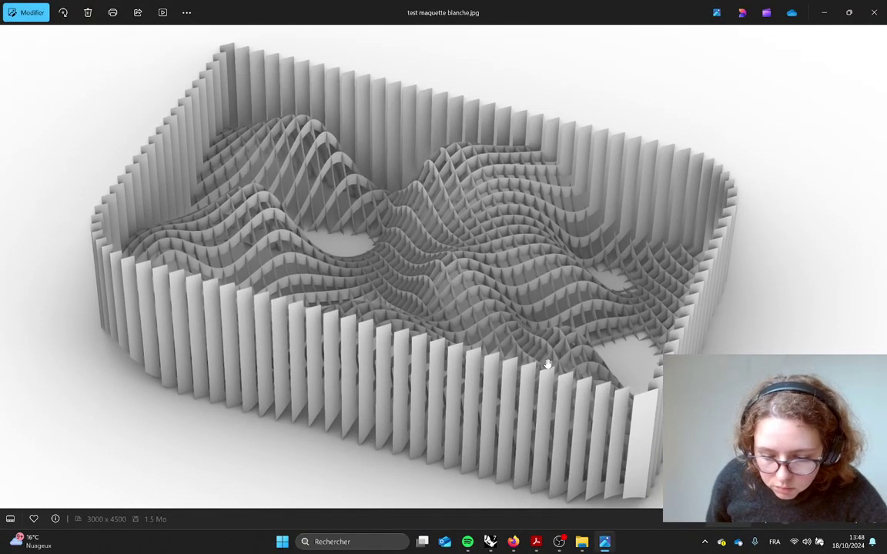
pyautogui.scroll(1, 435, 311)
pyautogui.scroll(-5, 436, 311)
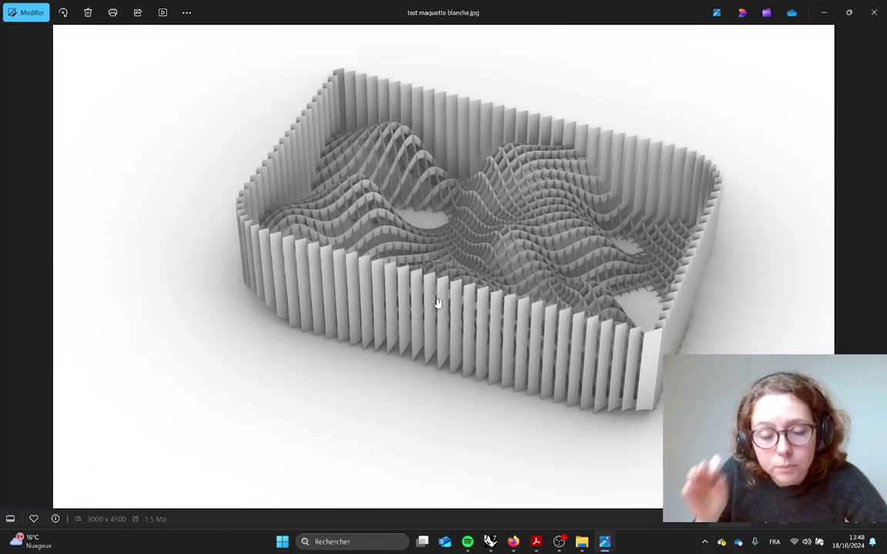
pyautogui.hotkey('alt', 'Tab')
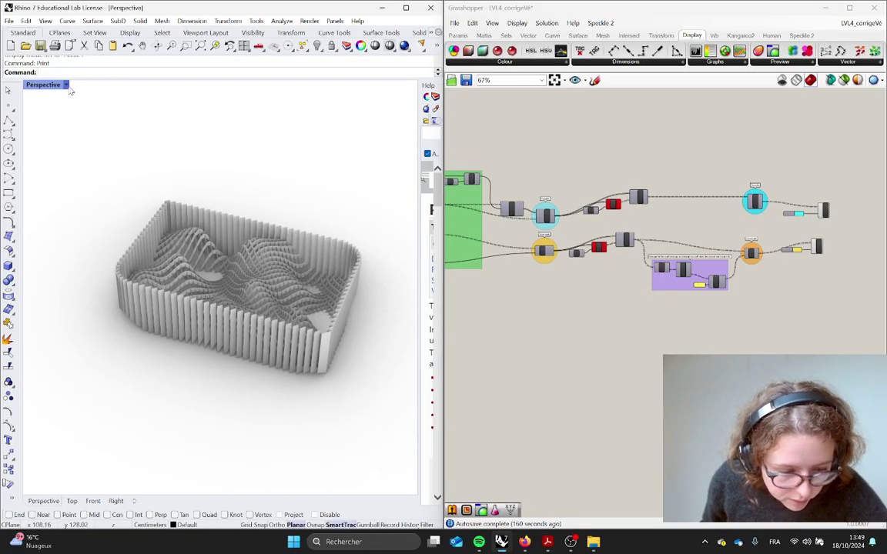
# Switch the Perspective view to Rendered, then Technical display
pyautogui.click(66, 85)
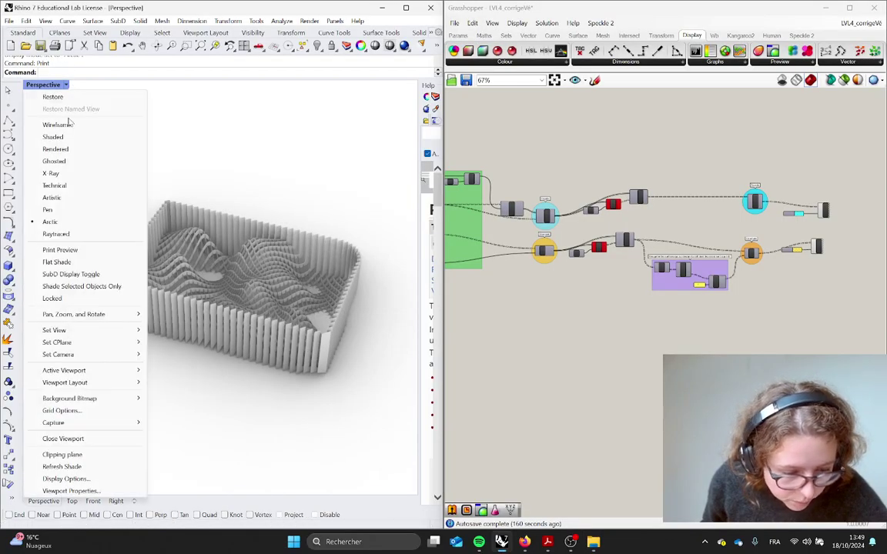
pyautogui.click(57, 137)
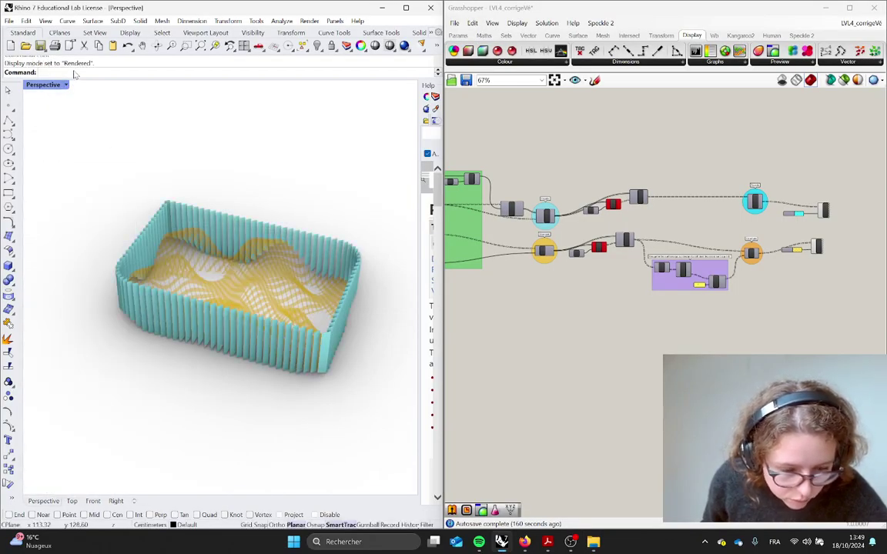
pyautogui.click(67, 86)
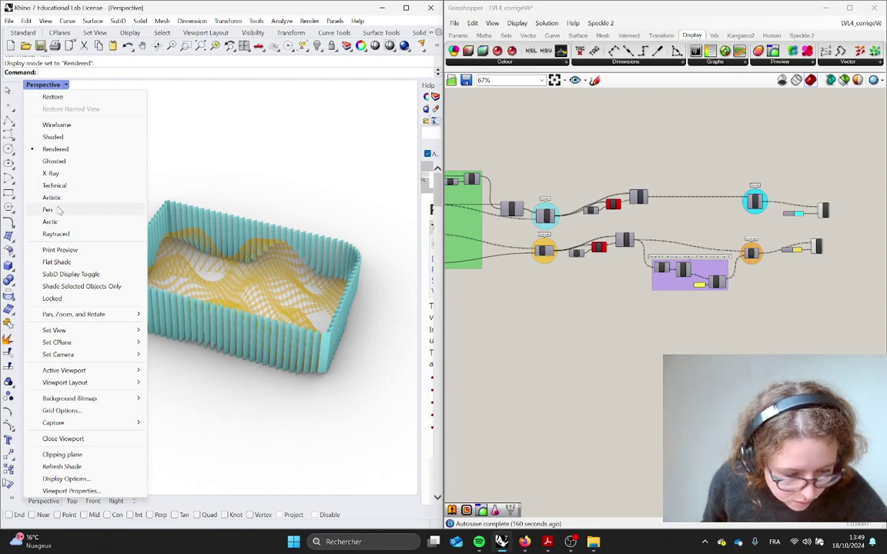
pyautogui.click(55, 185)
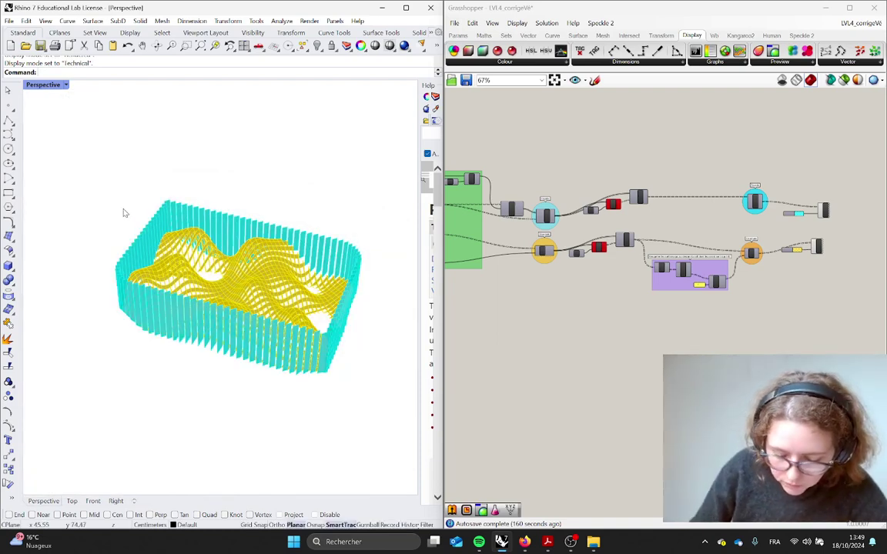
# Print the Technical view to an image file named technical.jpg
pyautogui.write('Print')
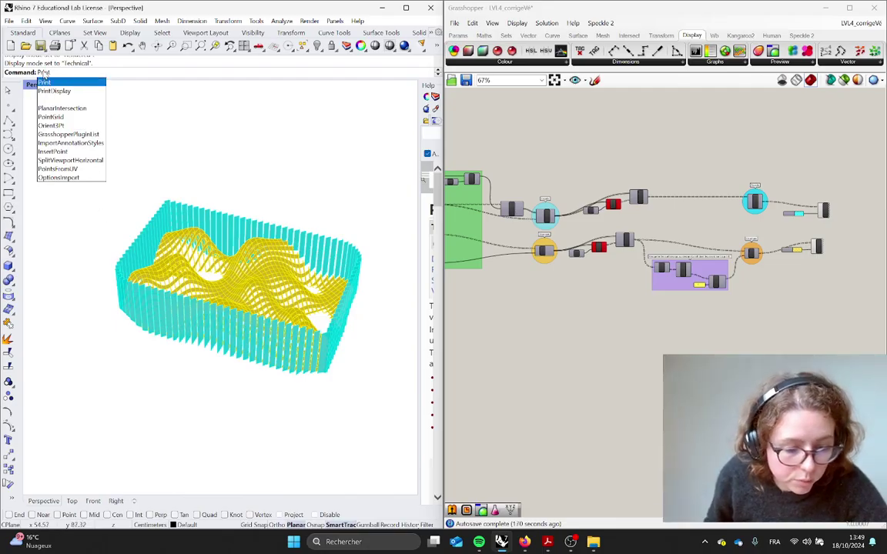
pyautogui.press('Return')
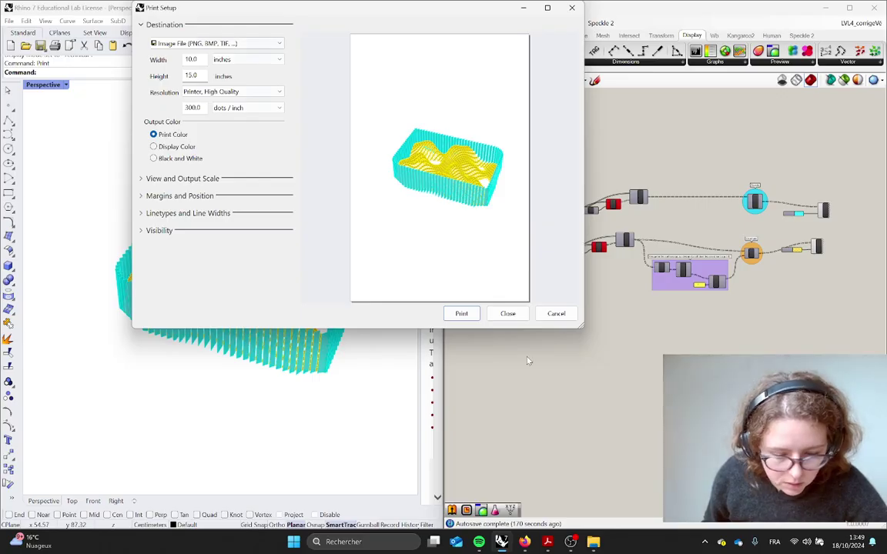
pyautogui.click(467, 315)
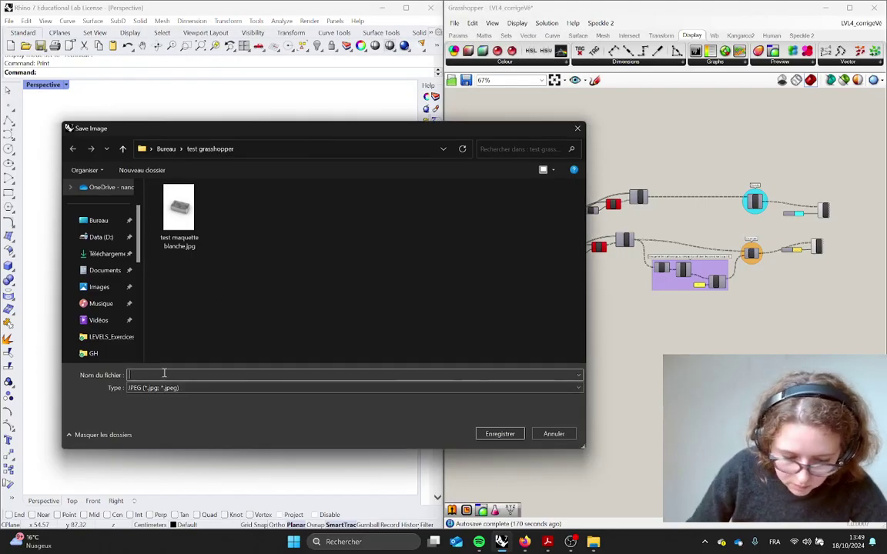
pyautogui.write('technical')
pyautogui.press('Return')
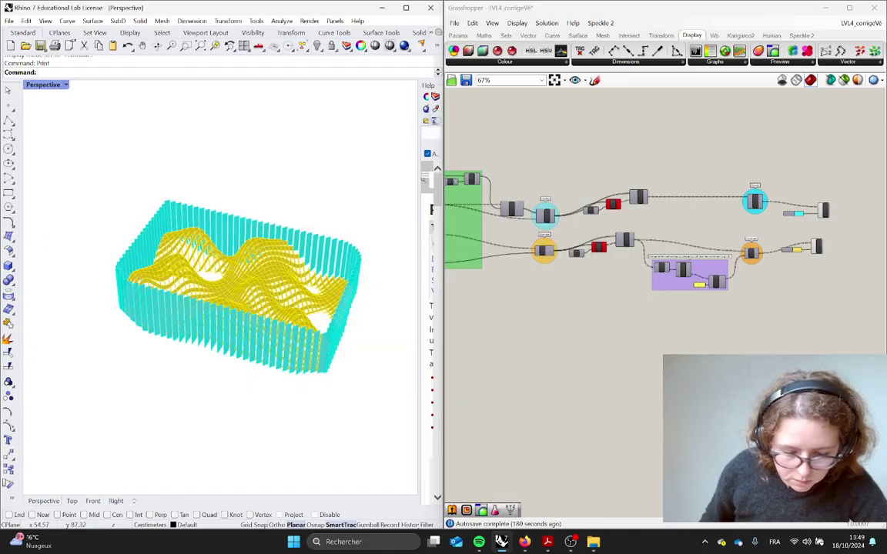
pyautogui.hotkey('alt', 'Tab')
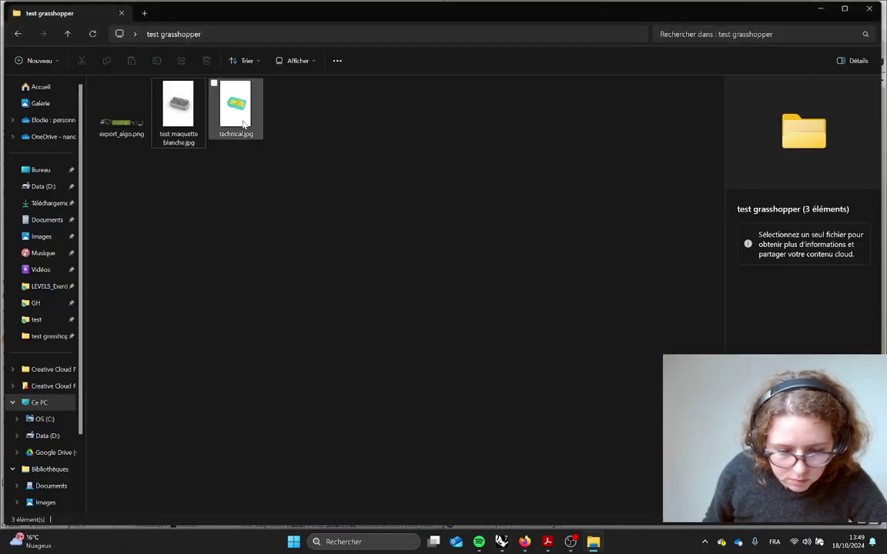
# View the 3000 × 4500 technical.jpg render at 62% zoom in Photos, then close it
pyautogui.doubleClick(236, 104)
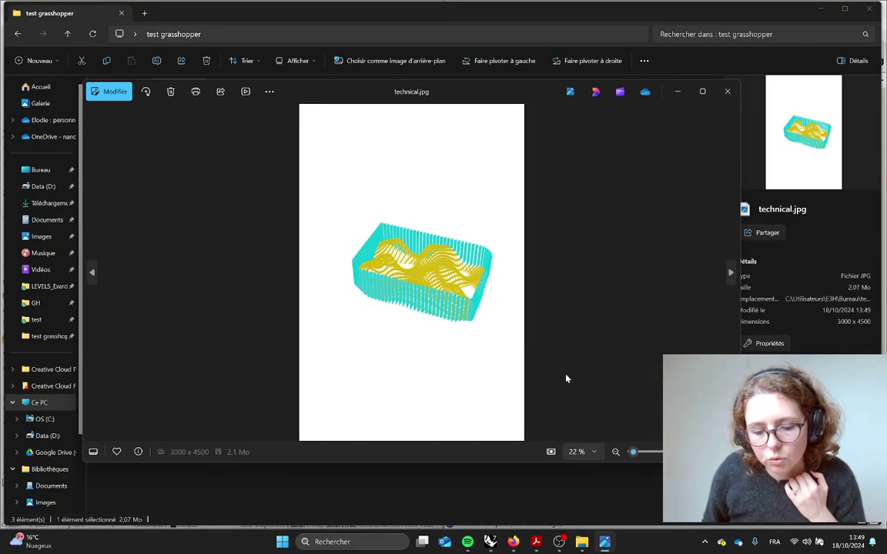
pyautogui.scroll(3, 458, 304)
pyautogui.scroll(2, 464, 298)
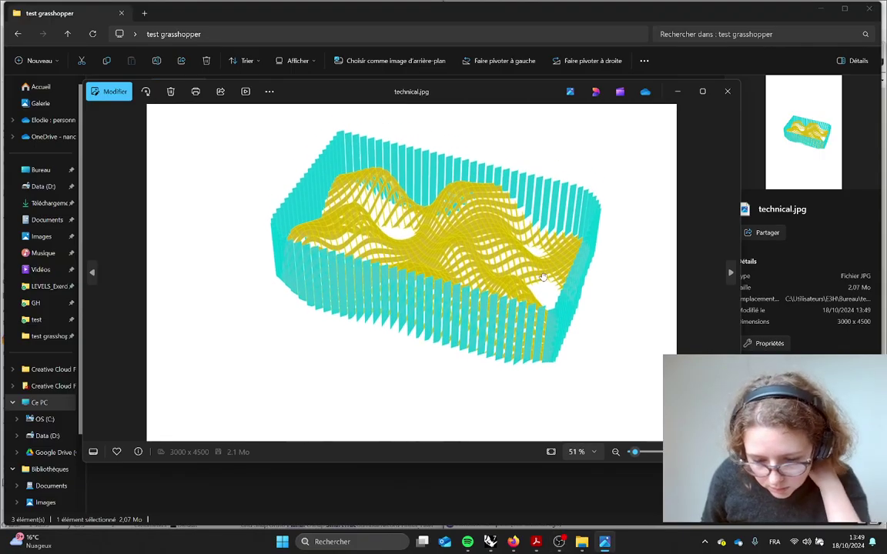
pyautogui.moveTo(544, 311); pyautogui.dragTo(542, 317)
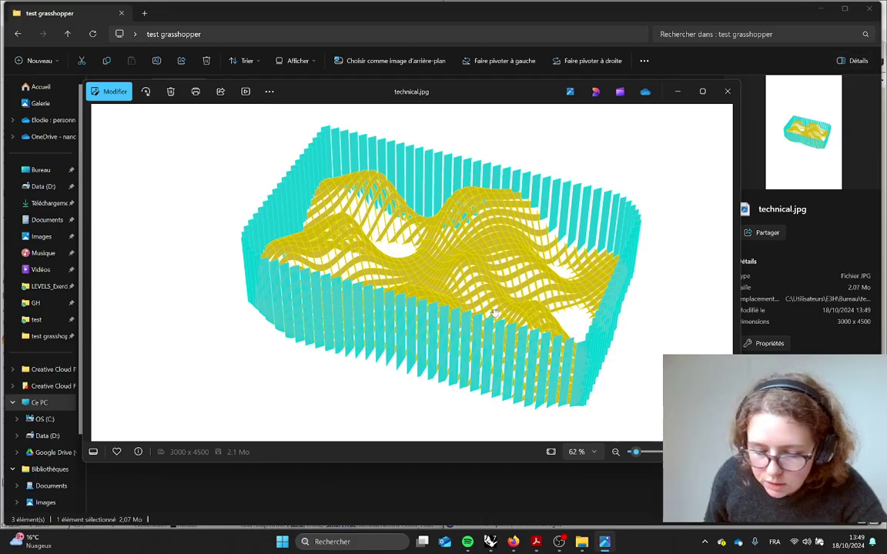
pyautogui.hotkey('alt', 'Tab')
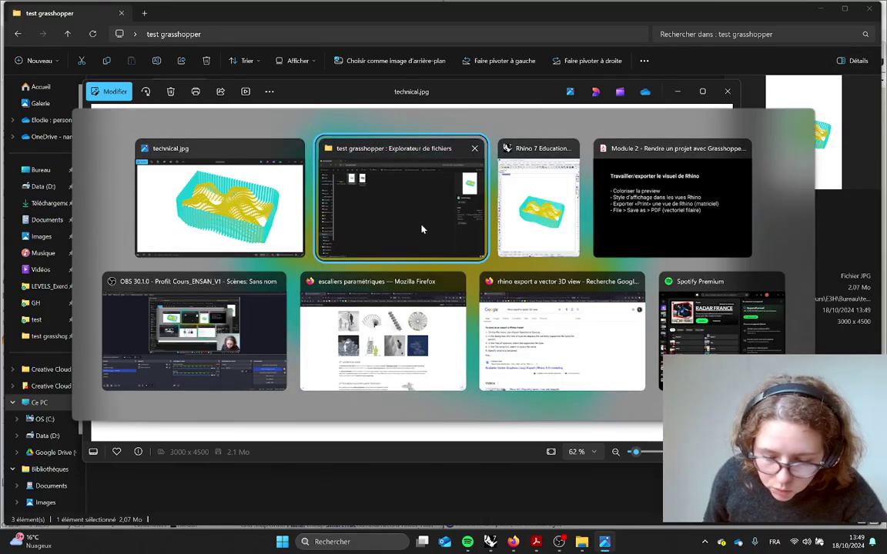
pyautogui.click(260, 206)
pyautogui.click(497, 285)
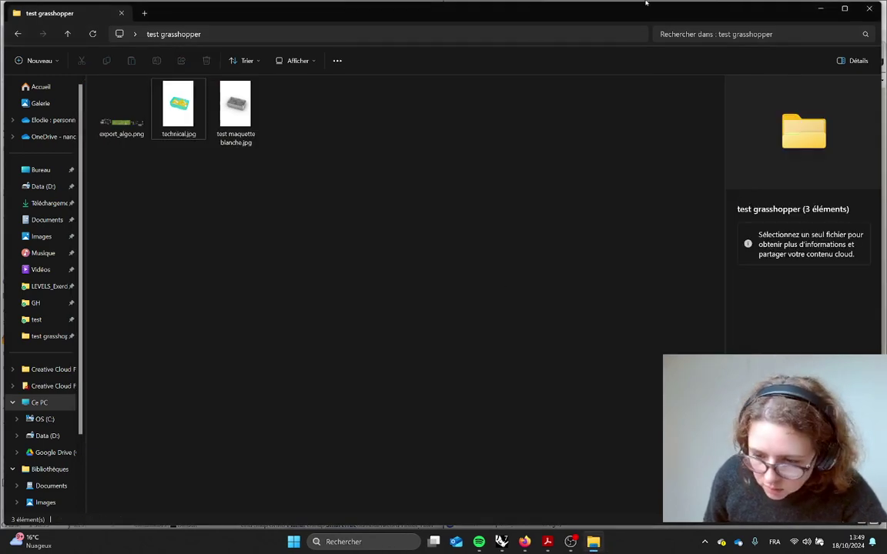
# Minimize the folder window and bring up the Module 2 slide listing Rhino export steps
pyautogui.click(820, 9)
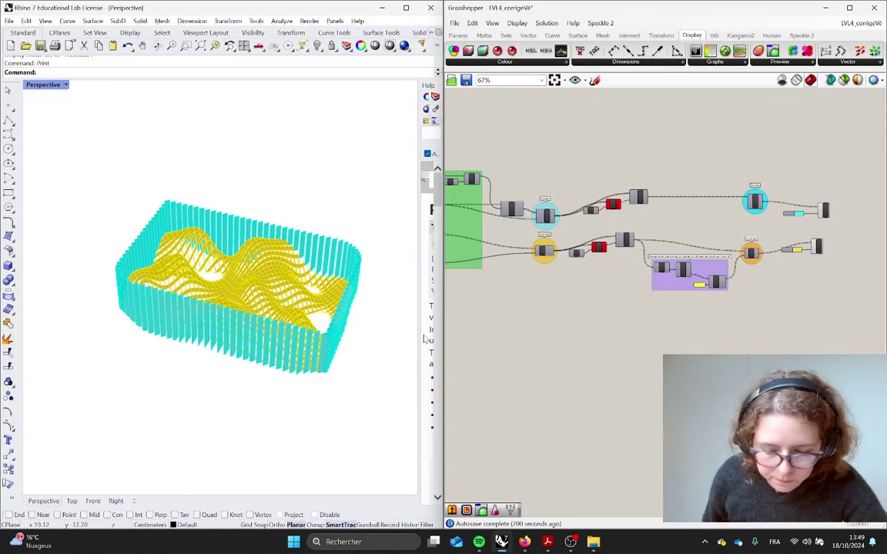
pyautogui.hotkey('alt', 'Tab')
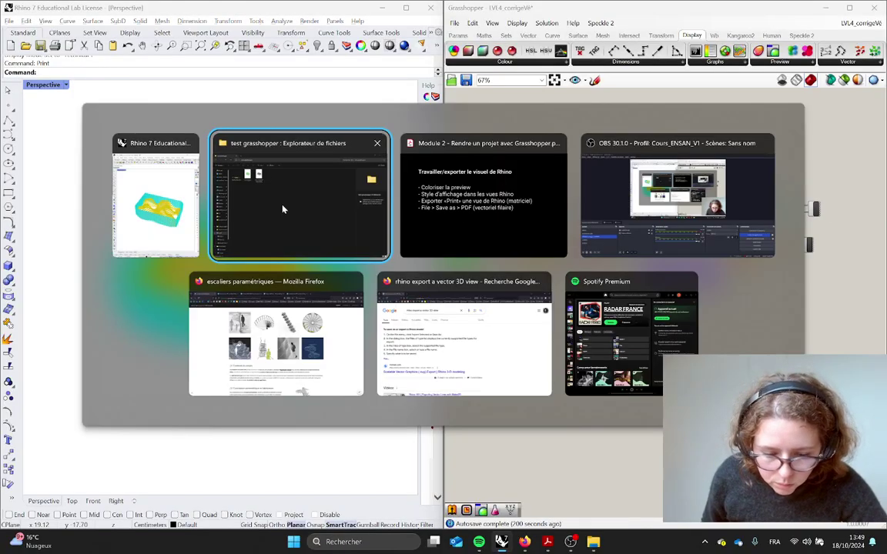
pyautogui.hotkey('alt', 'Tab')
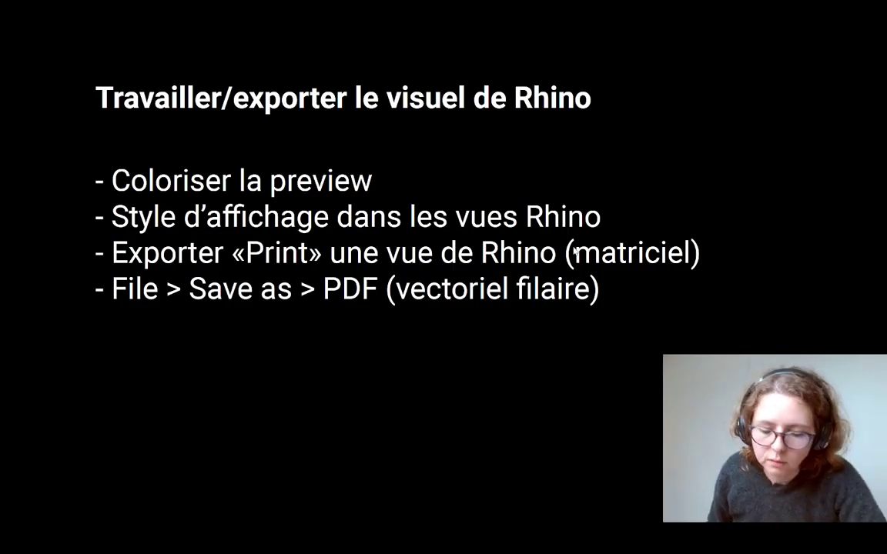
# Glance at the two exported JPEGs, then return to the slide and to Rhino
pyautogui.hotkey('alt', 'Tab')
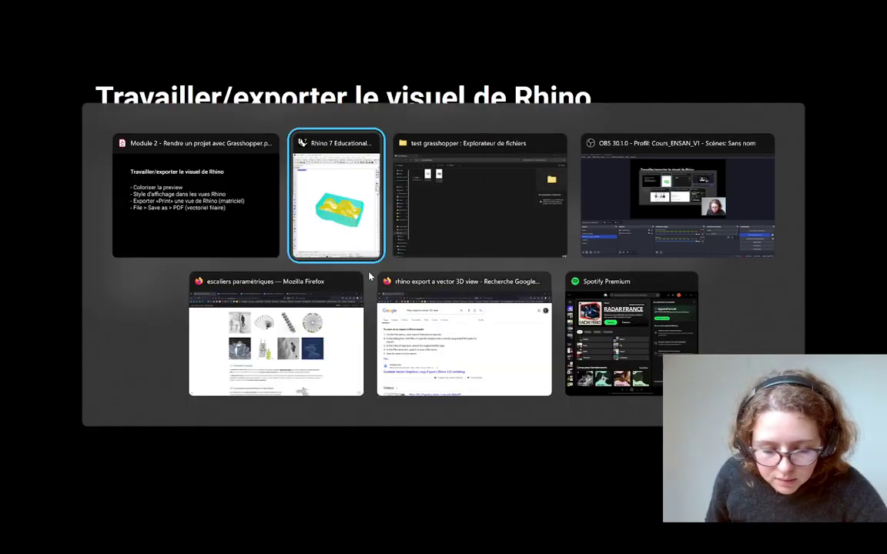
pyautogui.hotkey('alt', 'Tab')
pyautogui.moveTo(202, 167); pyautogui.dragTo(374, 214)
pyautogui.click(386, 218)
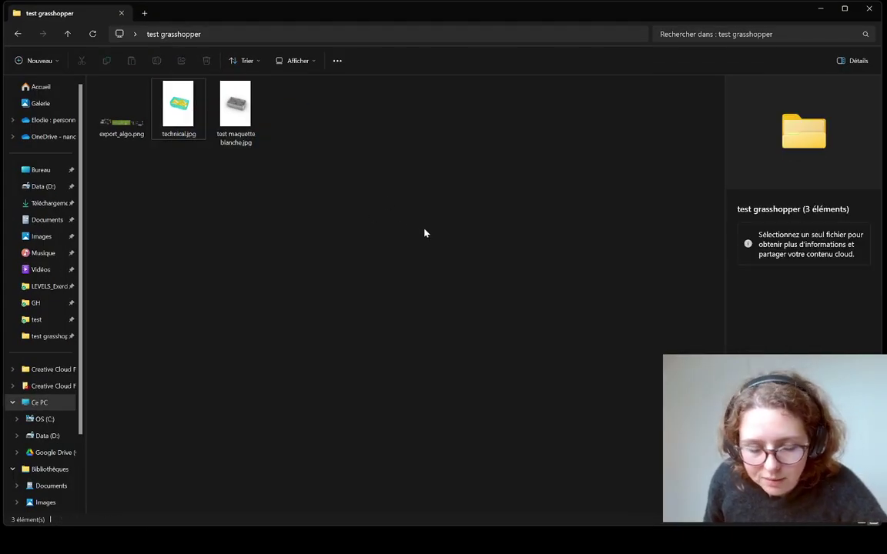
pyautogui.hotkey('alt', 'Tab')
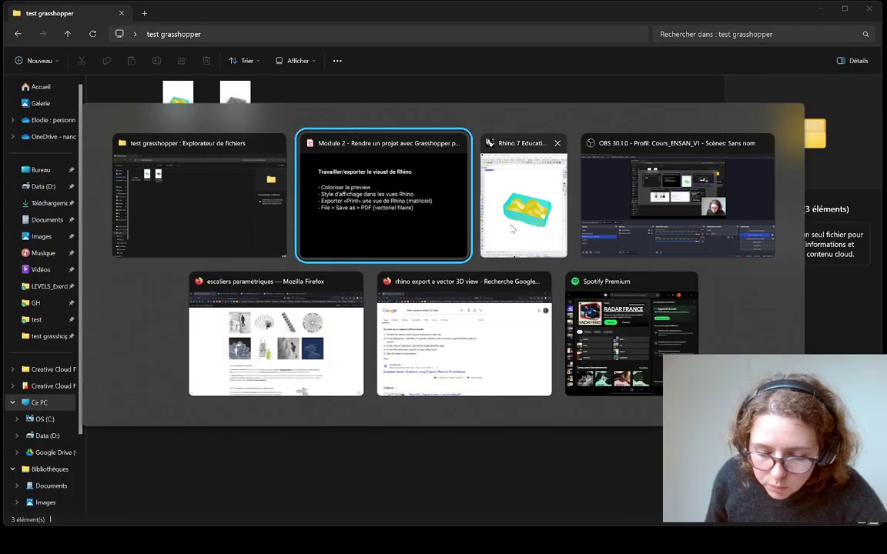
pyautogui.click(392, 226)
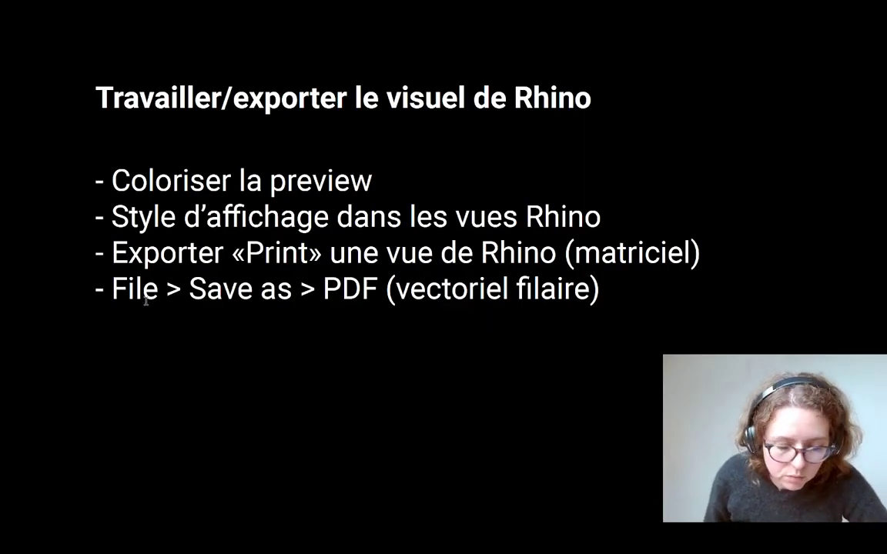
pyautogui.hotkey('alt', 'Tab')
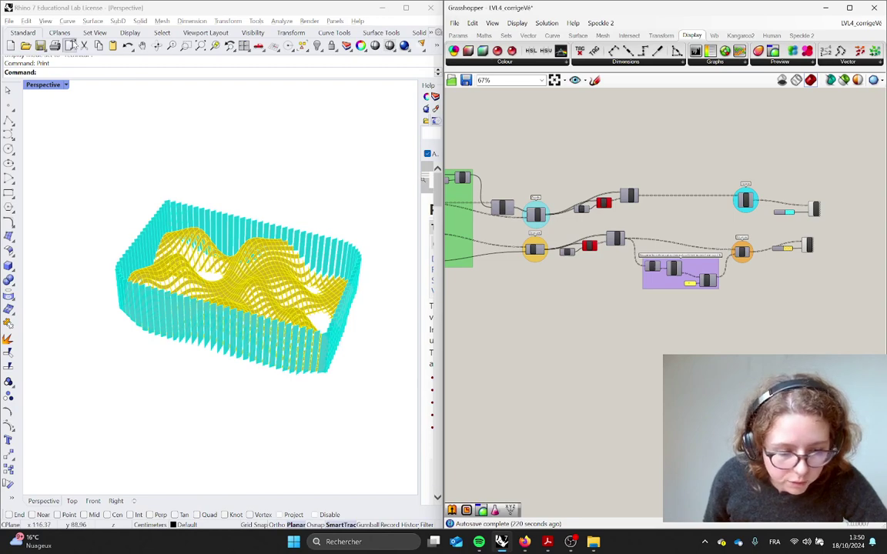
# Save the model as a PDF named Rendu_vectoriel
pyautogui.click(10, 22)
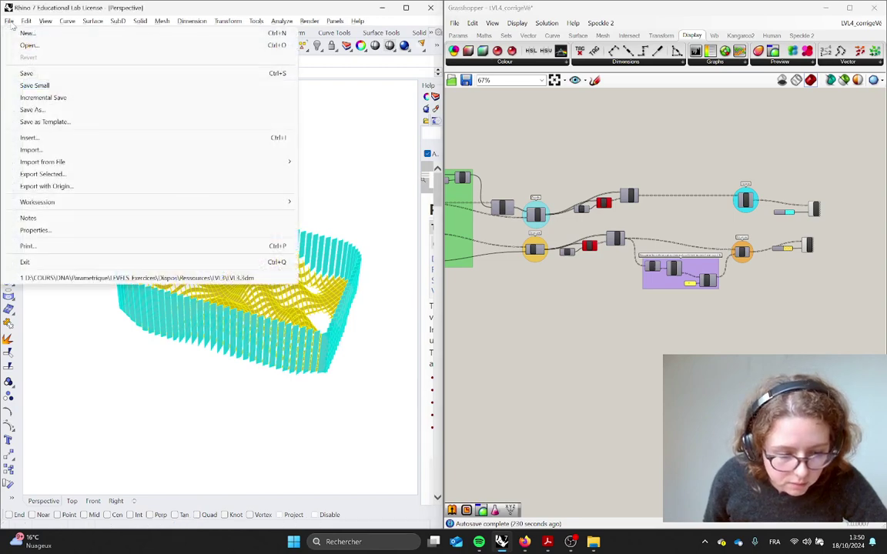
pyautogui.click(46, 110)
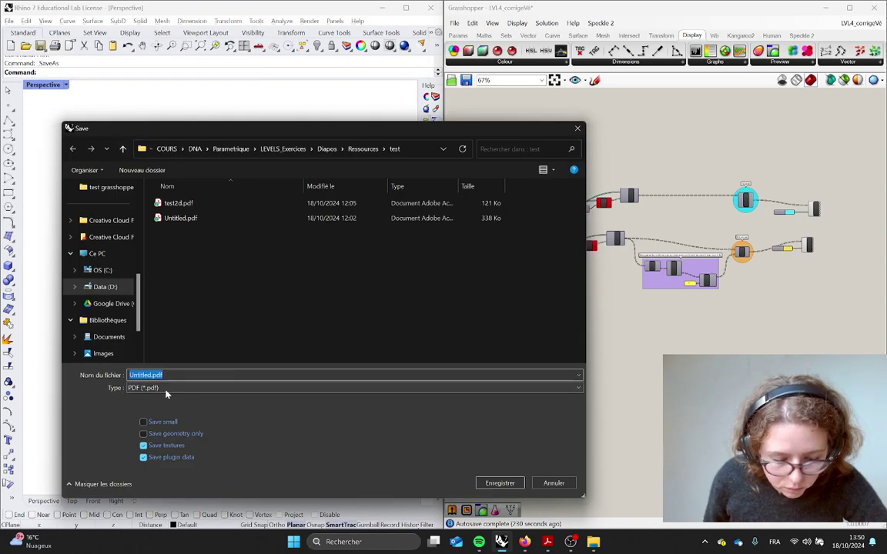
pyautogui.click(165, 388)
pyautogui.click(166, 391)
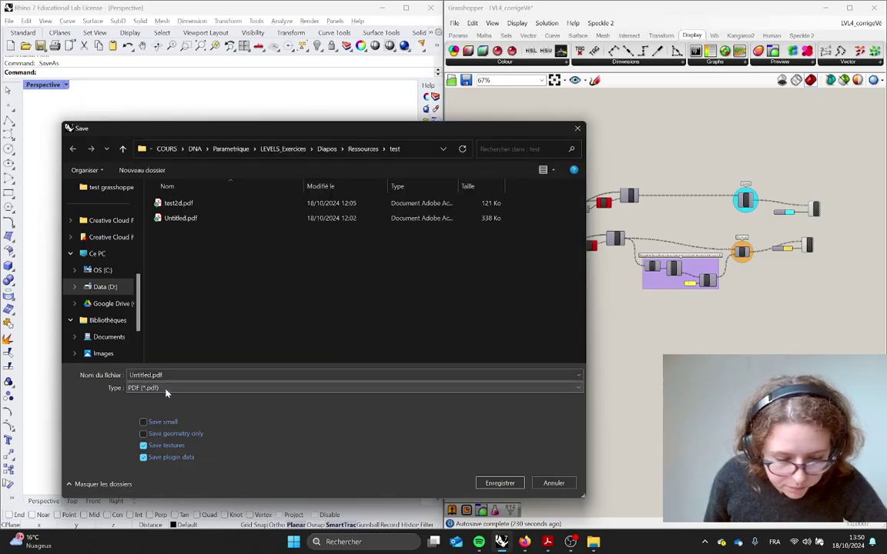
pyautogui.click(184, 374)
pyautogui.moveTo(152, 375); pyautogui.dragTo(99, 376)
pyautogui.write('Rendu_vectoriel')
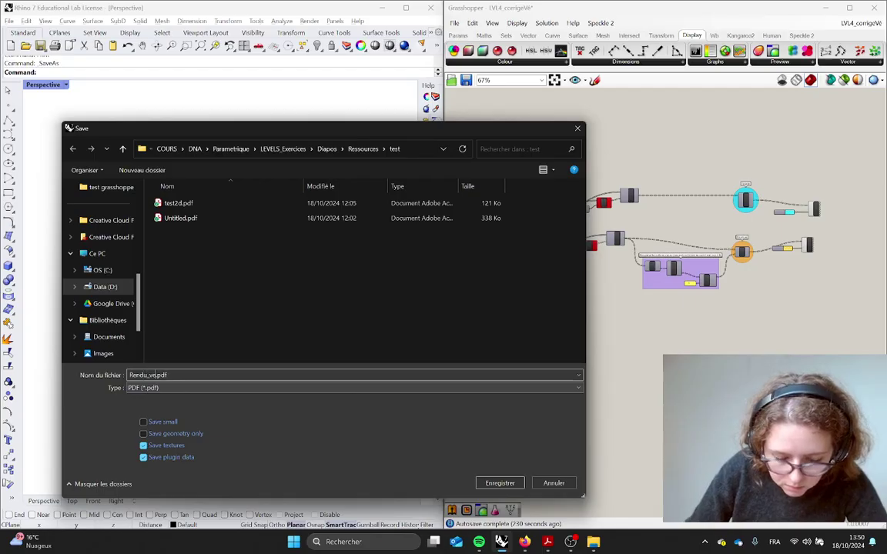
pyautogui.press('Return')
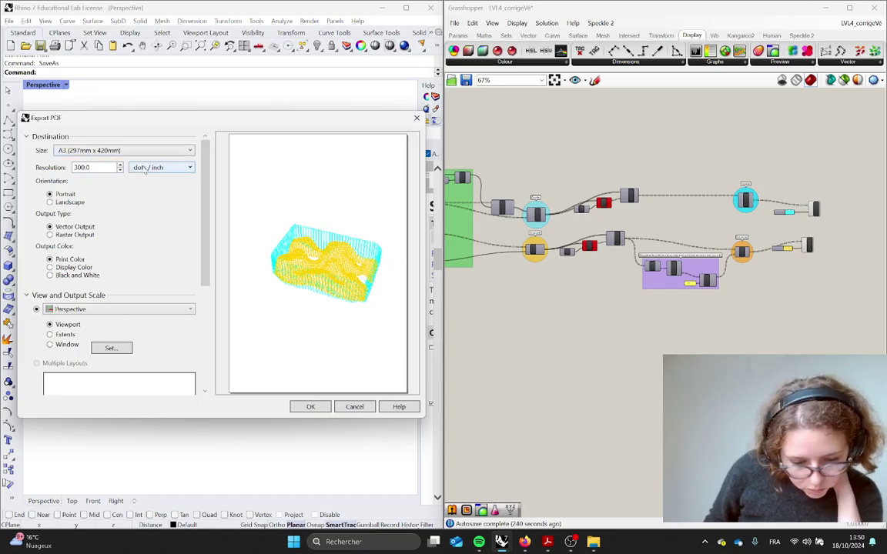
# Export the Perspective view on A3 landscape paper with vector output
pyautogui.click(75, 153)
pyautogui.click(76, 149)
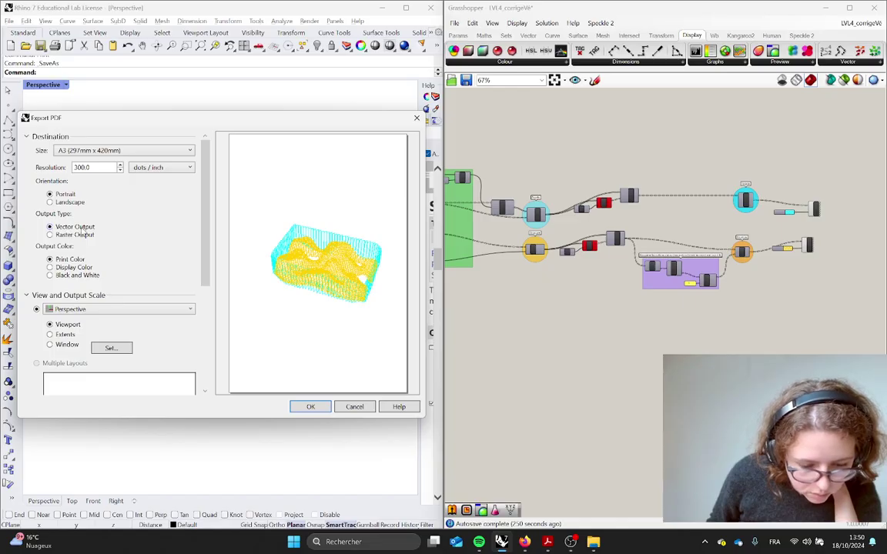
pyautogui.click(59, 203)
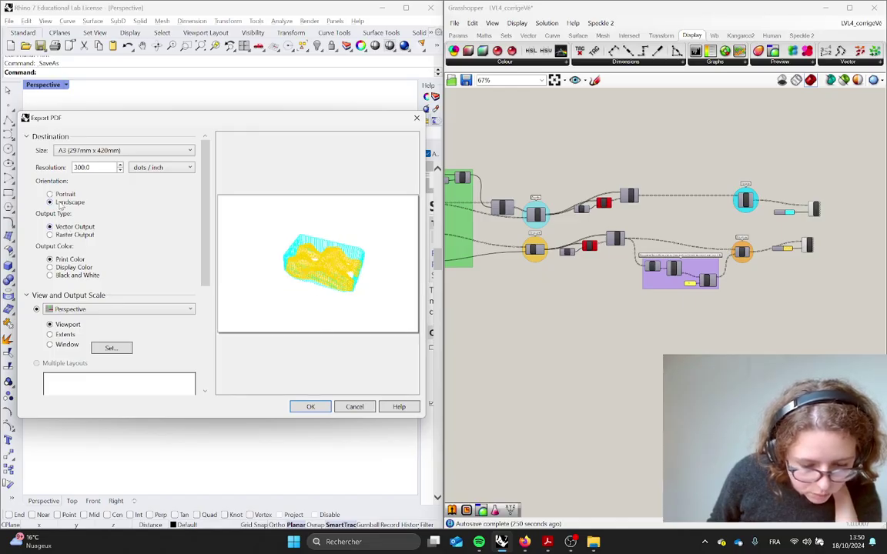
pyautogui.click(82, 309)
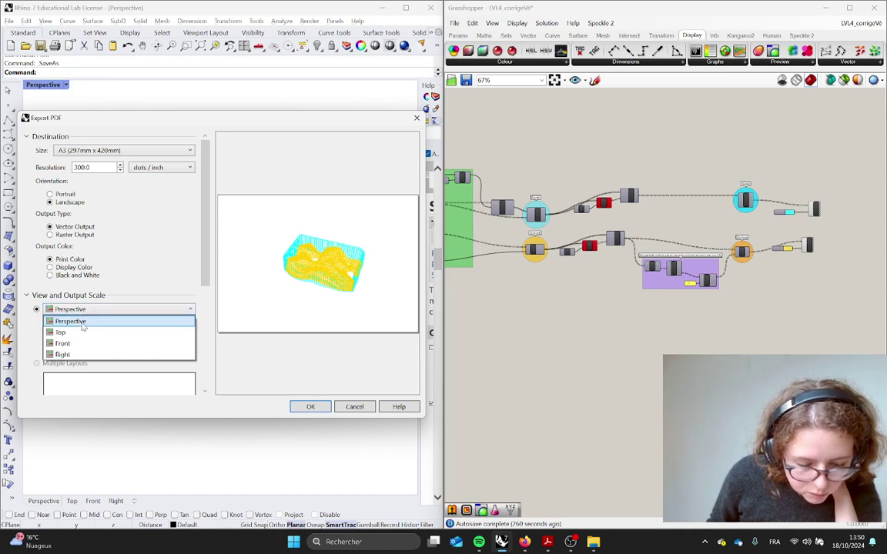
pyautogui.click(81, 333)
pyautogui.click(88, 309)
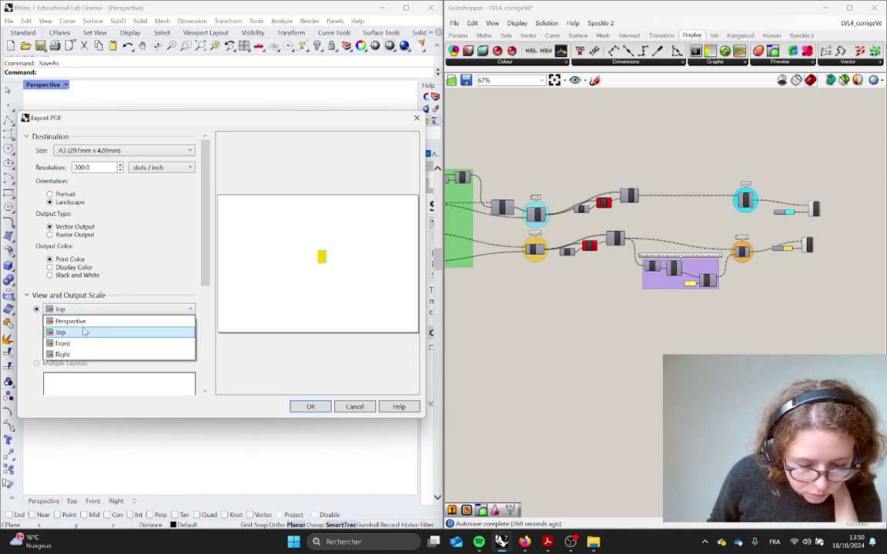
pyautogui.click(79, 319)
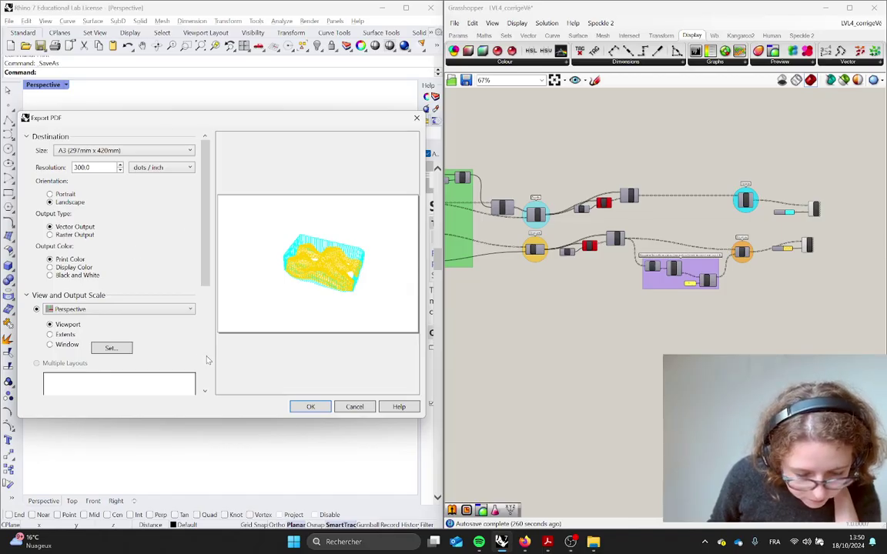
pyautogui.click(311, 408)
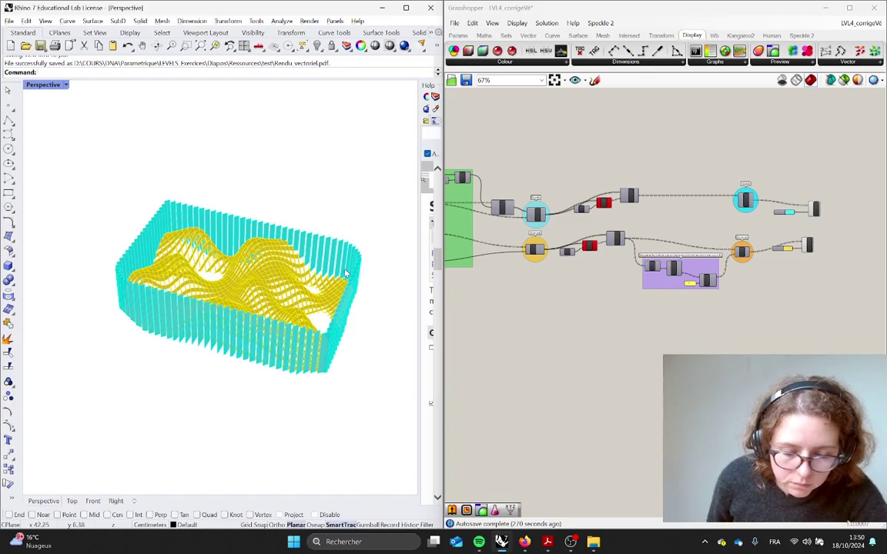
# Copy the test grasshopper folder path from File Explorer
pyautogui.hotkey('alt', 'Tab')
pyautogui.press('Tab')
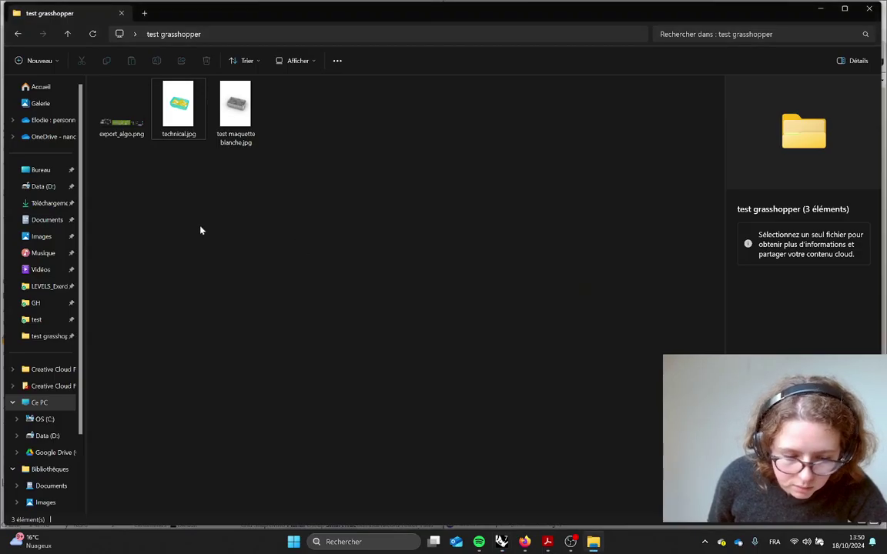
pyautogui.hotkey('alt', 'Tab')
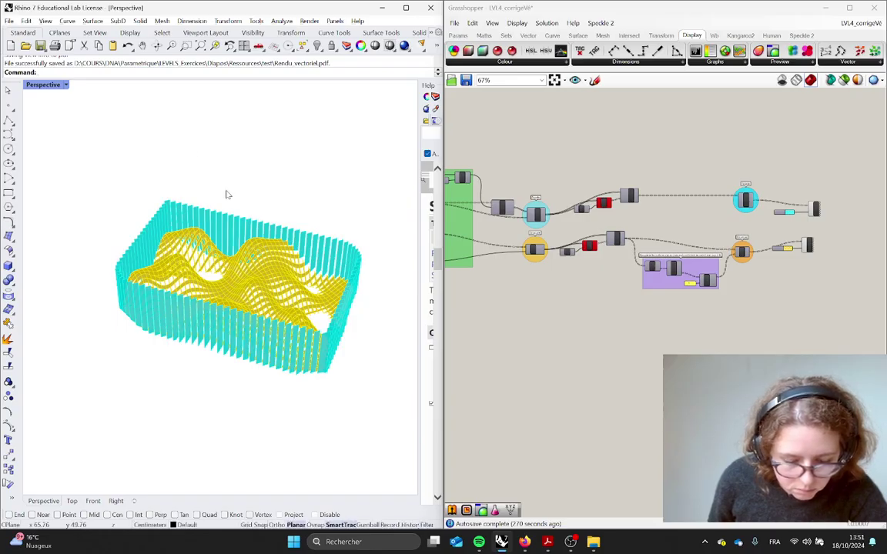
pyautogui.hotkey('alt', 'Tab')
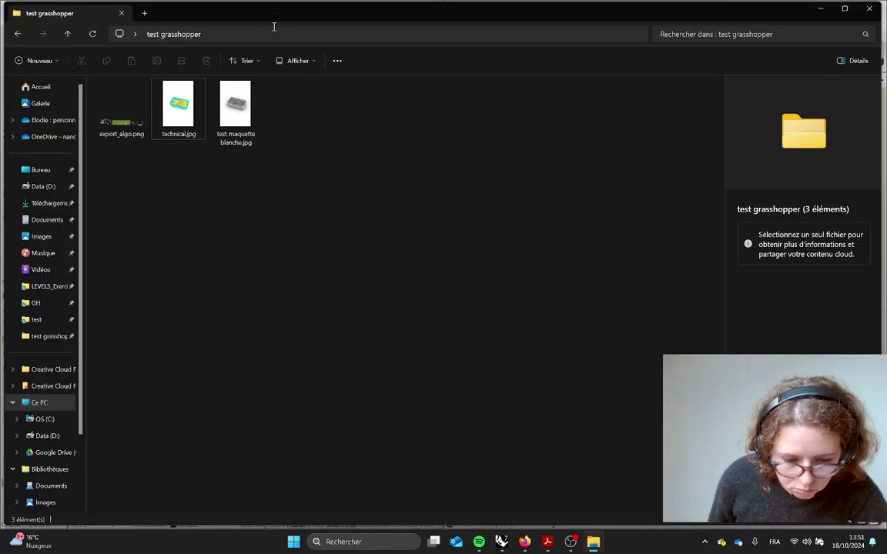
pyautogui.click(267, 35)
pyautogui.hotkey('alt', 'Tab')
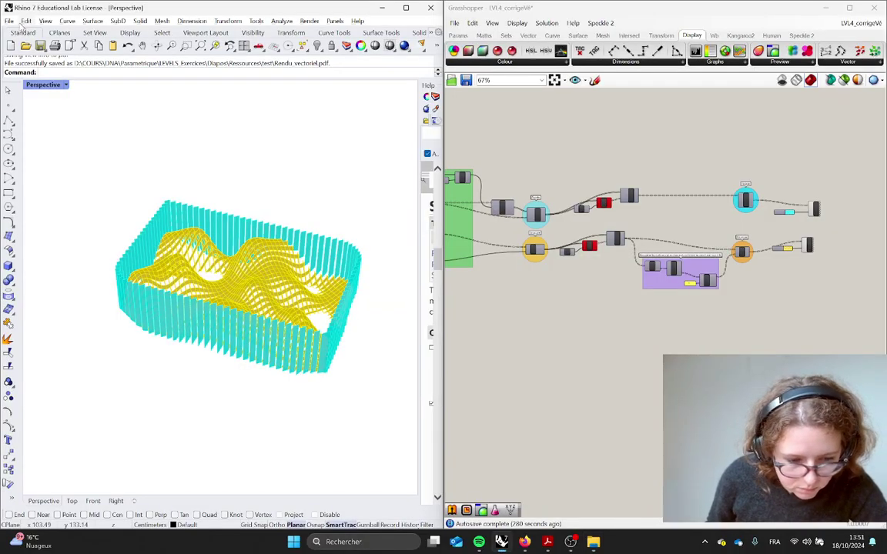
# Start a PDF Save As and paste the path to reach the desktop test grasshopper folder
pyautogui.click(10, 21)
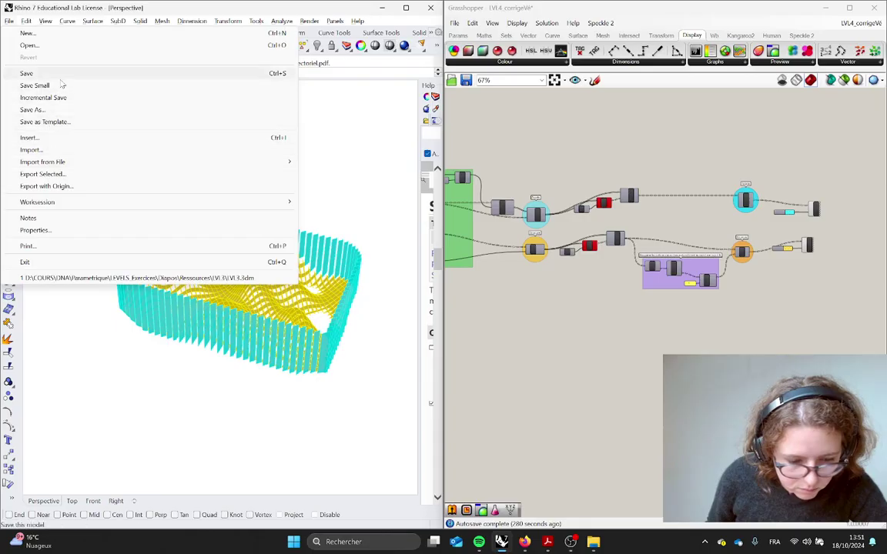
pyautogui.click(32, 109)
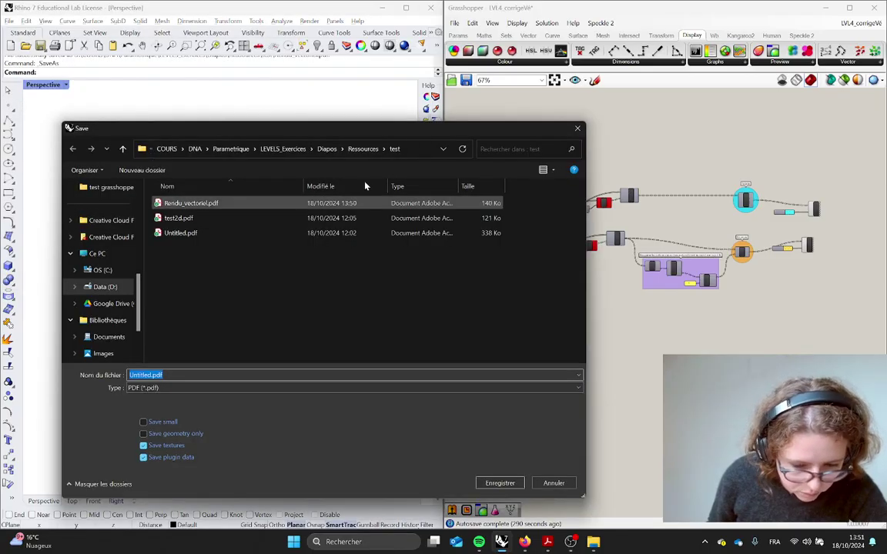
pyautogui.hotkey('alt', 'Tab')
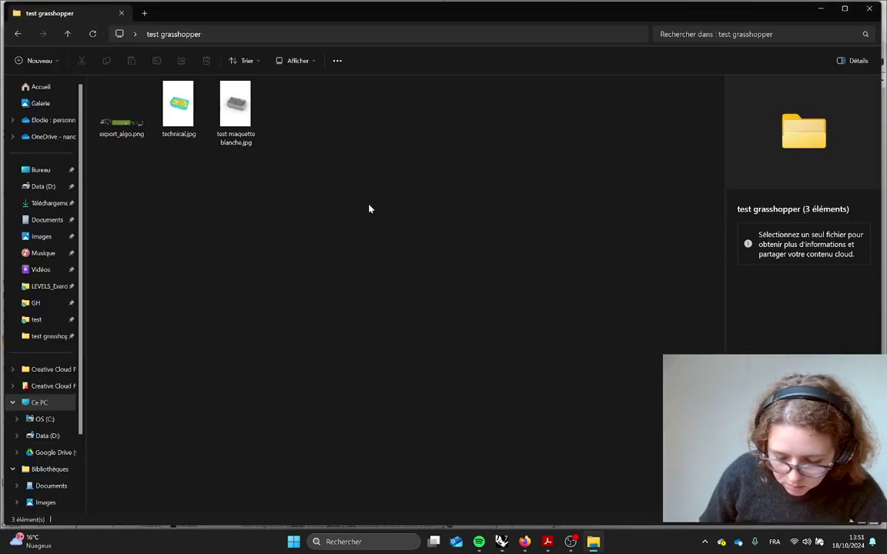
pyautogui.hotkey('ctrl', 'l')
pyautogui.hotkey('ctrl', 'c')
pyautogui.hotkey('alt', 'Tab')
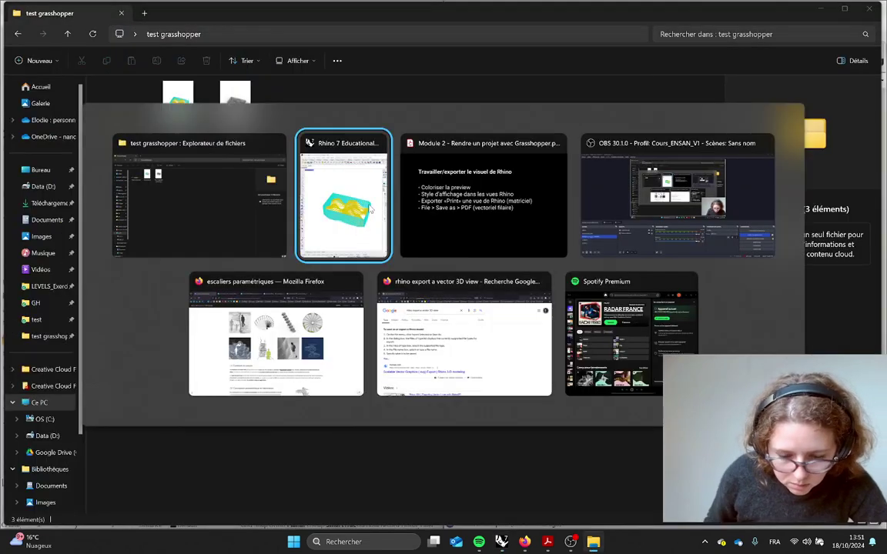
pyautogui.click(414, 148)
pyautogui.hotkey('ctrl', 'v')
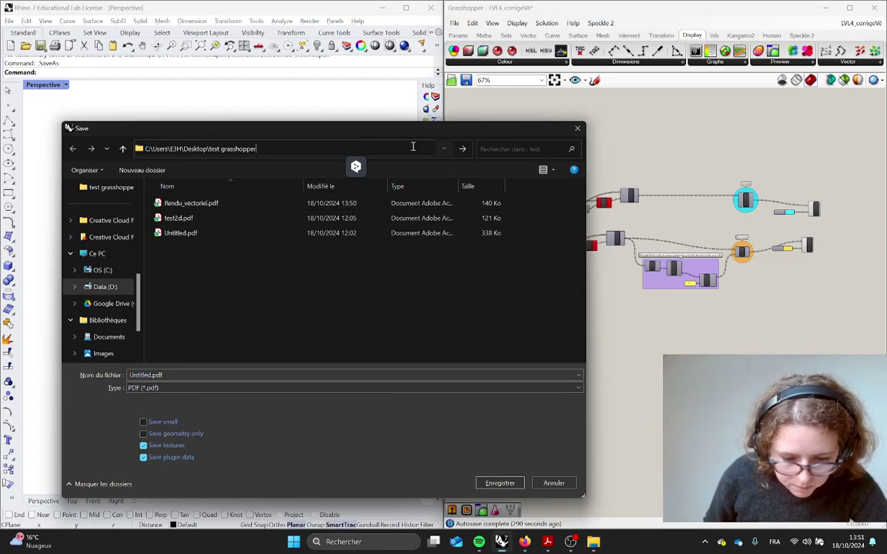
pyautogui.press('Return')
# Name the file vectoriel_export and confirm the PDF export
pyautogui.doubleClick(173, 375)
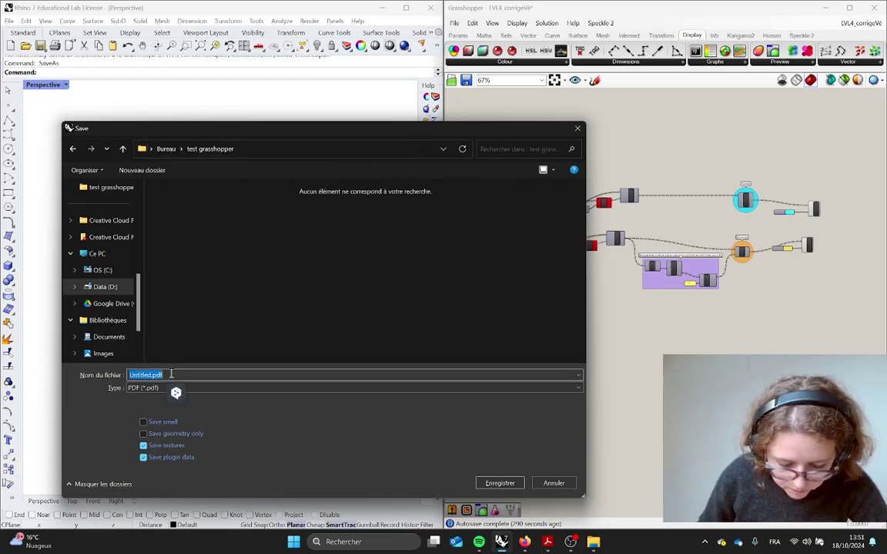
pyautogui.write('vectoriel_exp')
pyautogui.press('Return')
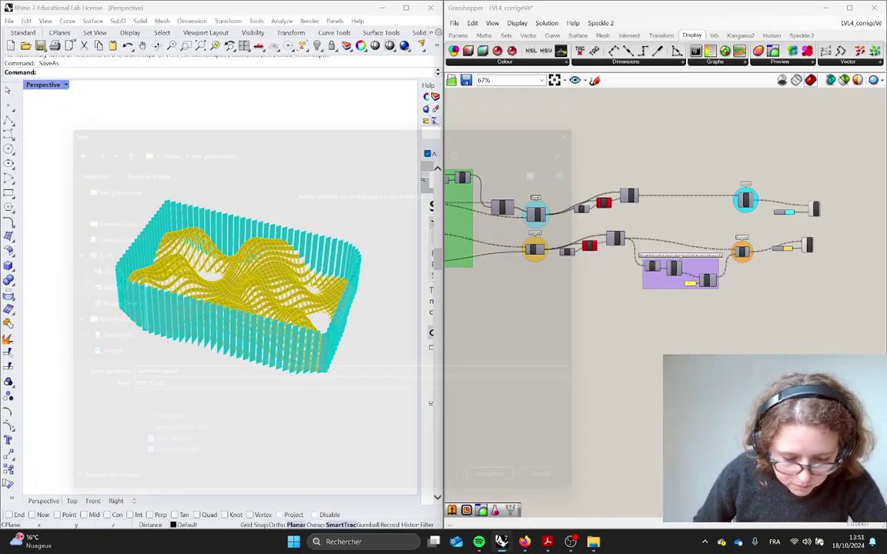
pyautogui.hotkey('alt', 'Tab')
pyautogui.press('Escape')
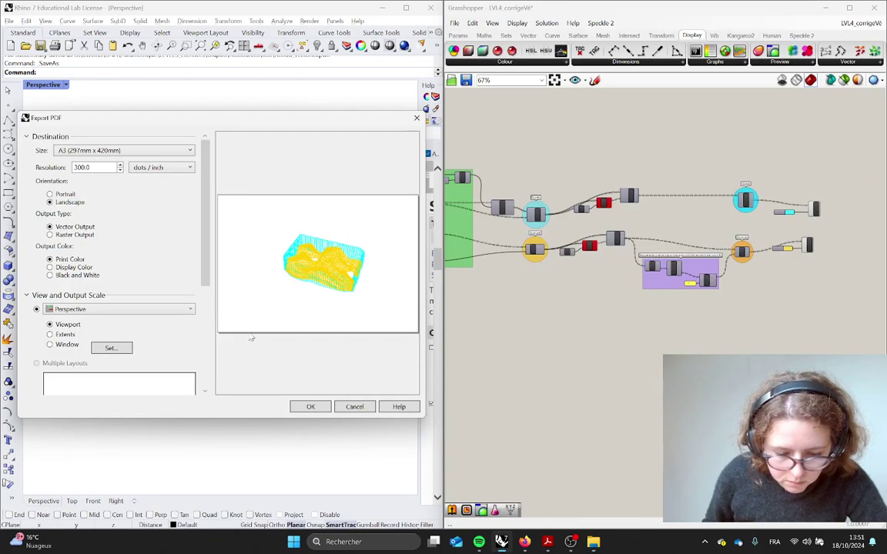
pyautogui.click(306, 403)
pyautogui.hotkey('alt', 'Tab')
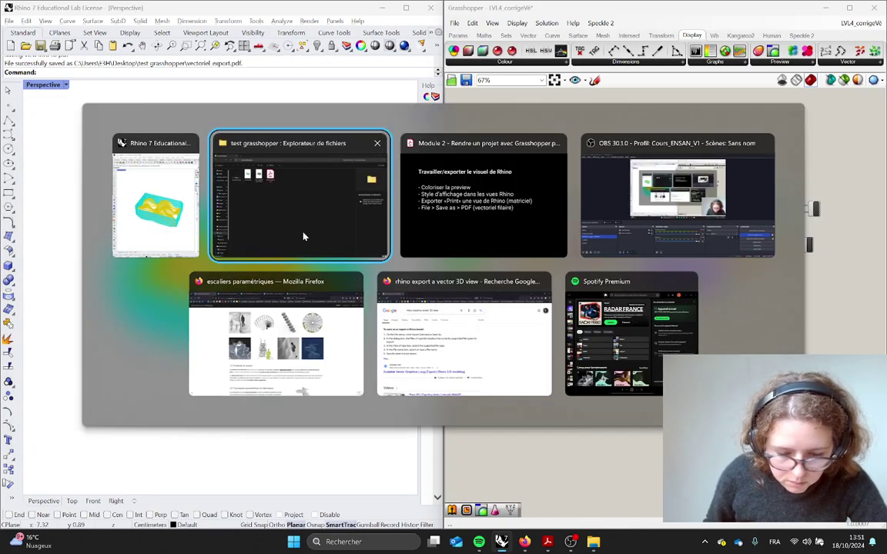
# Open vectoriel_export.pdf in Acrobat and zoom in and out on the cyan-and-yellow wireframe
pyautogui.click(273, 208)
pyautogui.doubleClick(294, 115)
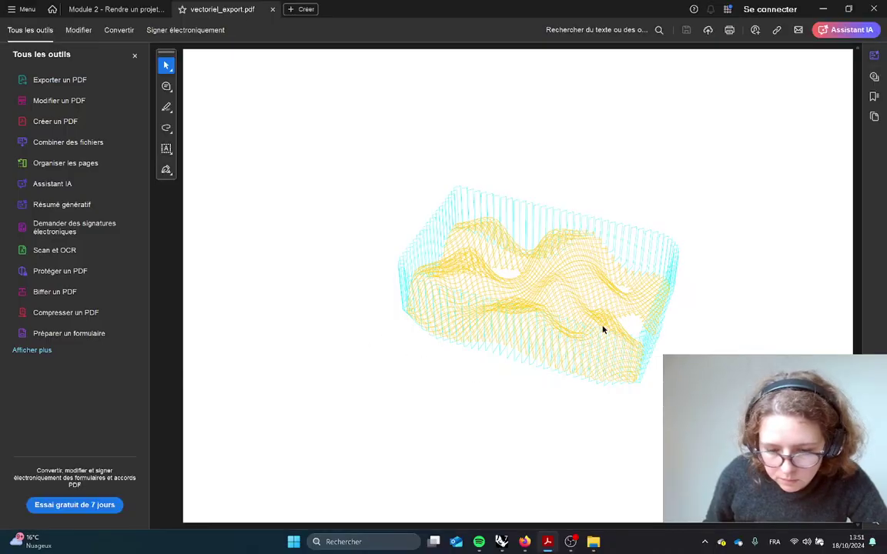
pyautogui.keyDown('ctrl'); pyautogui.scroll(5, 647, 338); pyautogui.keyUp('ctrl')
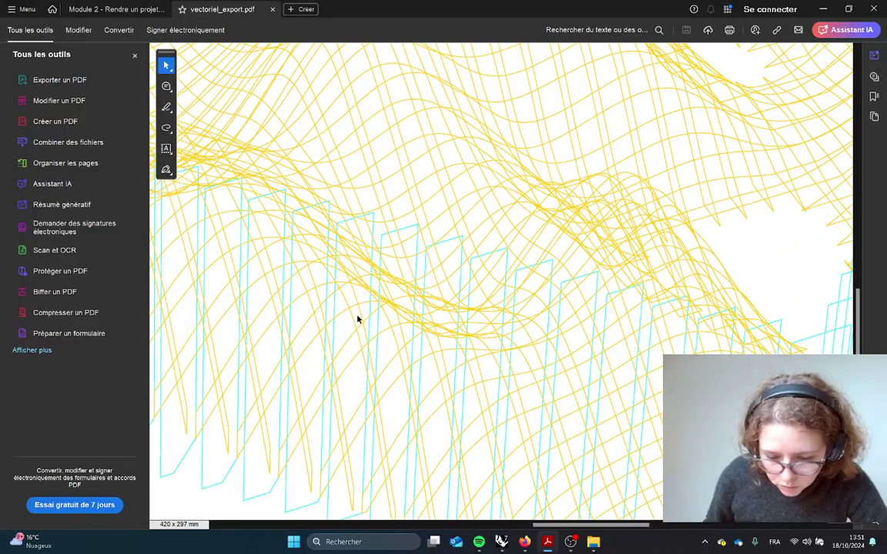
pyautogui.keyDown('ctrl'); pyautogui.scroll(-4, 323, 305); pyautogui.keyUp('ctrl')
pyautogui.keyDown('ctrl'); pyautogui.scroll(6, 457, 265); pyautogui.keyUp('ctrl')
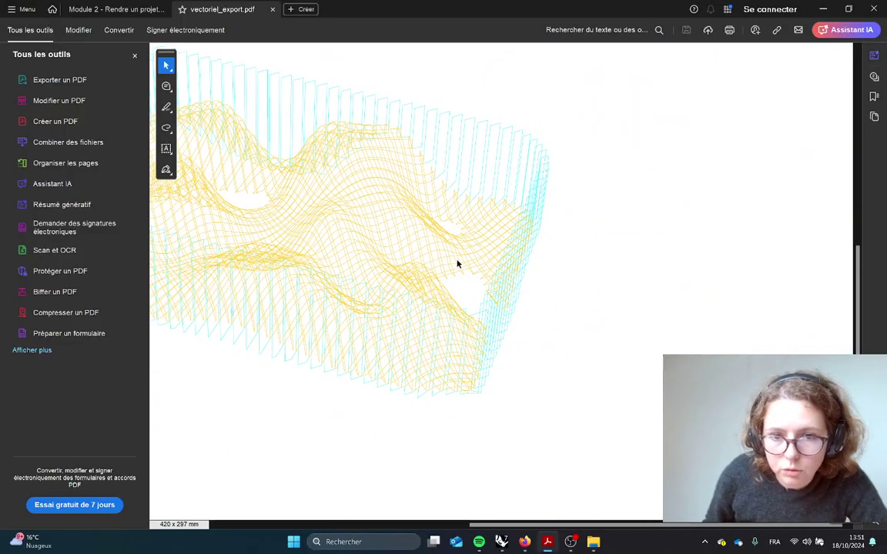
pyautogui.keyDown('ctrl'); pyautogui.scroll(-2, 458, 280); pyautogui.keyUp('ctrl')
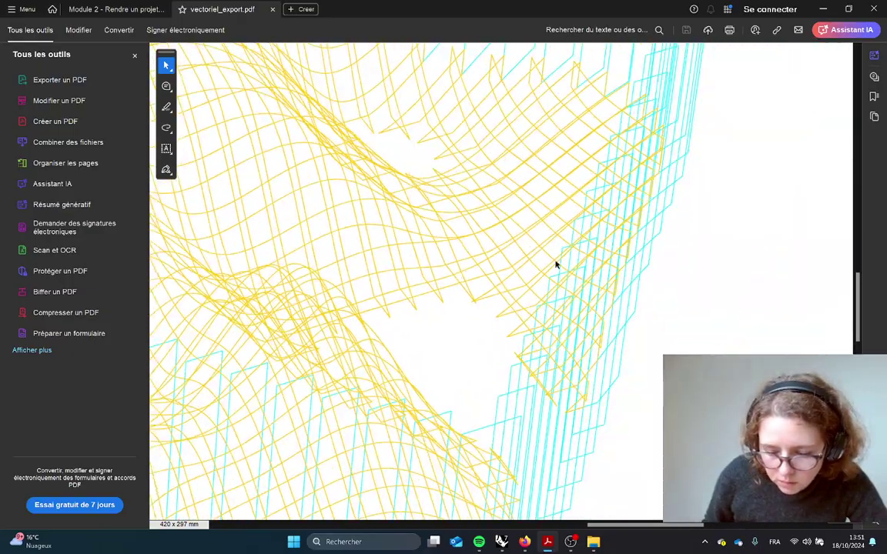
pyautogui.keyDown('ctrl'); pyautogui.scroll(-3, 449, 323); pyautogui.keyUp('ctrl')
pyautogui.keyDown('ctrl'); pyautogui.scroll(-2, 401, 314); pyautogui.keyUp('ctrl')
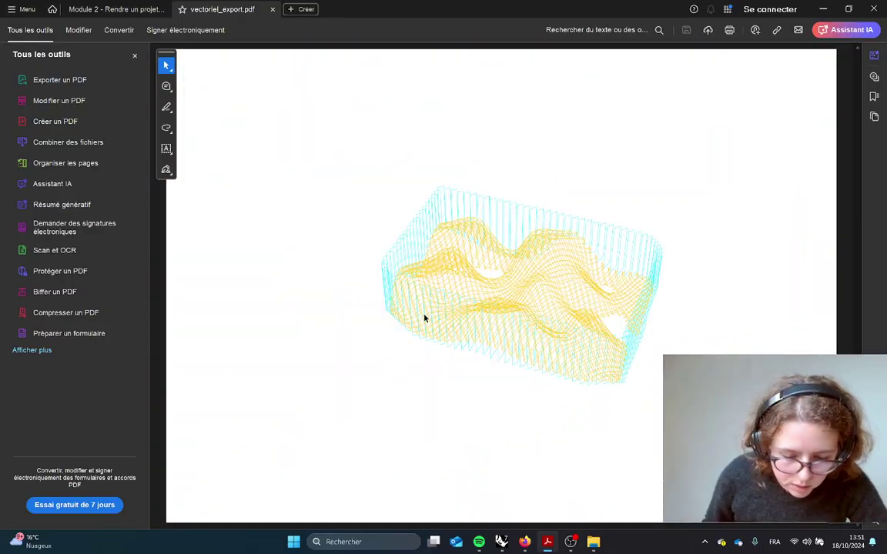
pyautogui.keyDown('ctrl'); pyautogui.scroll(3, 552, 293); pyautogui.keyUp('ctrl')
pyautogui.keyDown('ctrl'); pyautogui.scroll(-2, 541, 316); pyautogui.keyUp('ctrl')
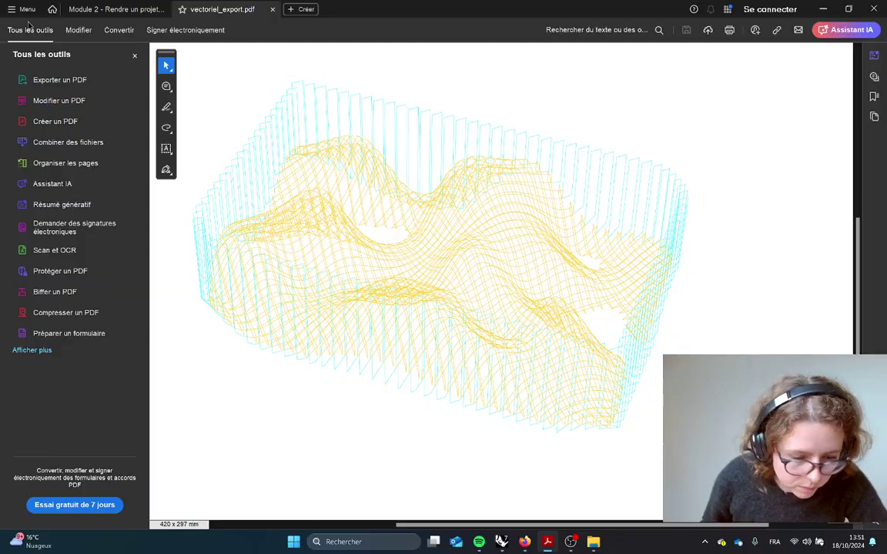
pyautogui.click(115, 9)
# Show the slides full screen, advance to the animated-image slide, then return to Rhino
pyautogui.hotkey('ctrl', 'l')
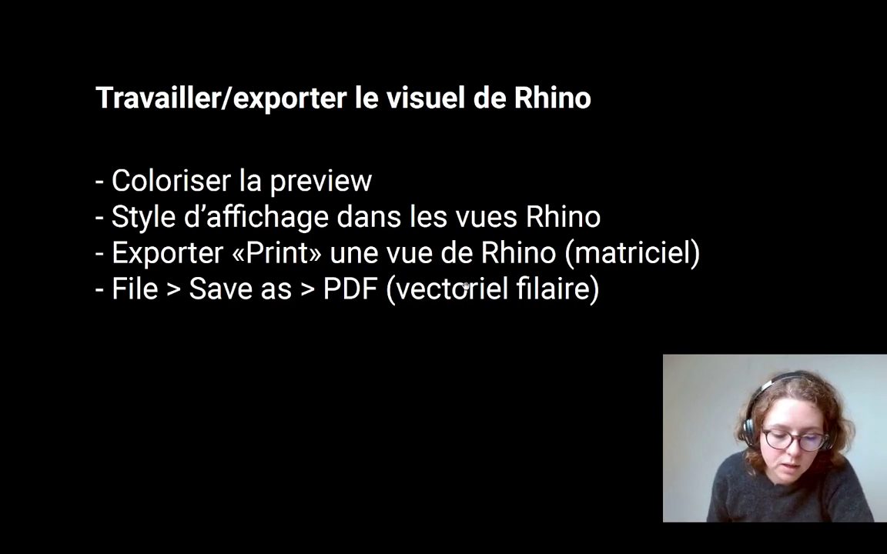
pyautogui.press('Right')
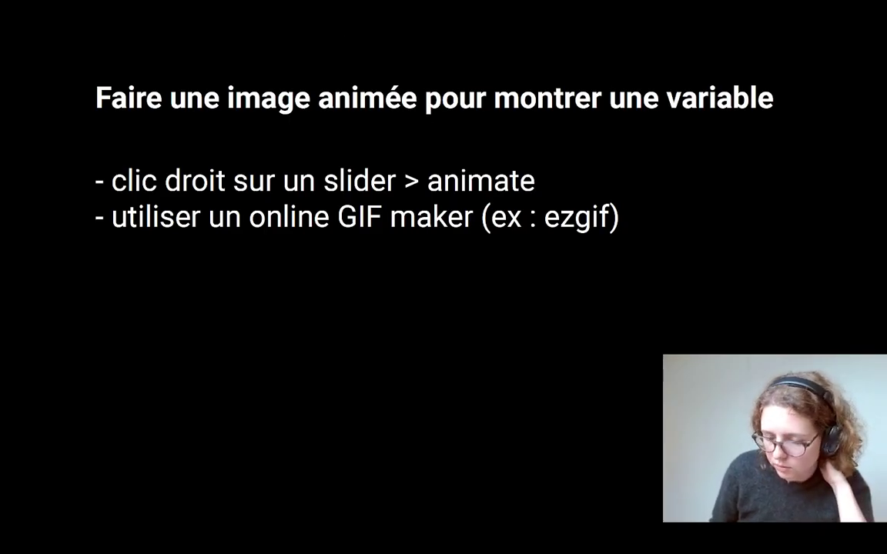
pyautogui.hotkey('alt', 'Tab')
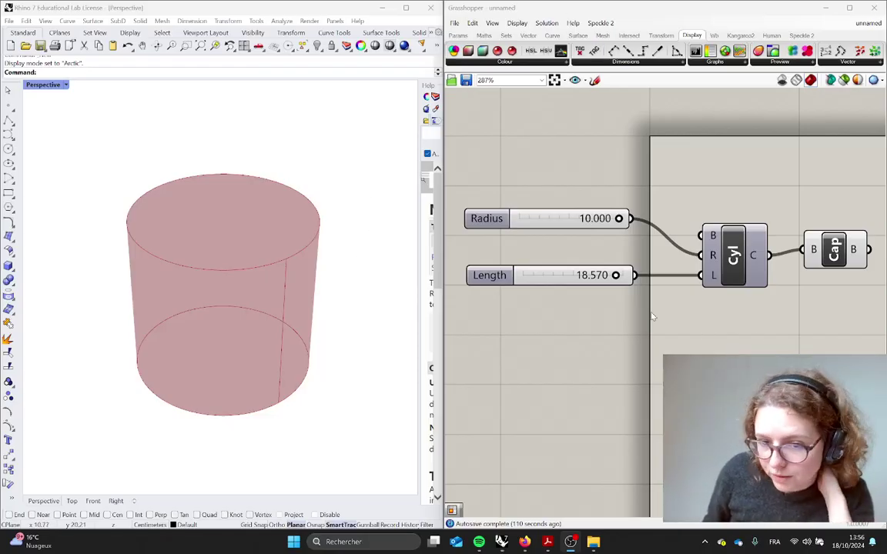
# Try different cylinder sizes with the Radius and Length sliders, including Length 20.000
pyautogui.moveTo(618, 221)
pyautogui.mouseDown()
pyautogui.moveTo(519, 219)
pyautogui.moveTo(619, 220)
pyautogui.mouseUp()
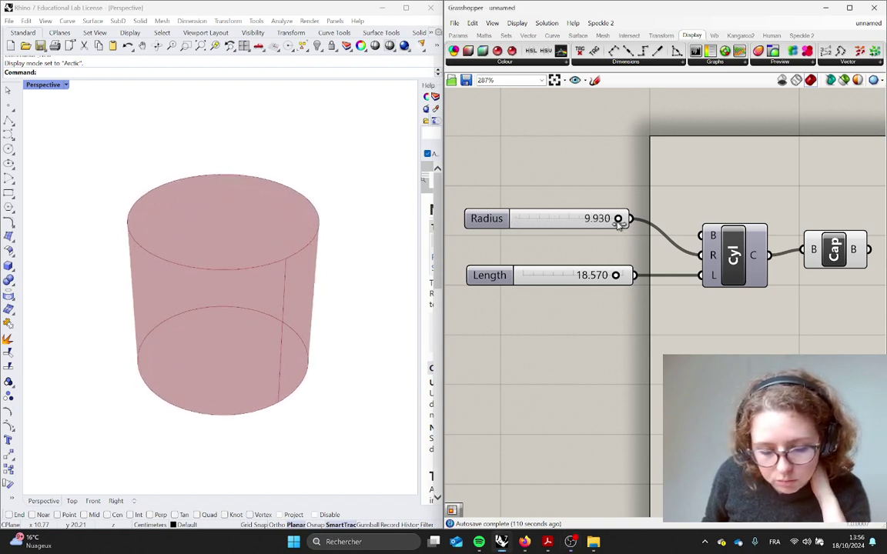
pyautogui.moveTo(617, 275)
pyautogui.mouseDown()
pyautogui.moveTo(548, 279)
pyautogui.moveTo(630, 277)
pyautogui.mouseUp()
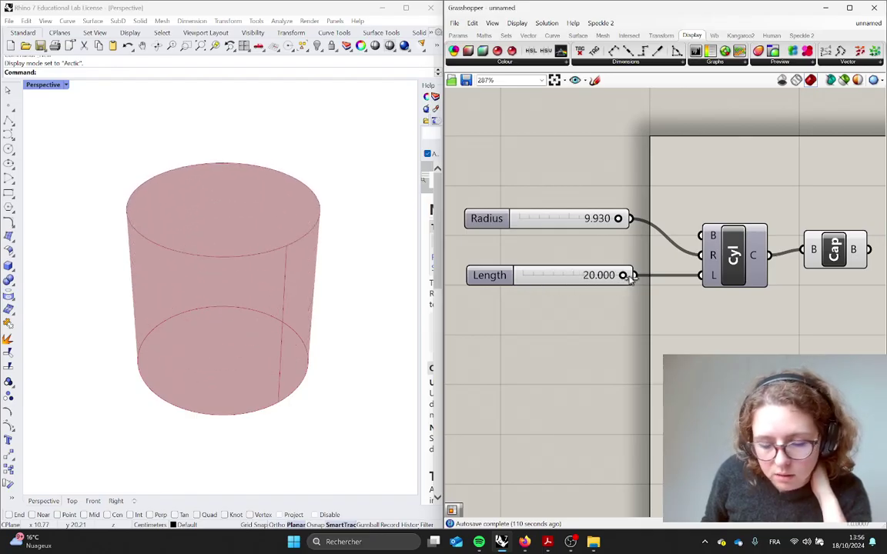
pyautogui.click(559, 274)
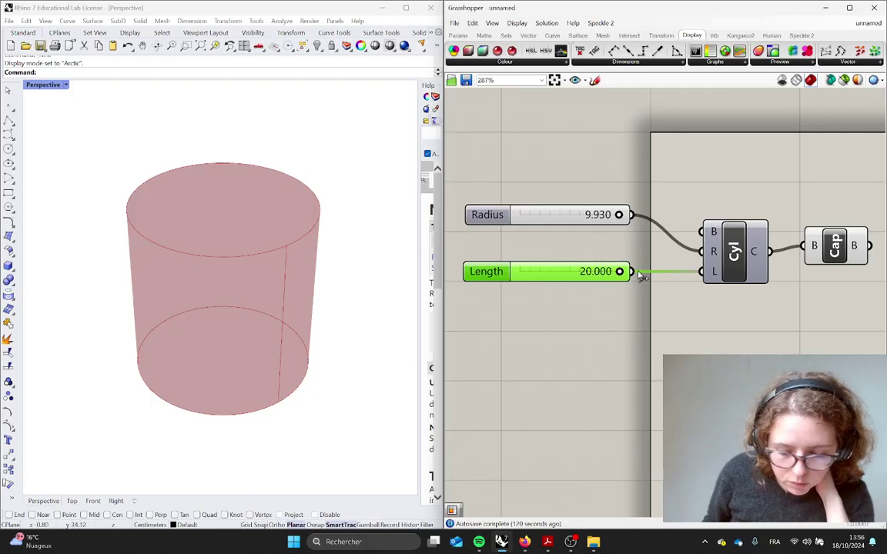
pyautogui.moveTo(619, 272)
pyautogui.mouseDown()
pyautogui.moveTo(519, 274)
pyautogui.moveTo(618, 276)
pyautogui.mouseUp()
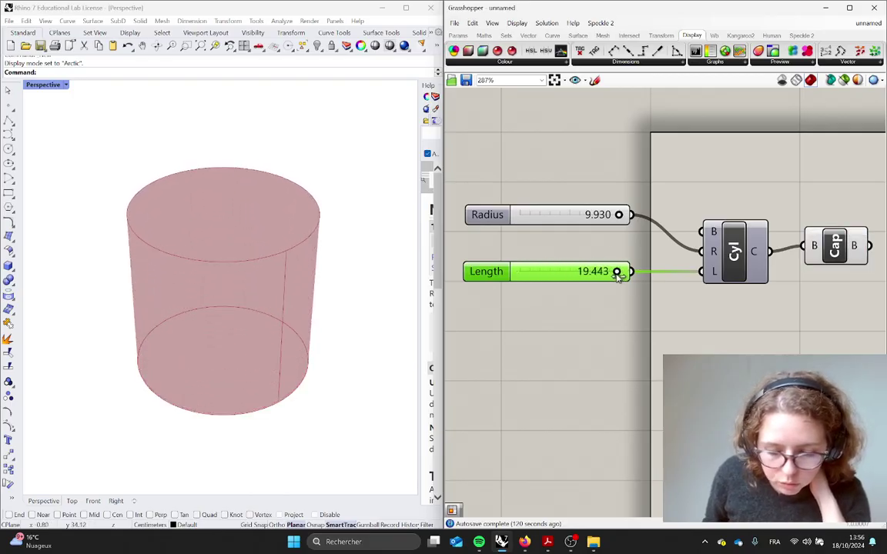
pyautogui.moveTo(618, 215); pyautogui.dragTo(590, 225)
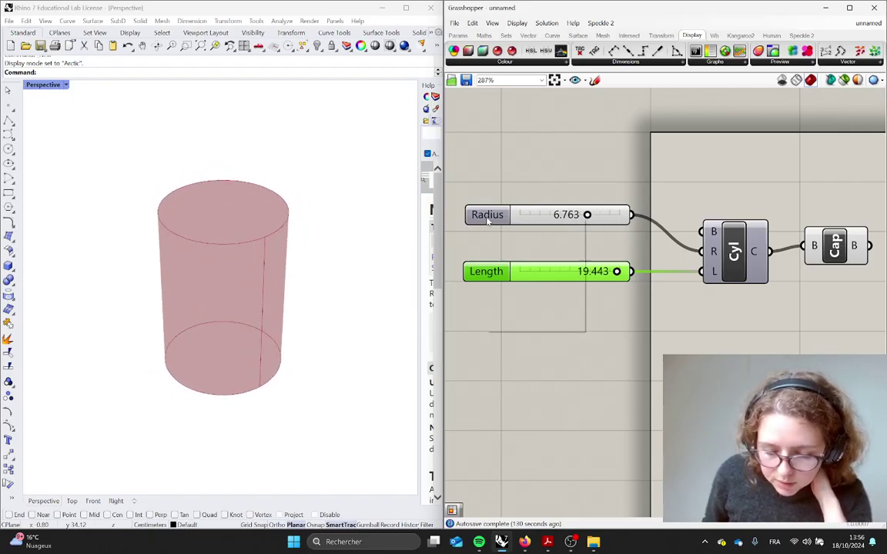
# Open the Animate settings for the Radius slider and check the render viewport
pyautogui.rightClick(489, 222)
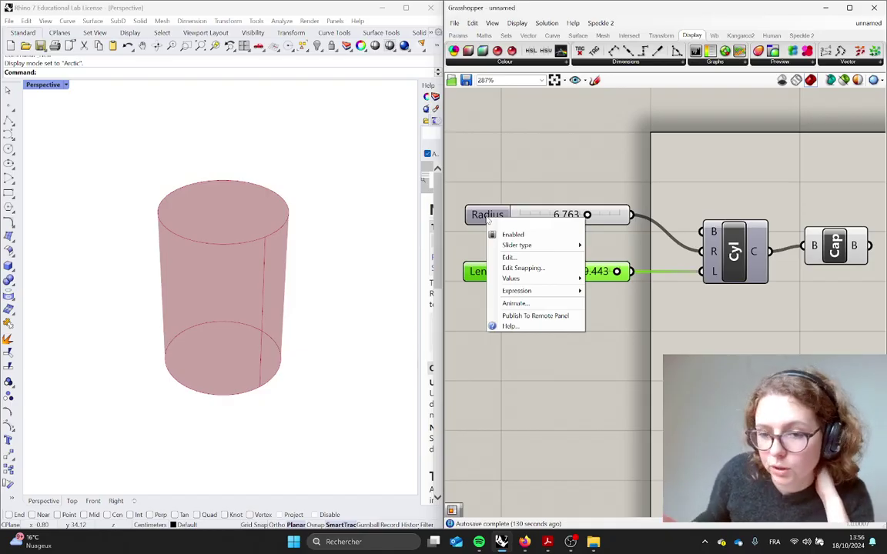
pyautogui.click(511, 303)
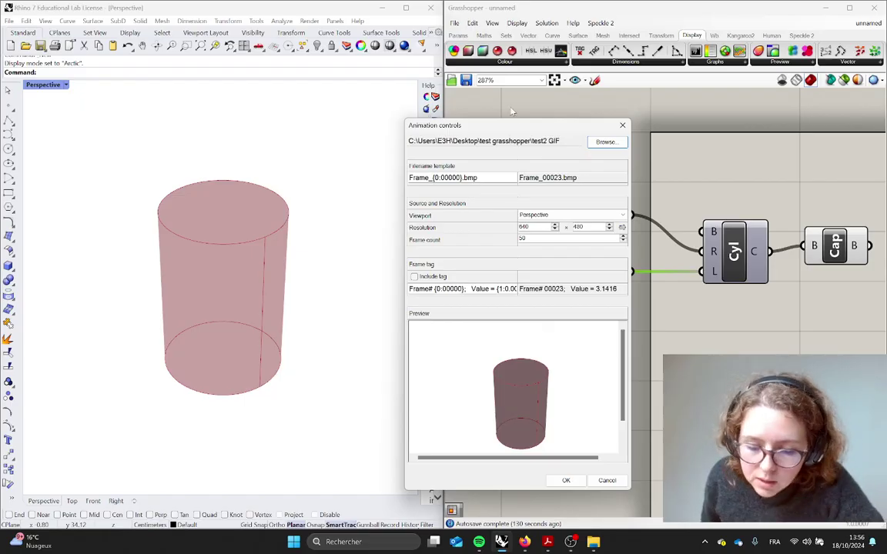
pyautogui.moveTo(511, 130); pyautogui.dragTo(441, 62)
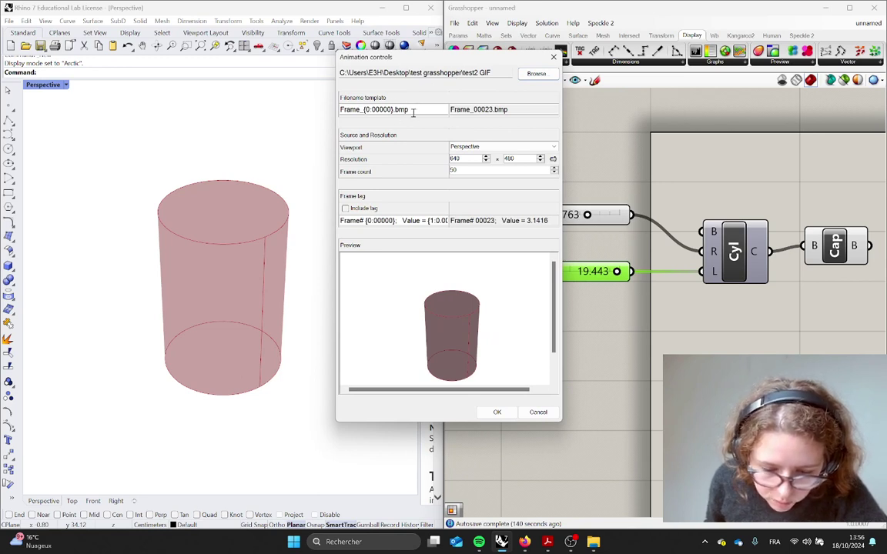
pyautogui.click(478, 147)
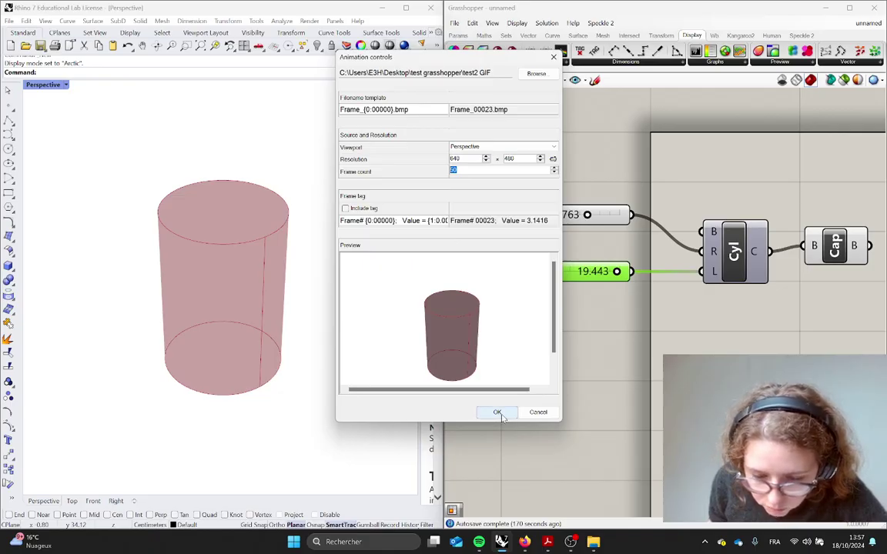
# Set the output to a new test_GIF folder under test grasshopper and render the frames
pyautogui.click(537, 73)
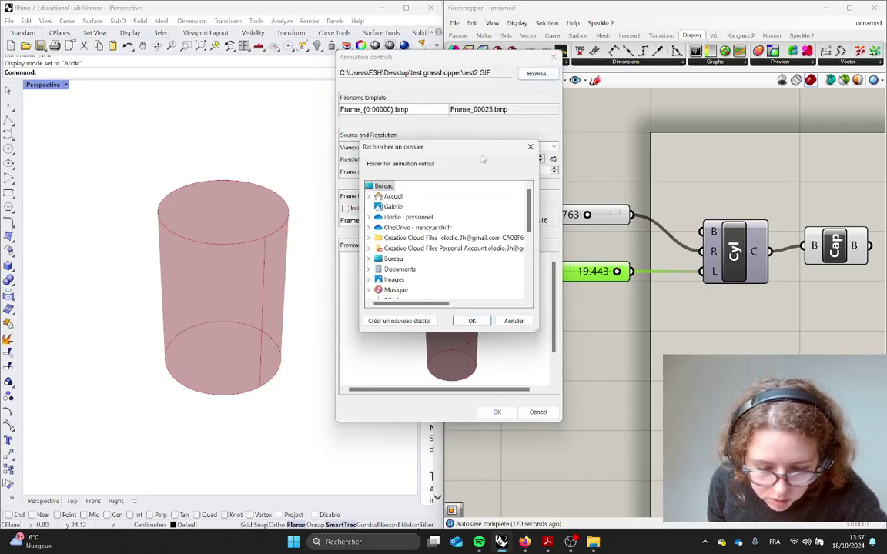
pyautogui.click(393, 259)
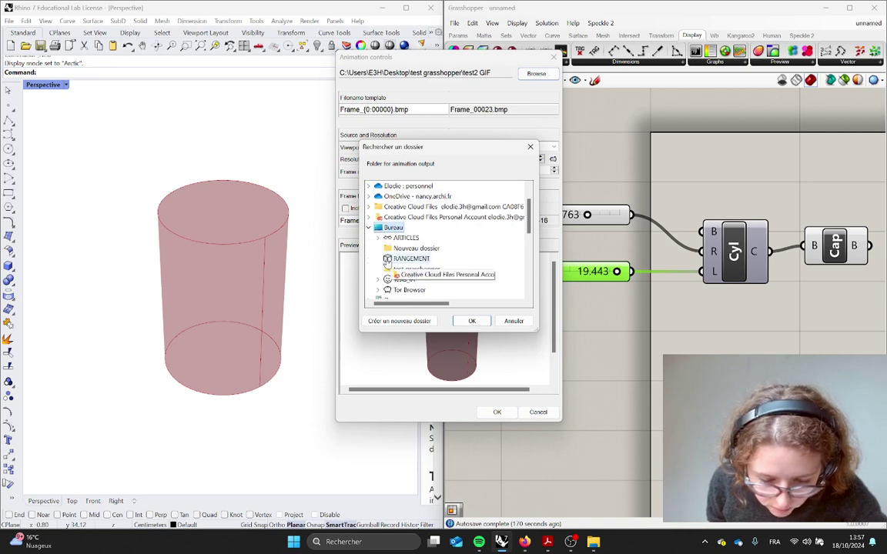
pyautogui.click(415, 270)
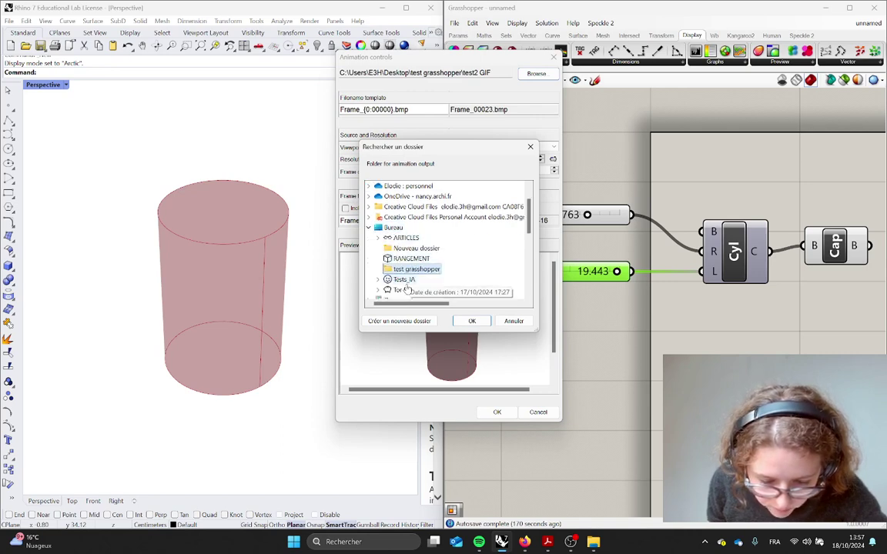
pyautogui.click(398, 321)
pyautogui.write('test_GIF')
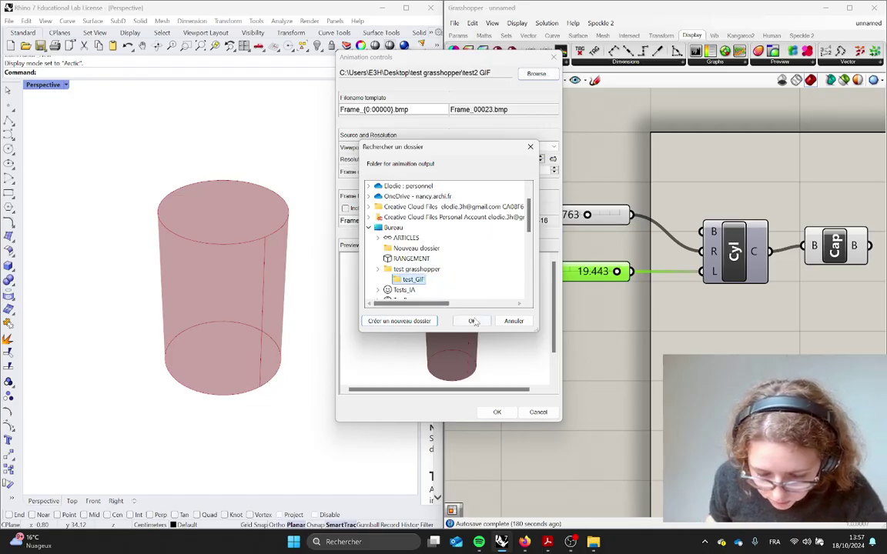
pyautogui.click(473, 321)
pyautogui.click(496, 412)
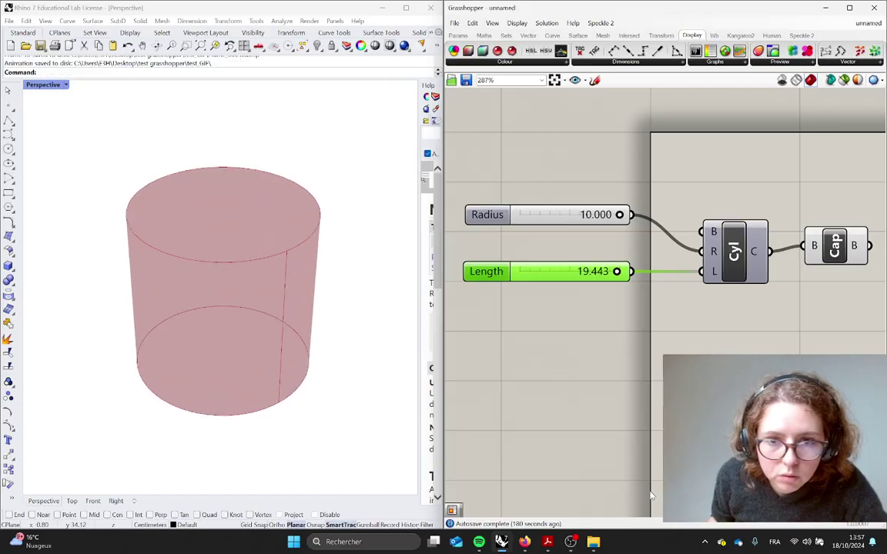
# Open test_GIF in File Explorer to check the frames Frame_00000 to Frame_00050
pyautogui.hotkey('alt', 'Tab')
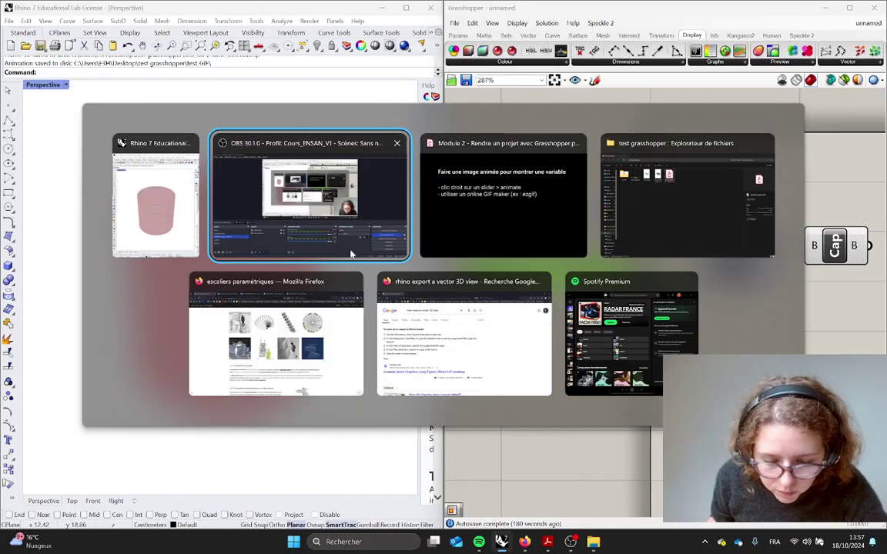
pyautogui.click(702, 194)
pyautogui.click(123, 108)
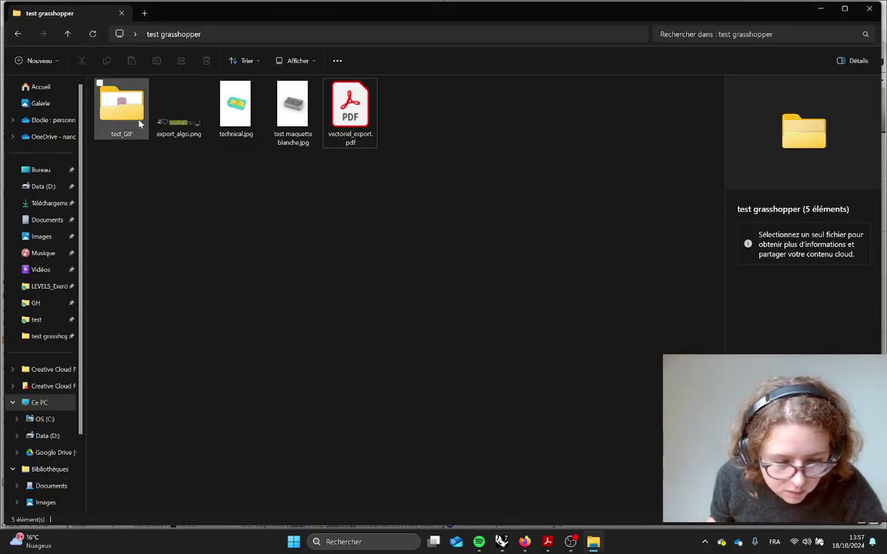
pyautogui.doubleClick(117, 121)
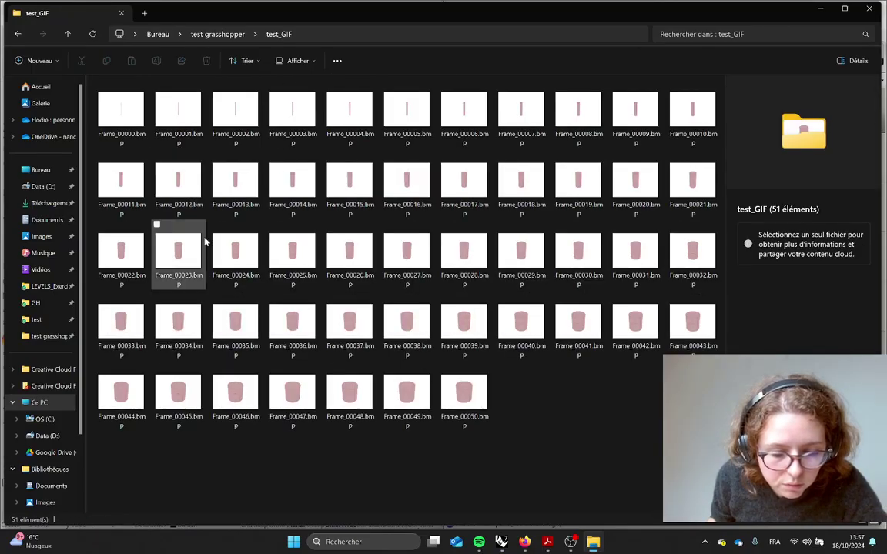
pyautogui.click(119, 114)
pyautogui.click(640, 410)
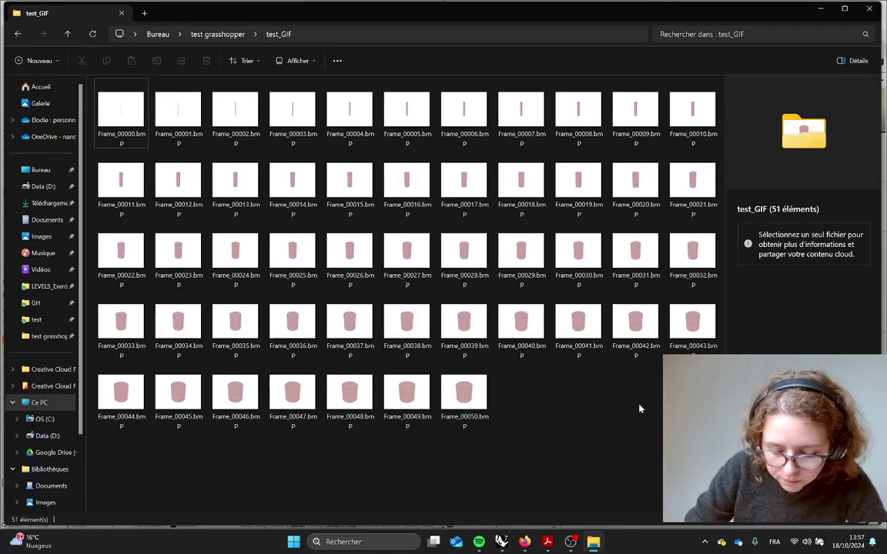
# Launch Firefox from the Start search
pyautogui.press('super')
pyautogui.write('fire')
pyautogui.press('Return')
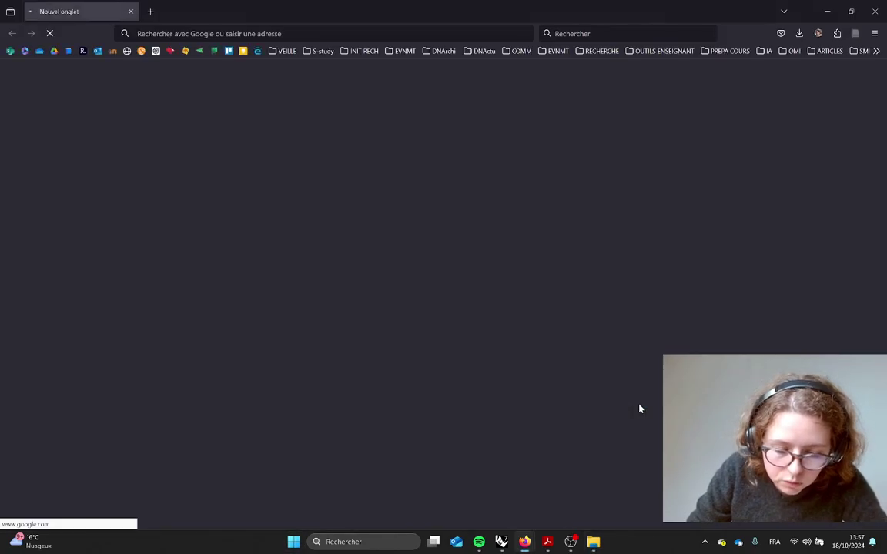
# Go to ezgif.com through the Firefox address bar
pyautogui.hotkey('ctrl', 'l')
pyautogui.hotkey('alt', 'shift', 'Tab')
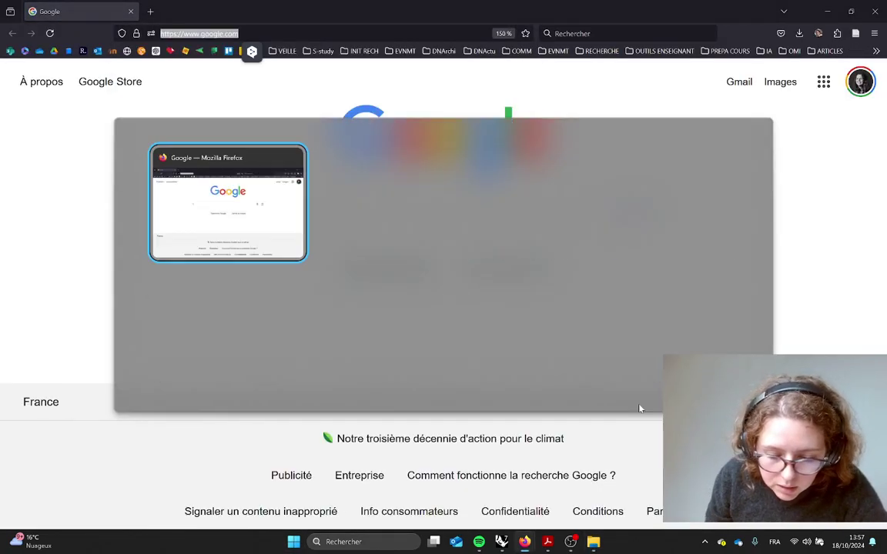
pyautogui.press('Escape')
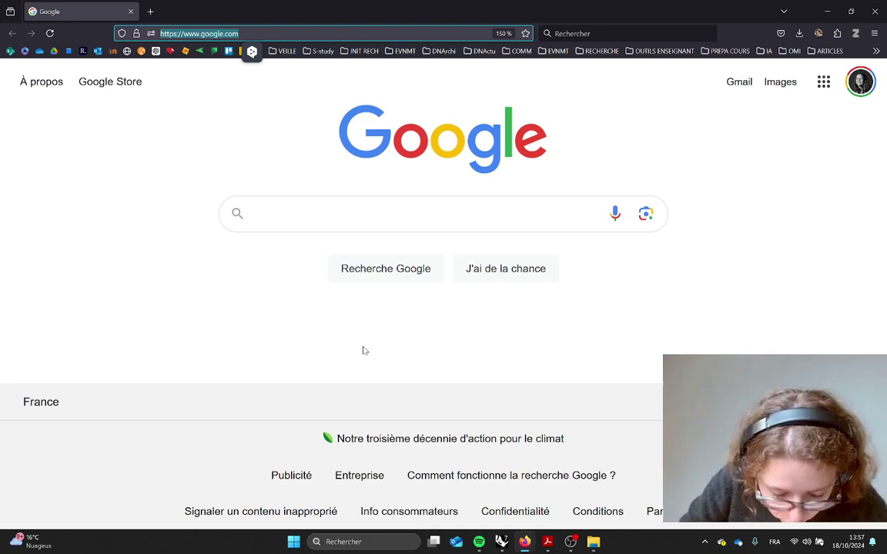
pyautogui.write('ezgif.com/')
pyautogui.press('Return')
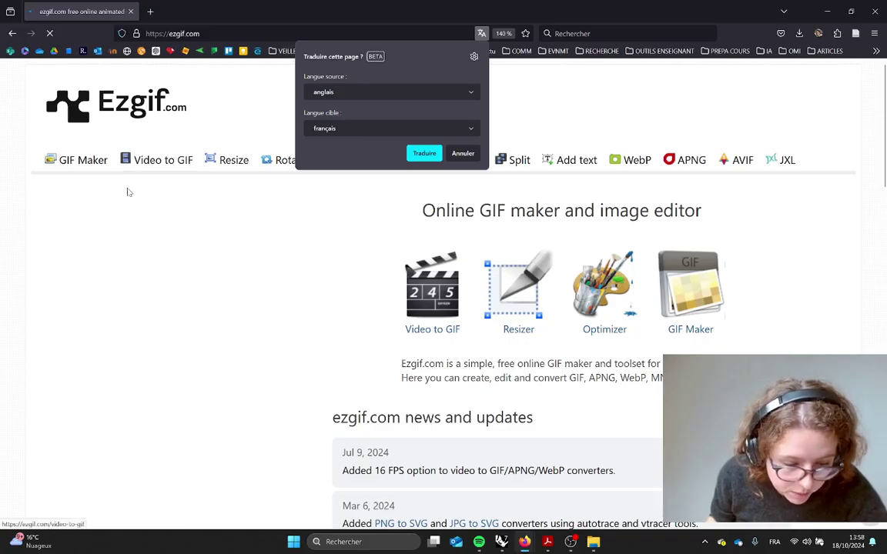
# Open GIF Maker and drag all 51 frame bitmaps from test_GIF into its upload area
pyautogui.click(81, 165)
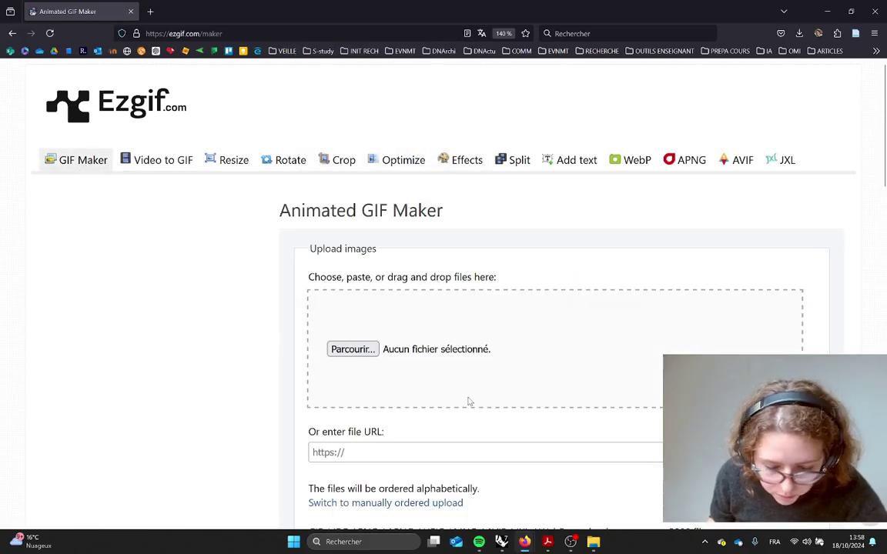
pyautogui.scroll(-1, 434, 377)
pyautogui.hotkey('alt', 'Tab')
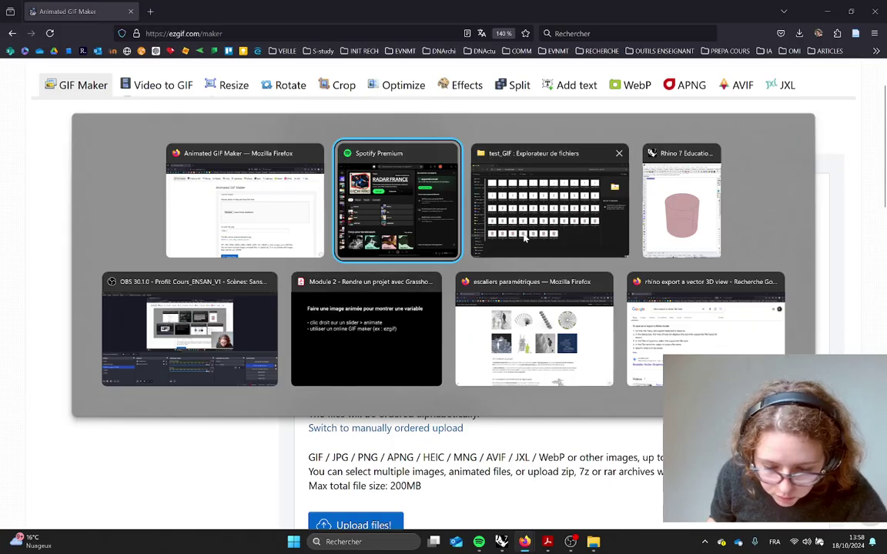
pyautogui.click(524, 219)
pyautogui.moveTo(258, 4); pyautogui.dragTo(764, 146)
pyautogui.hotkey('ctrl', 'a')
pyautogui.moveTo(598, 235); pyautogui.dragTo(412, 285)
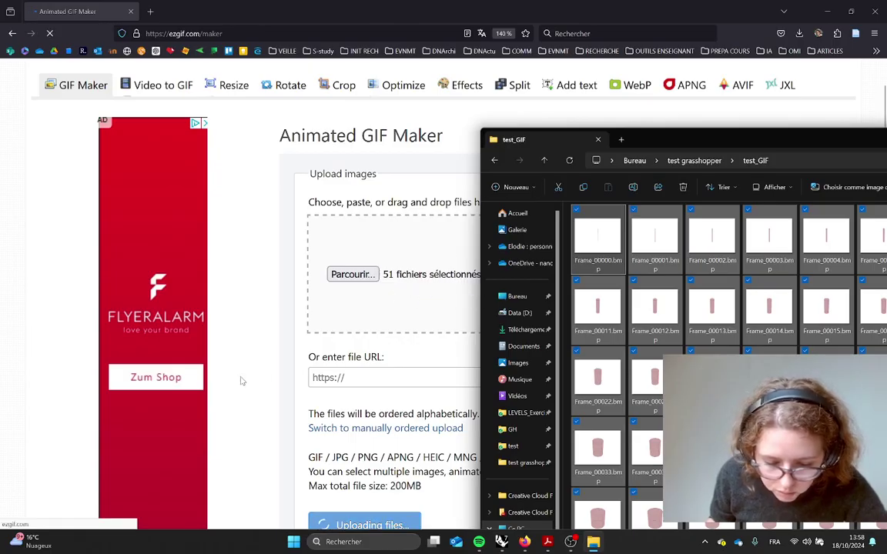
pyautogui.click(250, 370)
pyautogui.scroll(-1, 491, 481)
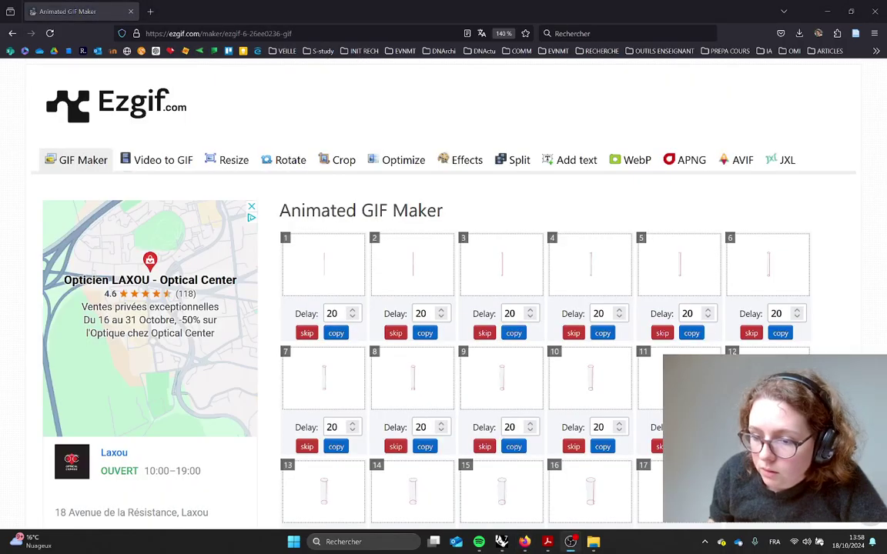
# Set every frame's delay time to 5 in the GIF options
pyautogui.scroll(-7, 316, 303)
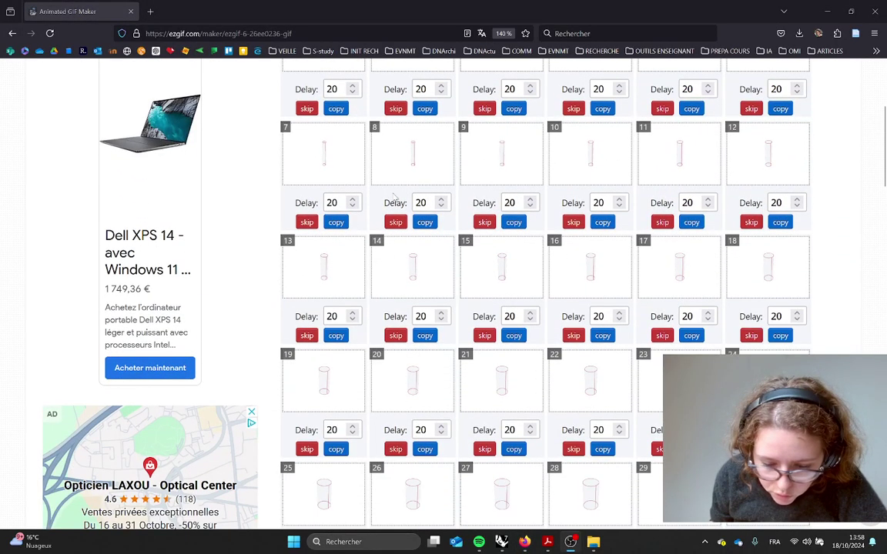
pyautogui.scroll(-4, 530, 244)
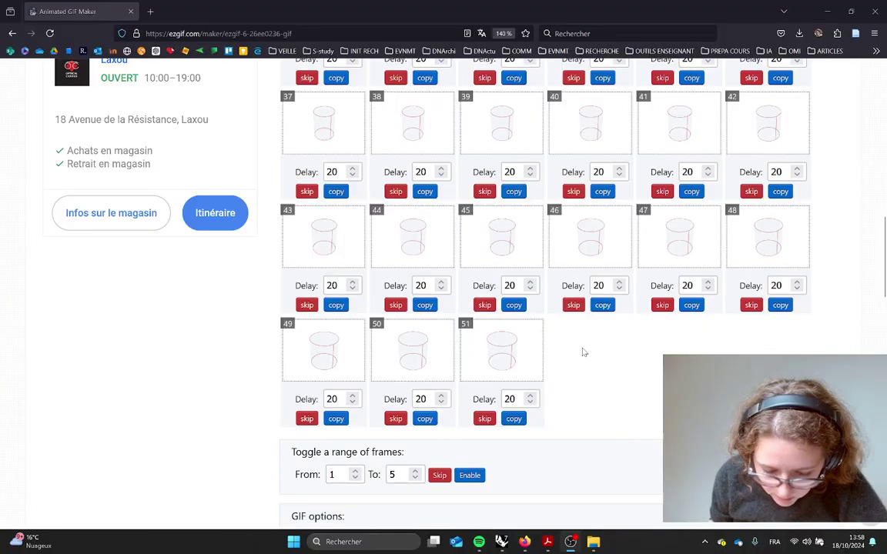
pyautogui.scroll(-2, 569, 353)
pyautogui.click(364, 391)
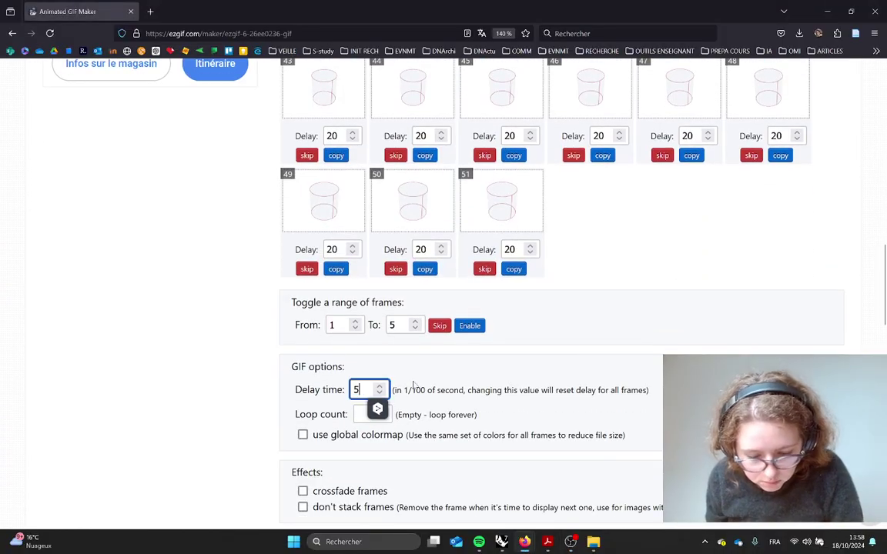
pyautogui.write('5')
pyautogui.click(207, 397)
# Build the 51-frame cylinder GIF (143.07 KiB) and review the result
pyautogui.scroll(-2, 467, 420)
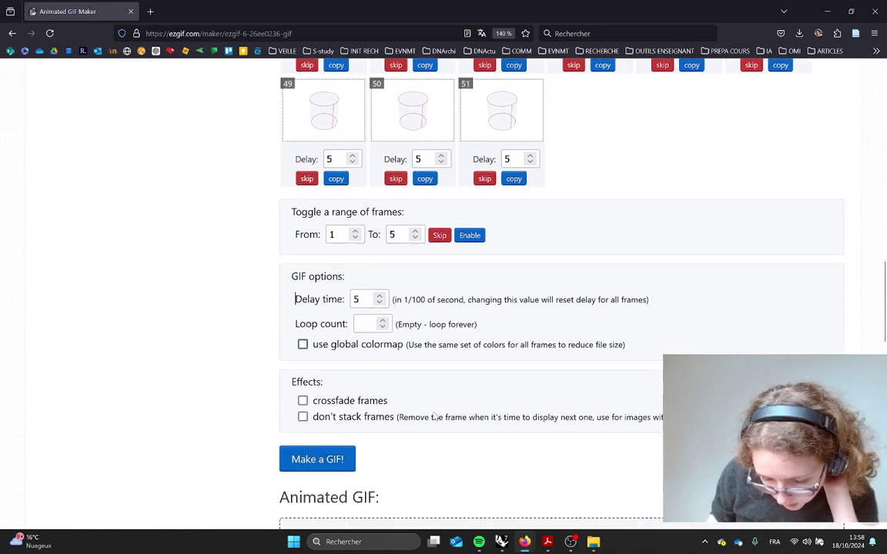
pyautogui.click(325, 401)
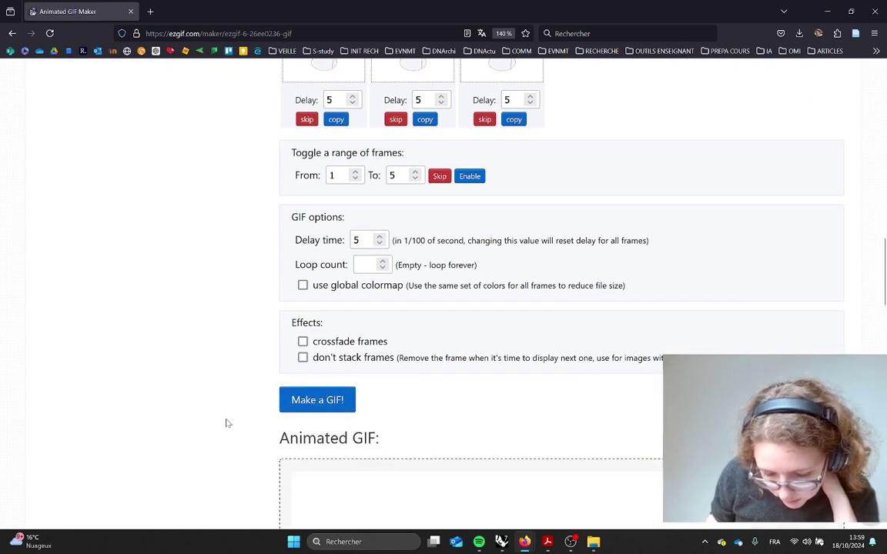
pyautogui.scroll(-1, 221, 418)
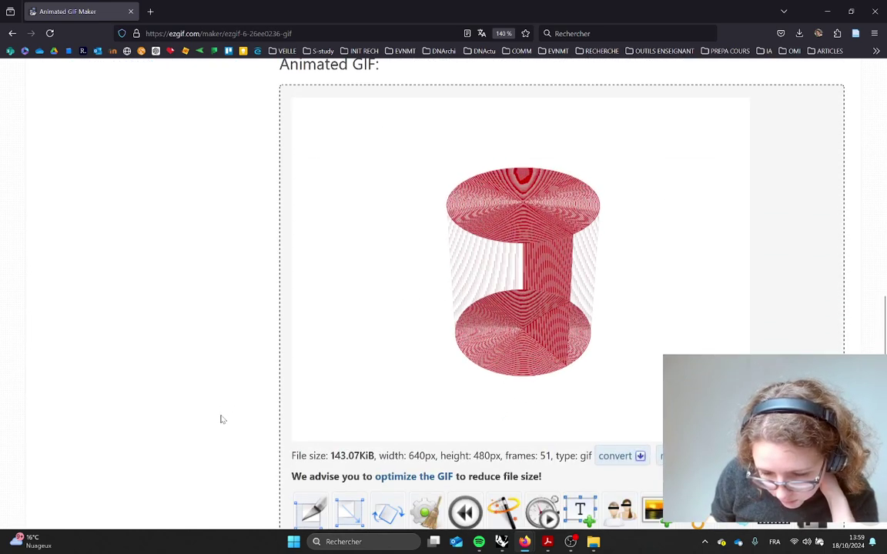
pyautogui.scroll(1, 353, 384)
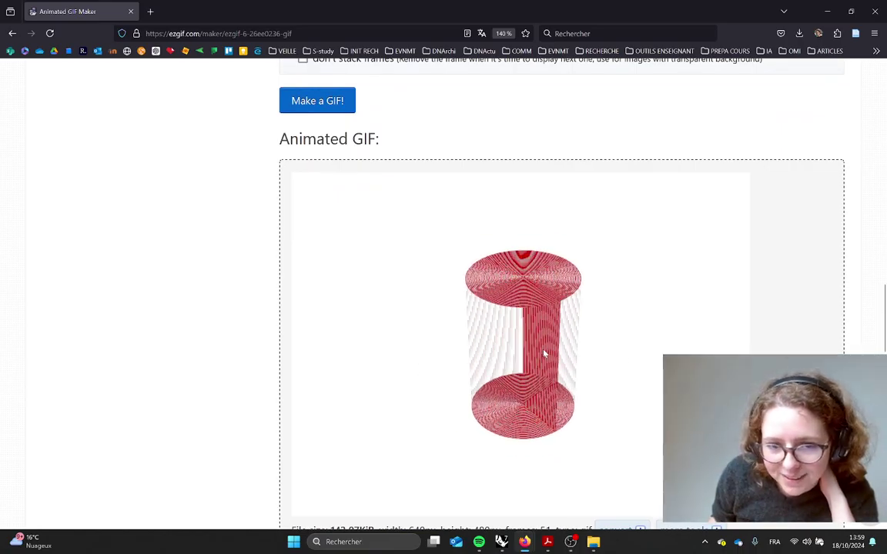
pyautogui.scroll(15, 468, 427)
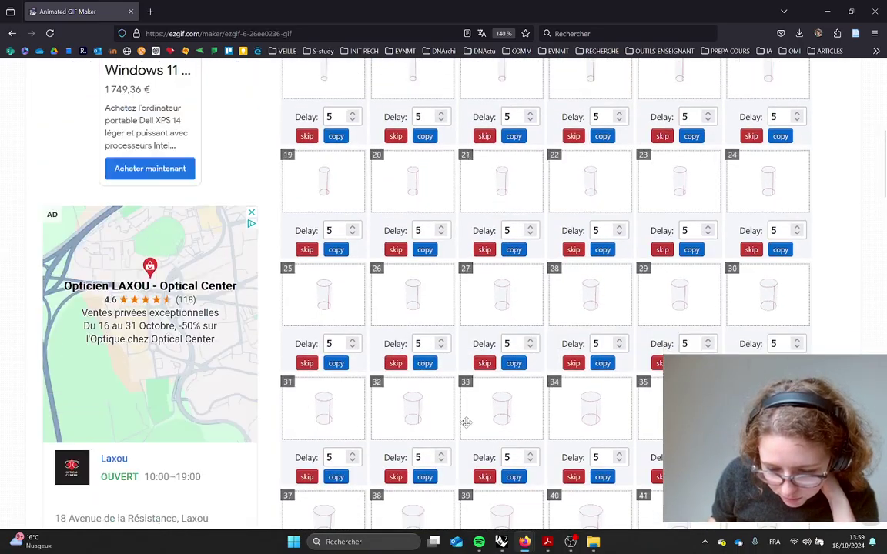
pyautogui.scroll(-14, 464, 425)
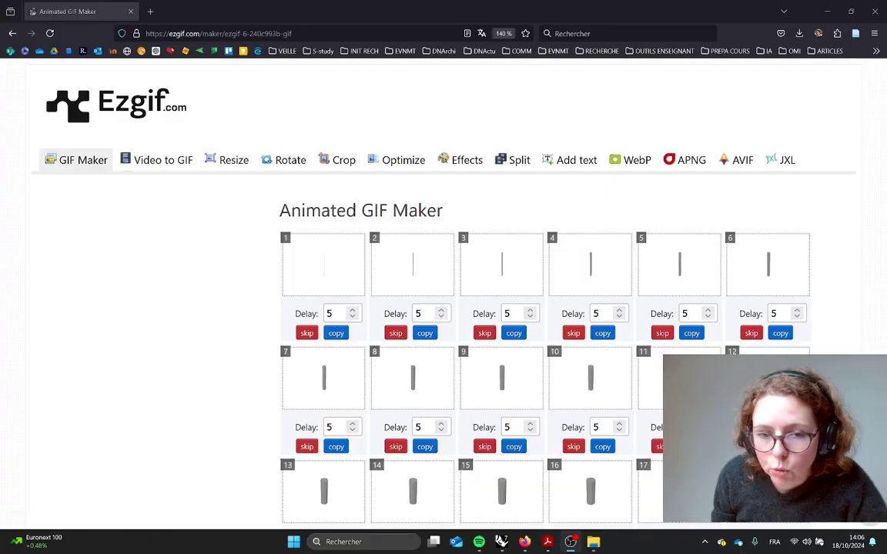
# Review the 51 grey-cylinder frames and the generated 640 × 480, 261.5 KiB GIF preview
pyautogui.scroll(-5, 463, 300)
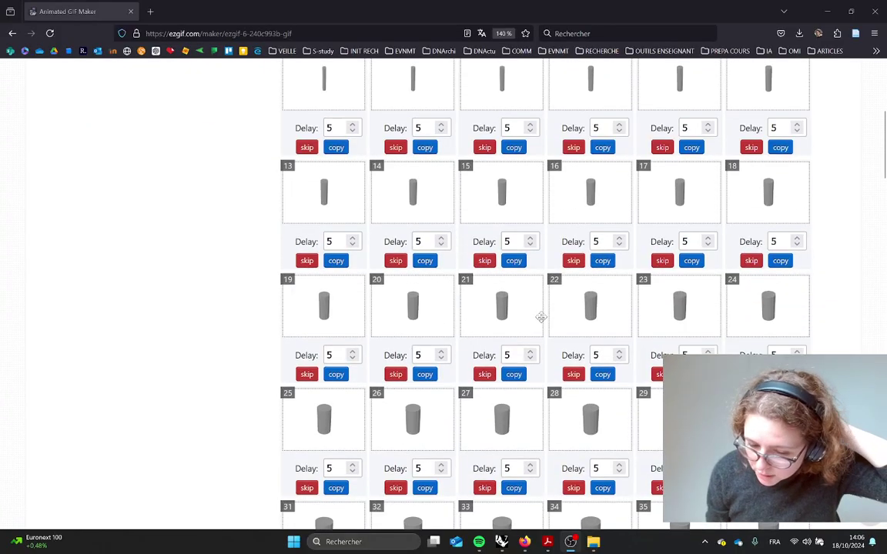
pyautogui.scroll(-10, 413, 316)
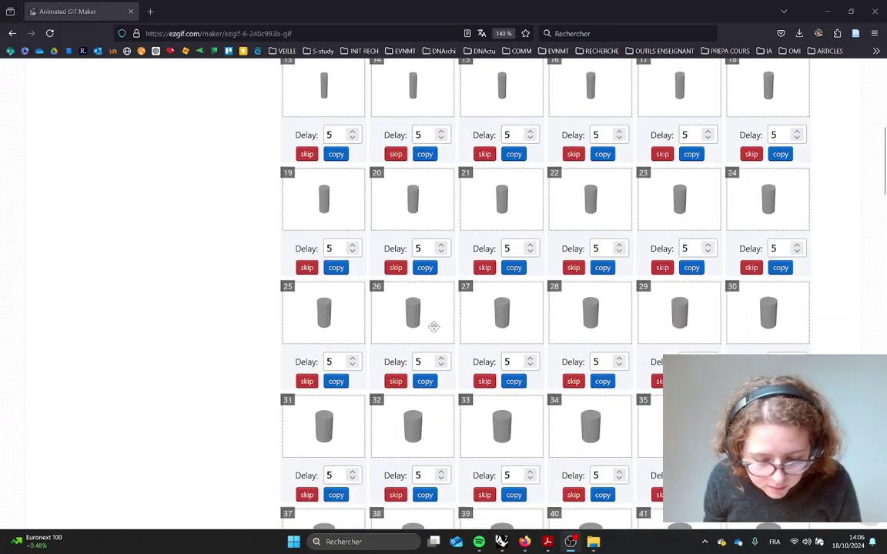
pyautogui.scroll(12, 435, 317)
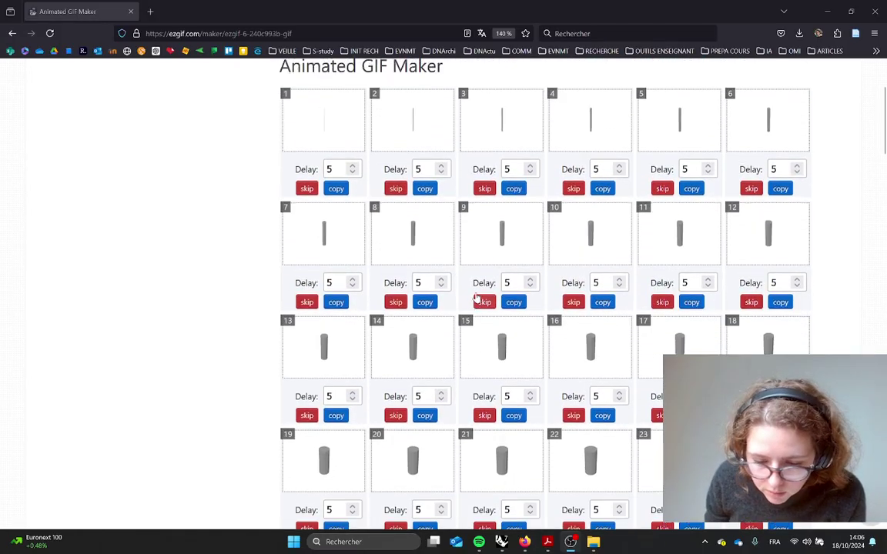
pyautogui.scroll(-6, 475, 292)
pyautogui.scroll(-5, 435, 339)
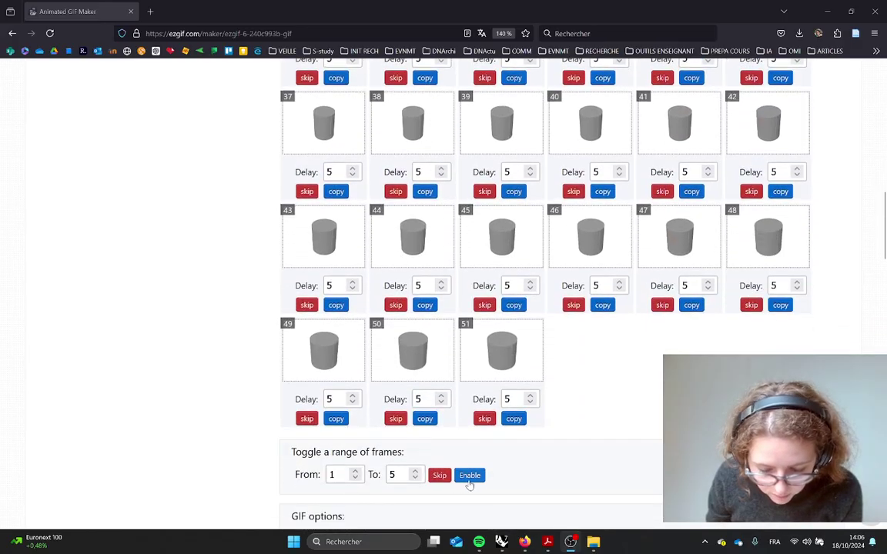
pyautogui.scroll(-1, 403, 420)
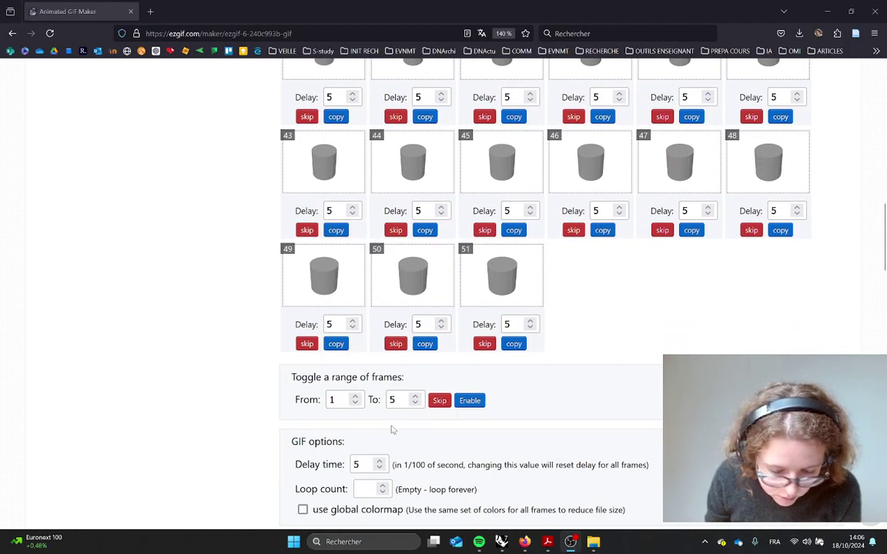
pyautogui.scroll(-2, 393, 429)
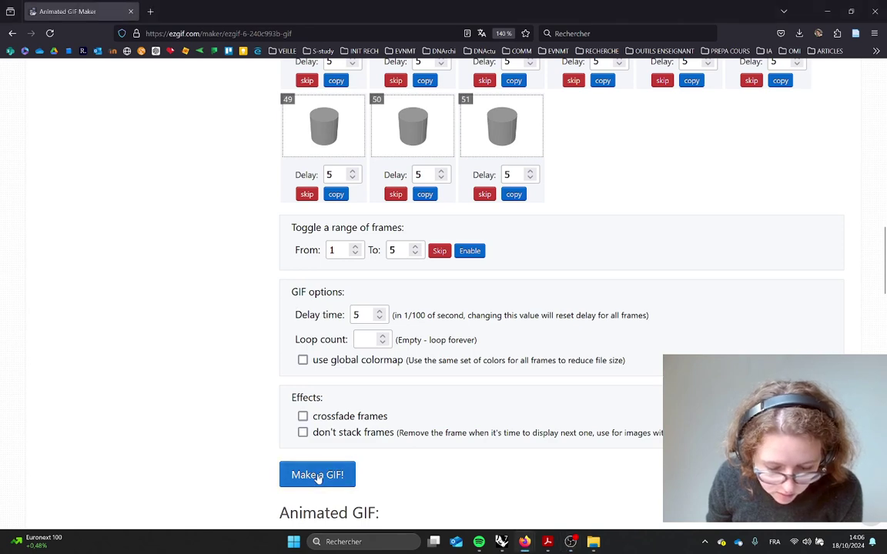
pyautogui.scroll(-6, 459, 439)
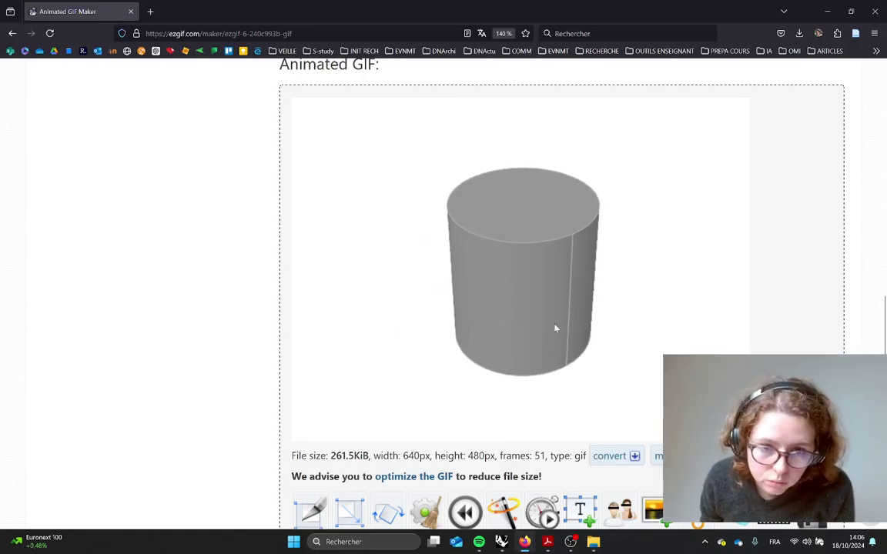
pyautogui.scroll(-3, 569, 323)
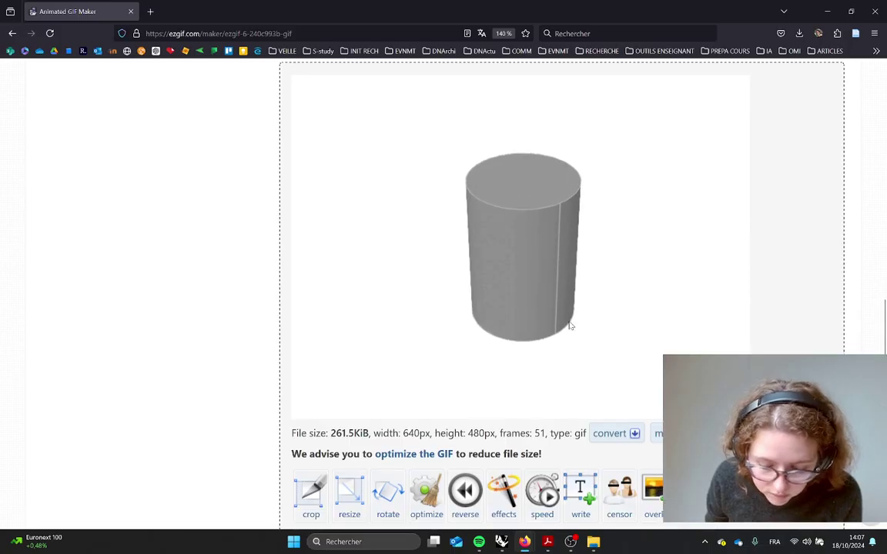
pyautogui.scroll(1, 525, 332)
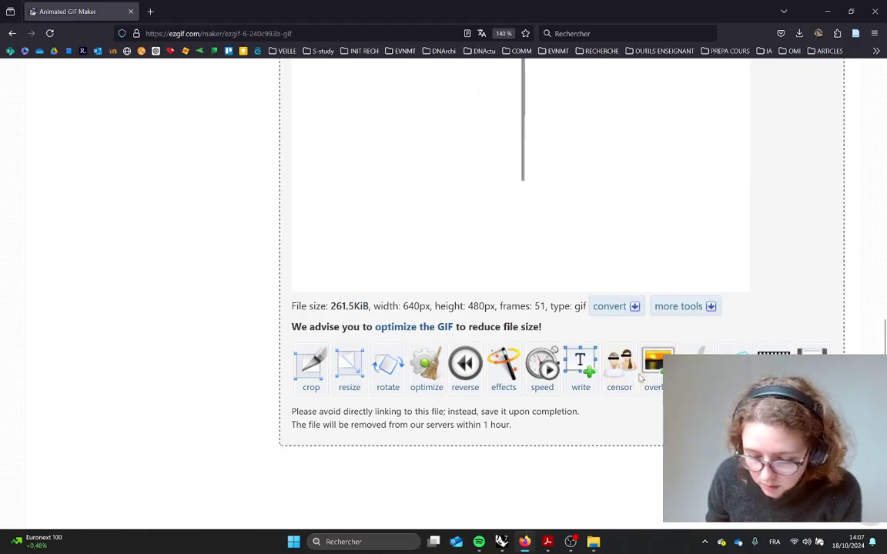
pyautogui.scroll(4, 502, 347)
pyautogui.scroll(6, 493, 348)
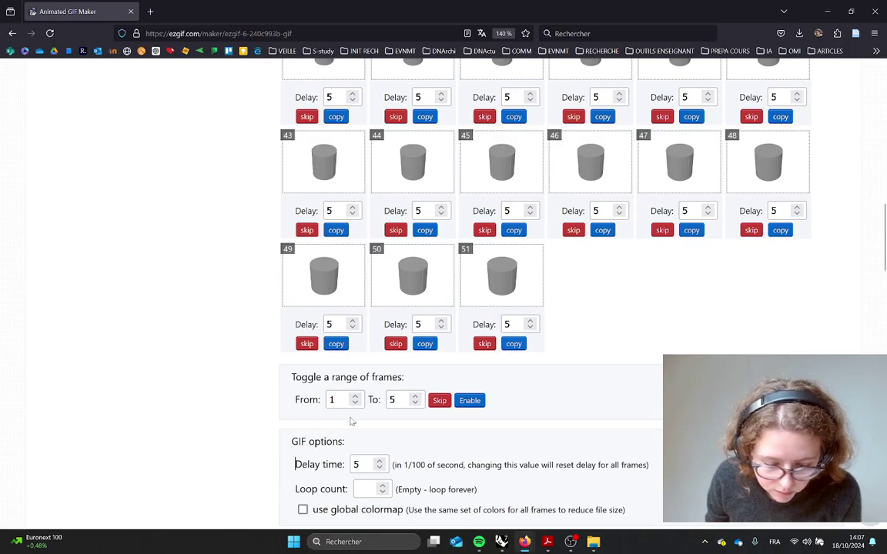
# Regenerate the grey-cylinder GIF at delay 2 and inspect the 261.46 KiB result without saving
pyautogui.scroll(-2, 351, 421)
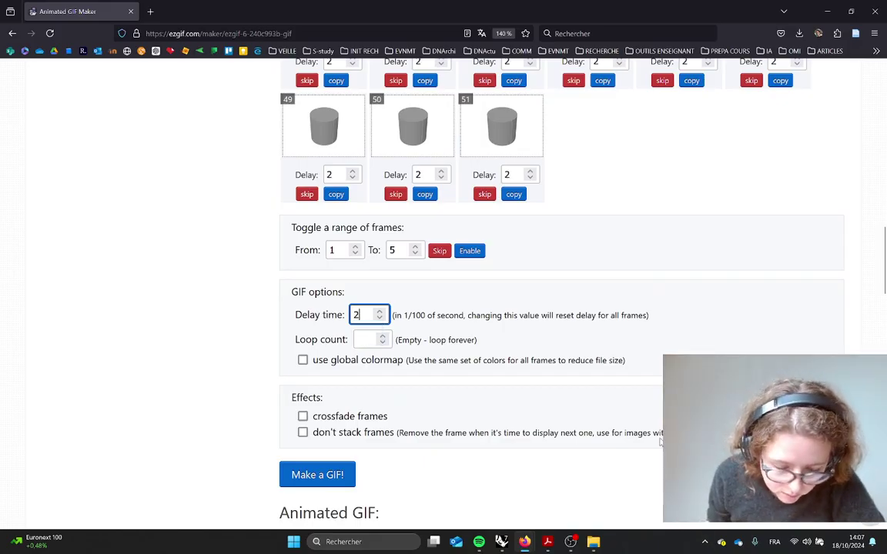
pyautogui.click(297, 475)
pyautogui.scroll(-5, 478, 443)
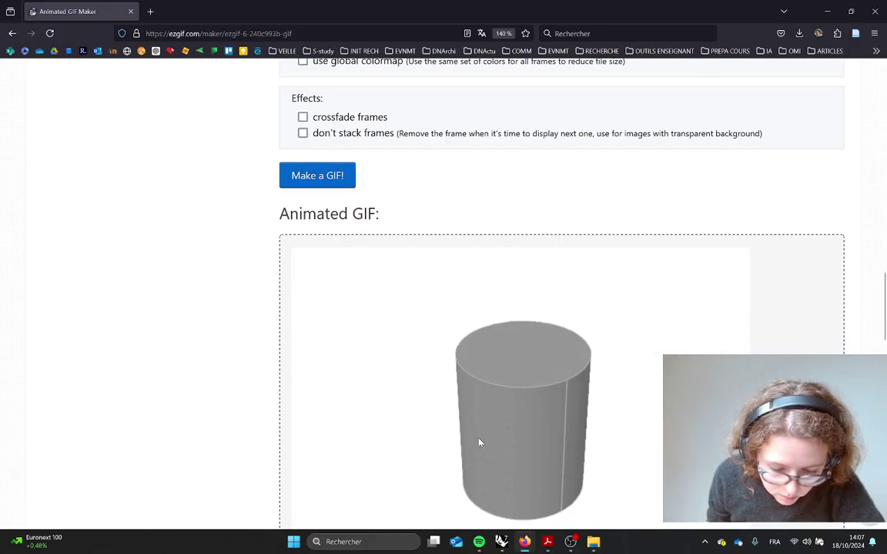
pyautogui.scroll(1, 479, 439)
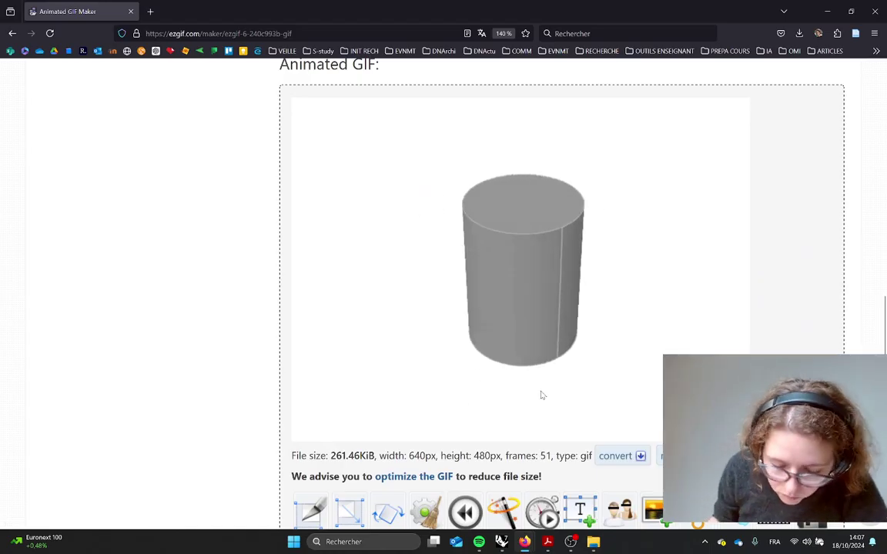
pyautogui.rightClick(515, 327)
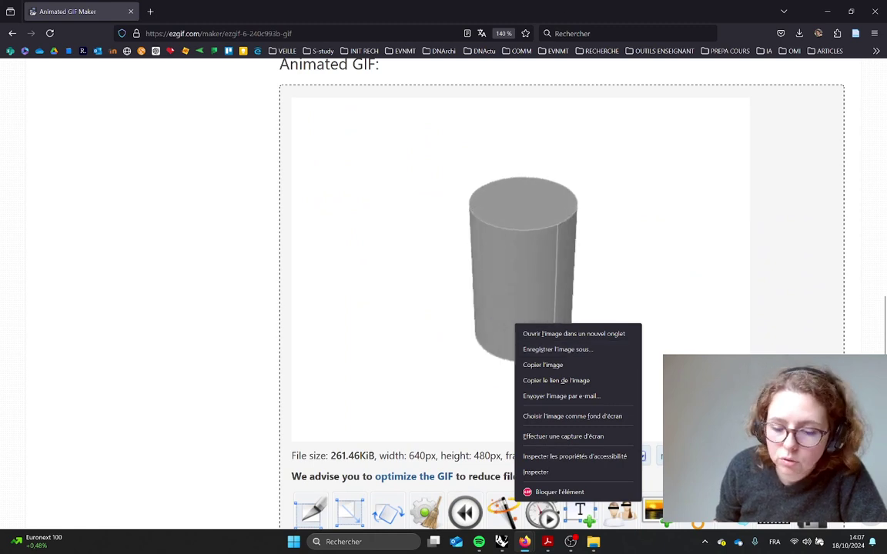
pyautogui.click(752, 264)
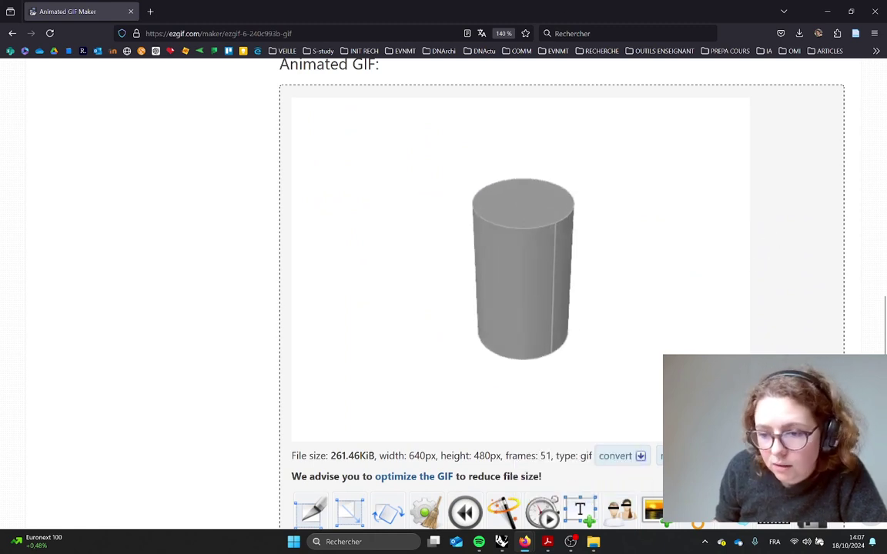
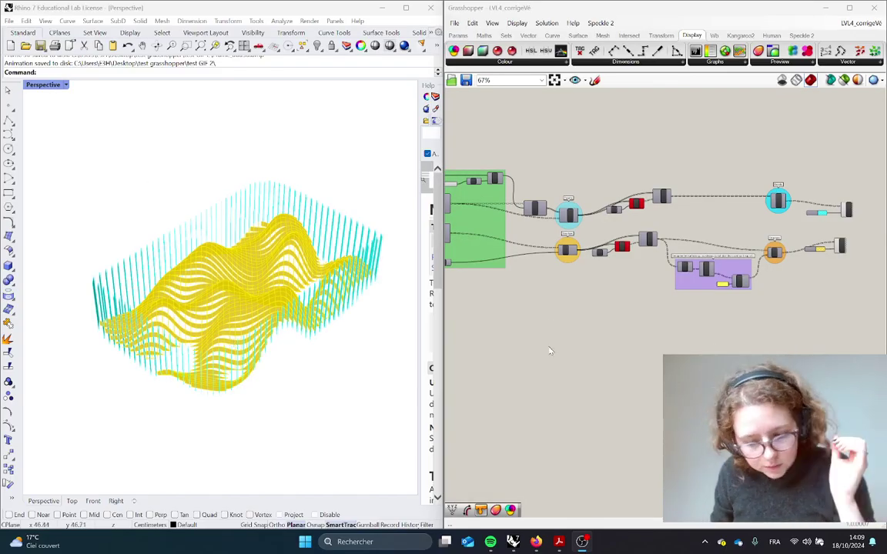
# Orbit the Perspective view and switch it to Wireframe display
pyautogui.moveTo(211, 265); pyautogui.dragTo(192, 305, button='right')
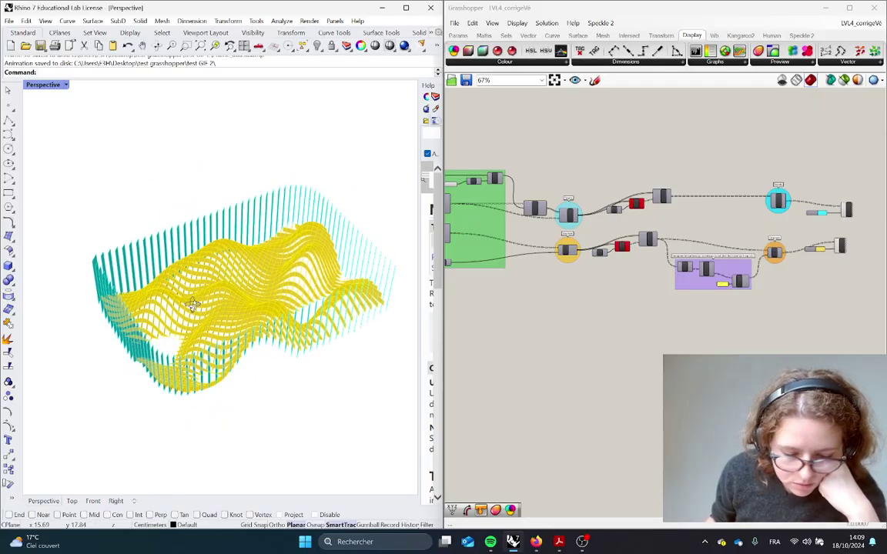
pyautogui.moveTo(756, 343); pyautogui.dragTo(703, 342, button='right')
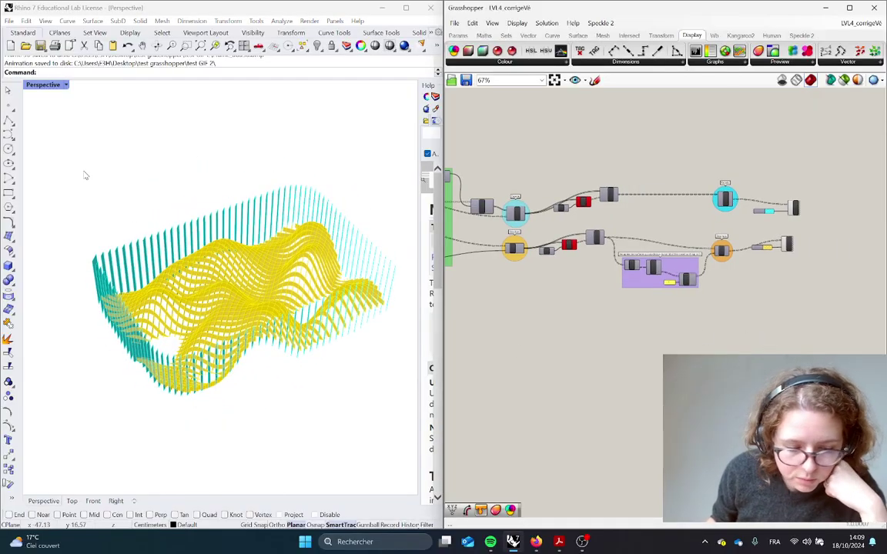
pyautogui.click(56, 85)
pyautogui.click(56, 125)
pyautogui.scroll(-5, 227, 325)
# Orbit to a steeper angle and window-select the whole terrain and fin model
pyautogui.moveTo(203, 302); pyautogui.dragTo(309, 352, button='right')
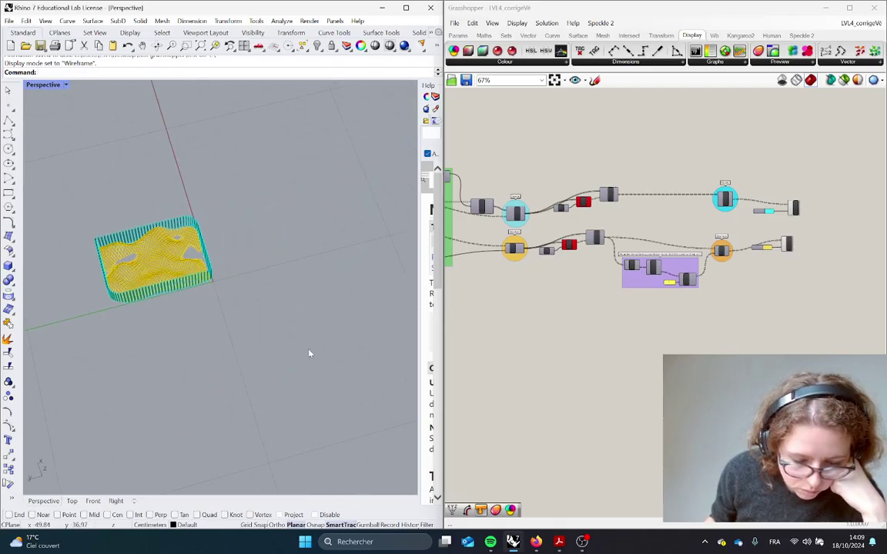
pyautogui.scroll(-2, 309, 353)
pyautogui.scroll(6, 104, 298)
pyautogui.moveTo(311, 334); pyautogui.dragTo(197, 180)
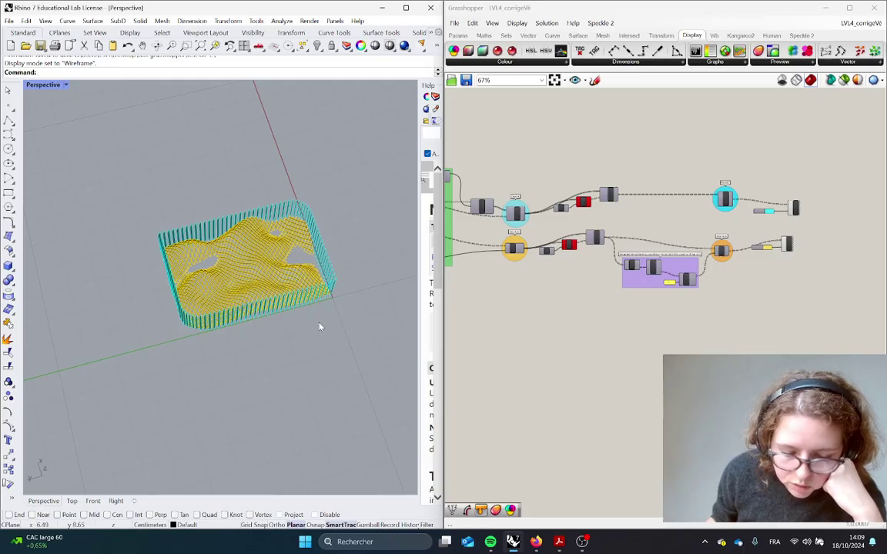
pyautogui.scroll(4, 739, 293)
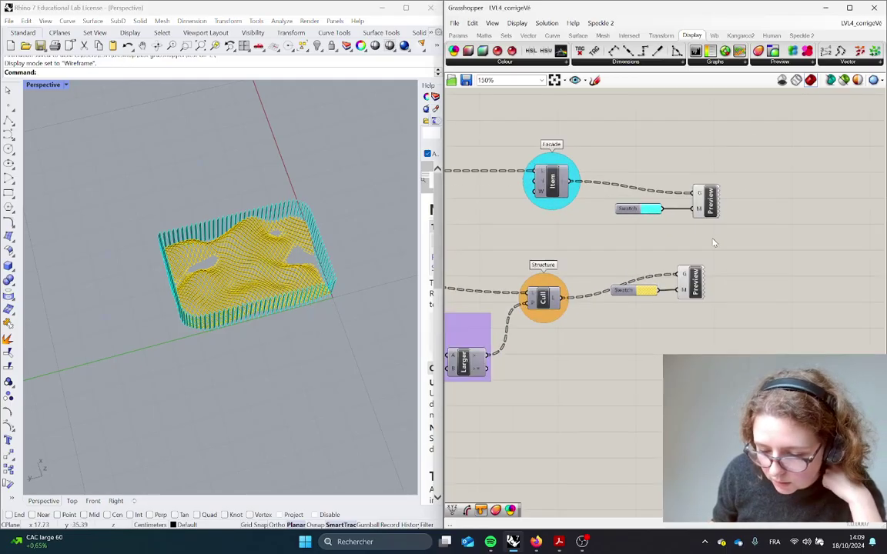
# Bake the facade fins from the Facade Item component into Rhino
pyautogui.scroll(3, 716, 243)
pyautogui.moveTo(516, 243); pyautogui.dragTo(787, 247, button='right')
pyautogui.click(724, 157)
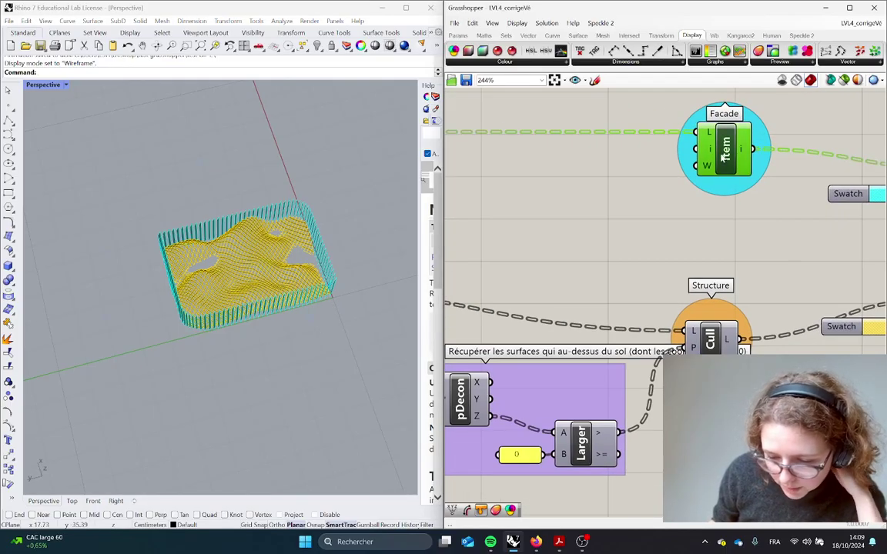
pyautogui.middleClick(725, 158)
pyautogui.click(746, 132)
pyautogui.moveTo(204, 358); pyautogui.dragTo(224, 321, button='right')
pyautogui.moveTo(732, 156)
pyautogui.mouseDown()
pyautogui.moveTo(726, 161)
pyautogui.moveTo(724, 149)
pyautogui.mouseUp()
pyautogui.scroll(2, 241, 353)
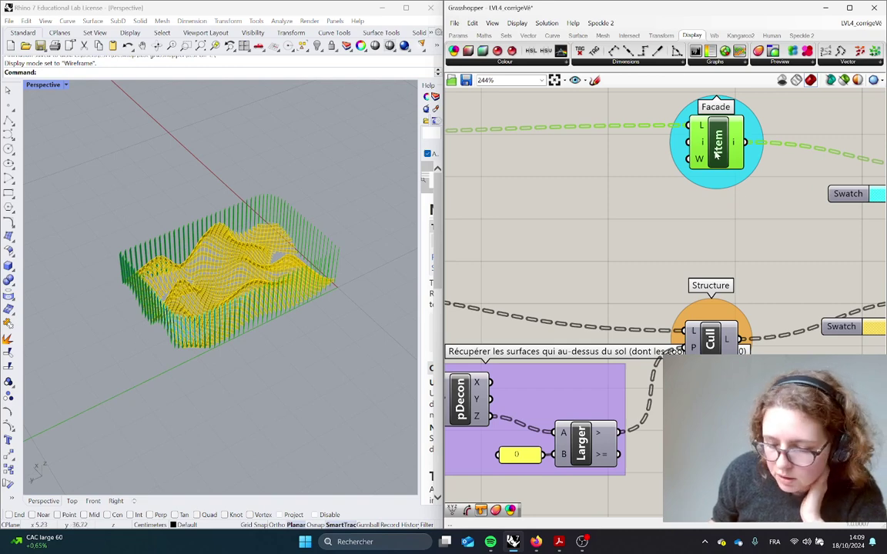
pyautogui.middleClick(718, 140)
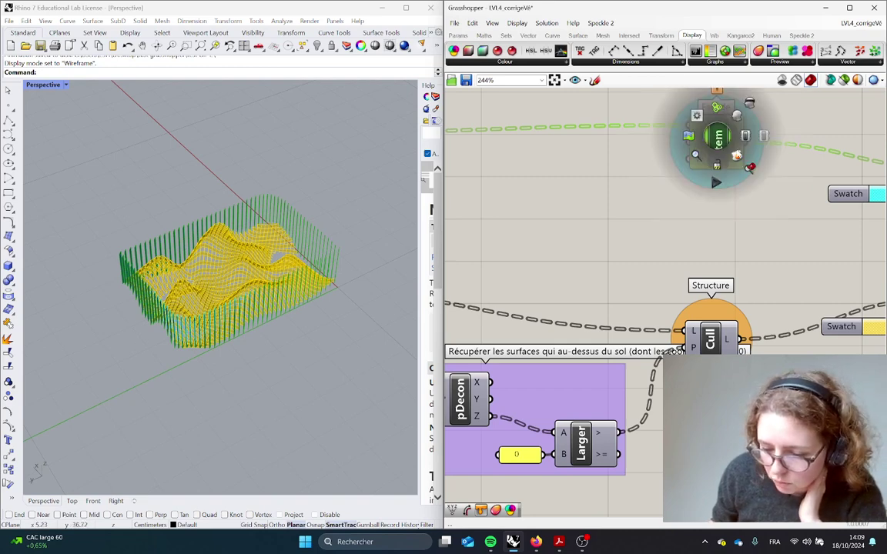
pyautogui.click(737, 159)
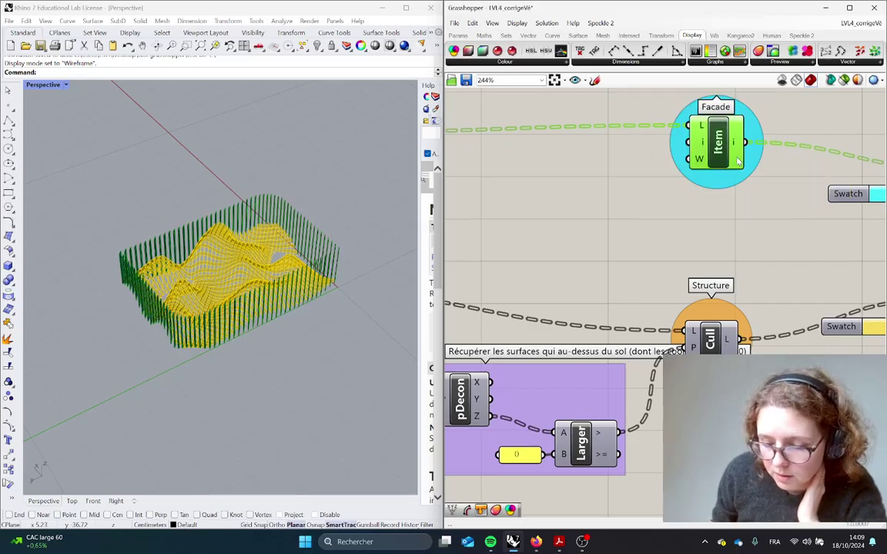
# Select the baked facade fin surfaces and drag them away from the live model
pyautogui.moveTo(394, 389); pyautogui.dragTo(100, 173)
pyautogui.moveTo(379, 365); pyautogui.dragTo(275, 233)
pyautogui.moveTo(370, 300); pyautogui.dragTo(320, 218)
pyautogui.moveTo(373, 373); pyautogui.dragTo(104, 181)
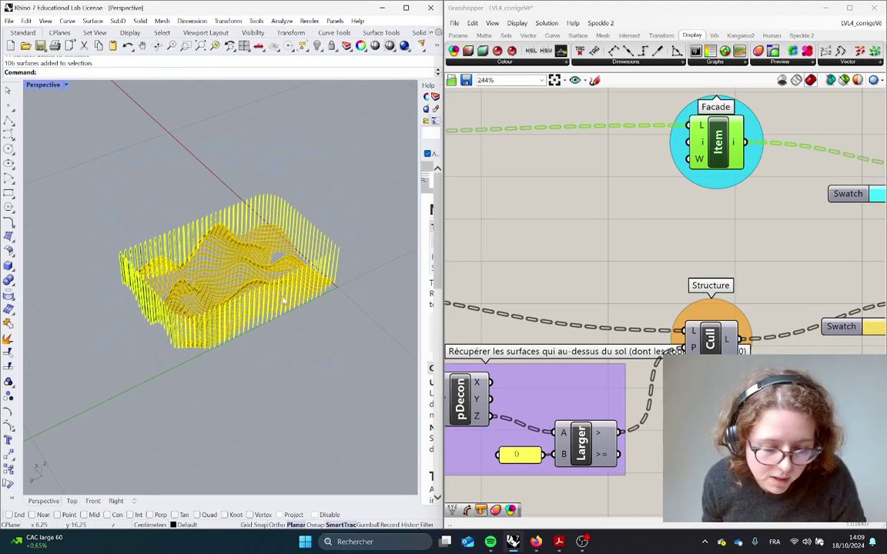
pyautogui.scroll(-5, 144, 273)
pyautogui.moveTo(288, 310); pyautogui.dragTo(228, 324, button='right')
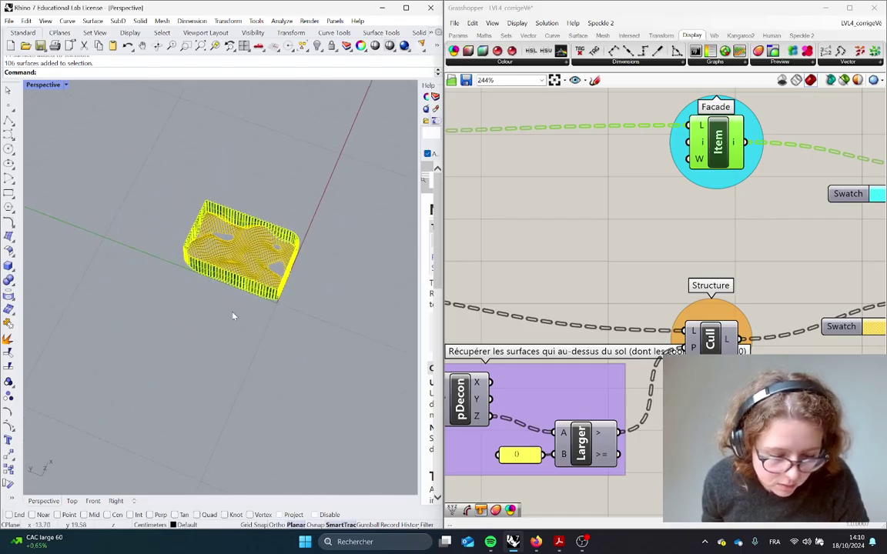
pyautogui.moveTo(285, 308); pyautogui.dragTo(99, 206)
pyautogui.scroll(3, 99, 206)
pyautogui.scroll(8, 101, 206)
# Orbit around the baked fins from low and high side views, returning to the live terrain
pyautogui.moveTo(89, 253); pyautogui.dragTo(184, 224, button='right')
pyautogui.keyDown('shift'); pyautogui.moveTo(191, 300); pyautogui.dragTo(394, 103, button='right'); pyautogui.keyUp('shift')
pyautogui.scroll(-10, 192, 300)
pyautogui.scroll(5, 76, 361)
pyautogui.moveTo(76, 361); pyautogui.dragTo(34, 350, button='right')
pyautogui.scroll(-8, 120, 346)
pyautogui.scroll(5, 120, 347)
pyautogui.moveTo(120, 347); pyautogui.dragTo(176, 372, button='right')
pyautogui.scroll(-12, 173, 367)
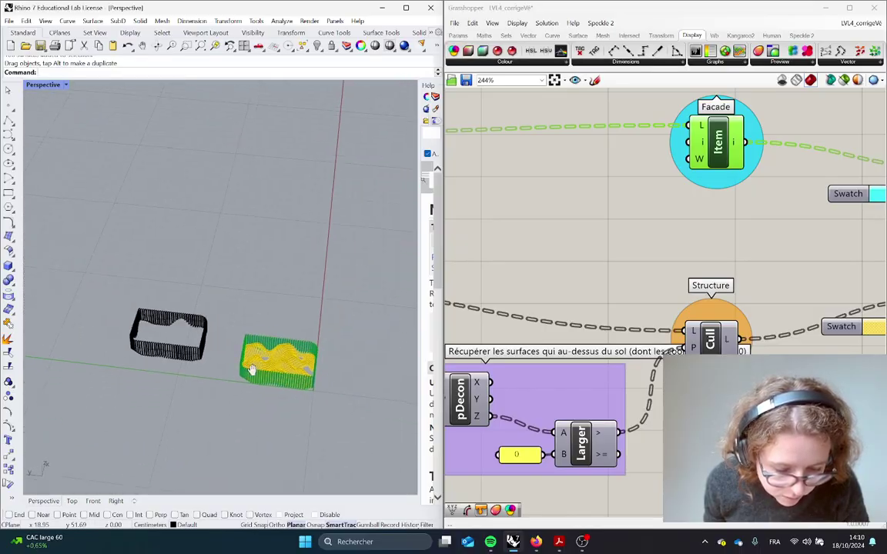
pyautogui.moveTo(252, 371); pyautogui.dragTo(231, 351, button='right')
pyautogui.scroll(4, 230, 351)
# Bake the terrain surfaces from Structure Cull and move the baked copy aside
pyautogui.click(710, 337)
pyautogui.middleClick(711, 338)
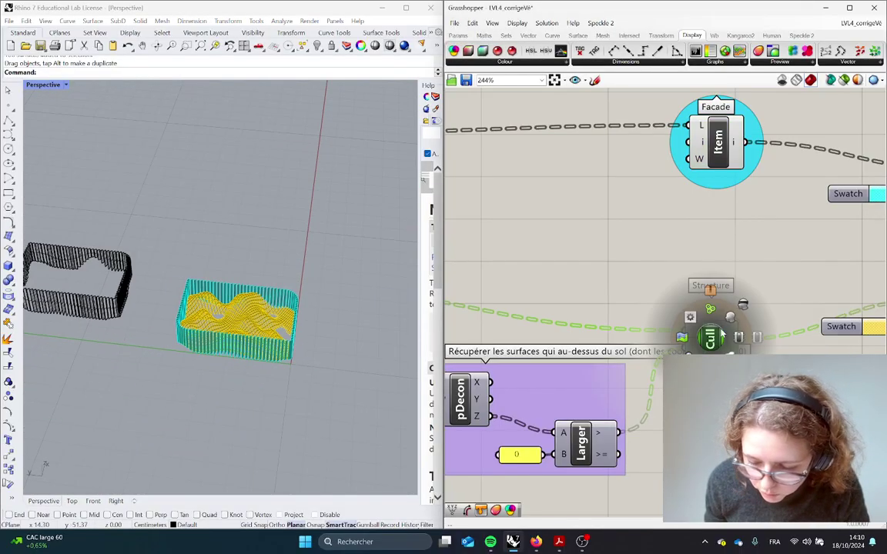
pyautogui.click(732, 355)
pyautogui.moveTo(312, 369); pyautogui.dragTo(174, 273)
pyautogui.moveTo(291, 358); pyautogui.dragTo(299, 271)
pyautogui.moveTo(299, 271); pyautogui.dragTo(154, 231, button='right')
pyautogui.click(350, 436)
# View the terrain grid from above and select the baked terrain and fins together
pyautogui.scroll(8, 328, 355)
pyautogui.moveTo(230, 271); pyautogui.dragTo(343, 400, button='right')
pyautogui.scroll(-8, 242, 281)
pyautogui.moveTo(355, 404); pyautogui.dragTo(67, 111)
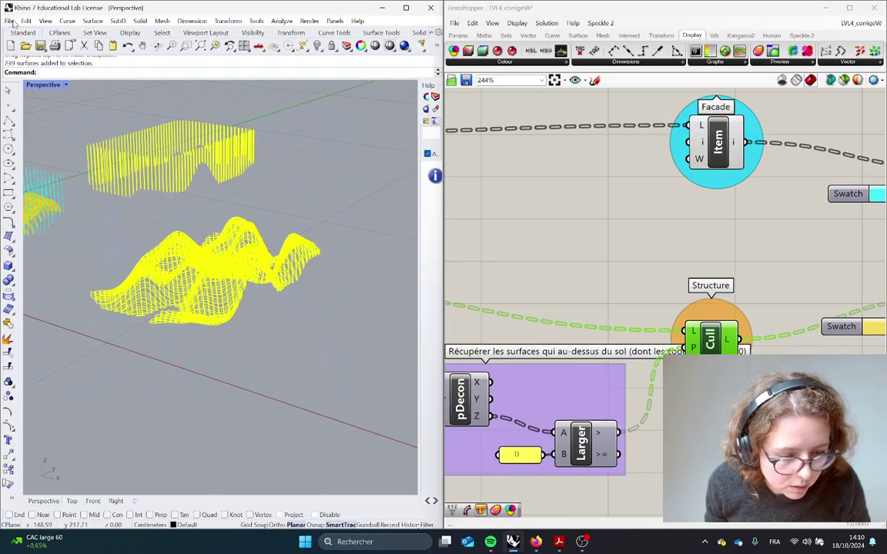
pyautogui.click(9, 21)
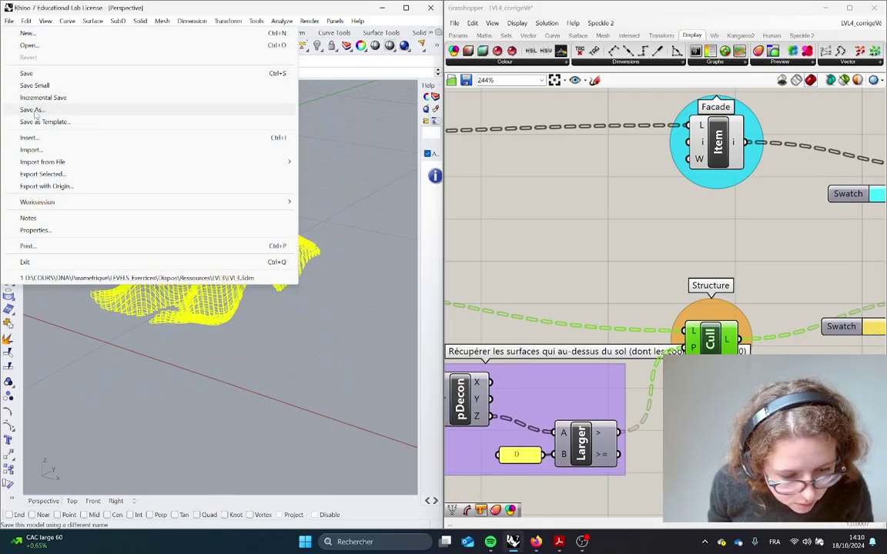
pyautogui.click(34, 109)
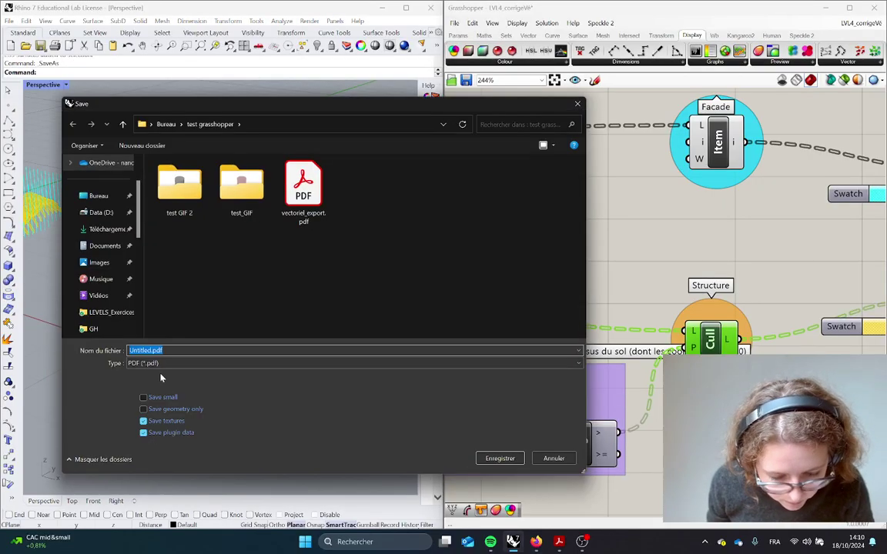
pyautogui.click(163, 364)
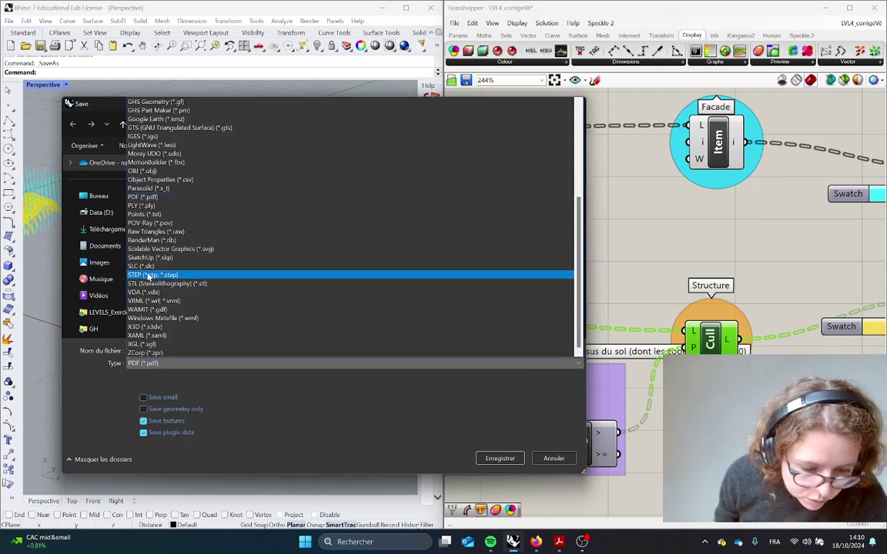
pyautogui.scroll(6, 214, 259)
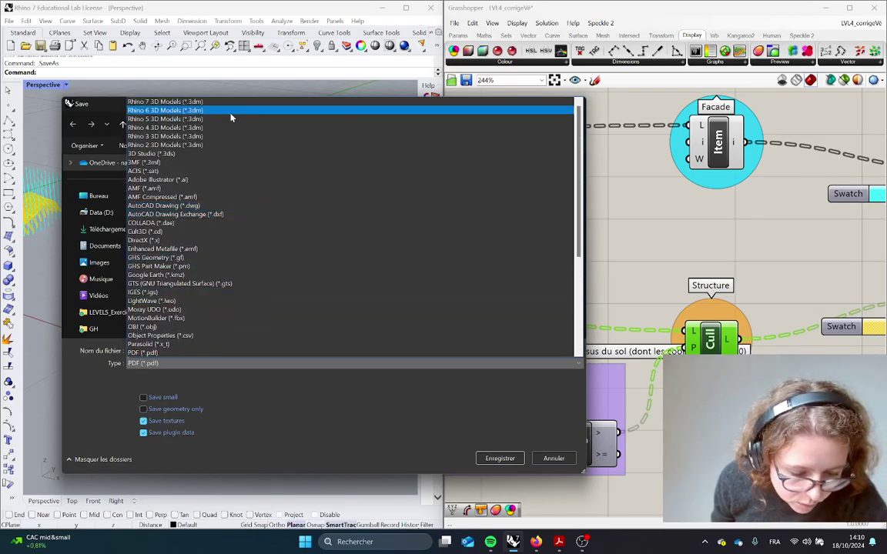
pyautogui.scroll(-6, 192, 261)
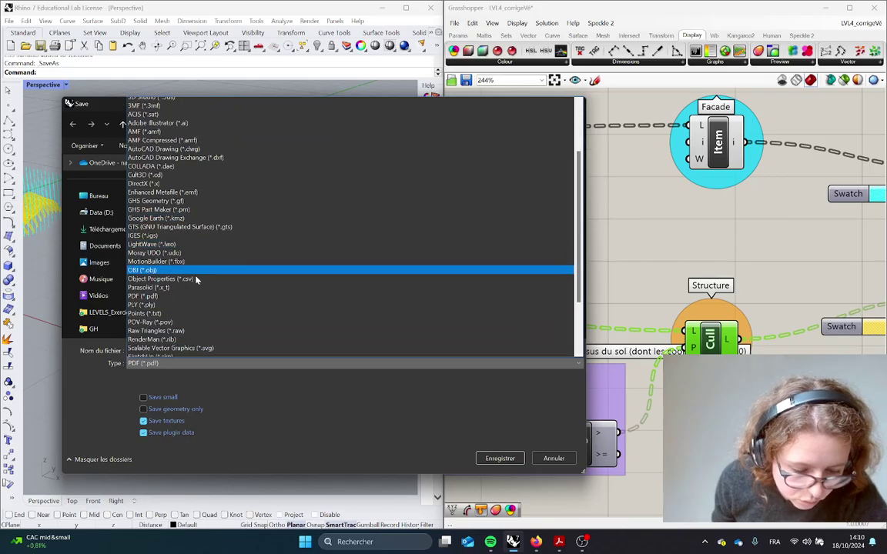
pyautogui.click(554, 459)
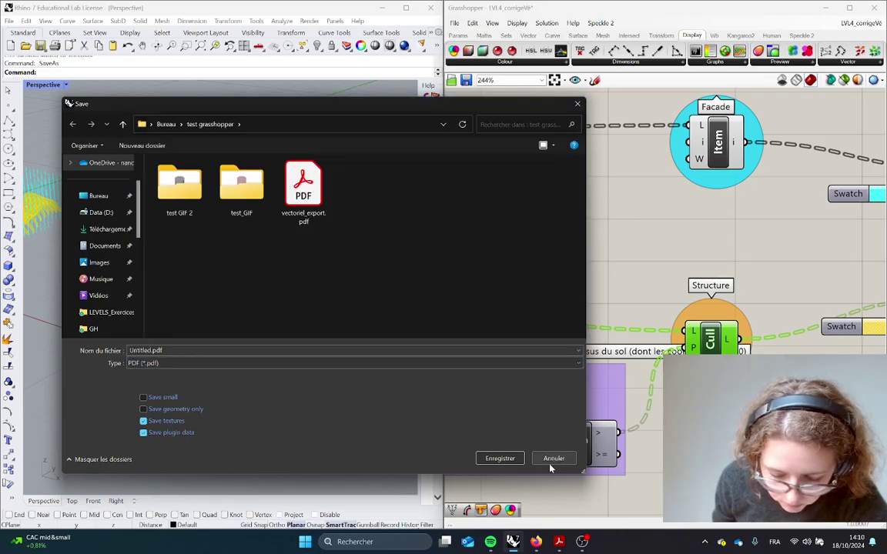
pyautogui.click(578, 107)
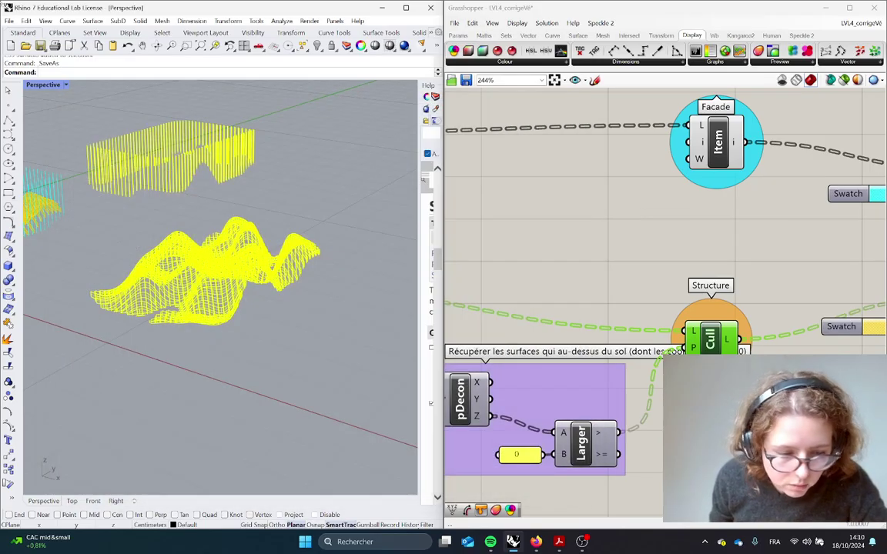
pyautogui.click(8, 21)
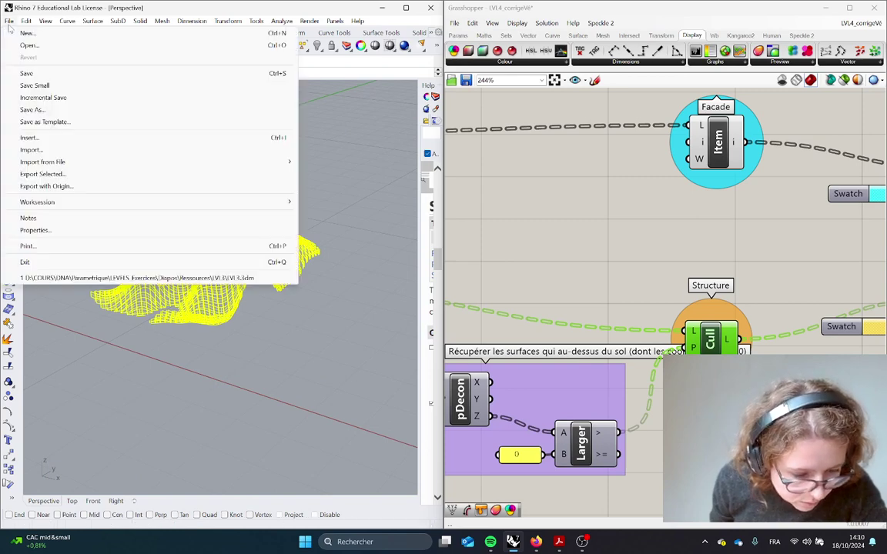
pyautogui.click(42, 174)
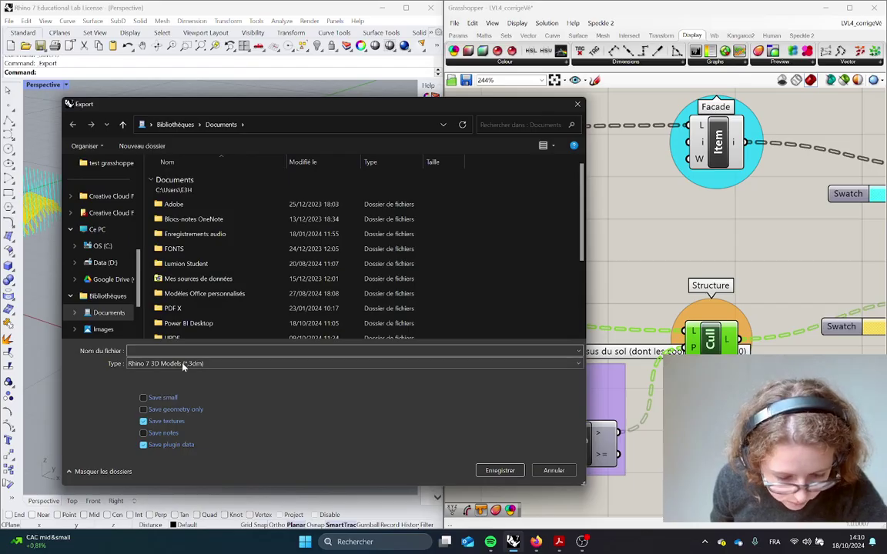
pyautogui.click(184, 365)
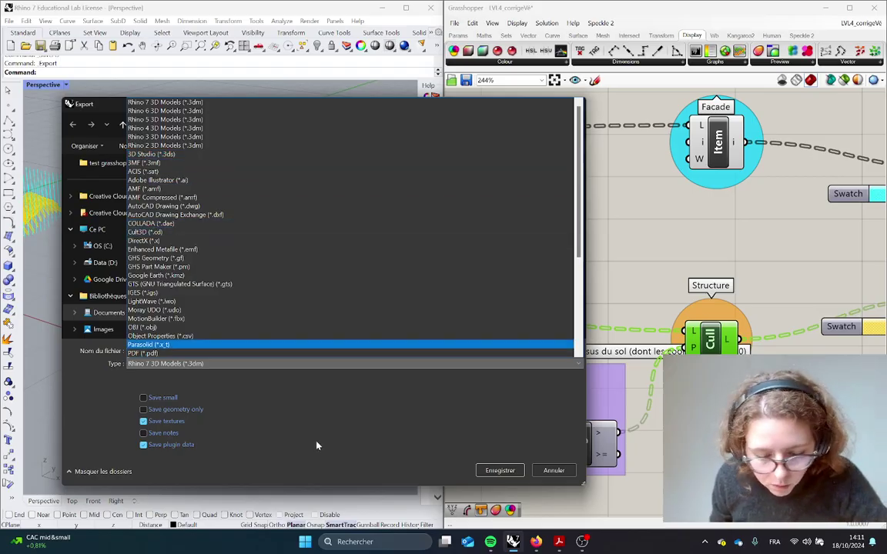
pyautogui.click(555, 442)
pyautogui.click(554, 470)
pyautogui.moveTo(231, 331); pyautogui.dragTo(329, 264, button='right')
pyautogui.click(275, 311)
pyautogui.click(270, 279)
pyautogui.moveTo(319, 308); pyautogui.dragTo(196, 246)
# Clear the selection and switch the Perspective view to Shaded display
pyautogui.press('Escape')
pyautogui.scroll(10, 215, 294)
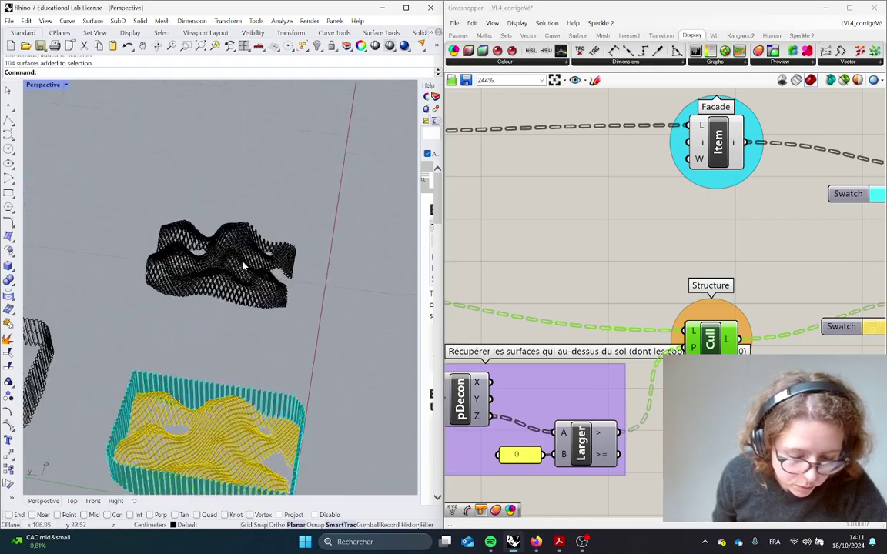
pyautogui.moveTo(216, 294); pyautogui.dragTo(254, 209, button='right')
pyautogui.click(66, 85)
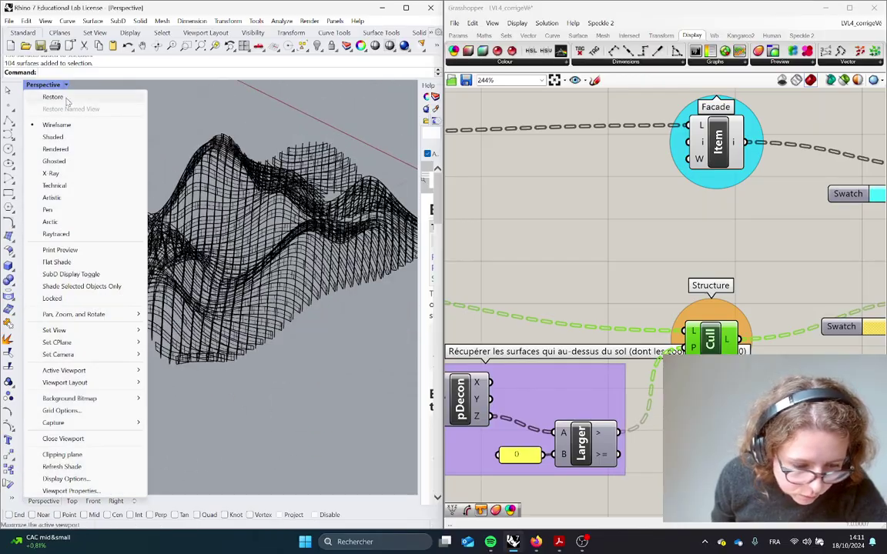
pyautogui.click(60, 124)
pyautogui.moveTo(286, 266); pyautogui.dragTo(84, 267, button='right')
# Select a strip at the terrain's front edge and orbit around the wavy mesh
pyautogui.click(150, 269)
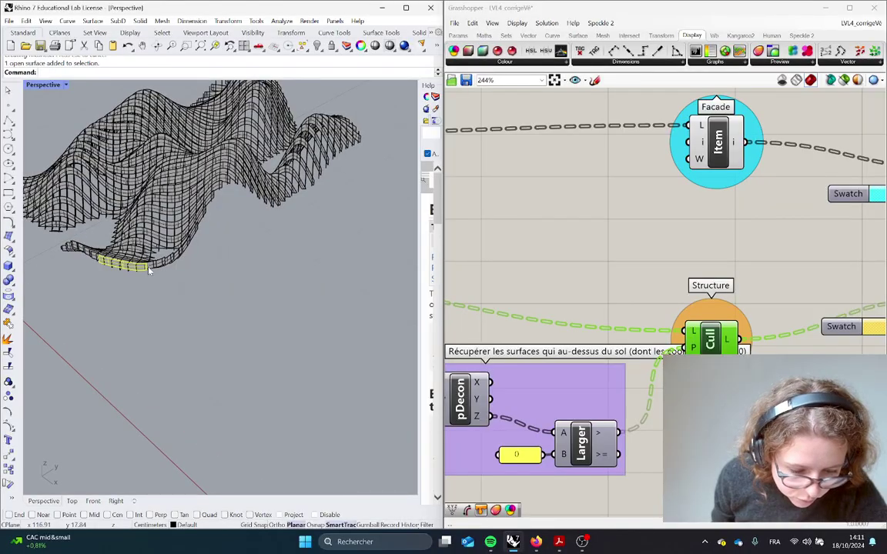
pyautogui.scroll(5, 131, 269)
pyautogui.scroll(-6, 149, 185)
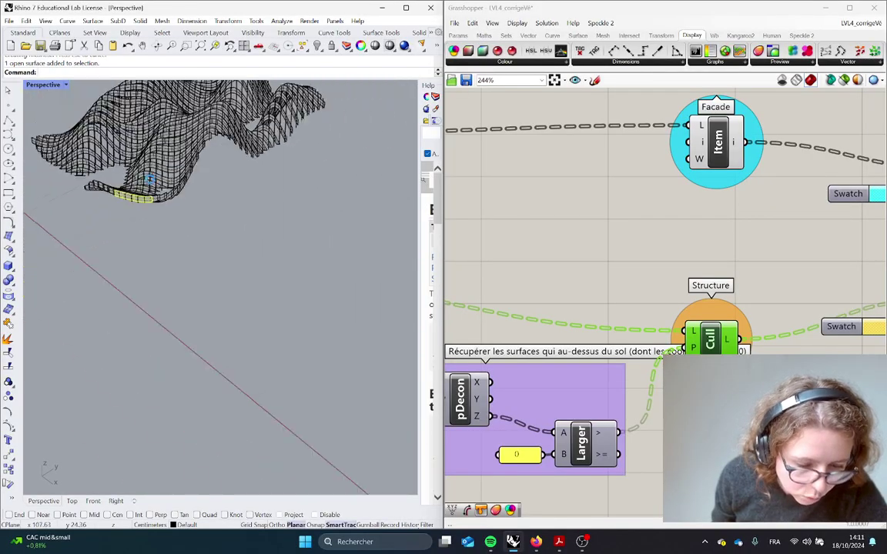
pyautogui.moveTo(129, 119)
pyautogui.mouseDown(button='right')
pyautogui.moveTo(175, 150)
pyautogui.moveTo(268, 138)
pyautogui.moveTo(414, 215)
pyautogui.mouseUp(button='right')
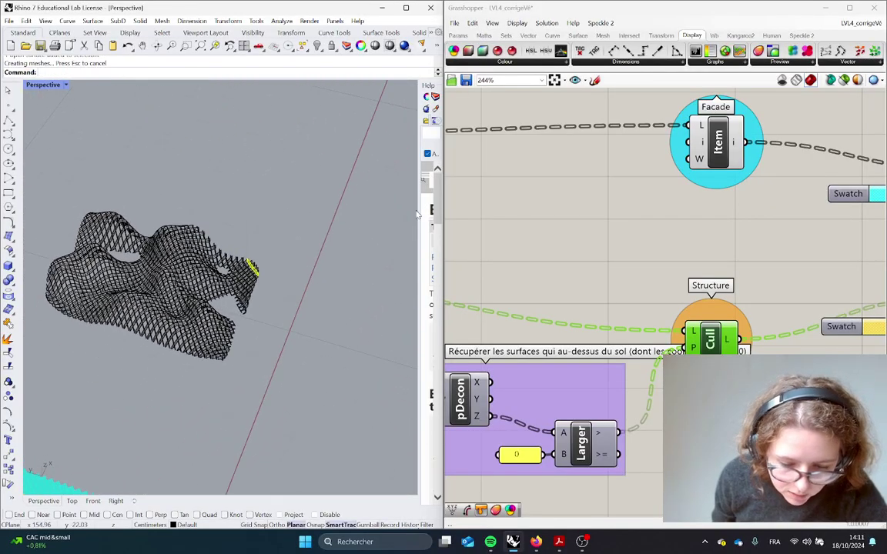
# Widen the side panel and show the Layers list instead of the Export help page
pyautogui.moveTo(417, 206); pyautogui.dragTo(299, 205)
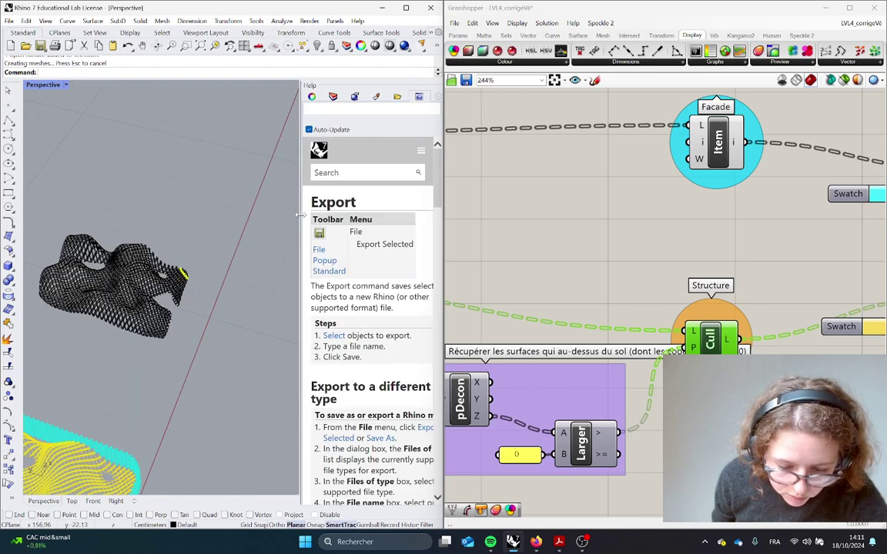
pyautogui.click(332, 97)
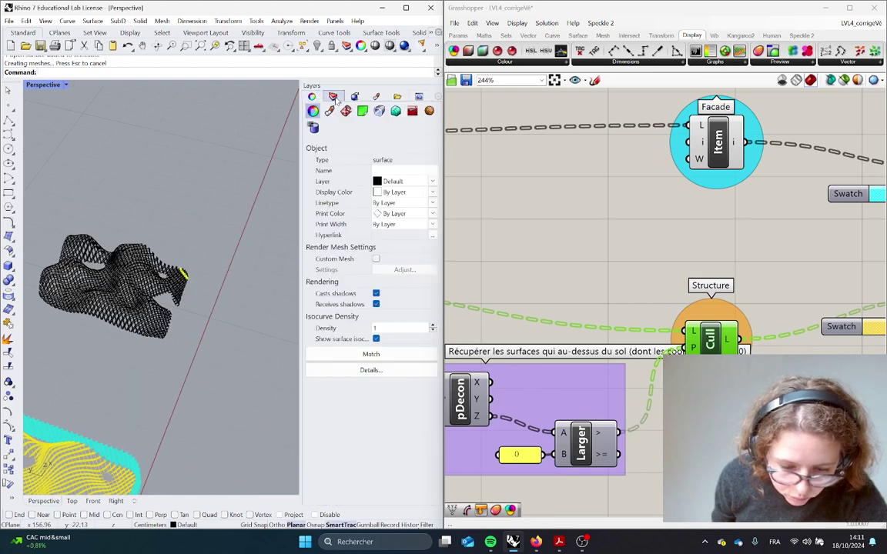
pyautogui.moveTo(190, 265); pyautogui.dragTo(182, 287, button='right')
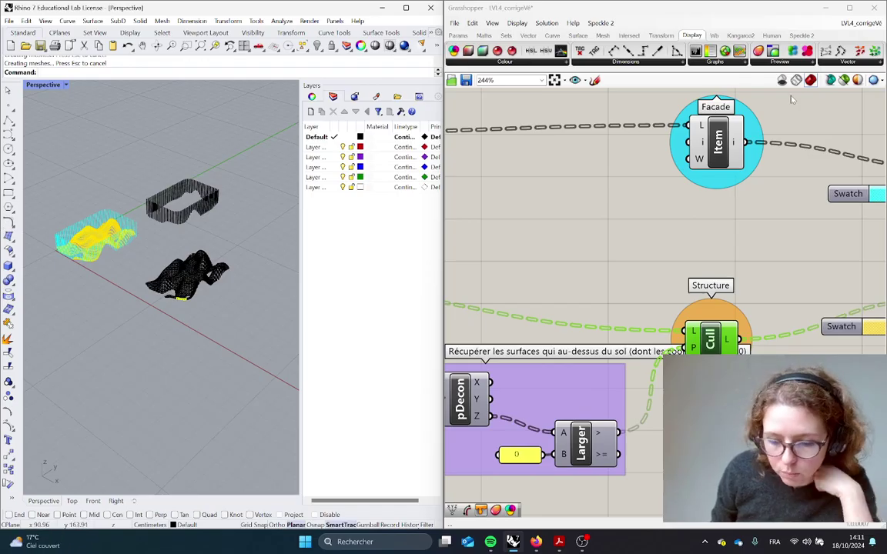
# Open the Human tab and delete both old black meshes from the Rhino view
pyautogui.click(774, 37)
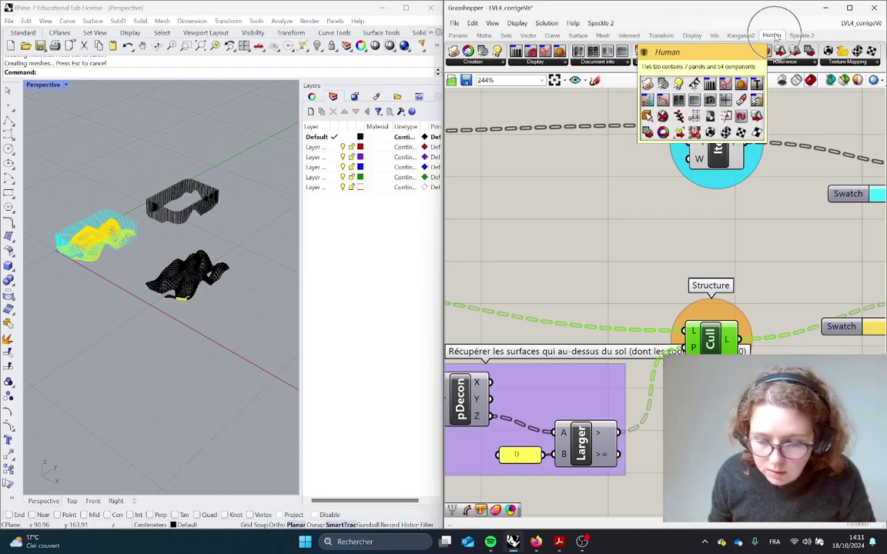
pyautogui.scroll(-3, 770, 277)
pyautogui.moveTo(769, 279); pyautogui.dragTo(582, 257, button='right')
pyautogui.scroll(1, 583, 256)
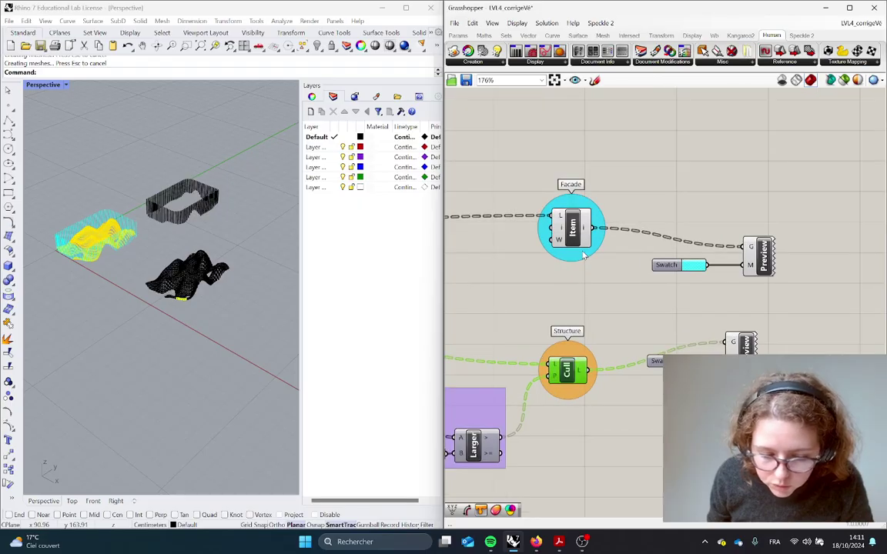
pyautogui.moveTo(183, 316); pyautogui.dragTo(142, 158)
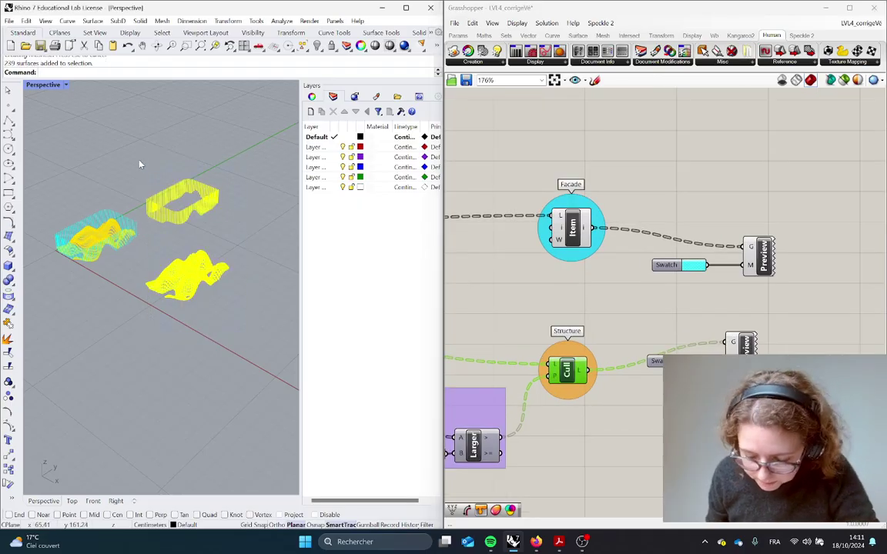
pyautogui.press('Delete')
# Add a Bake Geometry component from Human's Creation list to the canvas
pyautogui.scroll(2, 93, 262)
pyautogui.moveTo(660, 307); pyautogui.dragTo(711, 305, button='right')
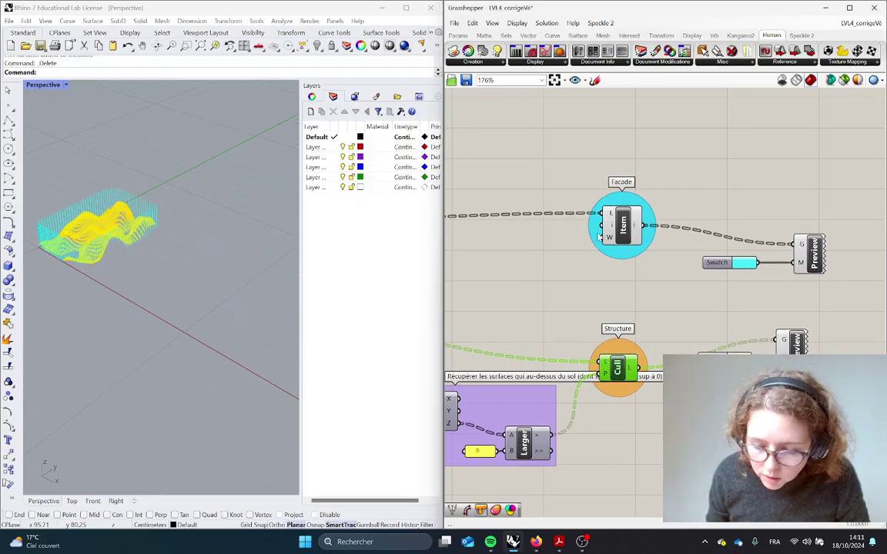
pyautogui.click(624, 225)
pyautogui.middleClick(625, 225)
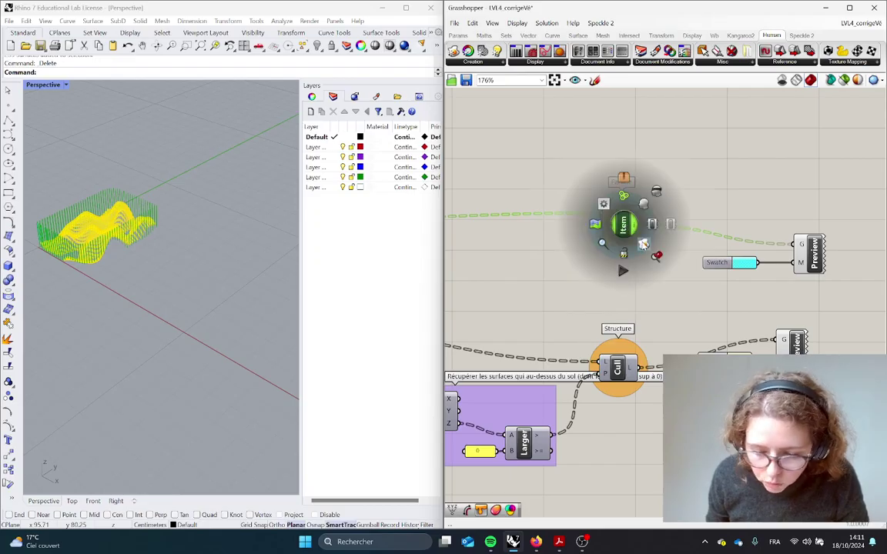
pyautogui.scroll(3, 642, 219)
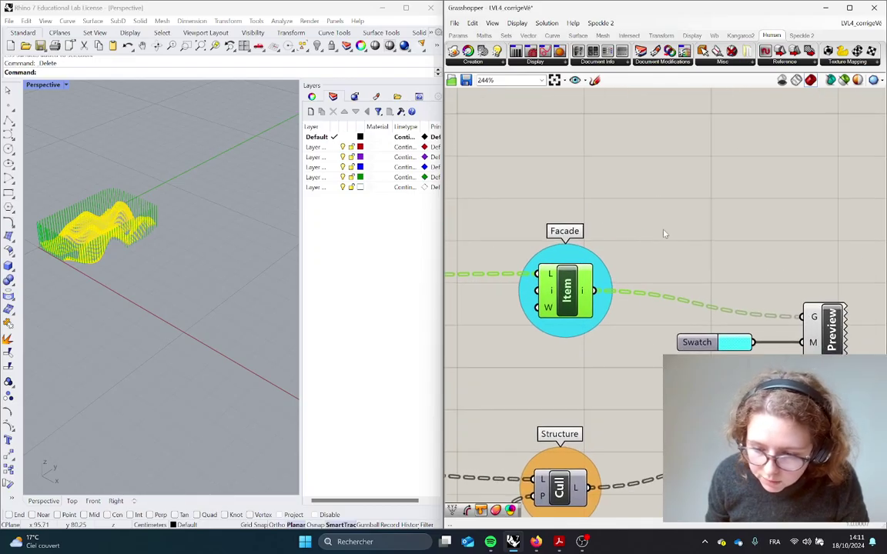
pyautogui.click(473, 63)
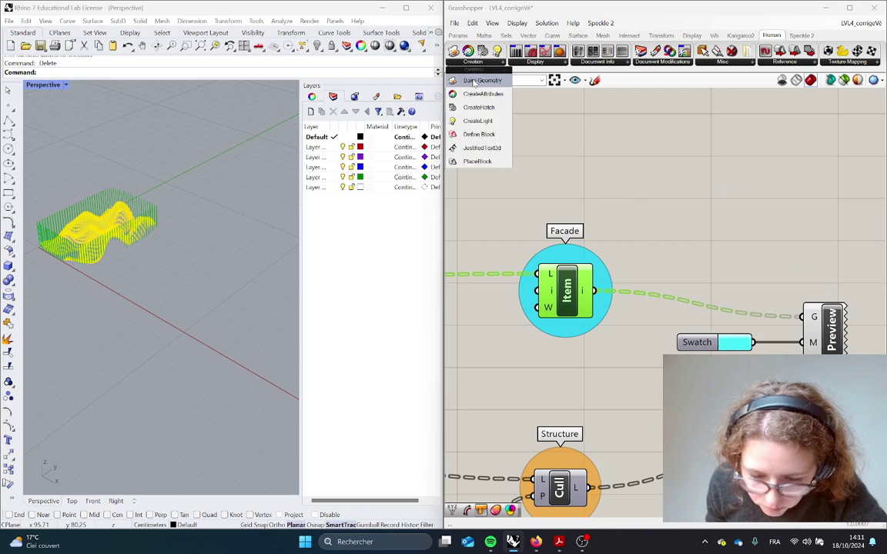
pyautogui.moveTo(481, 80); pyautogui.dragTo(675, 206)
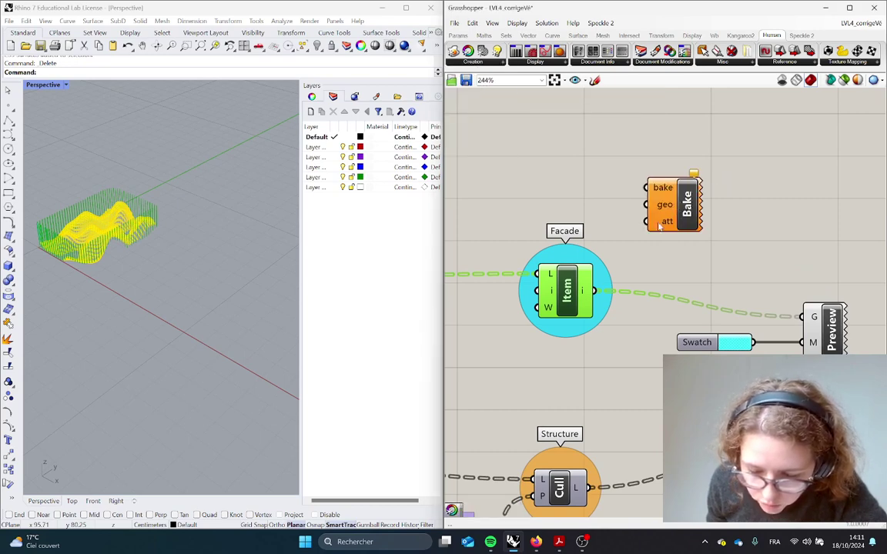
# Add a CreateAttributes component and arrange it and Bake beside the Facade group
pyautogui.click(476, 64)
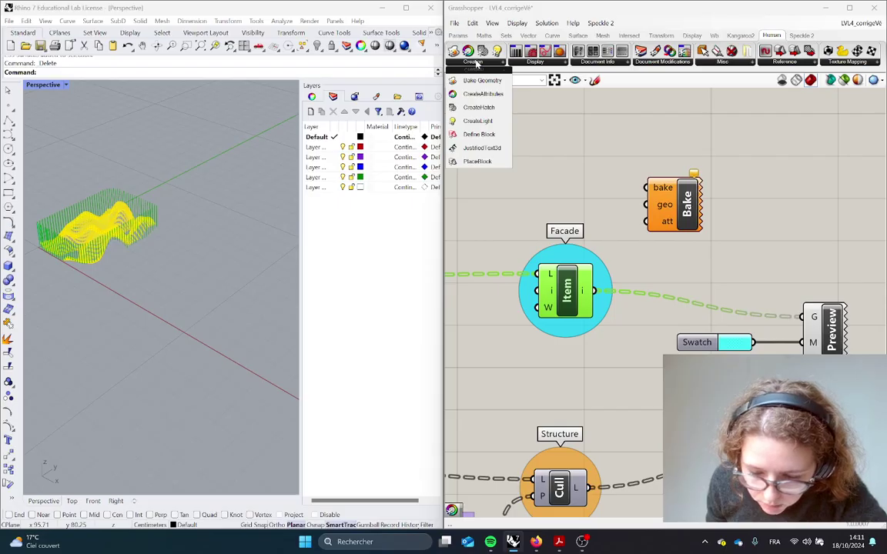
pyautogui.moveTo(482, 94); pyautogui.dragTo(548, 192)
pyautogui.moveTo(693, 217); pyautogui.dragTo(800, 178)
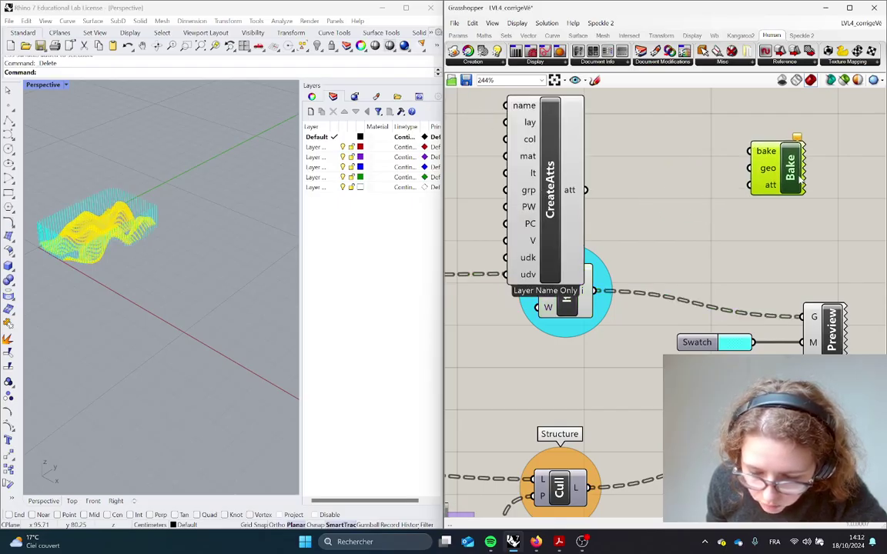
pyautogui.moveTo(560, 167); pyautogui.dragTo(693, 180)
pyautogui.click(747, 203)
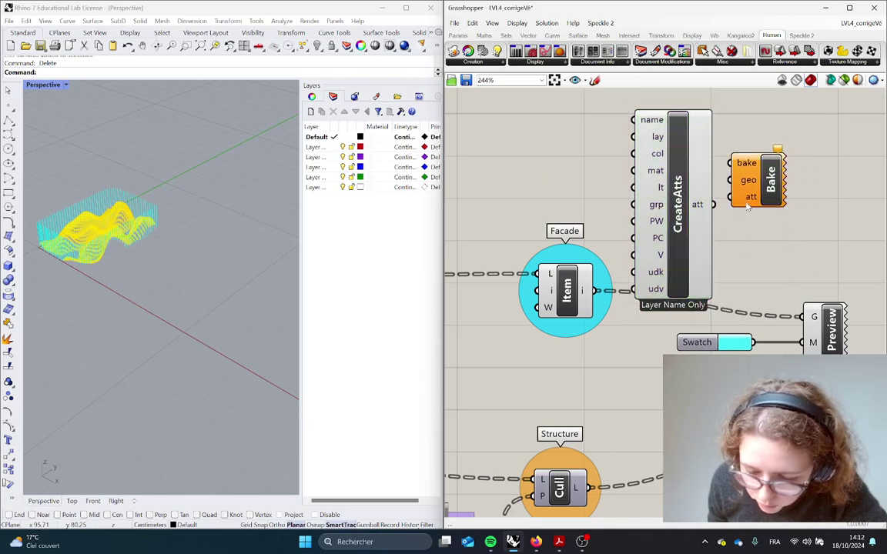
pyautogui.moveTo(758, 185); pyautogui.dragTo(781, 174)
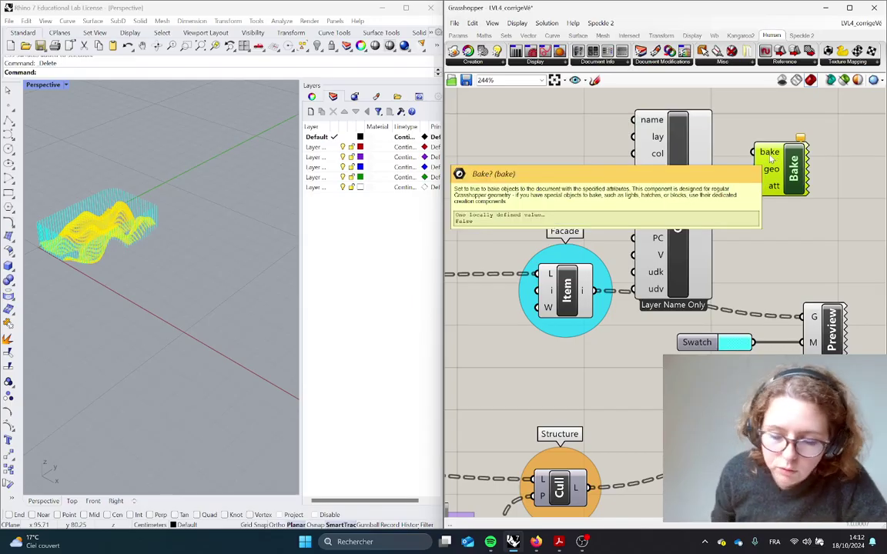
# Add a Button component and place it left of CreateAtts
pyautogui.doubleClick(714, 131)
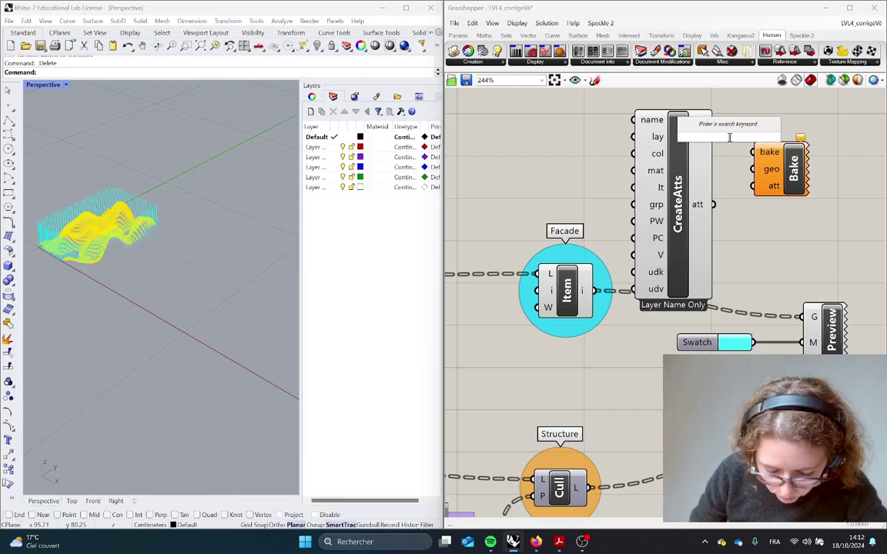
pyautogui.write('button')
pyautogui.press('Return')
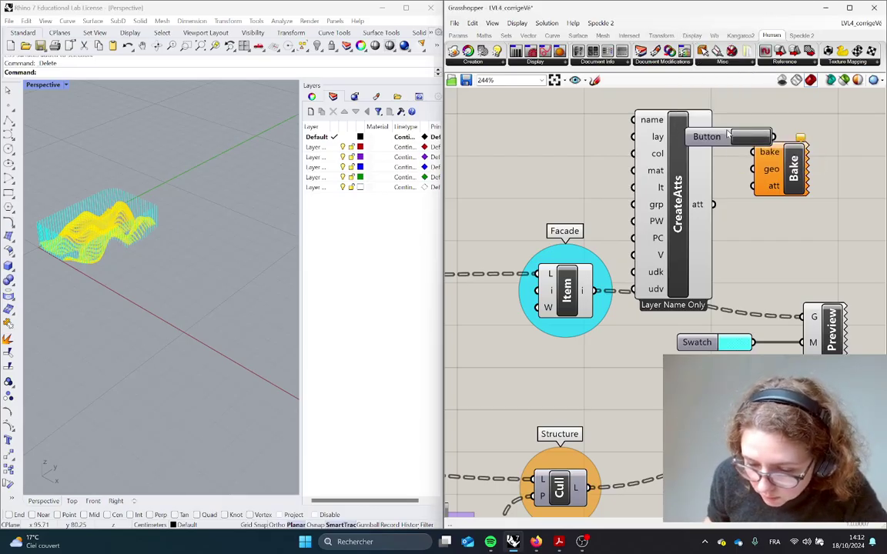
pyautogui.moveTo(714, 138); pyautogui.dragTo(673, 145)
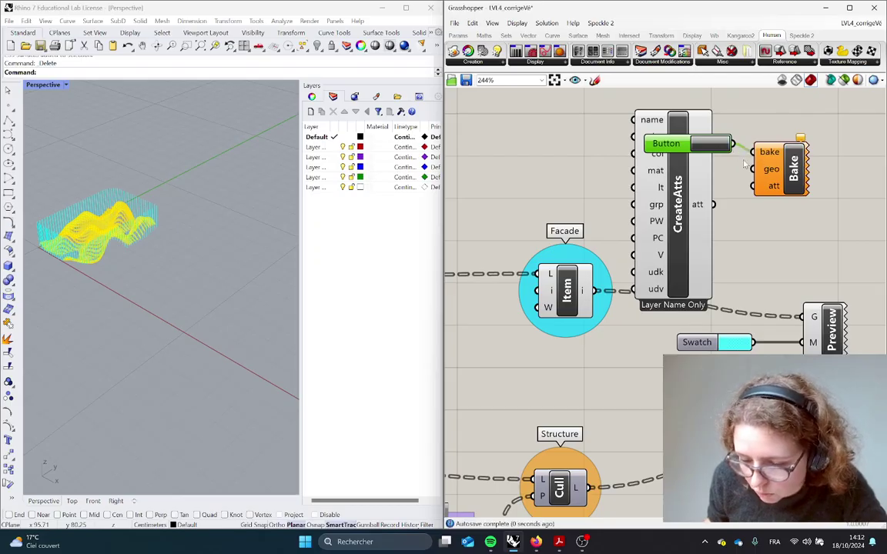
pyautogui.moveTo(674, 146); pyautogui.dragTo(536, 149)
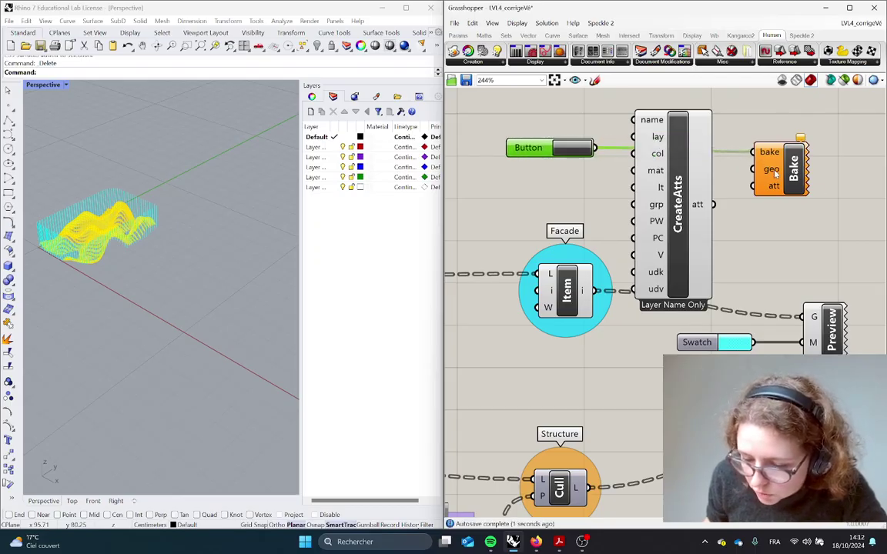
pyautogui.click(566, 289)
pyautogui.click(75, 233)
# Wire Facade items into Bake's geo and CreateAtts into Bake's att, then shift both right
pyautogui.moveTo(599, 297); pyautogui.dragTo(760, 173)
pyautogui.moveTo(777, 242); pyautogui.dragTo(690, 264, button='right')
pyautogui.scroll(-2, 689, 271)
pyautogui.moveTo(742, 262); pyautogui.dragTo(591, 176)
pyautogui.moveTo(643, 256); pyautogui.dragTo(824, 266)
pyautogui.moveTo(823, 265); pyautogui.dragTo(609, 283, button='right')
pyautogui.scroll(3, 633, 255)
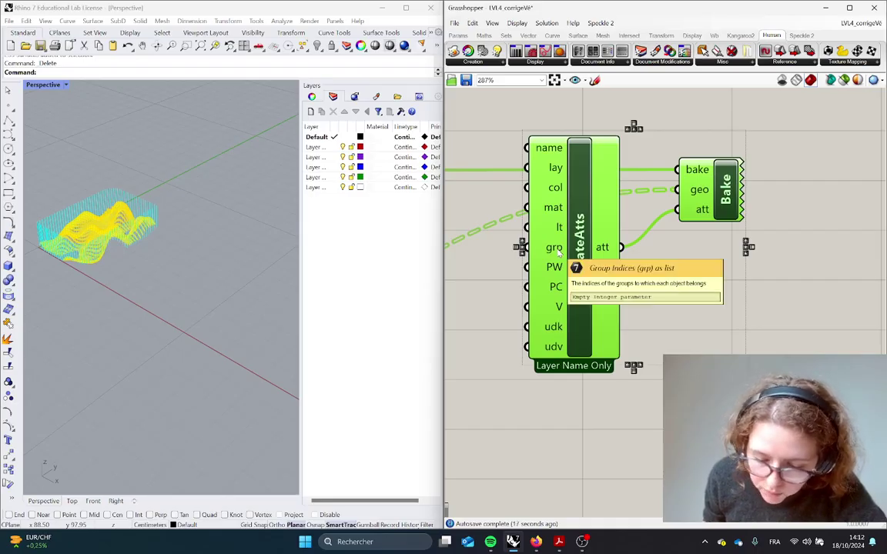
pyautogui.moveTo(587, 250); pyautogui.dragTo(702, 264, button='right')
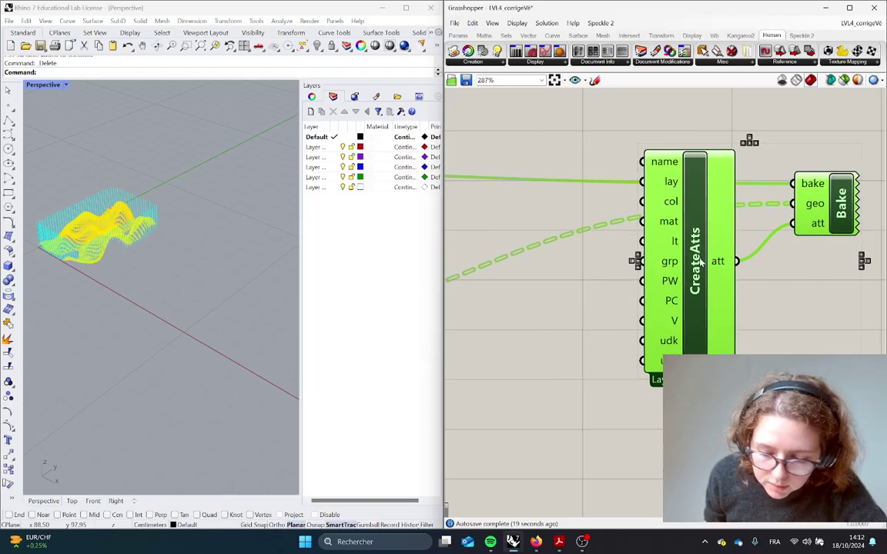
pyautogui.doubleClick(548, 310)
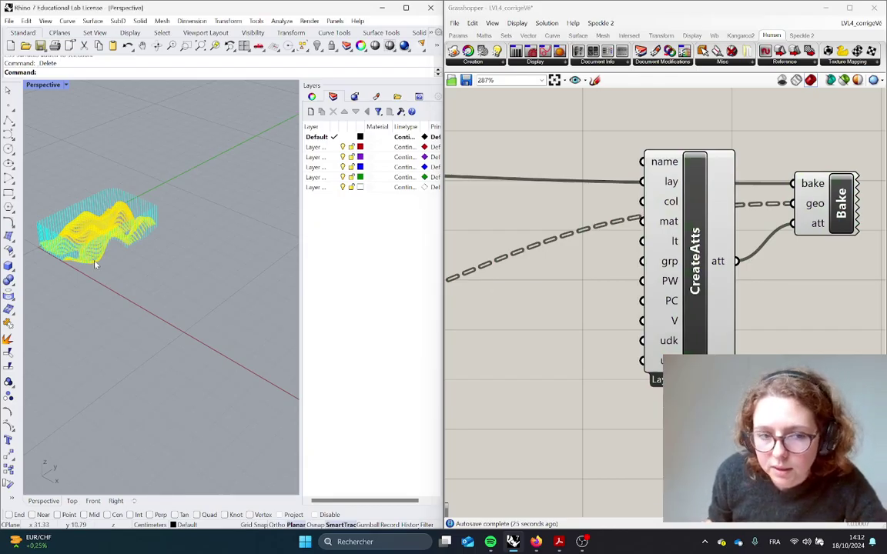
pyautogui.scroll(7, 67, 197)
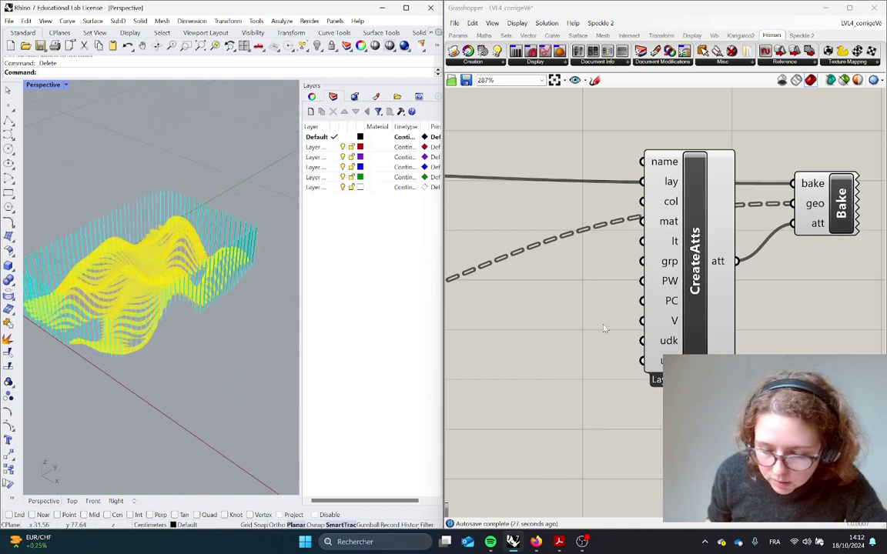
# Add a Panel containing 1 and set it beside CreateAtts' grp input
pyautogui.doubleClick(579, 322)
pyautogui.write('panel')
pyautogui.press('Return')
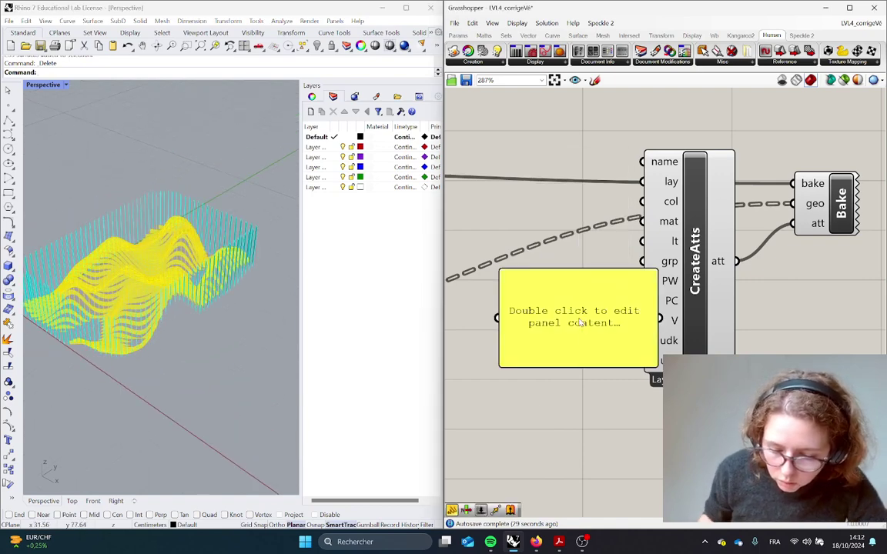
pyautogui.doubleClick(579, 319)
pyautogui.write('1')
pyautogui.click(604, 390)
pyautogui.moveTo(593, 331); pyautogui.dragTo(560, 314)
pyautogui.moveTo(623, 348); pyautogui.dragTo(691, 360)
# Bring the Button next to Bake into view and press it to bake the facade fins
pyautogui.scroll(-1, 680, 309)
pyautogui.click(814, 209)
pyautogui.scroll(-2, 801, 208)
pyautogui.moveTo(612, 177); pyautogui.dragTo(832, 178, button='right')
pyautogui.moveTo(636, 216); pyautogui.dragTo(695, 197)
pyautogui.scroll(-5, 510, 198)
pyautogui.scroll(5, 705, 203)
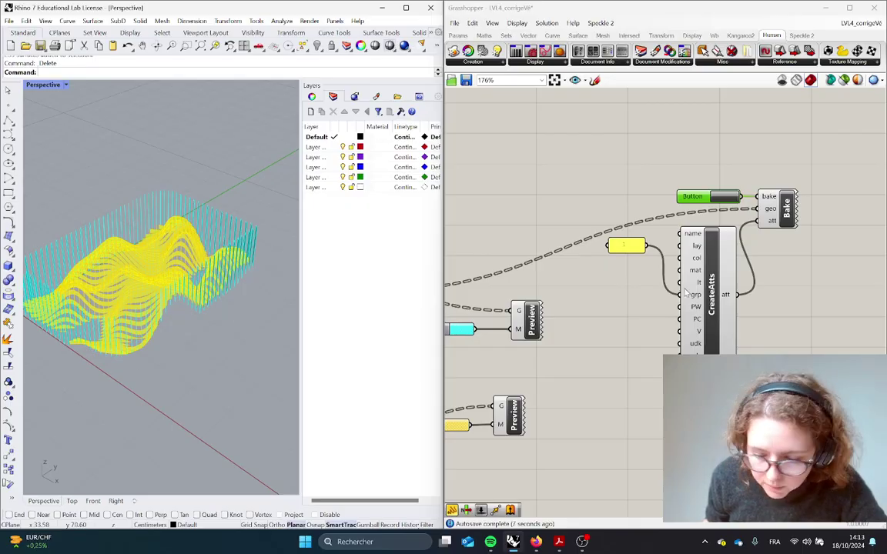
pyautogui.scroll(2, 691, 294)
pyautogui.click(647, 180)
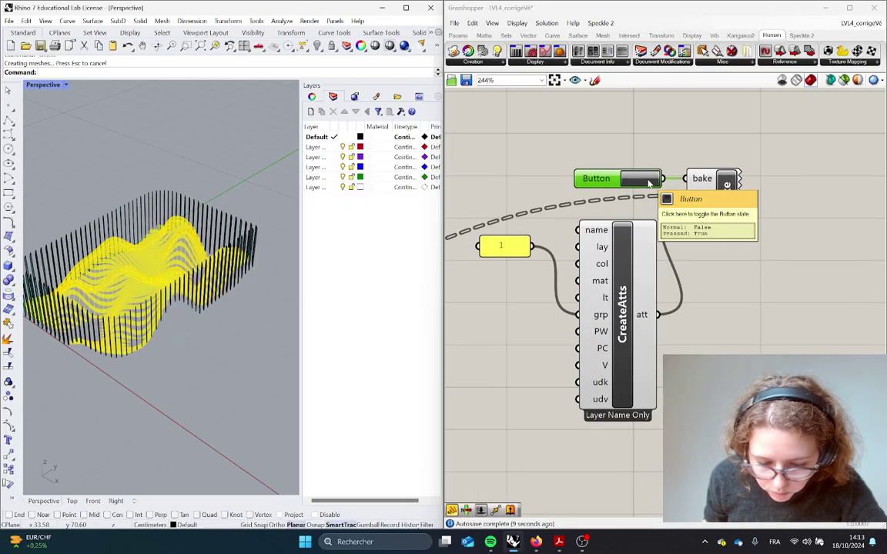
# Shrink the model view and widen the Layers panel so Layer 01–Layer 05 read fully
pyautogui.scroll(-3, 229, 266)
pyautogui.moveTo(230, 266); pyautogui.dragTo(216, 188)
pyautogui.scroll(2, 208, 172)
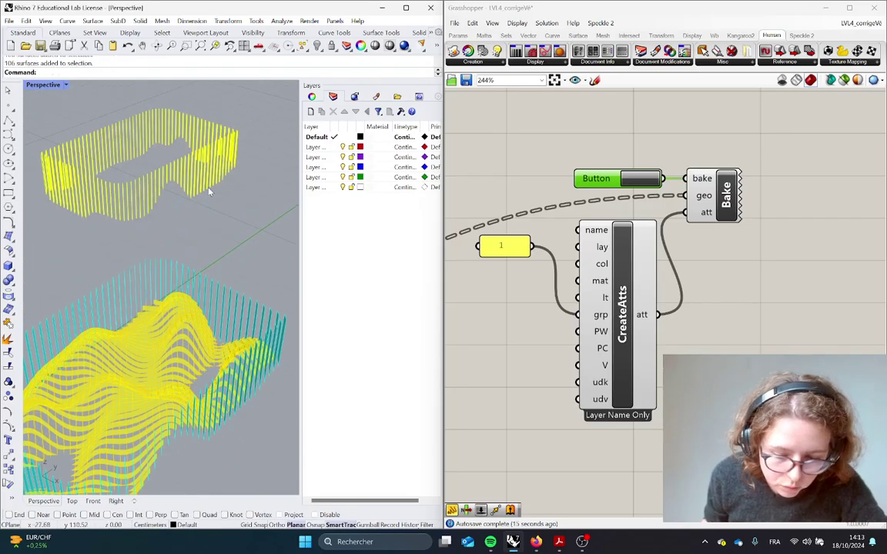
pyautogui.scroll(-3, 206, 186)
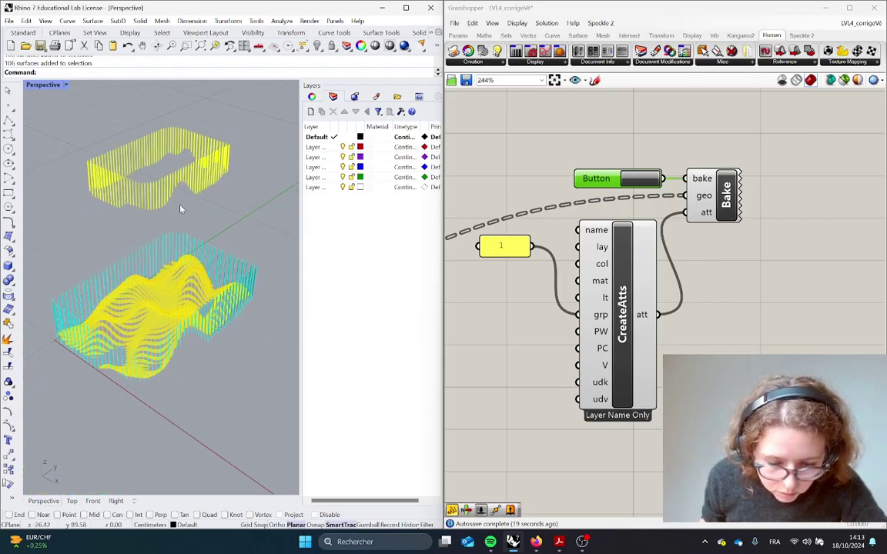
pyautogui.moveTo(303, 210); pyautogui.dragTo(257, 213)
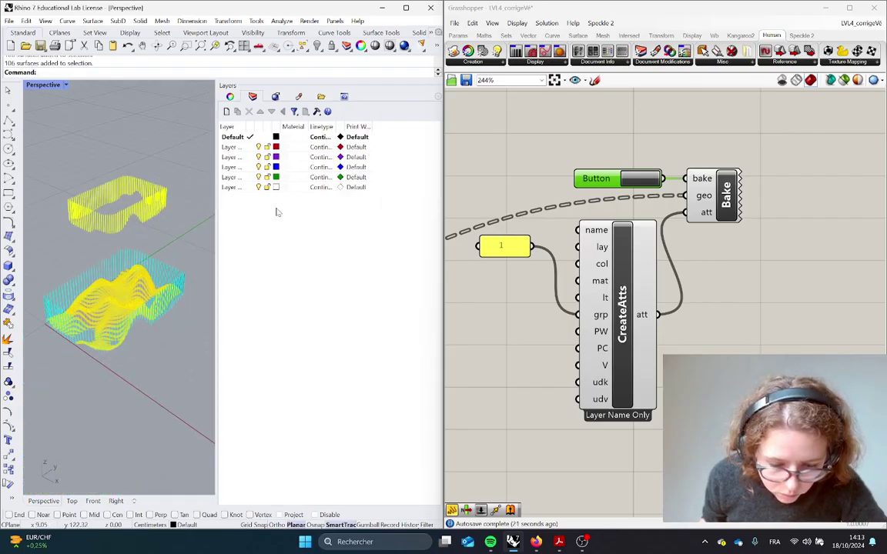
pyautogui.moveTo(253, 125); pyautogui.dragTo(261, 124)
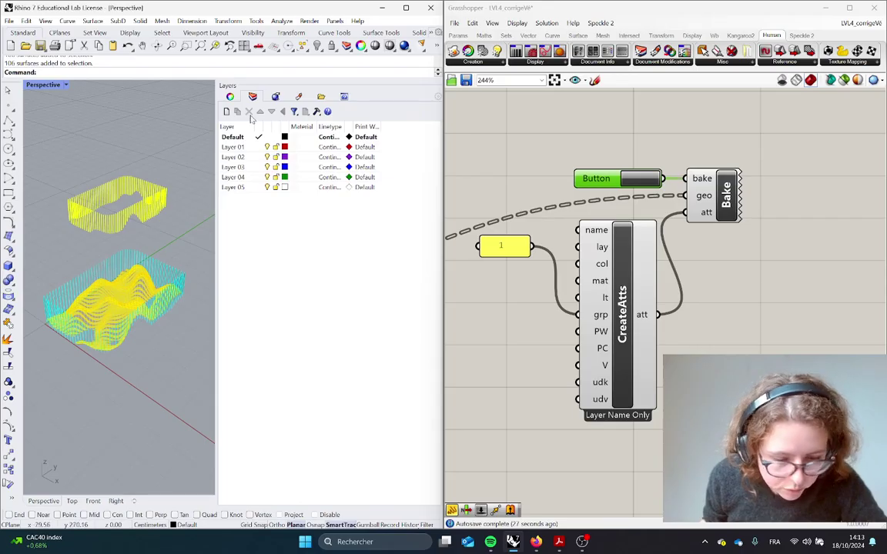
# Create a new Rhino layer named test
pyautogui.click(227, 112)
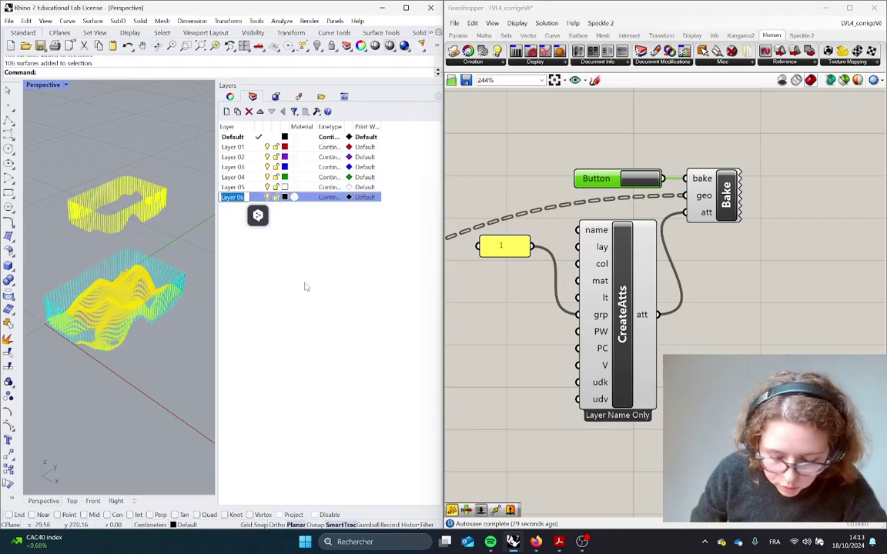
pyautogui.write('test')
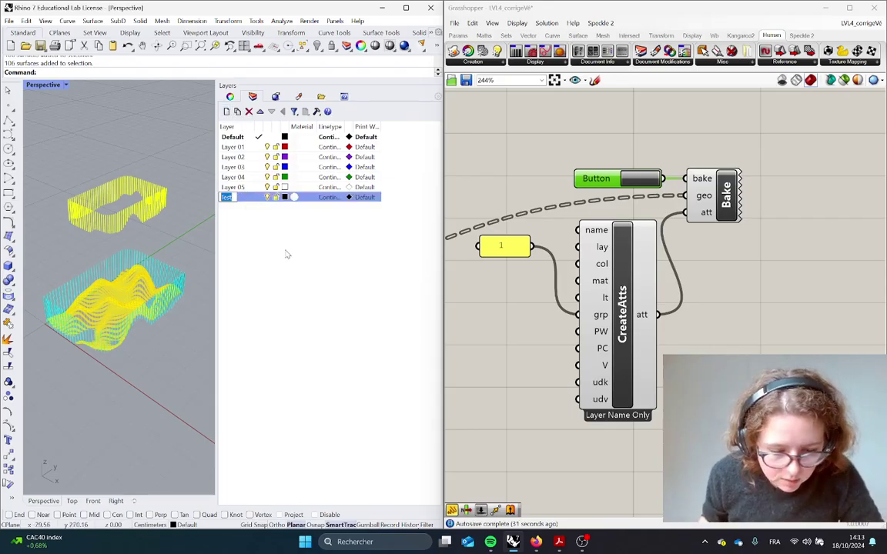
pyautogui.click(280, 265)
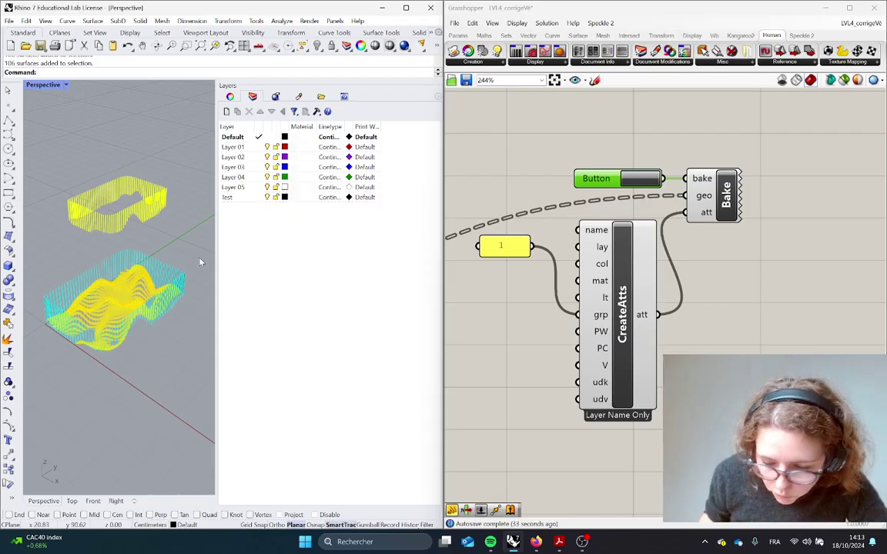
pyautogui.click(513, 247)
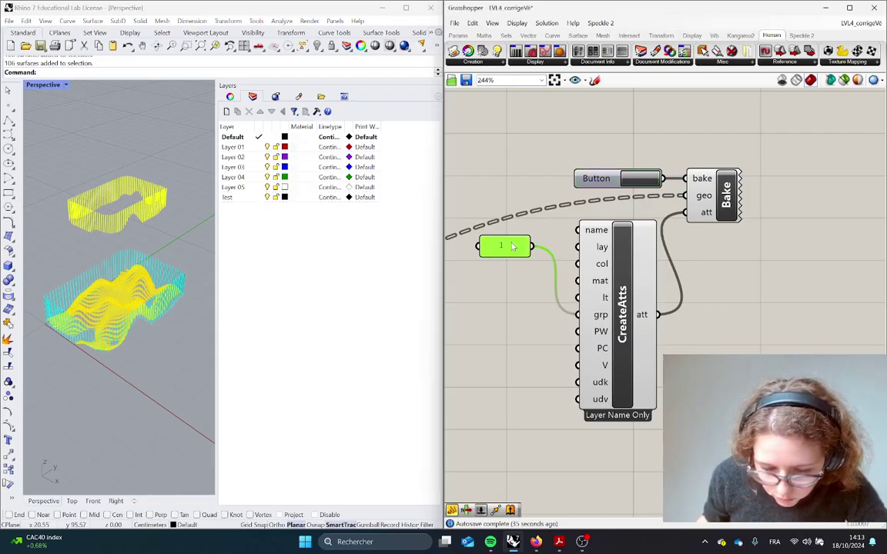
pyautogui.rightClick(509, 252)
pyautogui.click(448, 254)
# Place a new Panel on the canvas and set its text to Test
pyautogui.doubleClick(491, 283)
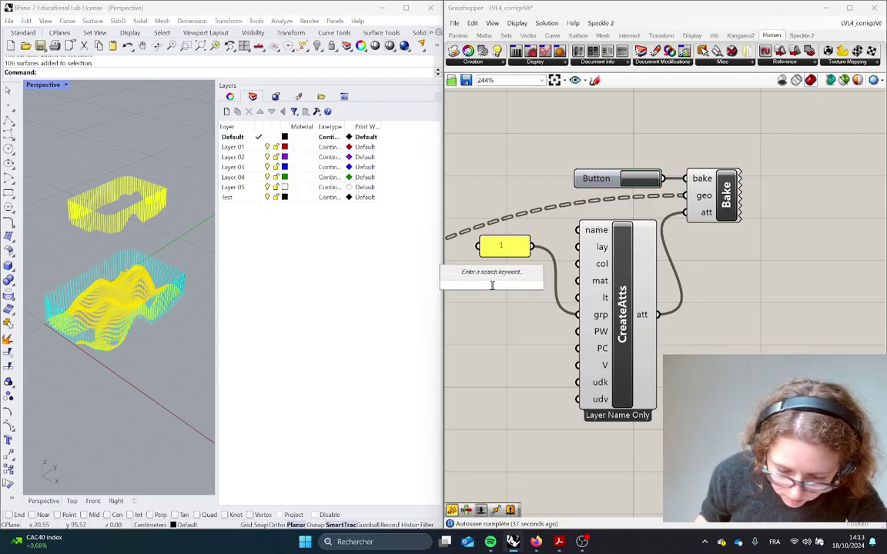
pyautogui.write('pa')
pyautogui.click(466, 219)
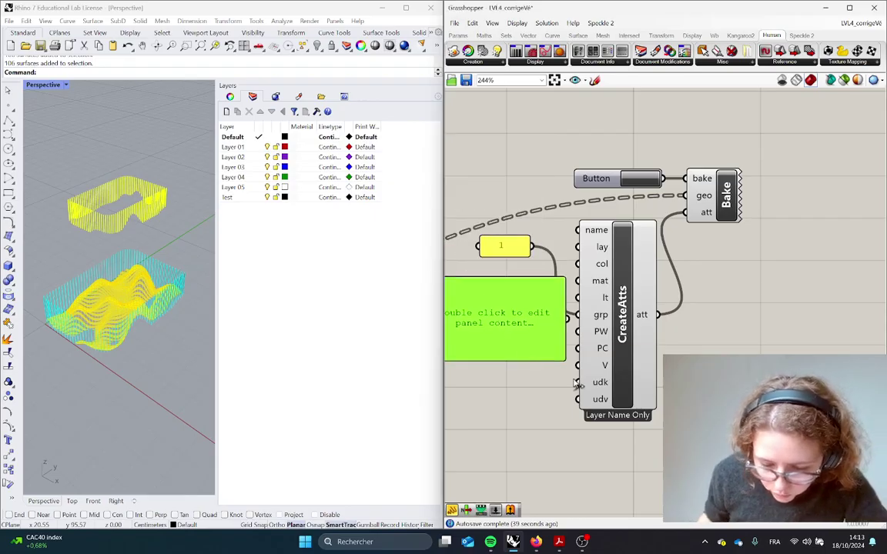
pyautogui.moveTo(560, 355); pyautogui.dragTo(536, 312)
pyautogui.moveTo(485, 299); pyautogui.dragTo(497, 320)
pyautogui.doubleClick(506, 317)
pyautogui.write('test')
pyautogui.hotkey('ctrl', 'a')
pyautogui.write('Test')
pyautogui.click(519, 369)
# Wire the Test panel into CreateAtts' lay input and tidy the component layout
pyautogui.moveTo(533, 313); pyautogui.dragTo(576, 248)
pyautogui.moveTo(629, 343); pyautogui.dragTo(679, 348)
pyautogui.moveTo(462, 308); pyautogui.dragTo(487, 306)
pyautogui.moveTo(731, 202); pyautogui.dragTo(791, 210)
pyautogui.click(243, 205)
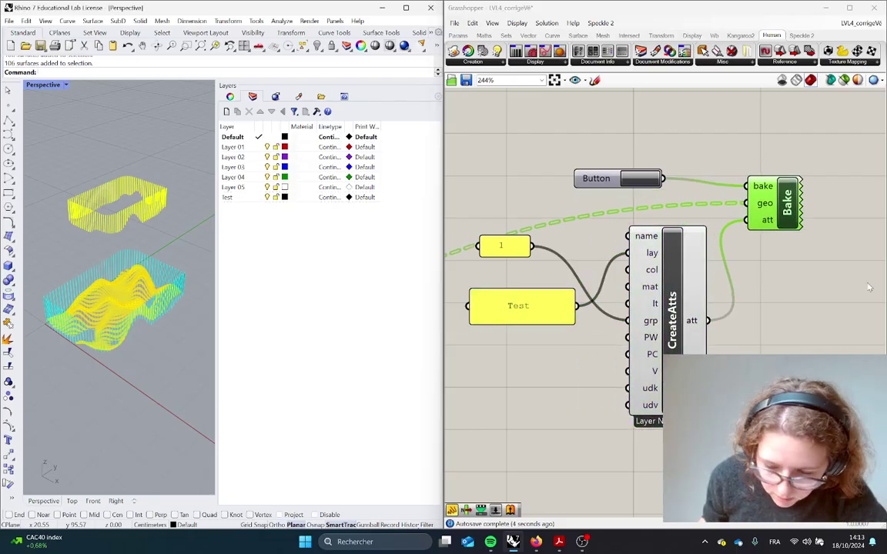
pyautogui.click(802, 305)
# Bake the geometry onto the test layer, then select and lift its objects in Rhino
pyautogui.click(651, 179)
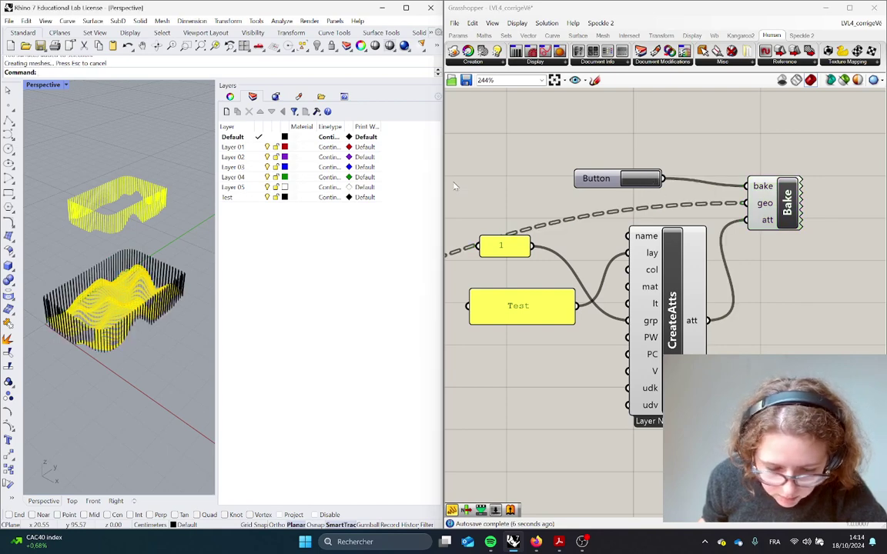
pyautogui.click(247, 216)
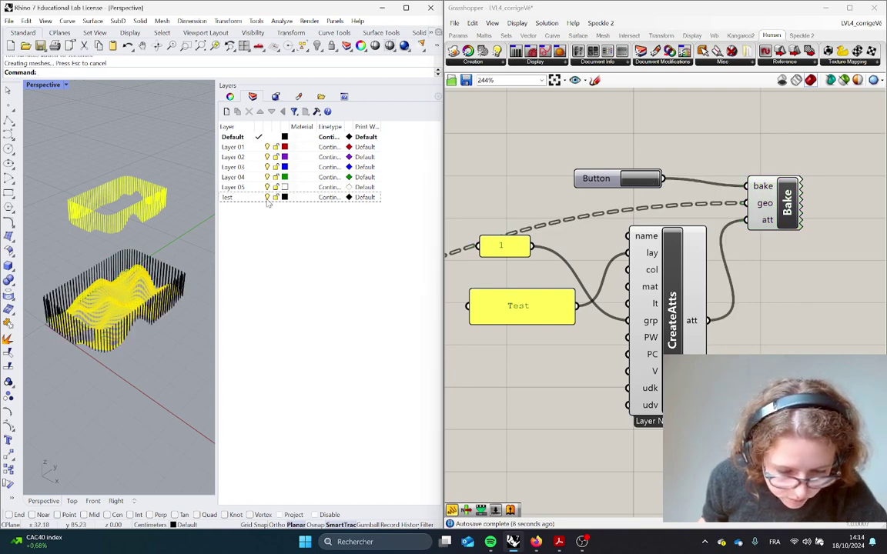
pyautogui.click(269, 199)
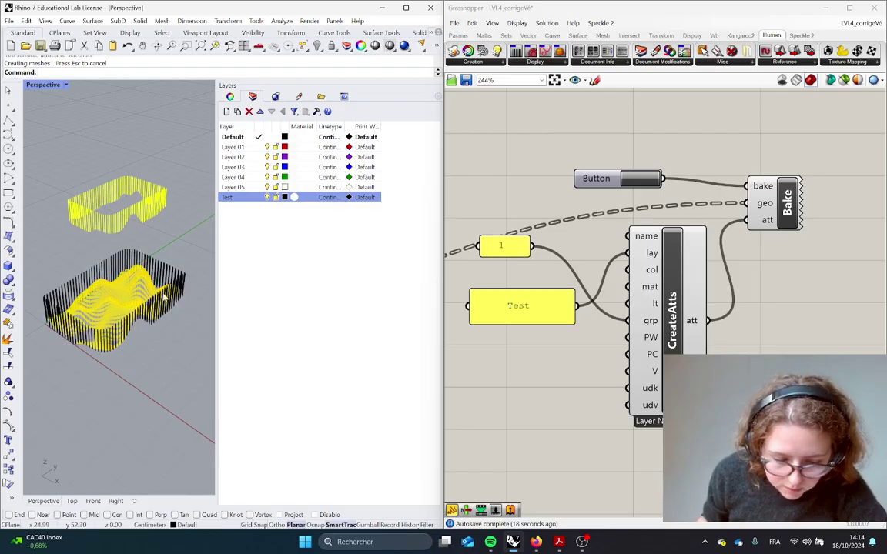
pyautogui.moveTo(158, 258); pyautogui.dragTo(150, 194)
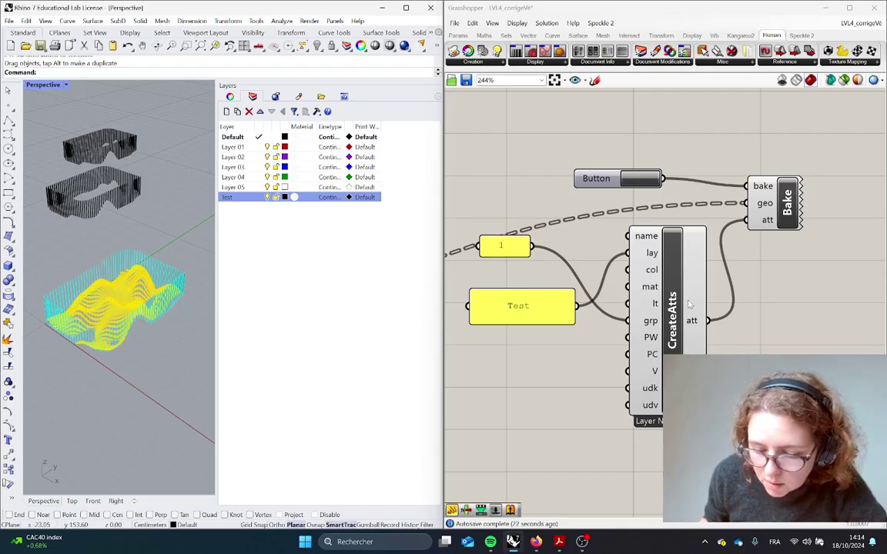
# Select groups of canvas components, refocus Rhino, and switch to the Speckle dashboard in Firefox
pyautogui.moveTo(762, 397); pyautogui.dragTo(603, 198)
pyautogui.moveTo(789, 399); pyautogui.dragTo(600, 123)
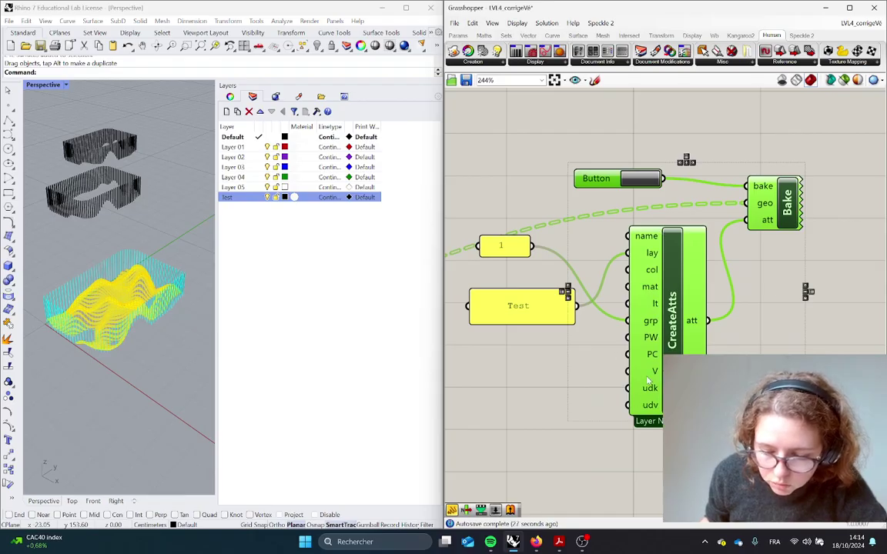
pyautogui.click(394, 293)
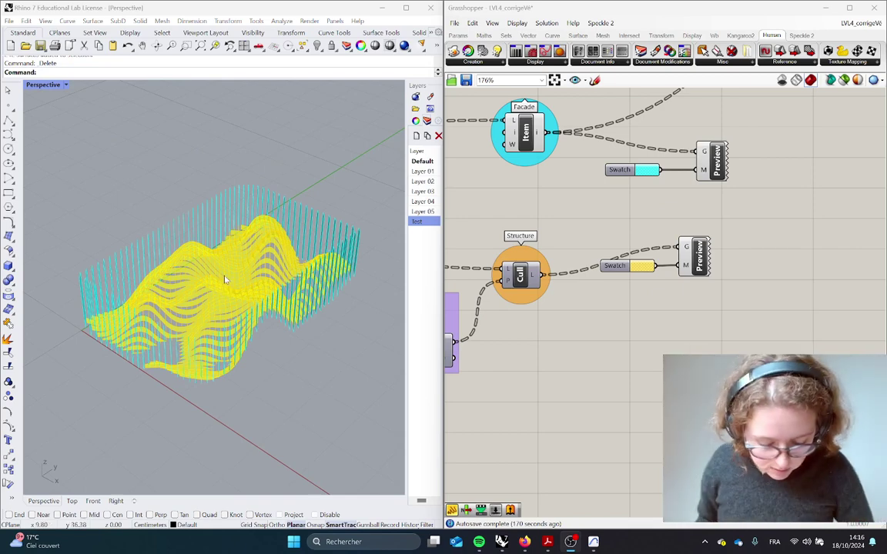
pyautogui.hotkey('alt', 'Tab')
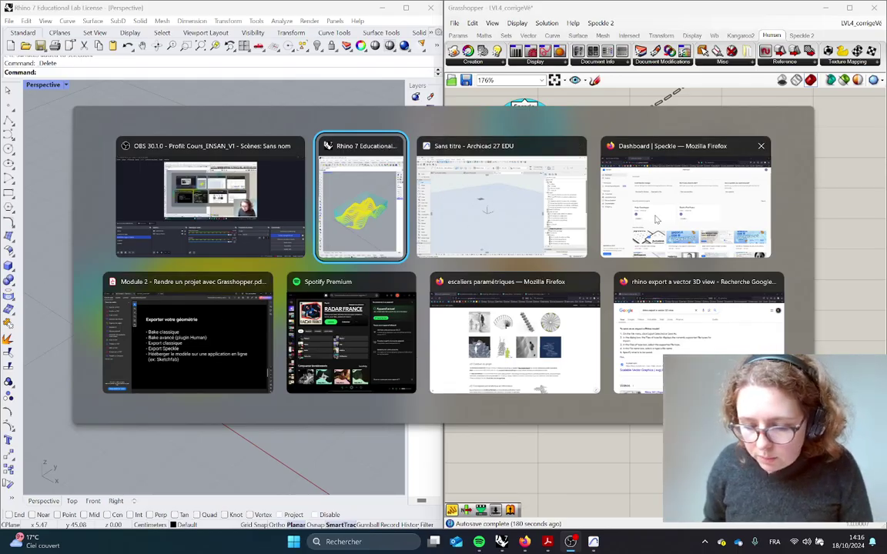
pyautogui.click(659, 219)
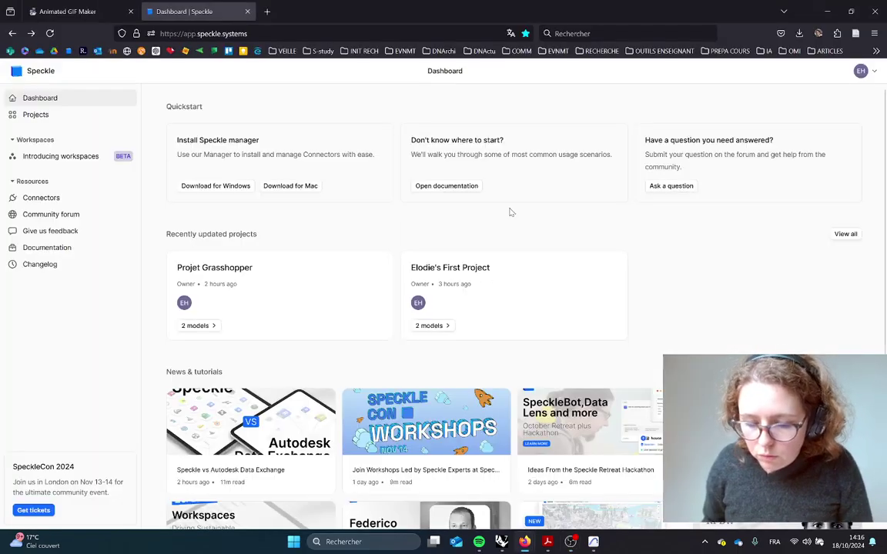
# Search 'speckle 3D' in a new Firefox tab, browse the Speckle website, then return to the dashboard tab
pyautogui.click(267, 11)
pyautogui.write('speckle 3D')
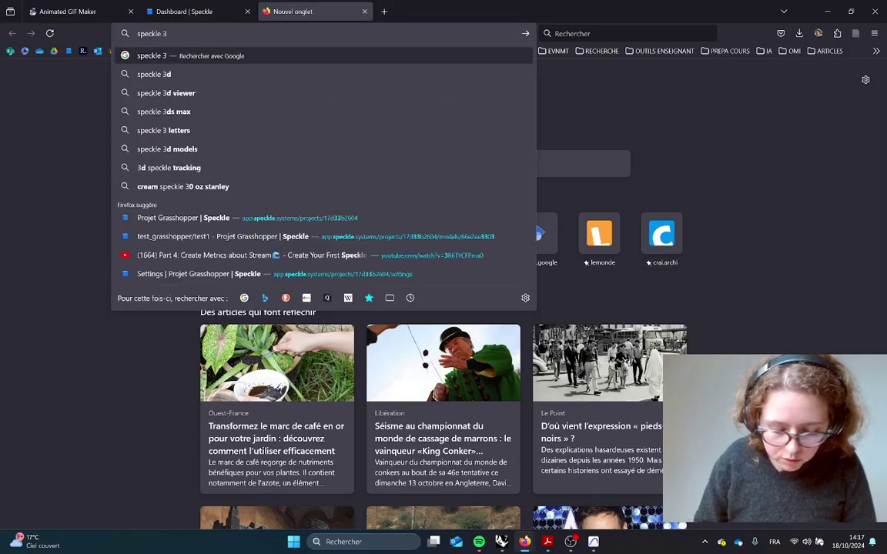
pyautogui.press('Return')
pyautogui.click(58, 230)
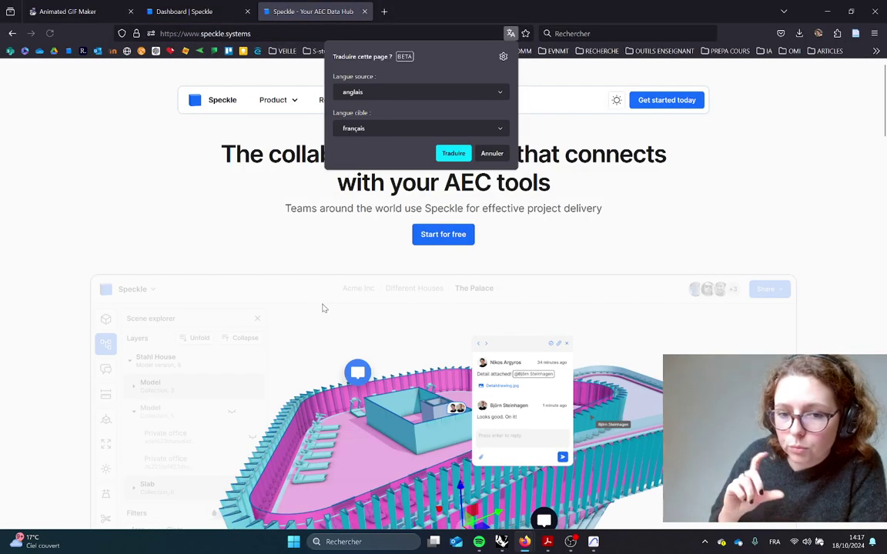
pyautogui.scroll(-3, 277, 322)
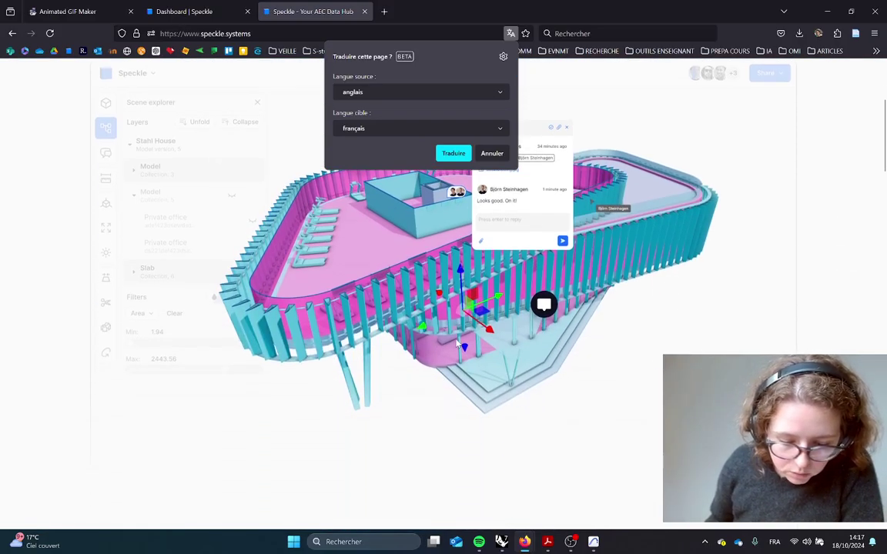
pyautogui.scroll(-10, 339, 355)
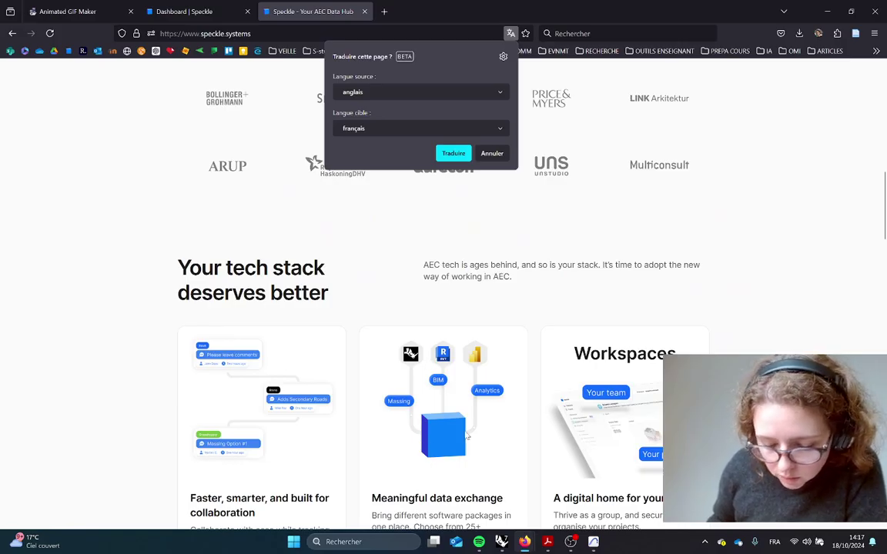
pyautogui.scroll(10, 484, 425)
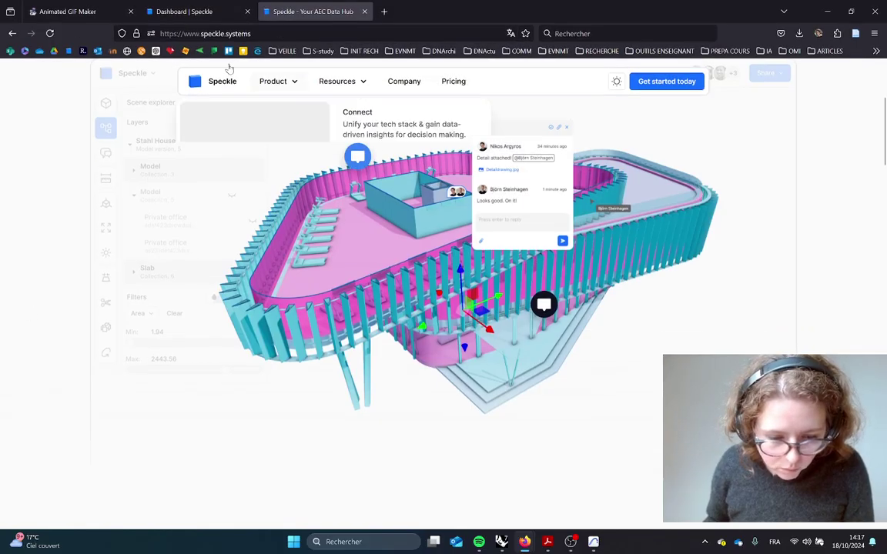
pyautogui.click(194, 12)
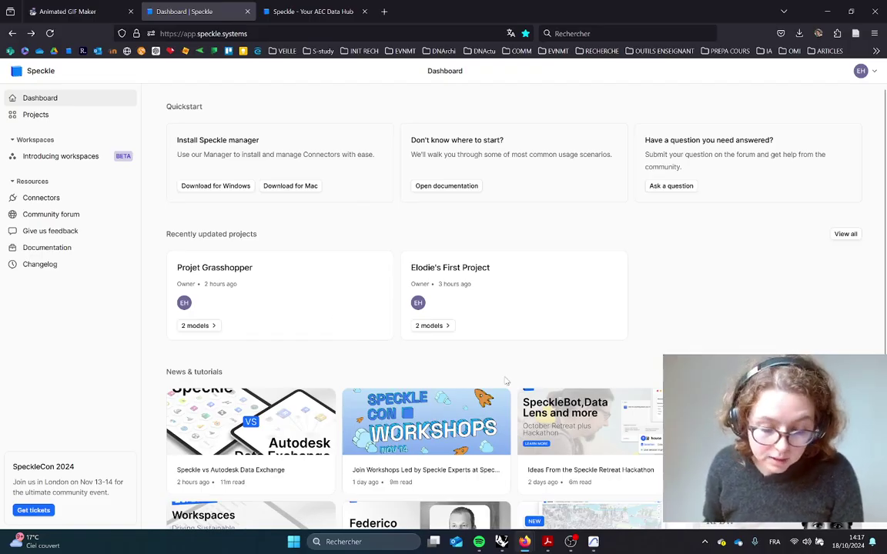
# Switch back to Grasshopper and show the Speckle 2 tab's Send/Rec component list
pyautogui.hotkey('alt', 'Tab')
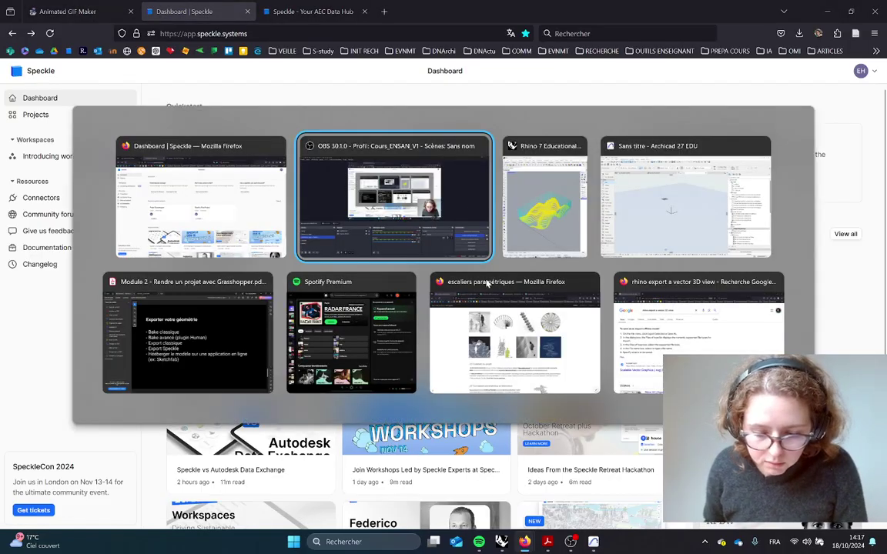
pyautogui.click(550, 231)
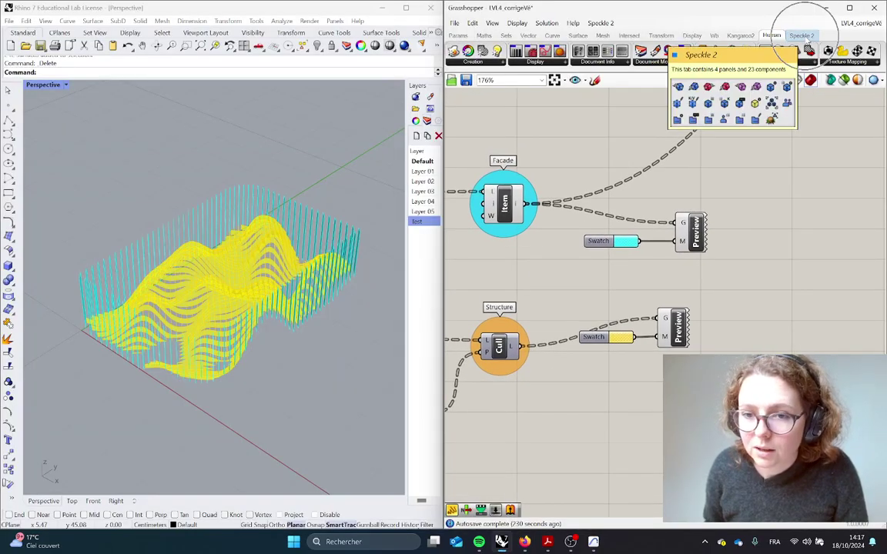
pyautogui.click(802, 35)
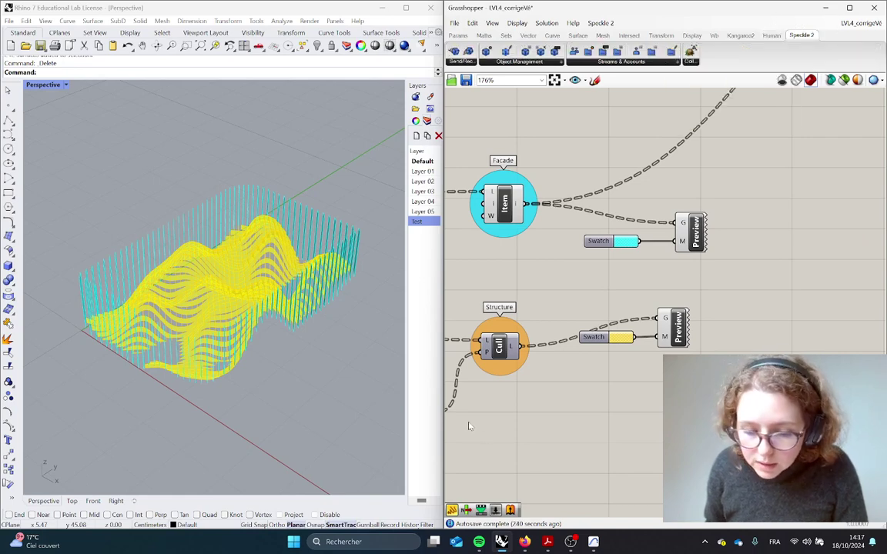
pyautogui.click(458, 63)
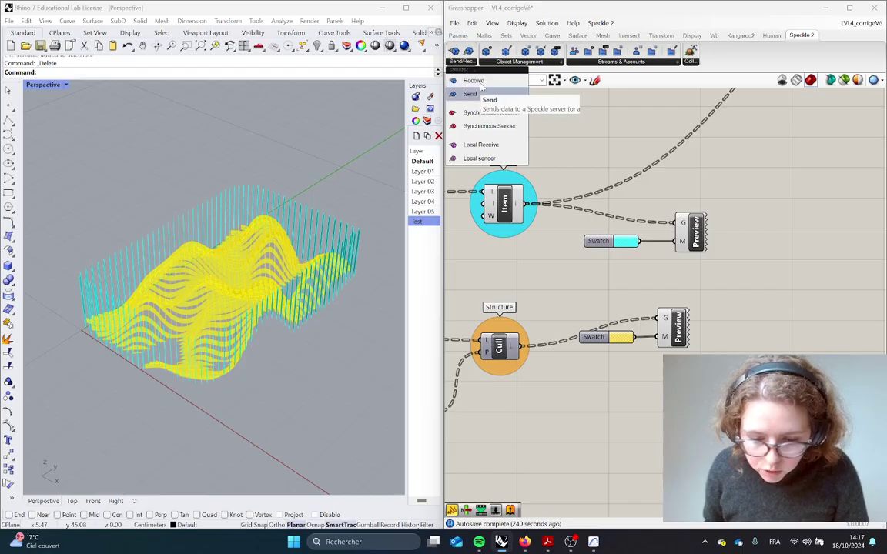
# Place a Speckle Send component and wire the Facade item output into its data input
pyautogui.click(477, 94)
pyautogui.click(762, 176)
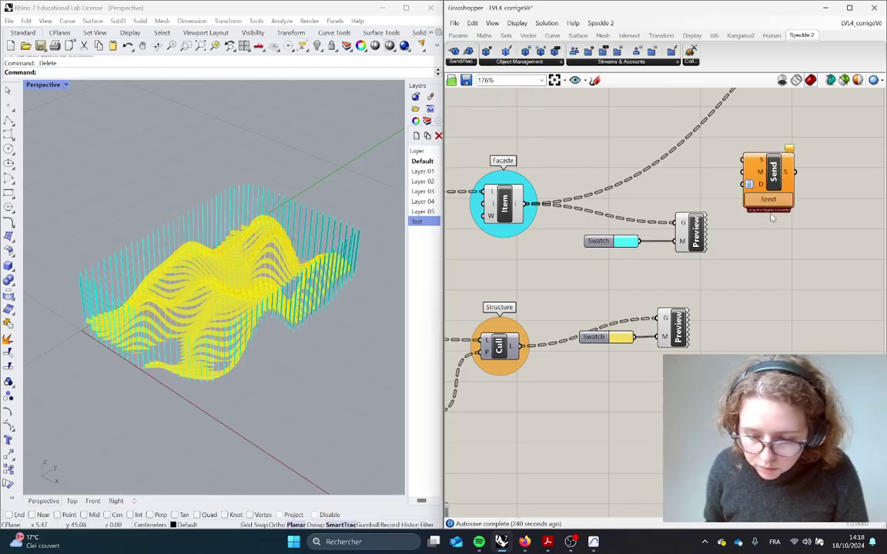
pyautogui.scroll(4, 758, 185)
pyautogui.moveTo(756, 203); pyautogui.dragTo(790, 216)
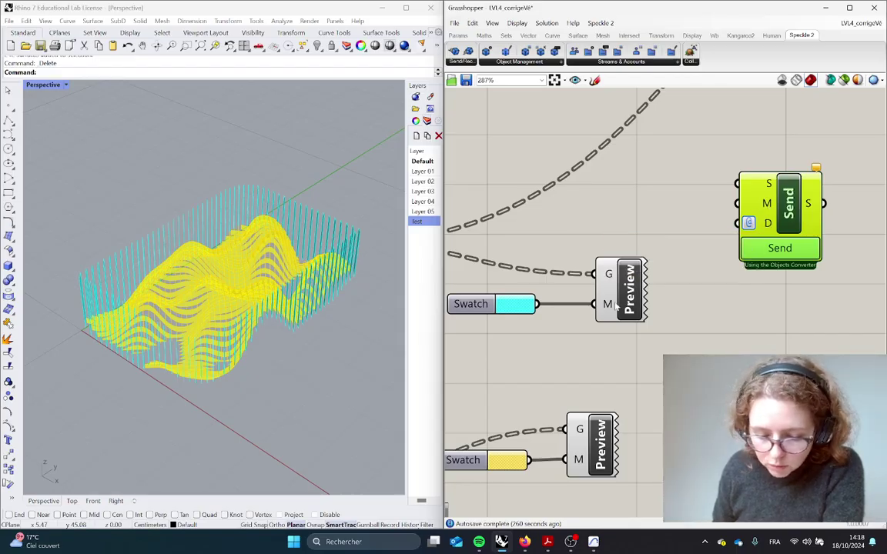
pyautogui.scroll(-3, 602, 303)
pyautogui.moveTo(594, 305); pyautogui.dragTo(668, 287, button='right')
pyautogui.click(527, 253)
pyautogui.moveTo(527, 253); pyautogui.dragTo(527, 242)
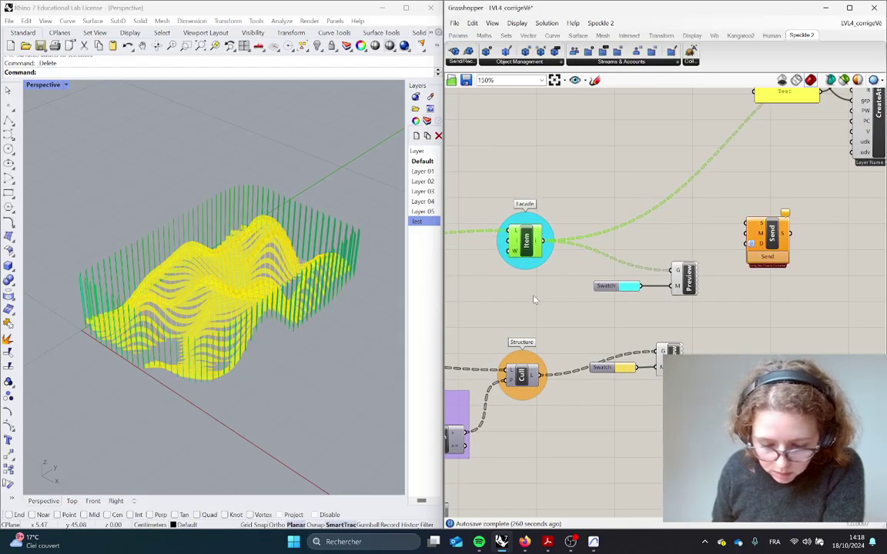
pyautogui.moveTo(520, 377); pyautogui.dragTo(743, 245)
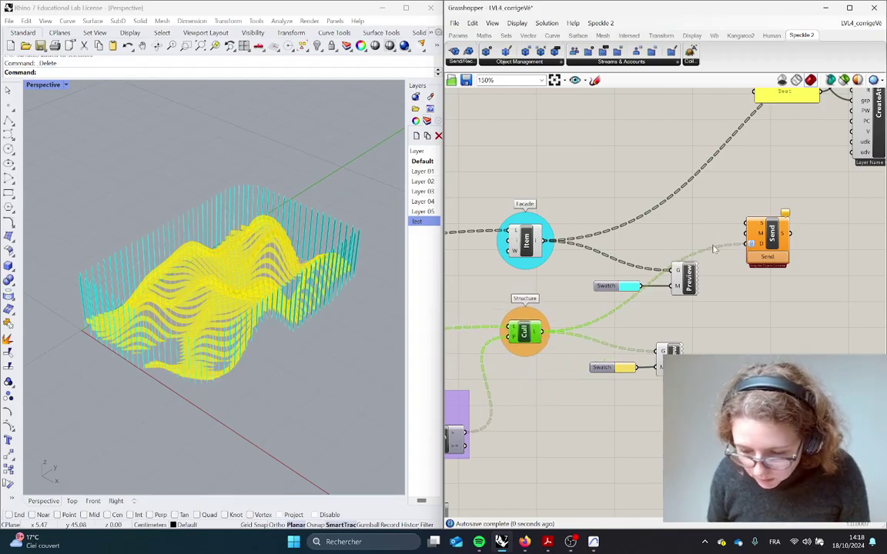
pyautogui.moveTo(546, 243); pyautogui.dragTo(743, 247)
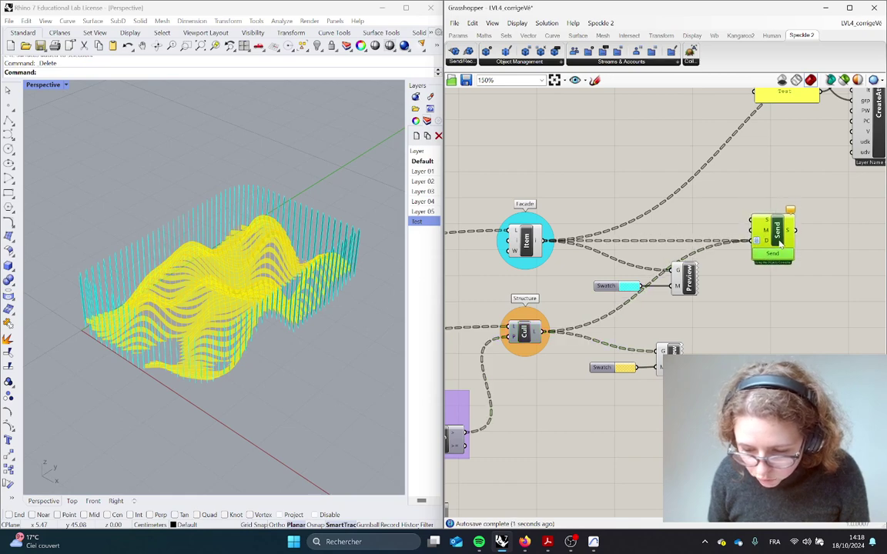
# Add an empty Panel beside the Send component
pyautogui.scroll(3, 739, 242)
pyautogui.doubleClick(631, 207)
pyautogui.write('panel')
pyautogui.press('Return')
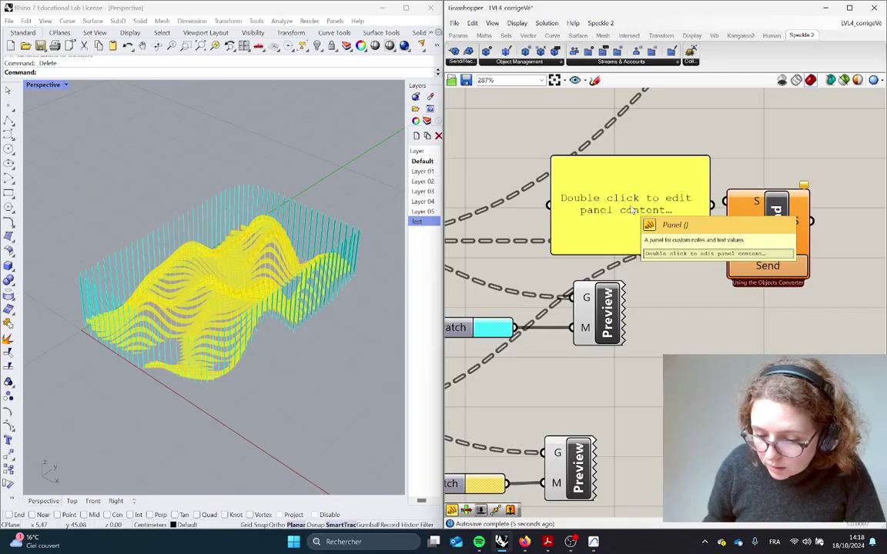
pyautogui.click(632, 208)
pyautogui.moveTo(706, 253); pyautogui.dragTo(667, 197)
# Open Projet Grasshopper in the Speckle dashboard and copy the test1 model's link
pyautogui.hotkey('alt', 'Tab')
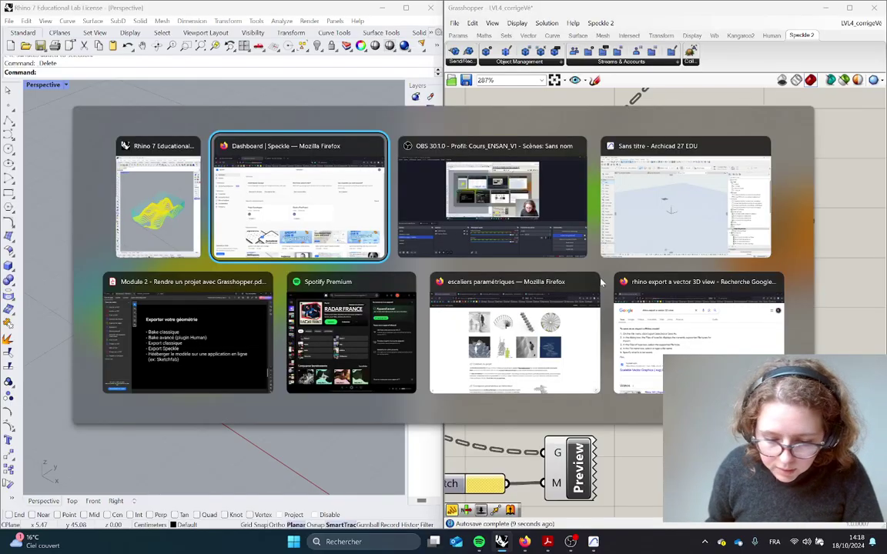
pyautogui.click(327, 206)
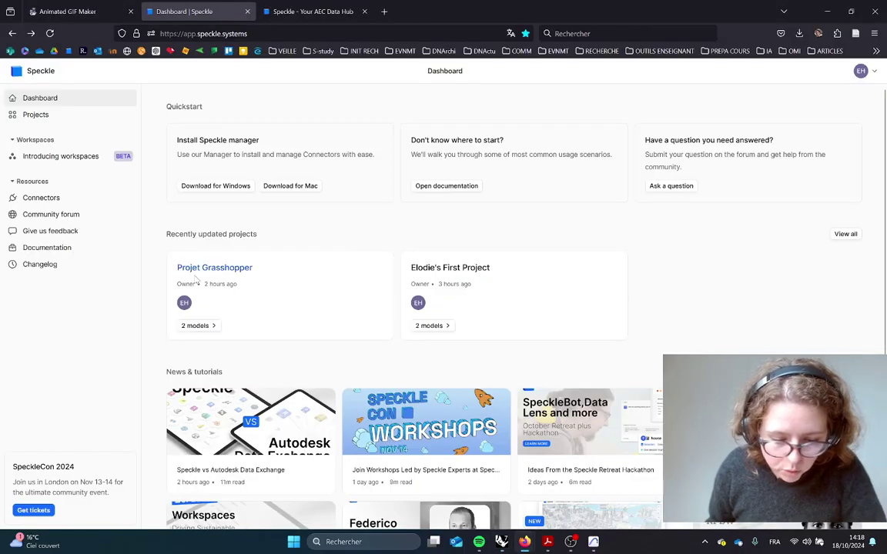
pyautogui.click(217, 269)
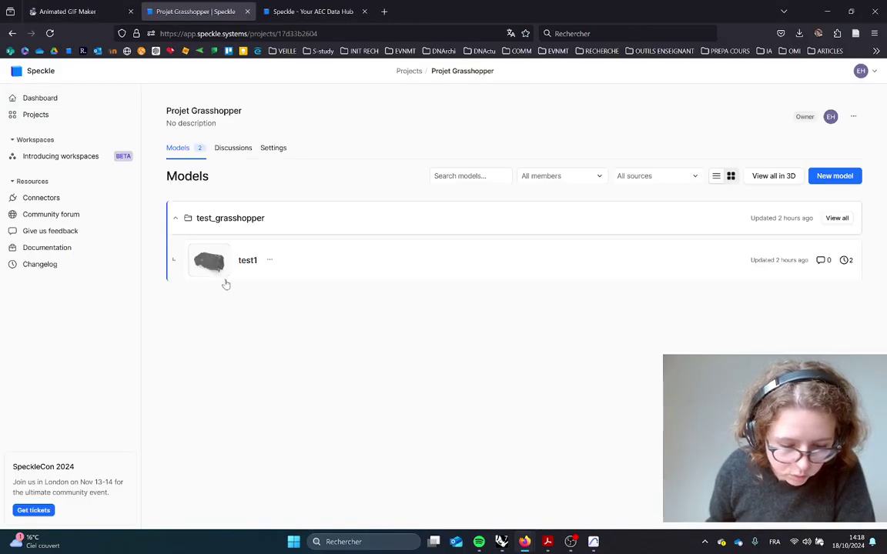
pyautogui.click(268, 259)
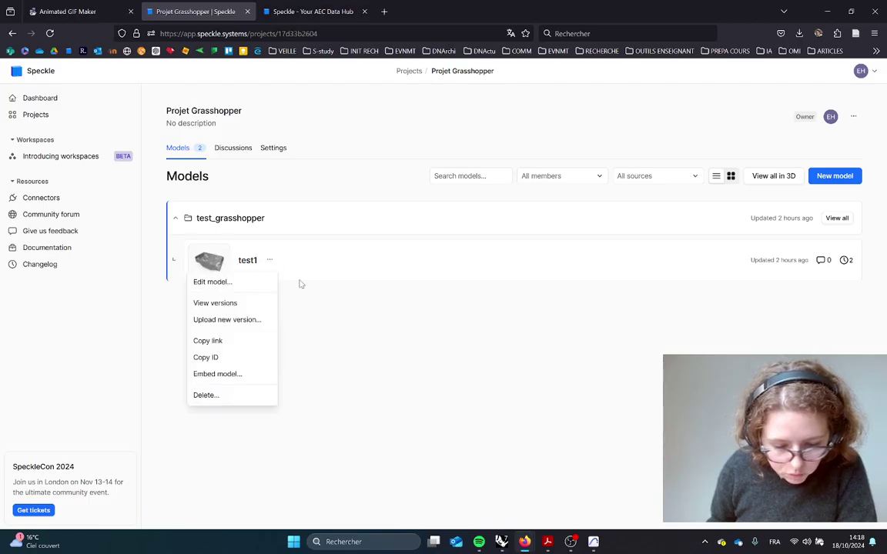
pyautogui.click(559, 268)
pyautogui.click(825, 180)
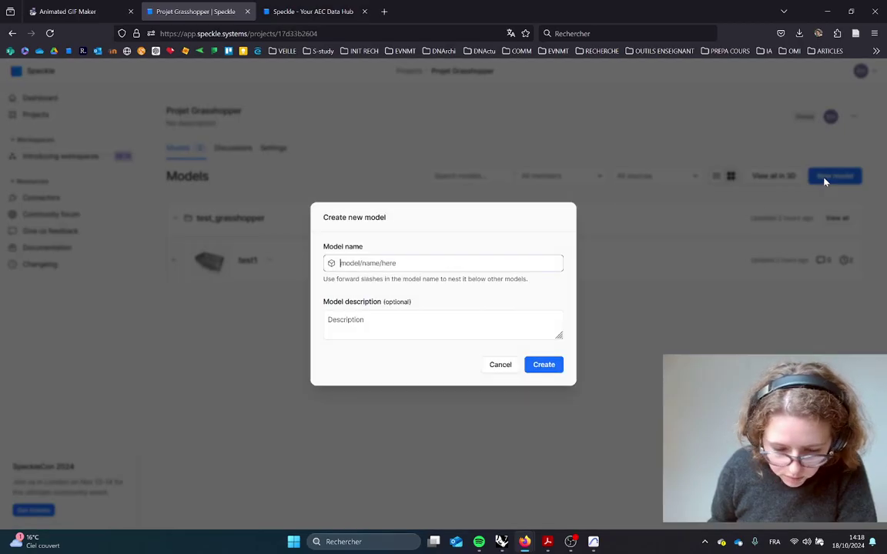
pyautogui.click(499, 364)
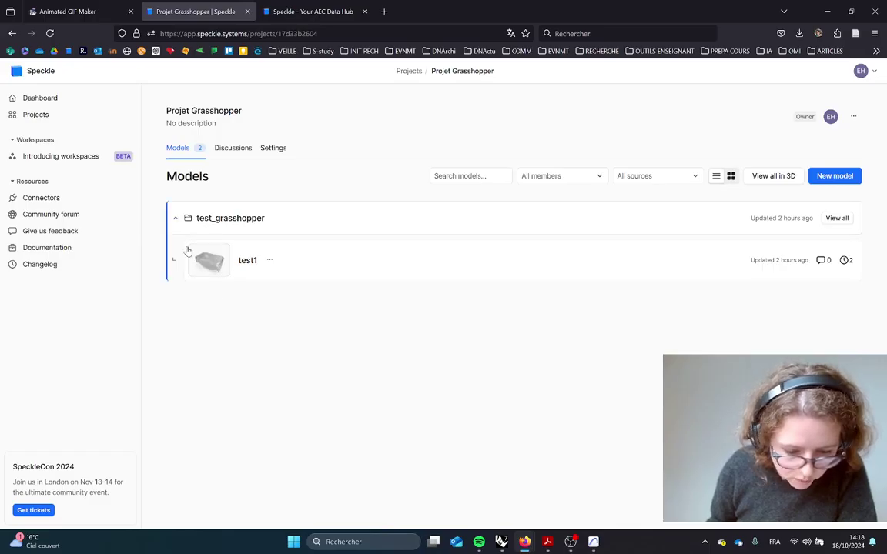
pyautogui.click(270, 262)
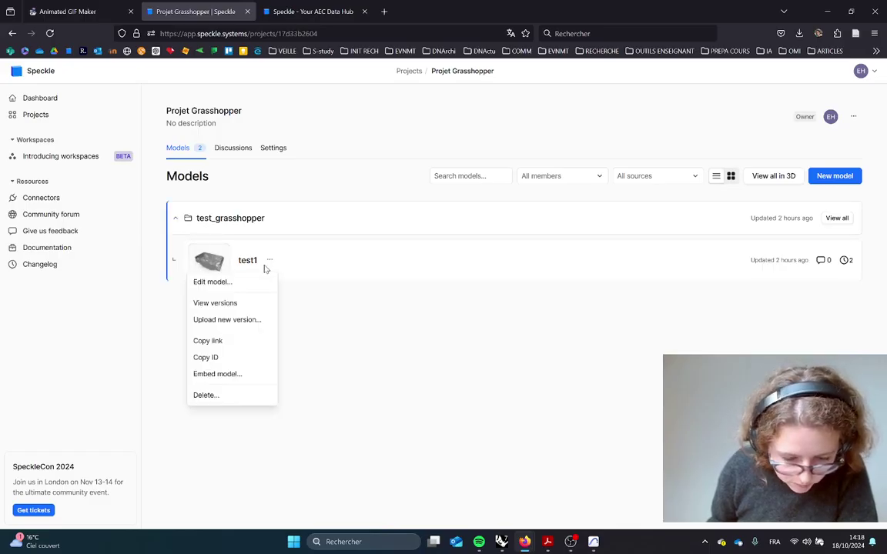
pyautogui.click(208, 341)
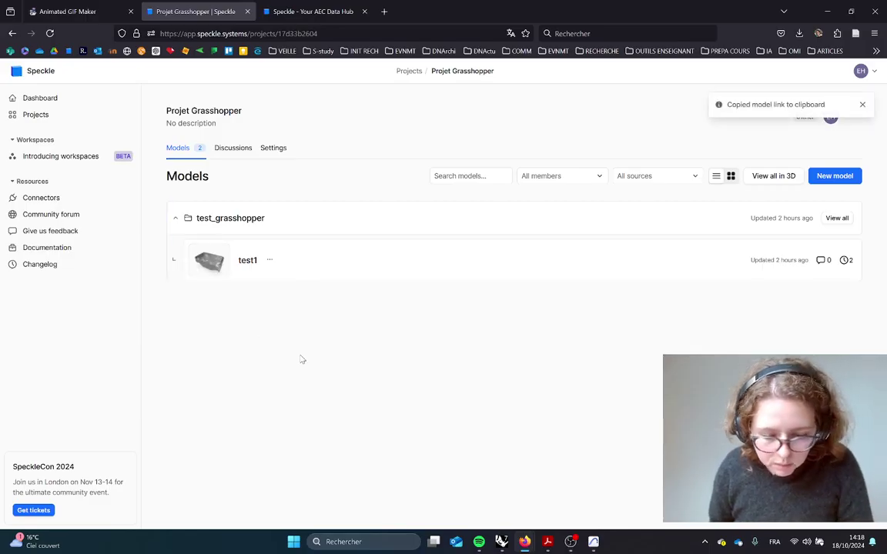
pyautogui.click(211, 263)
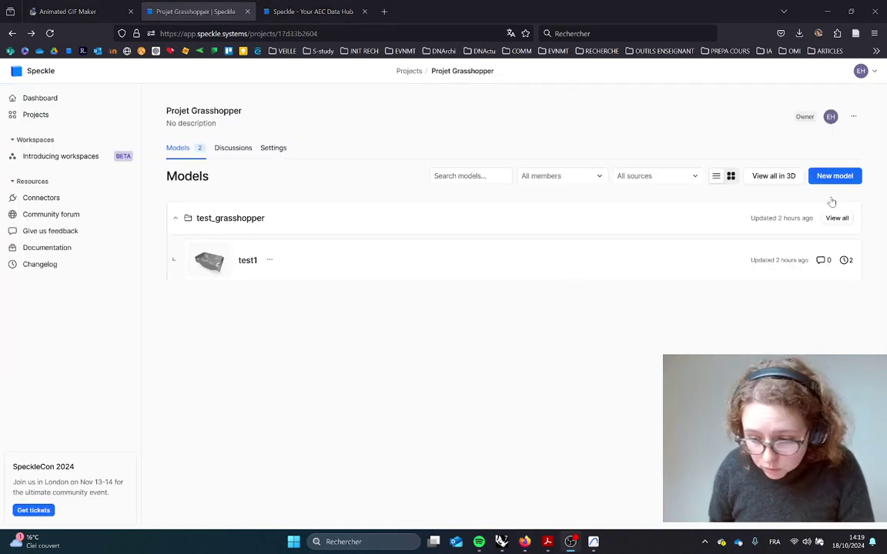
# Create a test2 model with a test_video sub-model and copy the test_video link
pyautogui.click(834, 175)
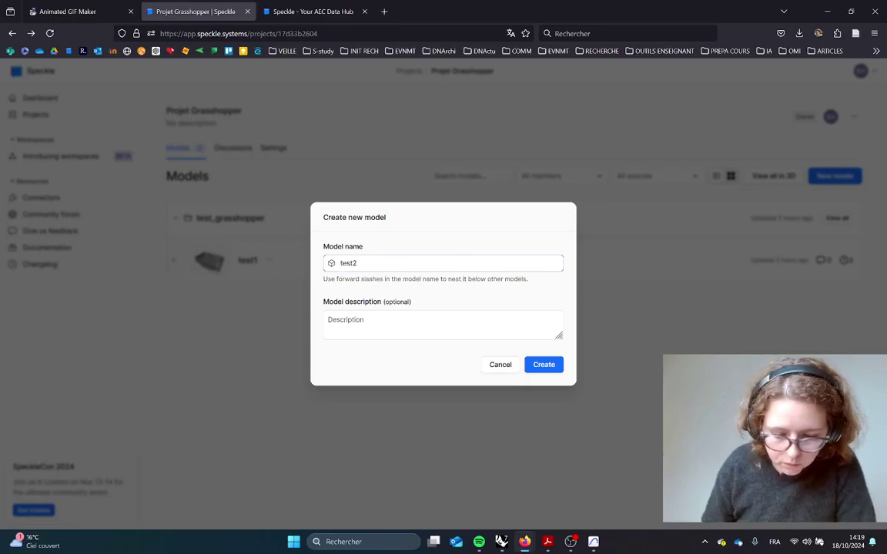
pyautogui.press('Return')
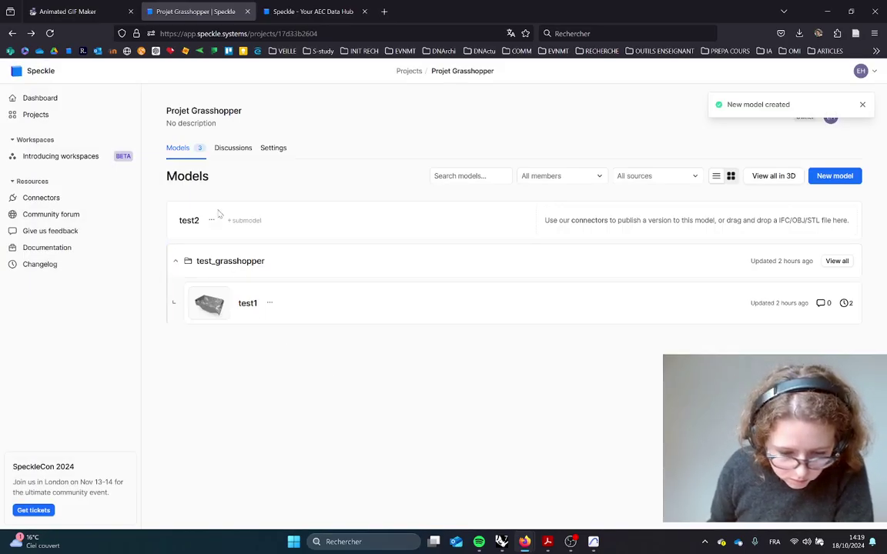
pyautogui.click(248, 223)
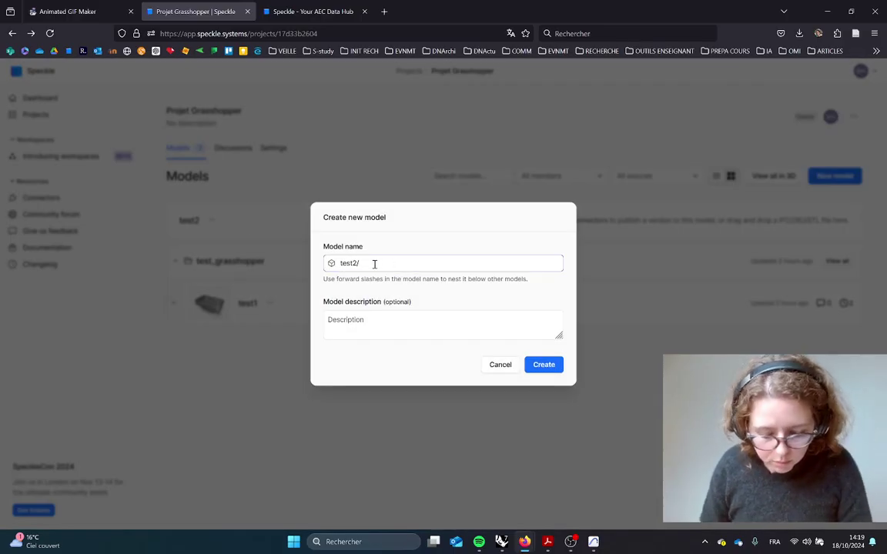
pyautogui.write('test_vid')
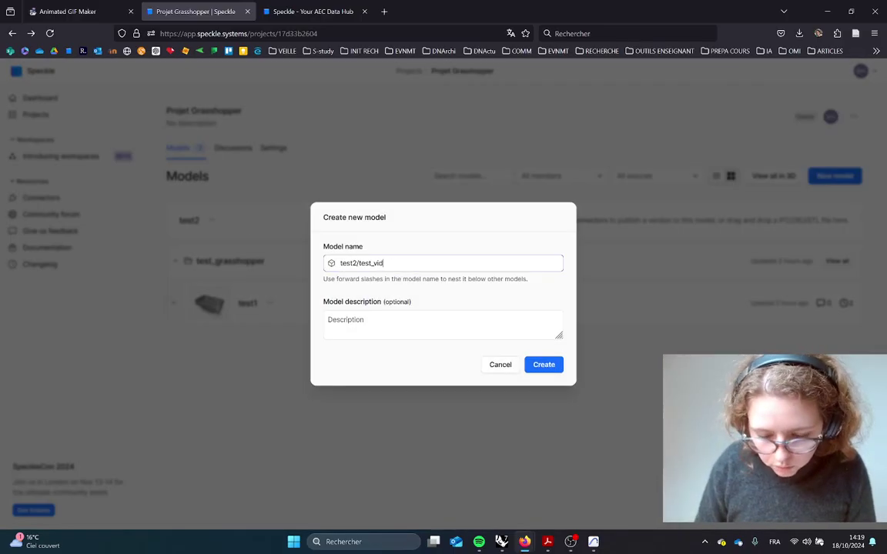
pyautogui.press('Return')
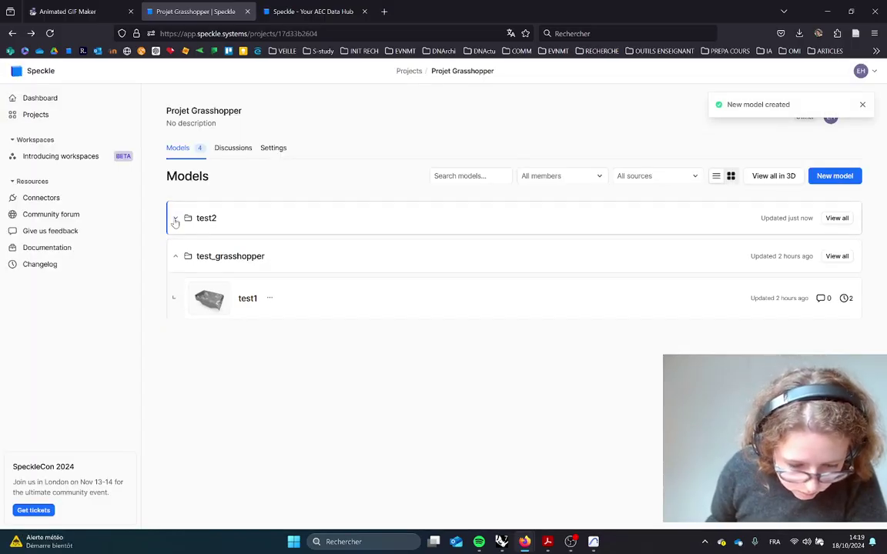
pyautogui.click(176, 220)
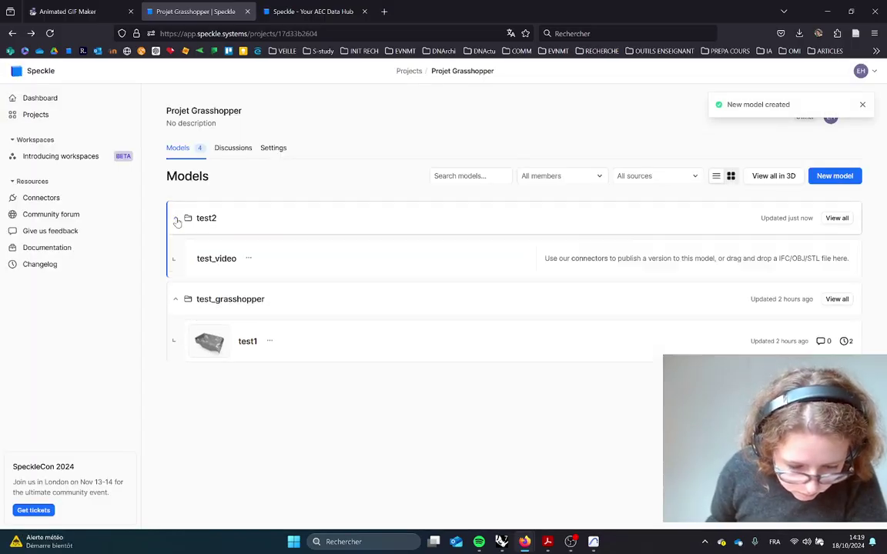
pyautogui.click(248, 260)
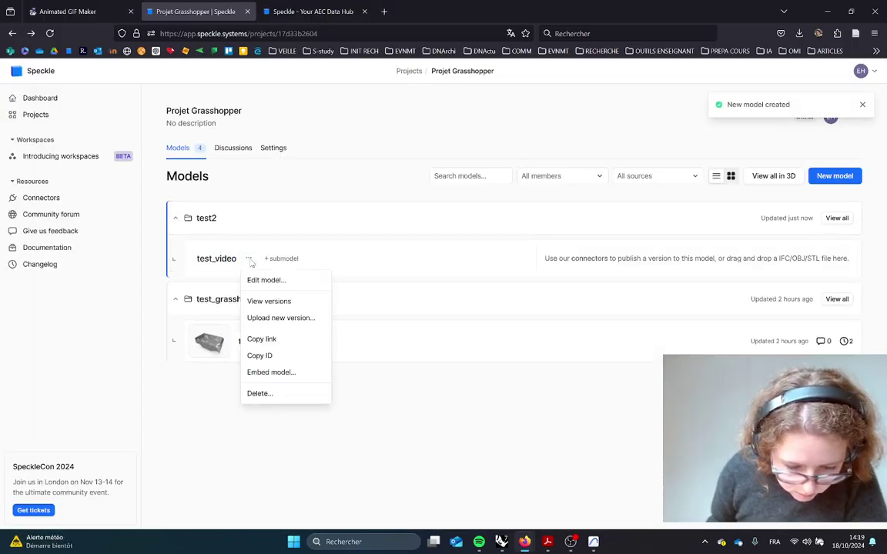
pyautogui.click(265, 340)
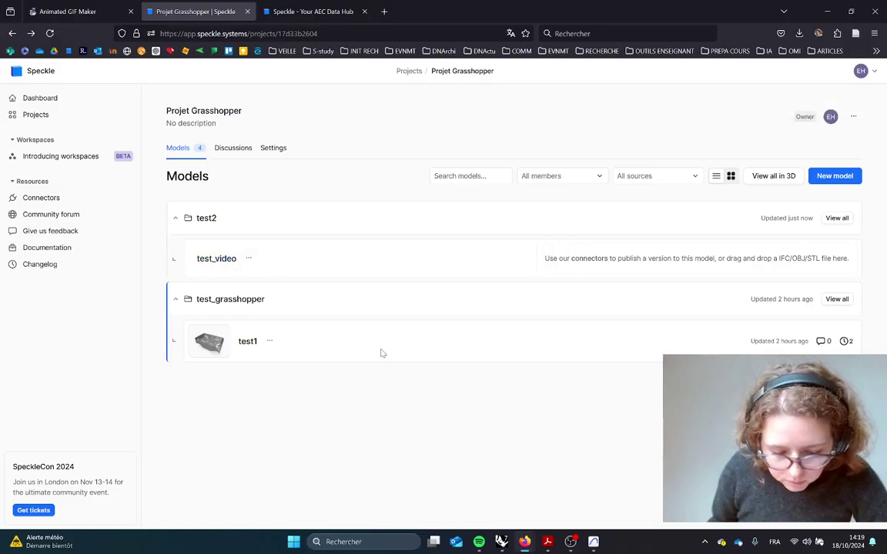
pyautogui.hotkey('alt', 'Tab')
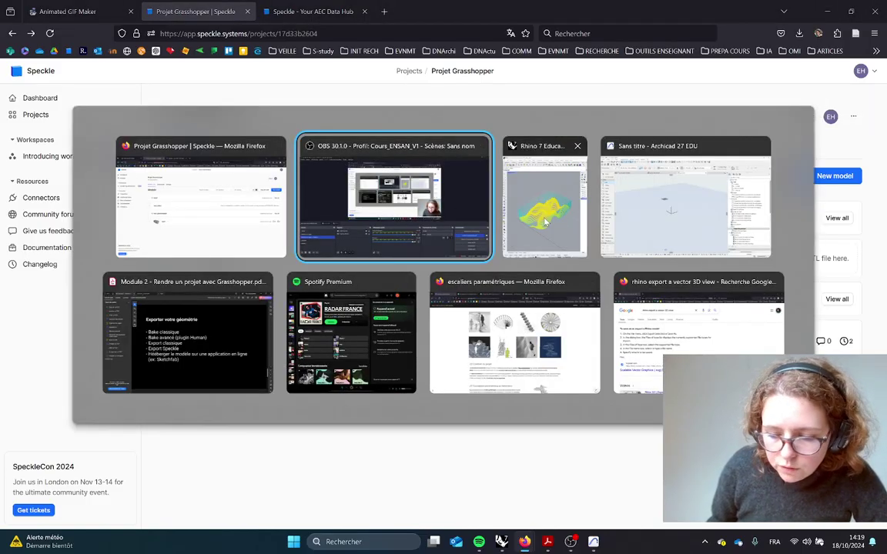
# Paste the test_video model link into the panel and wire it to the Send component's stream input
pyautogui.hotkey('alt', 'Tab')
pyautogui.hotkey('alt', 'Tab')
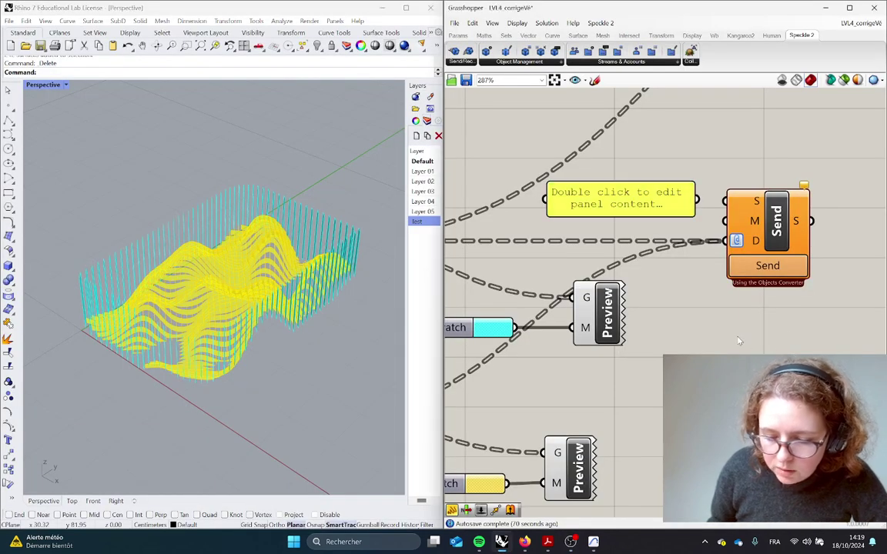
pyautogui.doubleClick(620, 201)
pyautogui.hotkey('ctrl', 'v')
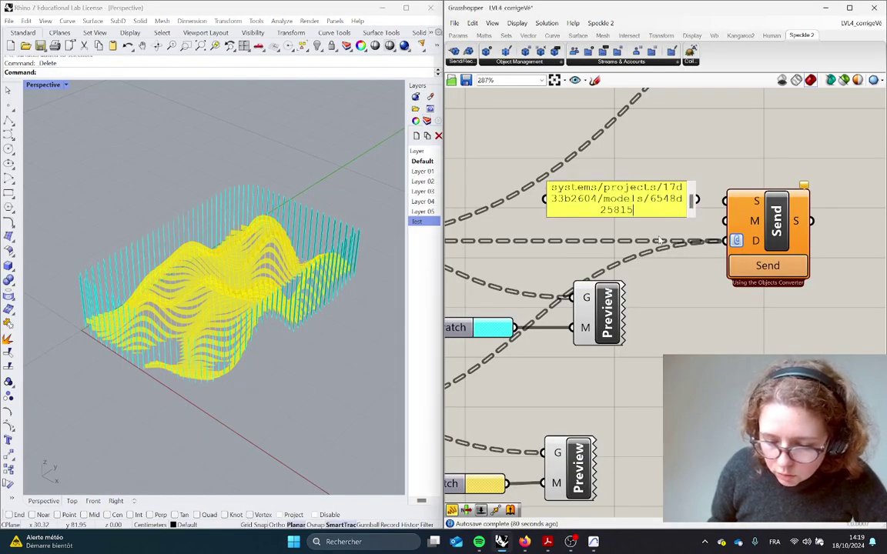
pyautogui.press('Return')
pyautogui.press('BackSpace')
pyautogui.click(669, 261)
pyautogui.click(647, 206)
pyautogui.moveTo(623, 217); pyautogui.dragTo(499, 251)
pyautogui.moveTo(662, 230); pyautogui.dragTo(659, 200)
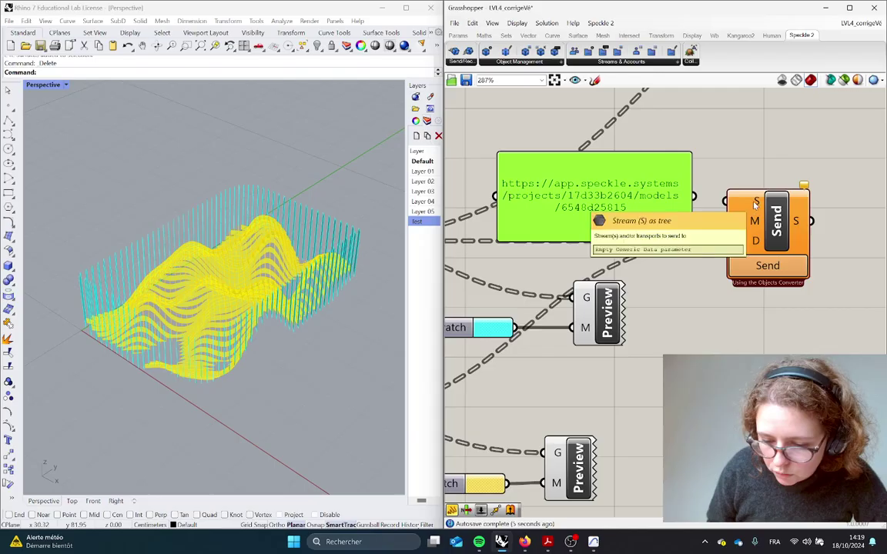
pyautogui.moveTo(725, 206); pyautogui.dragTo(726, 206)
pyautogui.moveTo(778, 231); pyautogui.dragTo(837, 252)
pyautogui.moveTo(774, 370); pyautogui.dragTo(673, 350, button='right')
pyautogui.click(673, 350)
# Send the geometry to the Speckle model, then switch to the Speckle project page
pyautogui.hotkey('alt', 'Tab')
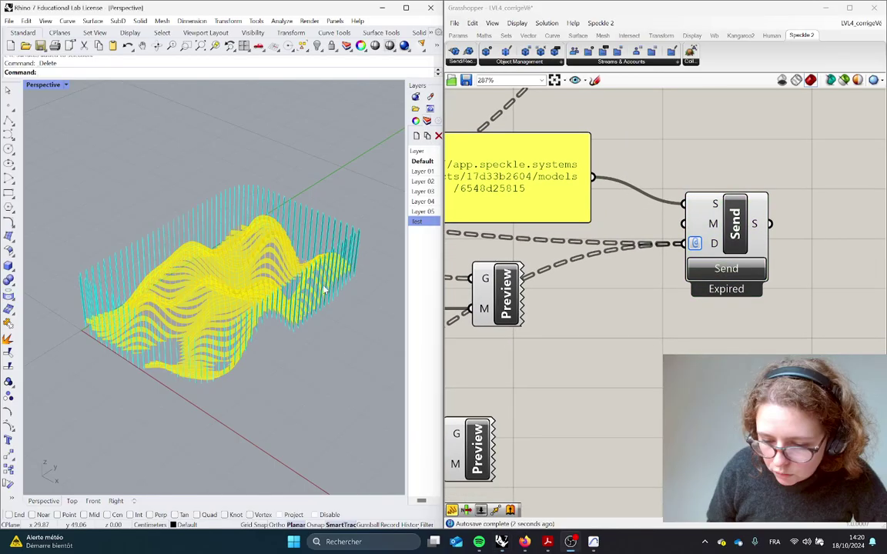
pyautogui.hotkey('alt', 'Tab')
pyautogui.press('Tab')
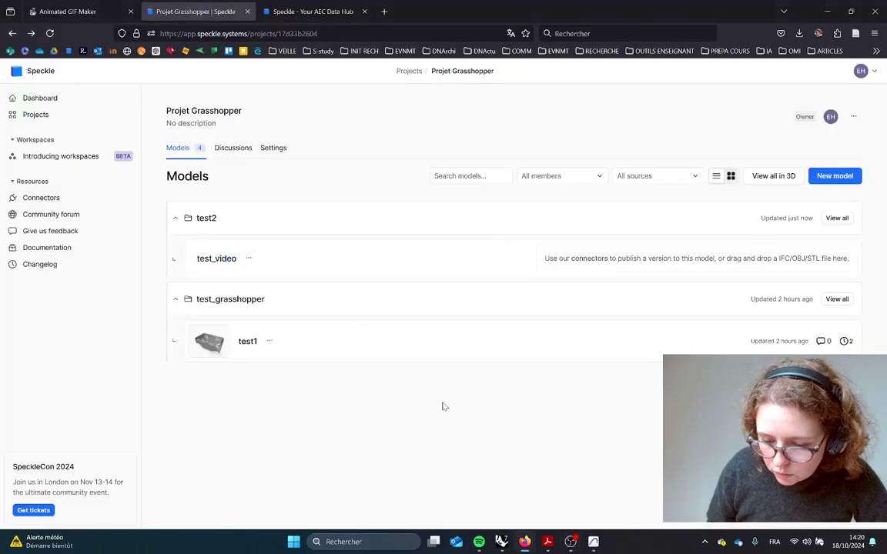
pyautogui.hotkey('alt', 'Tab')
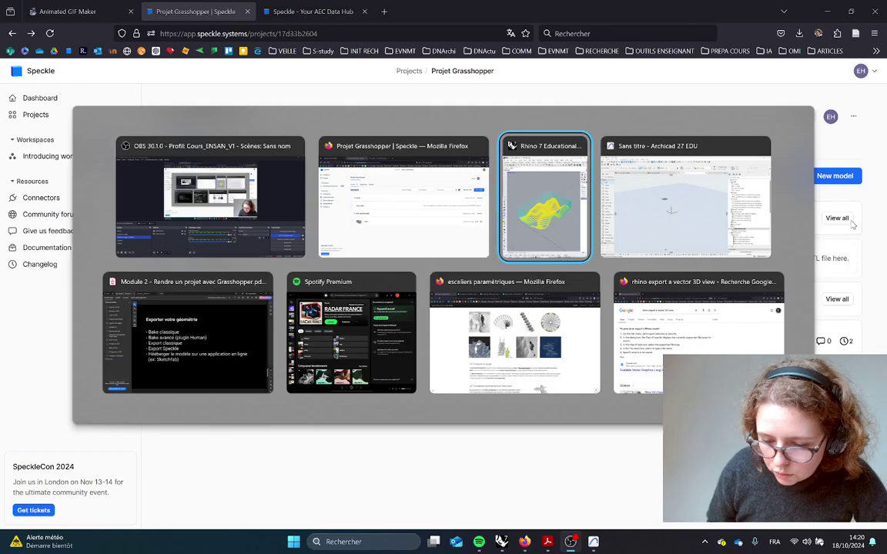
pyautogui.click(726, 269)
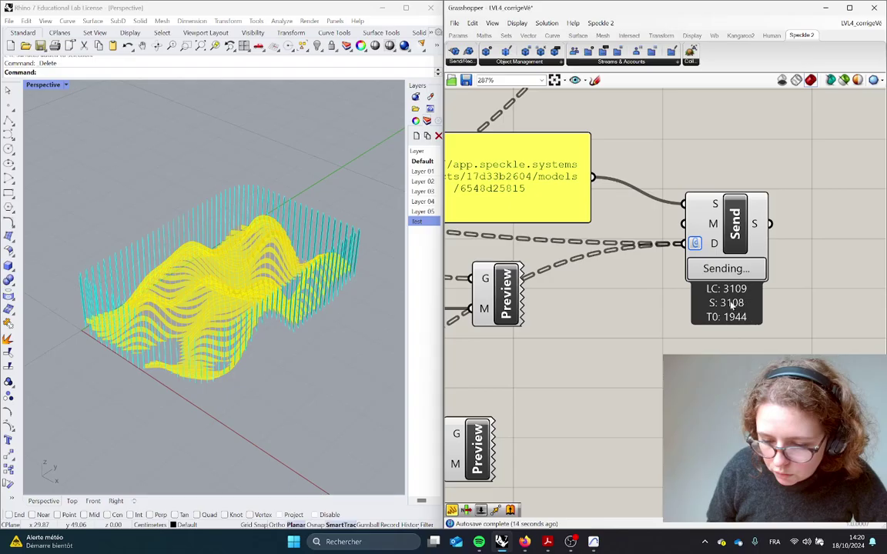
pyautogui.hotkey('alt', 'Tab')
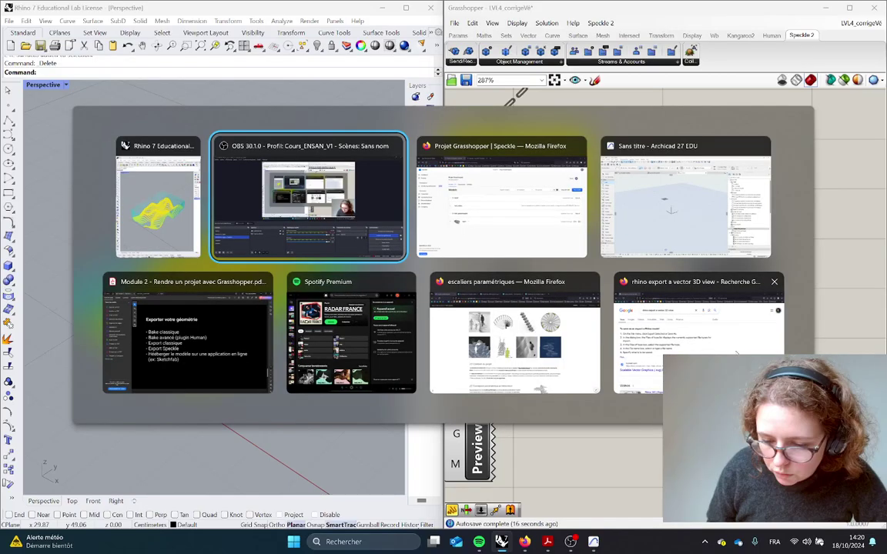
pyautogui.hotkey('alt', 'Tab')
pyautogui.press('Tab')
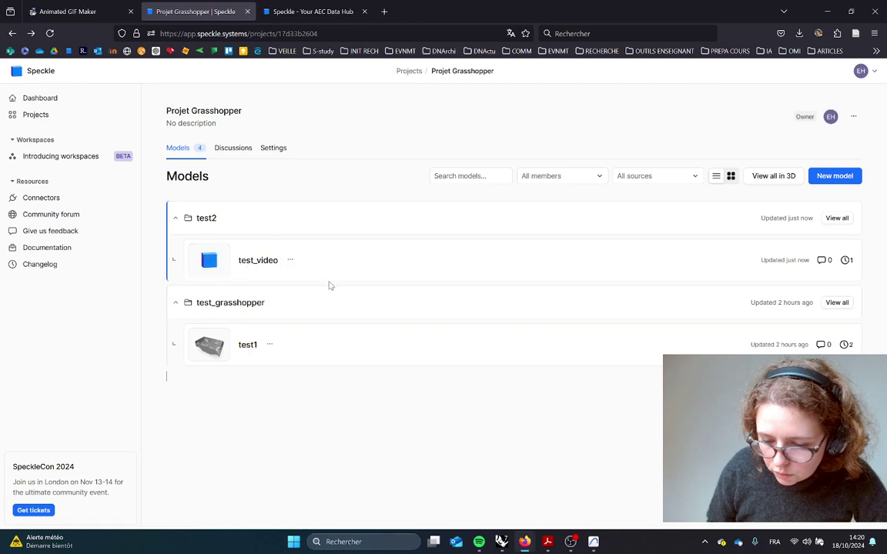
# Inspect the test_video terrain and fins in Speckle's 3D viewer, then bring Archicad forward
pyautogui.click(207, 262)
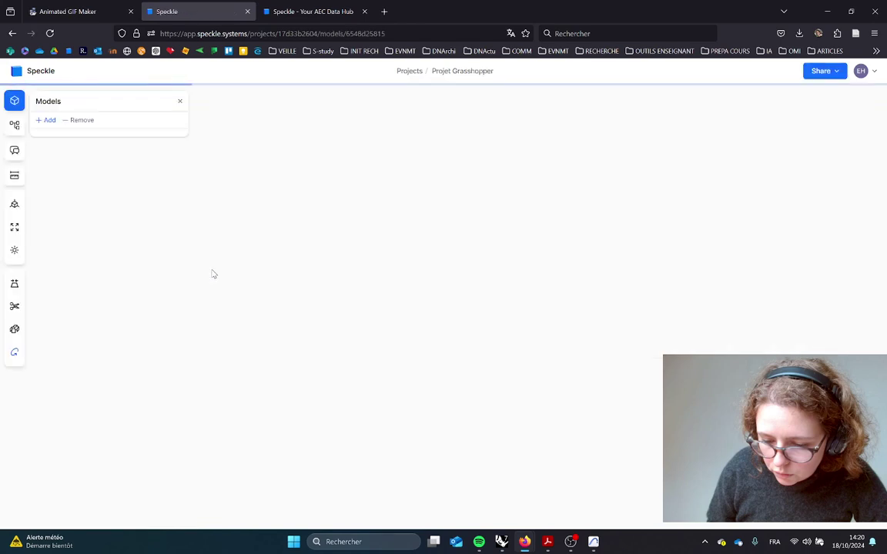
pyautogui.moveTo(457, 306); pyautogui.dragTo(460, 294)
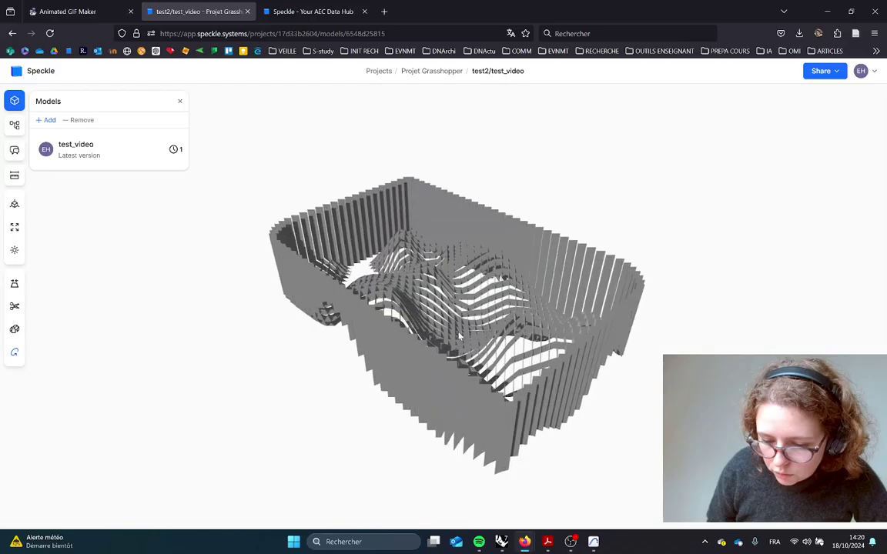
pyautogui.scroll(5, 461, 295)
pyautogui.moveTo(508, 374); pyautogui.dragTo(280, 297)
pyautogui.hotkey('alt', 'Tab')
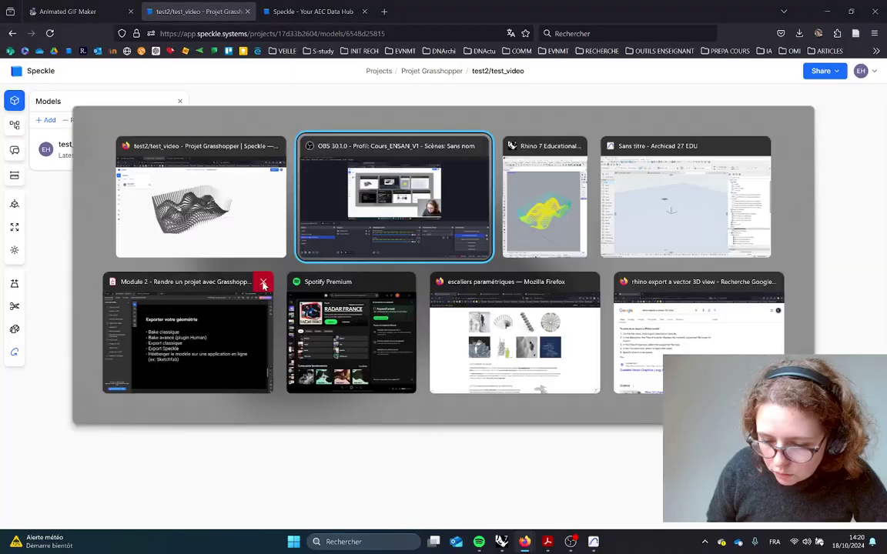
pyautogui.hotkey('alt', 'Tab')
pyautogui.hotkey('alt', 'Tab')
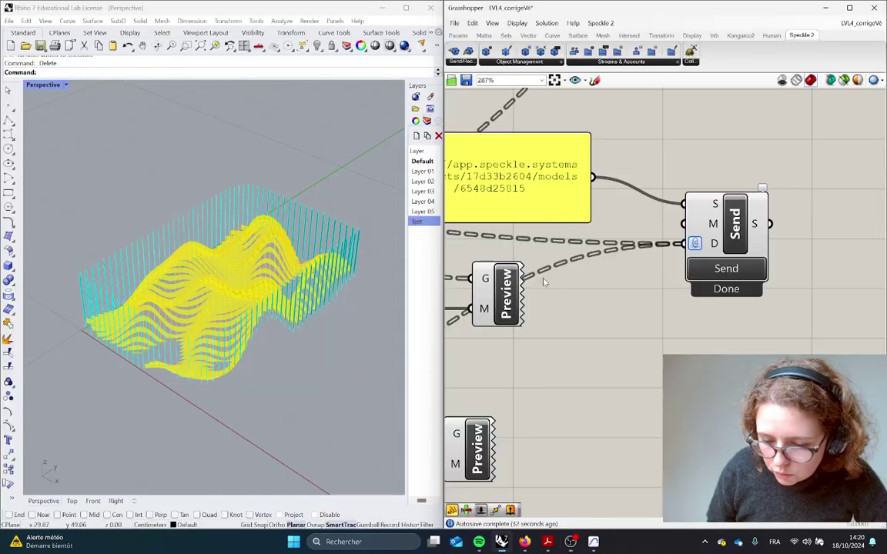
pyautogui.click(594, 543)
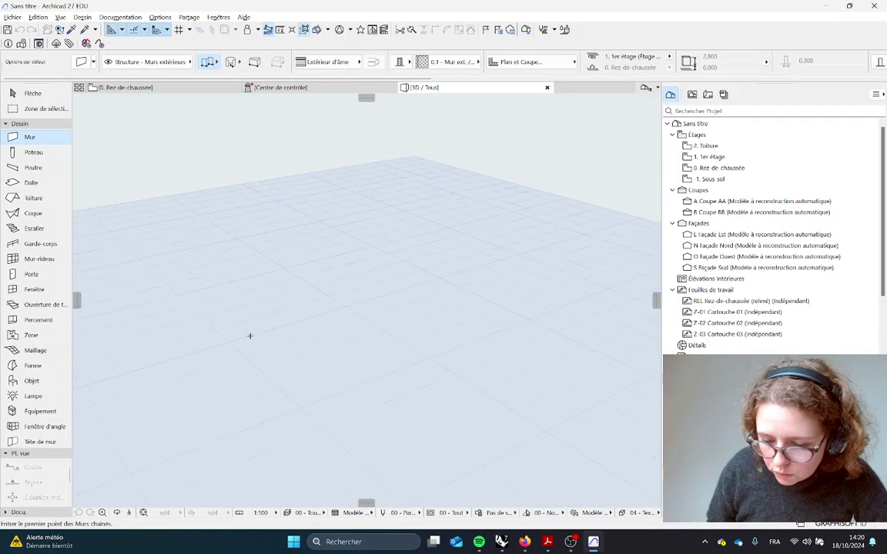
# Launch the Speckle Connector from Archicad's Fichier > Interopérabilité menu
pyautogui.click(11, 17)
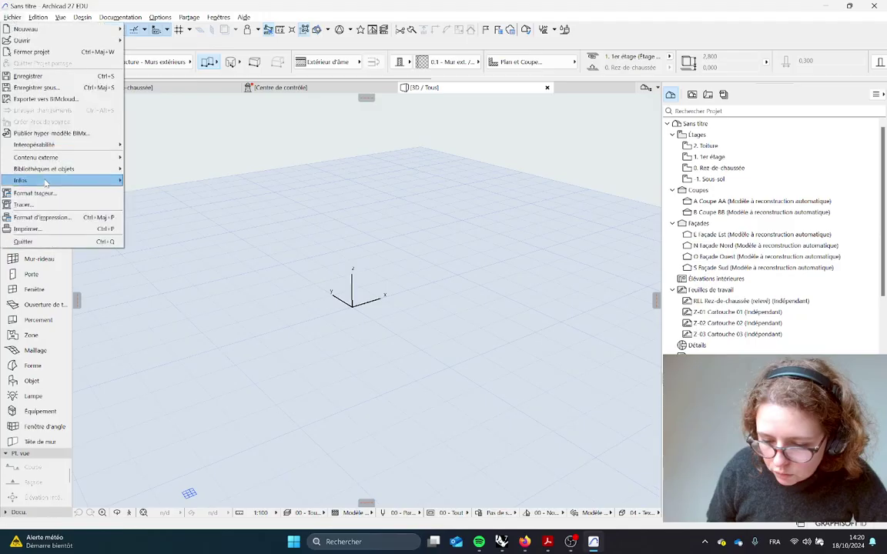
pyautogui.moveTo(47, 143)
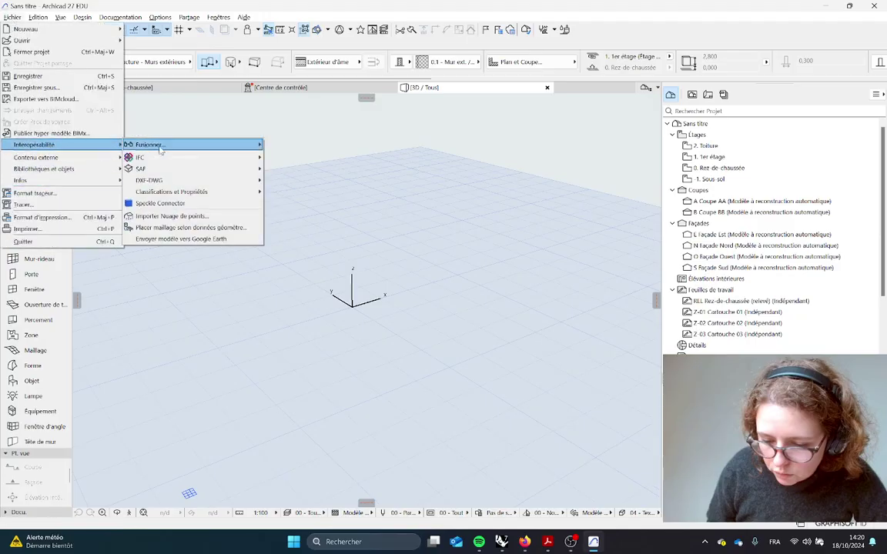
pyautogui.moveTo(182, 194)
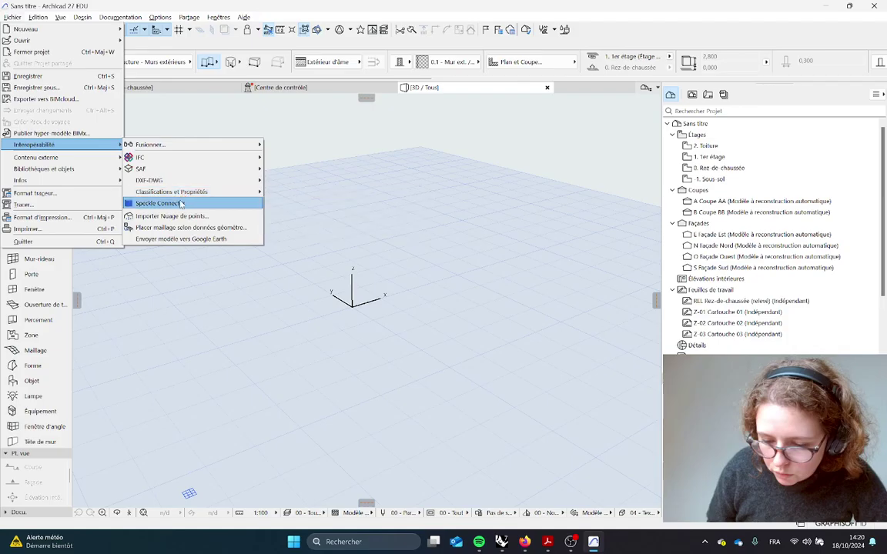
pyautogui.click(182, 204)
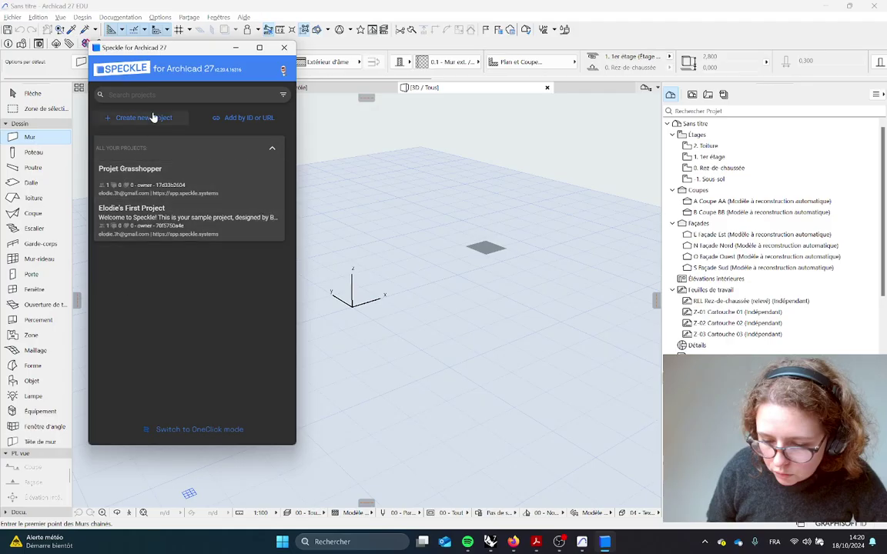
# Add the Speckle project to the connector by pasting the model's URL
pyautogui.click(248, 118)
pyautogui.hotkey('ctrl', 'a')
pyautogui.click(246, 284)
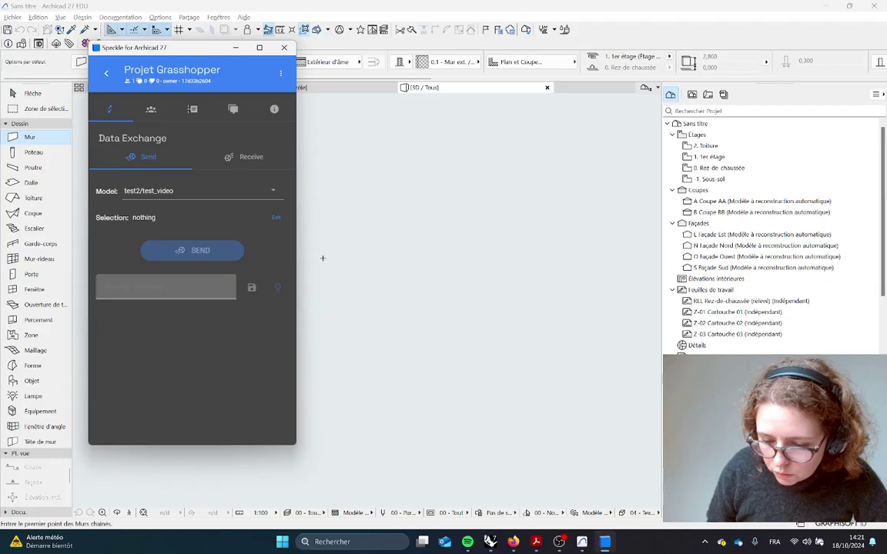
# Receive the test_video model so the terrain and fins appear in the 3D view
pyautogui.click(239, 159)
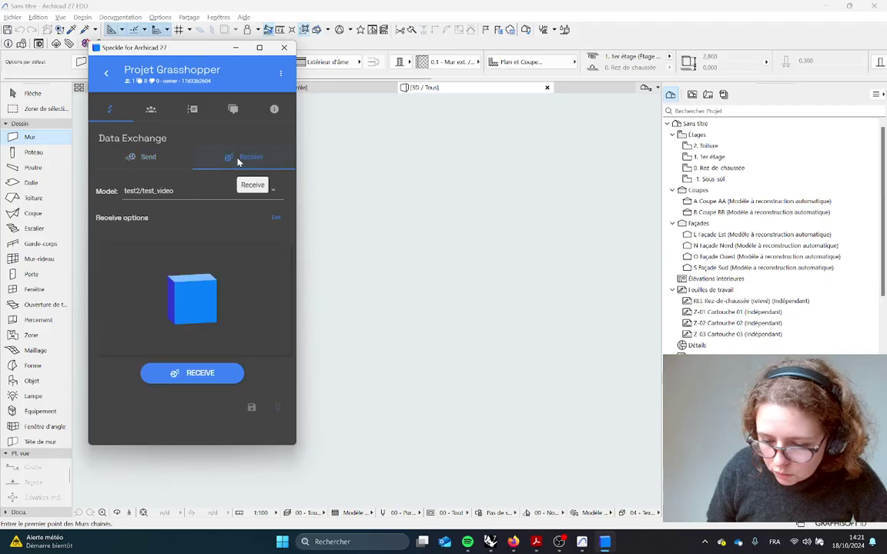
pyautogui.click(178, 375)
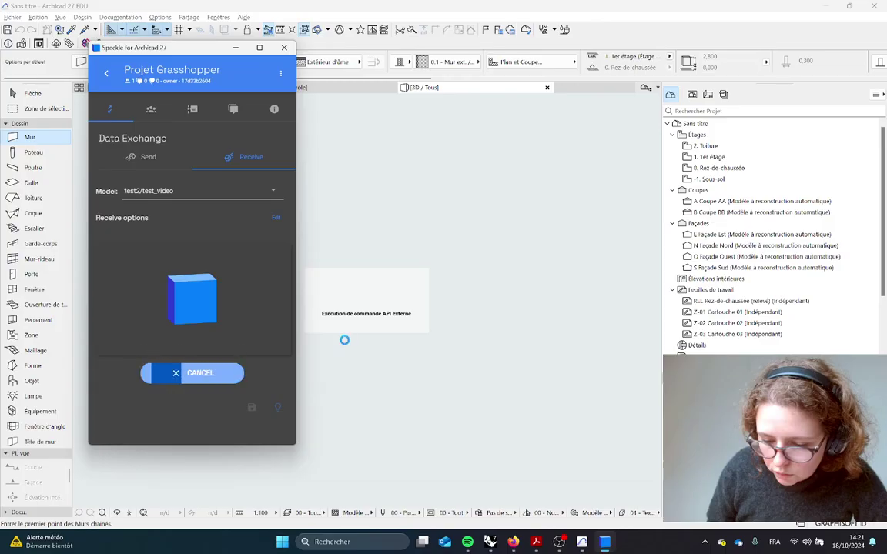
pyautogui.scroll(5, 348, 291)
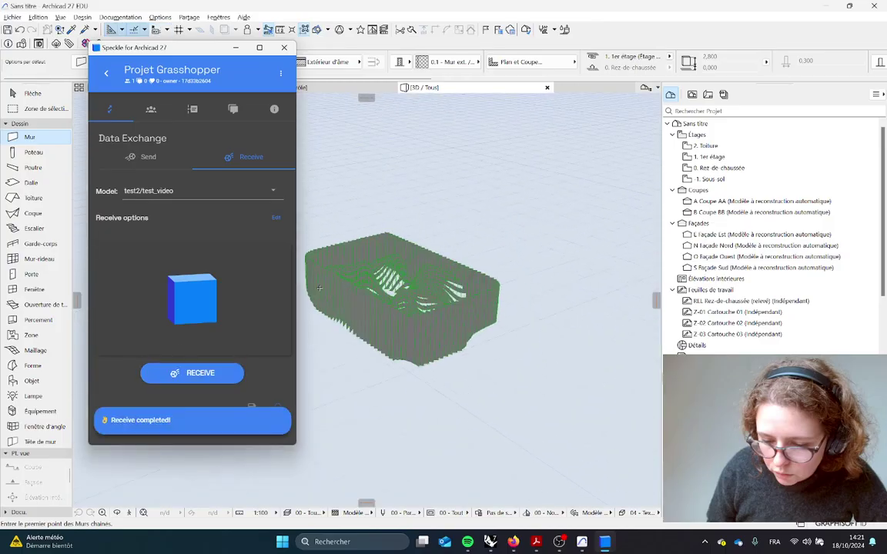
pyautogui.scroll(-3, 451, 350)
pyautogui.moveTo(507, 382); pyautogui.dragTo(497, 361, button='middle')
pyautogui.rightClick(444, 453)
# Fit the received model in the 3D view and select one fin to check it
pyautogui.click(473, 359)
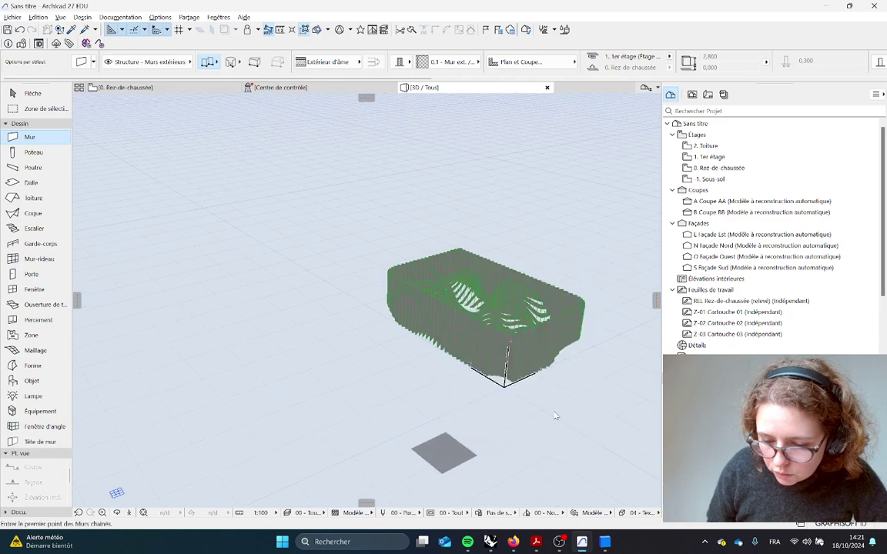
pyautogui.scroll(-5, 522, 403)
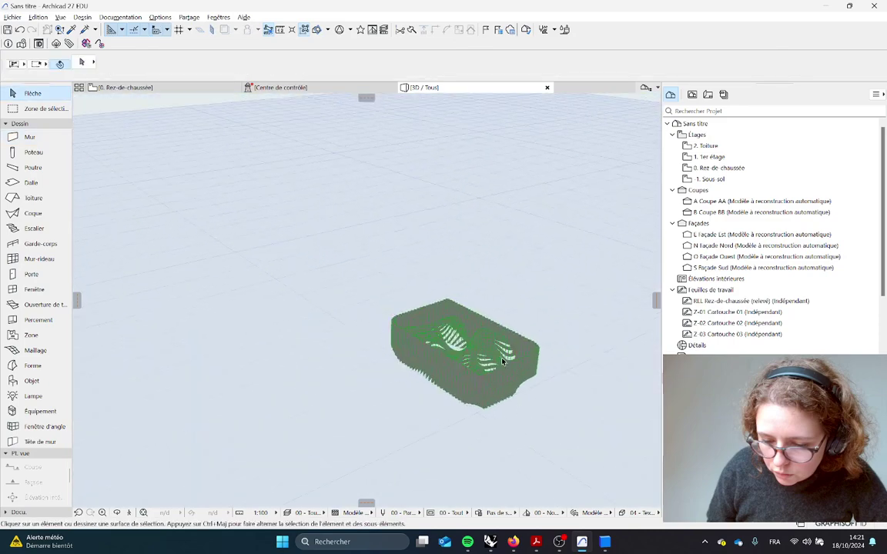
pyautogui.scroll(10, 467, 354)
pyautogui.click(454, 363)
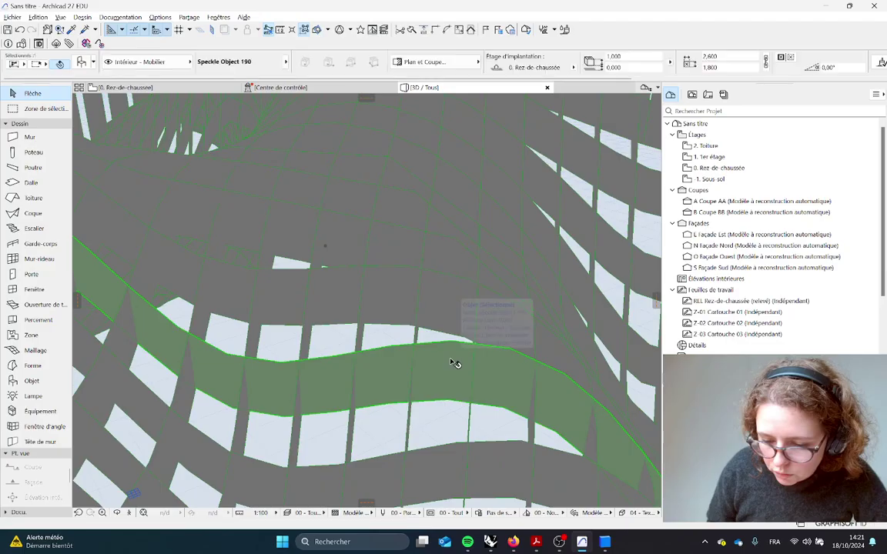
pyautogui.scroll(-5, 452, 362)
# Open the 0. Rez-de-chaussée plan and marquee-select the hatched terrain footprint, then deselect
pyautogui.press('F2')
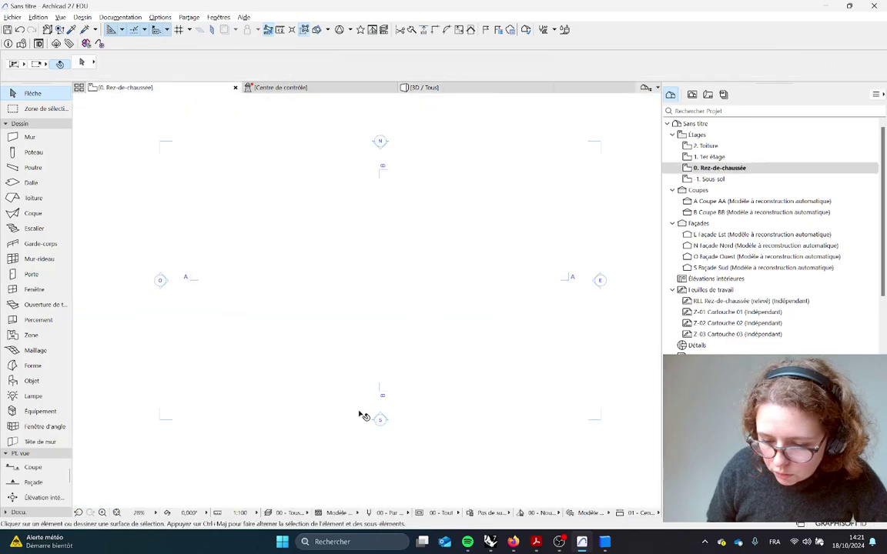
pyautogui.scroll(10, 211, 312)
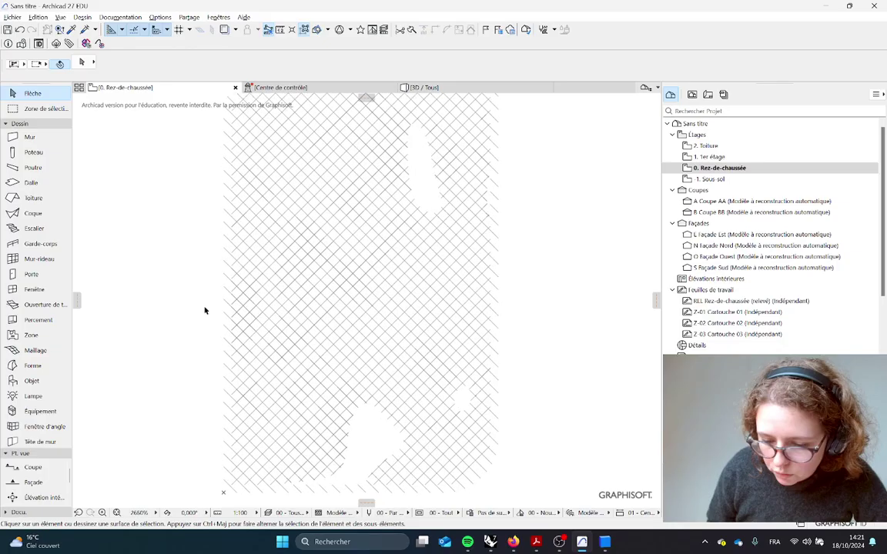
pyautogui.scroll(-1, 205, 311)
pyautogui.click(399, 344)
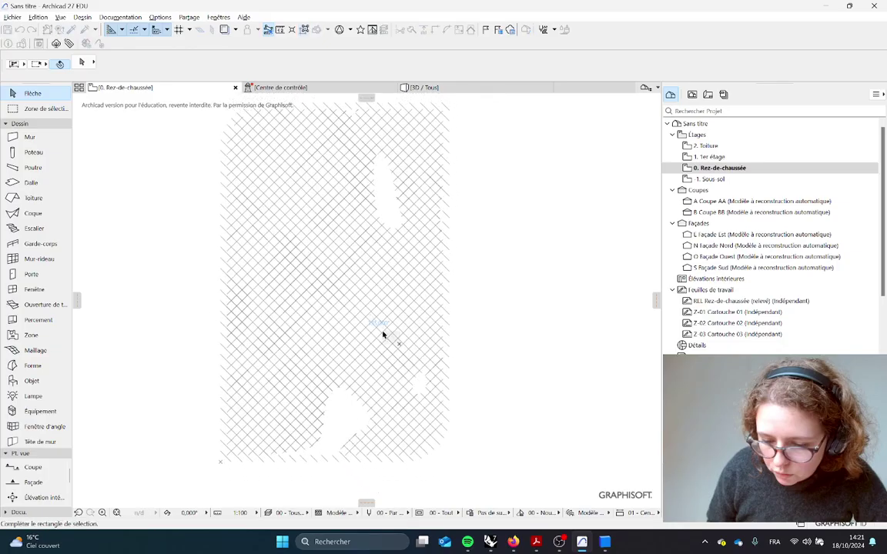
pyautogui.click(421, 342)
pyautogui.press('Escape')
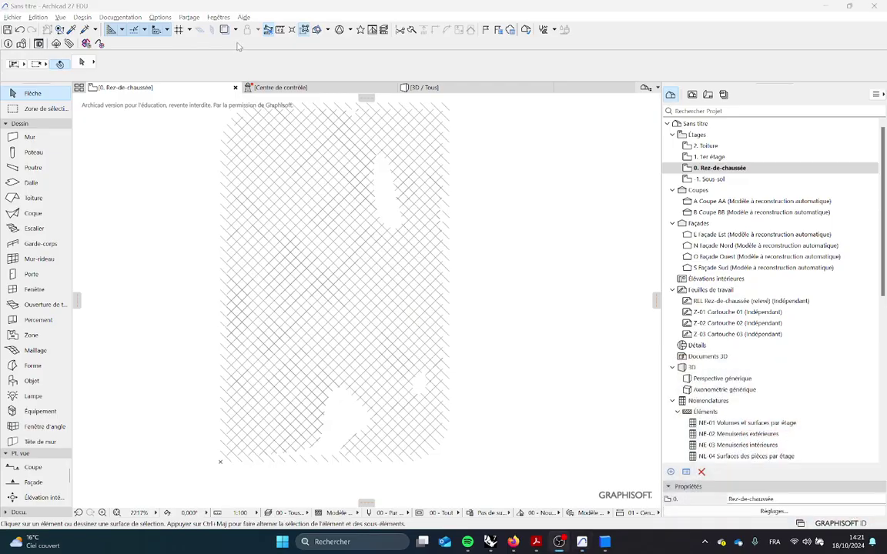
pyautogui.scroll(-2, 300, 309)
pyautogui.hotkey('alt', 'Tab')
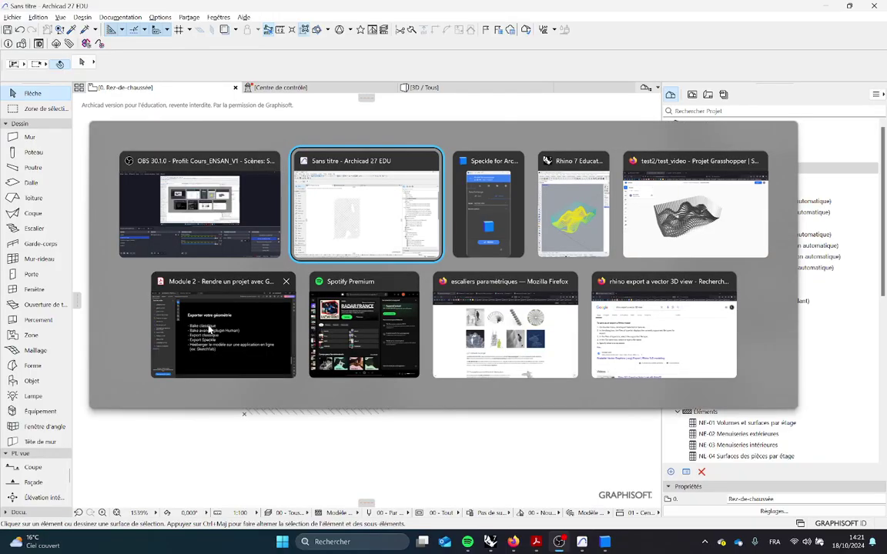
# Keep the terrain point count at 45 and set 'Aleatoire position pts terrain' to 70
pyautogui.click(561, 186)
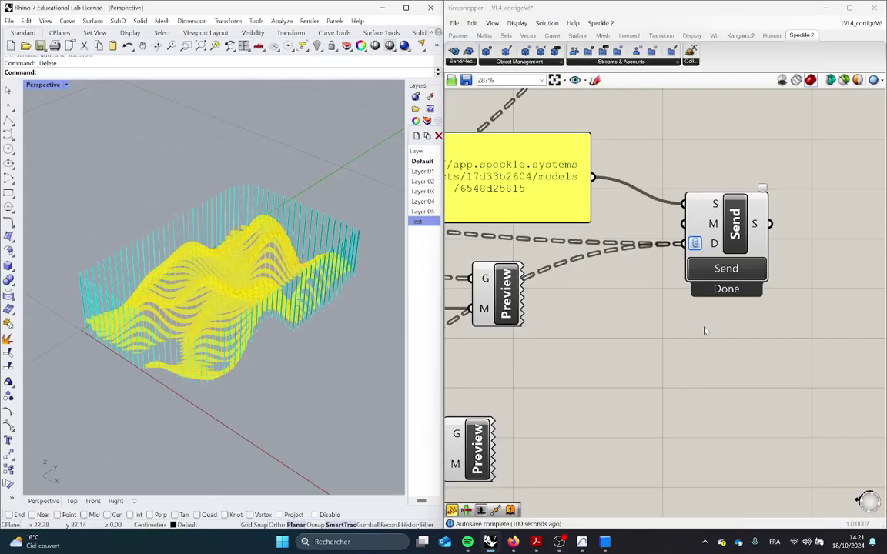
pyautogui.scroll(-6, 698, 330)
pyautogui.moveTo(583, 386); pyautogui.dragTo(770, 346, button='right')
pyautogui.moveTo(564, 359); pyautogui.dragTo(808, 354, button='right')
pyautogui.moveTo(493, 364); pyautogui.dragTo(623, 370, button='right')
pyautogui.moveTo(459, 354); pyautogui.dragTo(702, 377, button='right')
pyautogui.scroll(4, 668, 289)
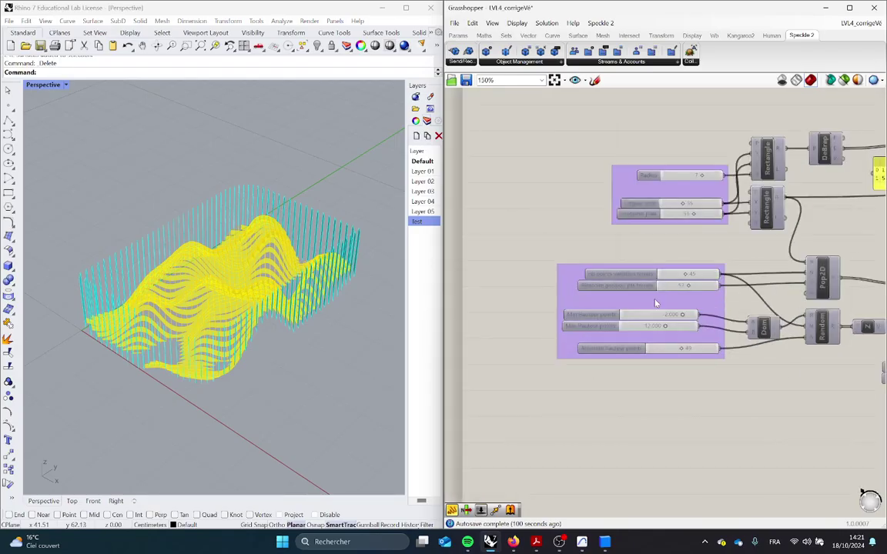
pyautogui.scroll(4, 666, 288)
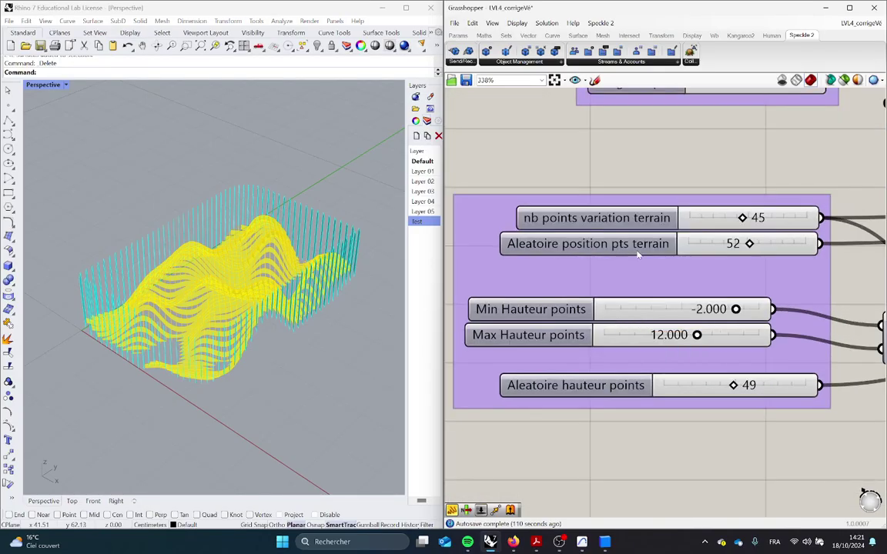
pyautogui.doubleClick(758, 218)
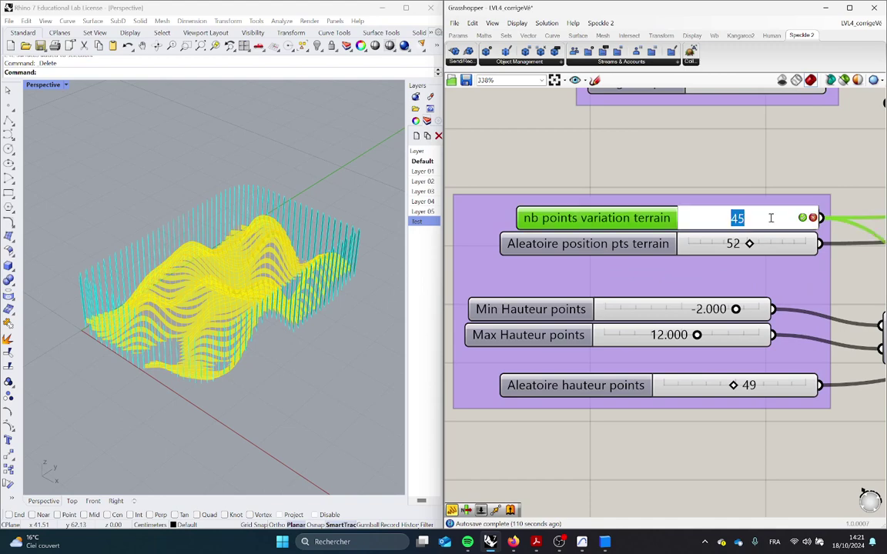
pyautogui.press('Return')
pyautogui.doubleClick(759, 243)
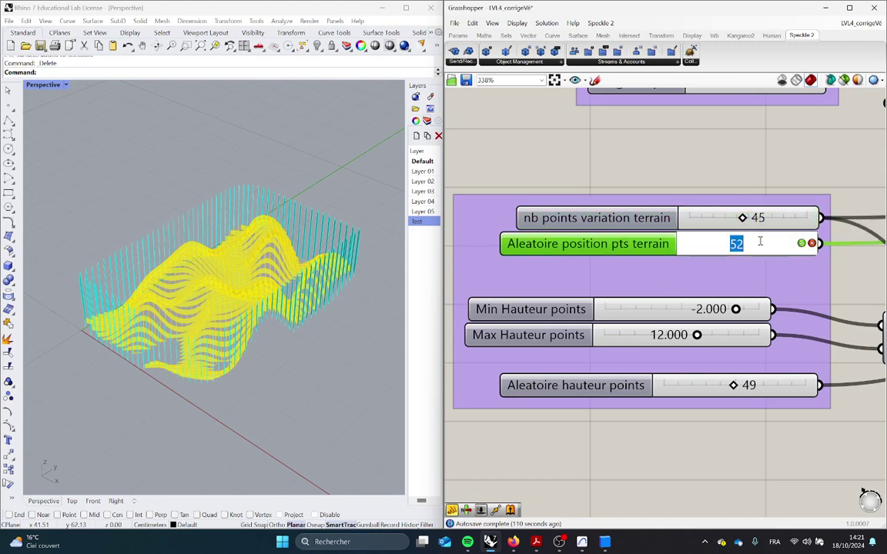
pyautogui.write('70')
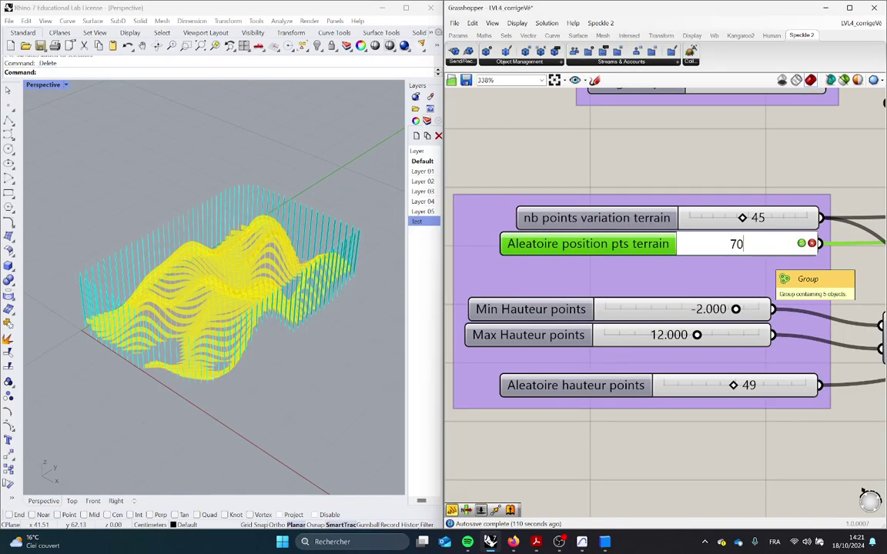
pyautogui.press('Return')
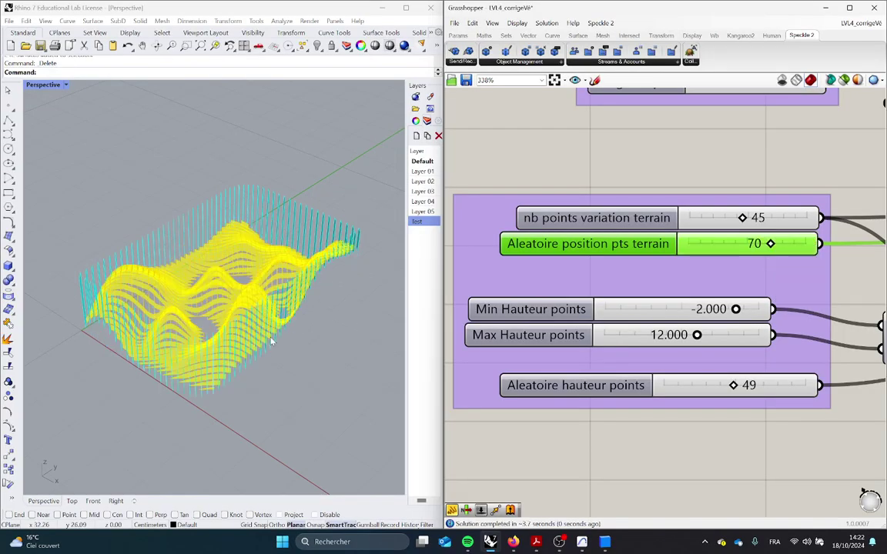
# Bake the terrain geometry into Rhino as a test, then delete the baked geometry
pyautogui.moveTo(285, 288); pyautogui.dragTo(268, 379, button='right')
pyautogui.scroll(-8, 500, 362)
pyautogui.moveTo(846, 385); pyautogui.dragTo(466, 393, button='right')
pyautogui.moveTo(808, 346); pyautogui.dragTo(635, 346, button='right')
pyautogui.scroll(8, 639, 291)
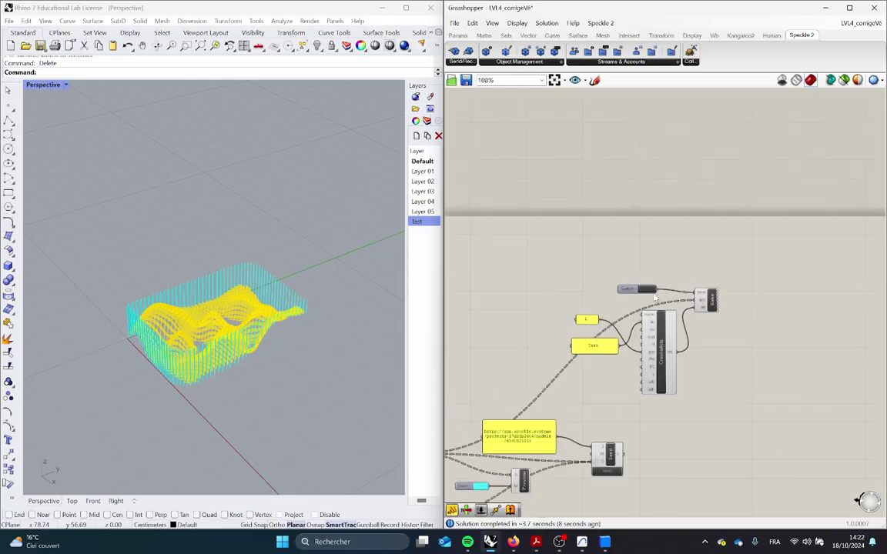
pyautogui.click(639, 291)
pyautogui.scroll(-2, 727, 291)
pyautogui.hotkey('ctrl', 'a')
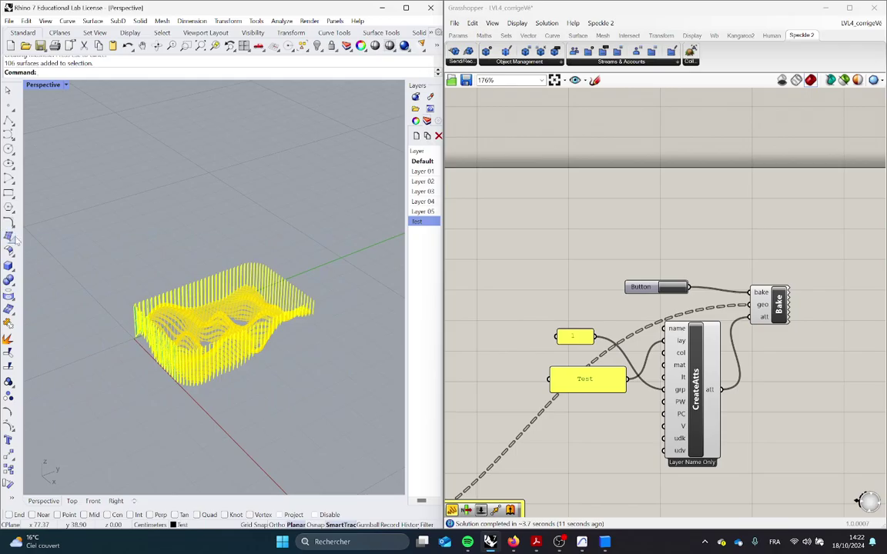
pyautogui.press('Delete')
# Send the updated terrain and fins to Speckle with the Send component
pyautogui.scroll(-5, 663, 344)
pyautogui.moveTo(679, 403); pyautogui.dragTo(713, 307, button='right')
pyautogui.scroll(9, 631, 344)
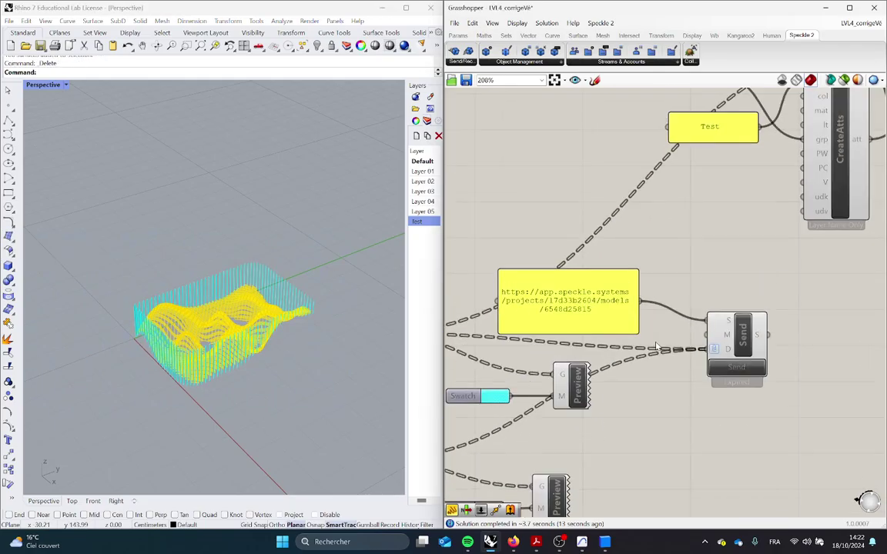
pyautogui.moveTo(673, 400); pyautogui.dragTo(613, 344, button='right')
pyautogui.click(736, 331)
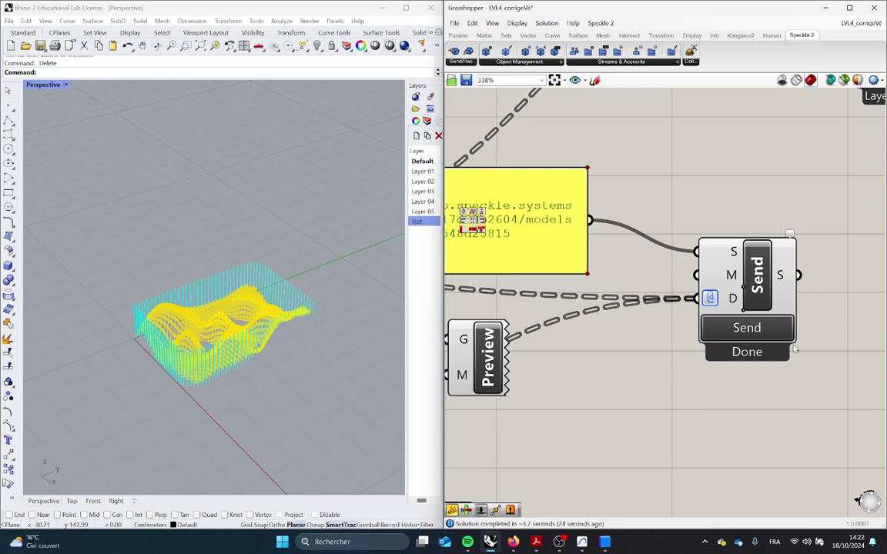
pyautogui.hotkey('alt', 'Tab')
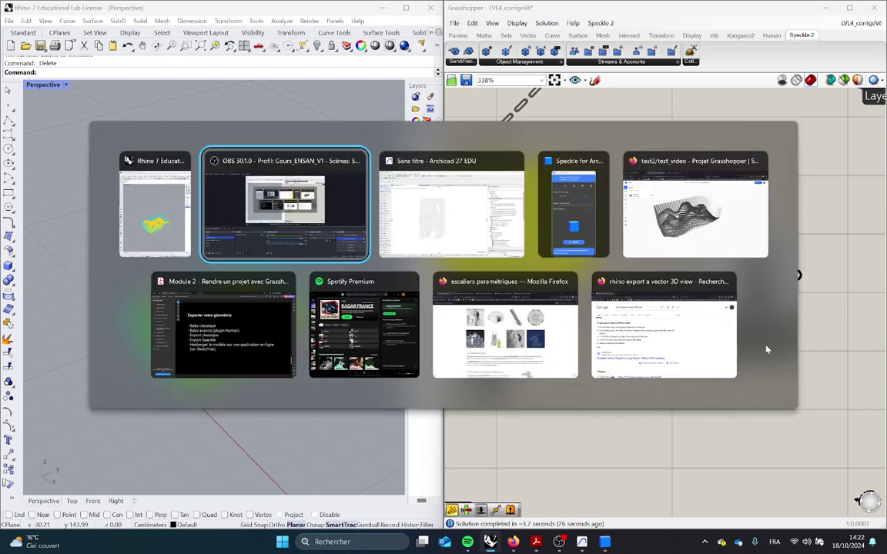
# Bring Archicad 27 and the Speckle connector forward and inspect the model in the 3D view
pyautogui.hotkey('alt', 'Tab')
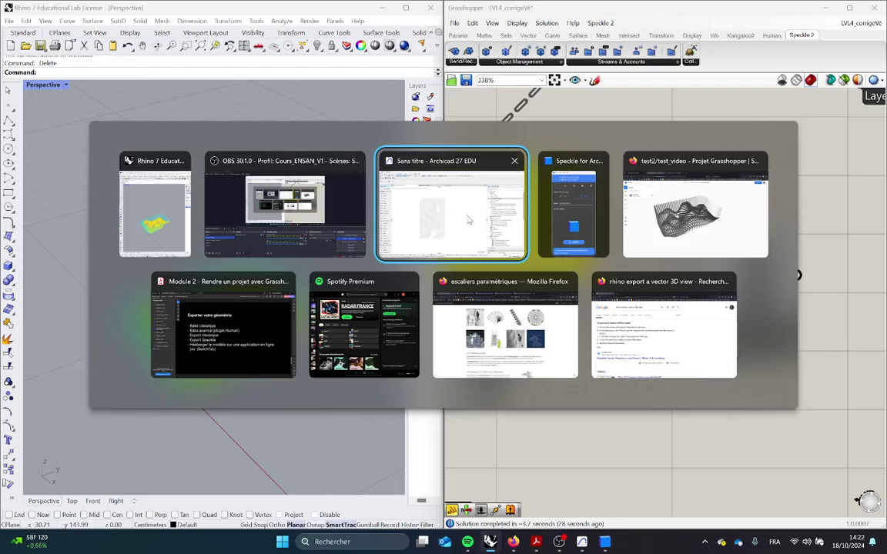
pyautogui.click(466, 240)
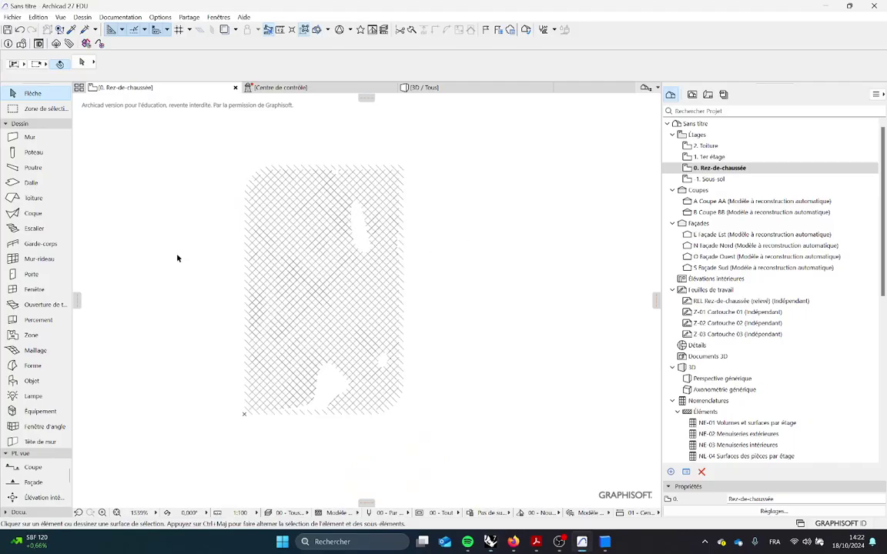
pyautogui.hotkey('alt', 'Tab')
pyautogui.click(539, 197)
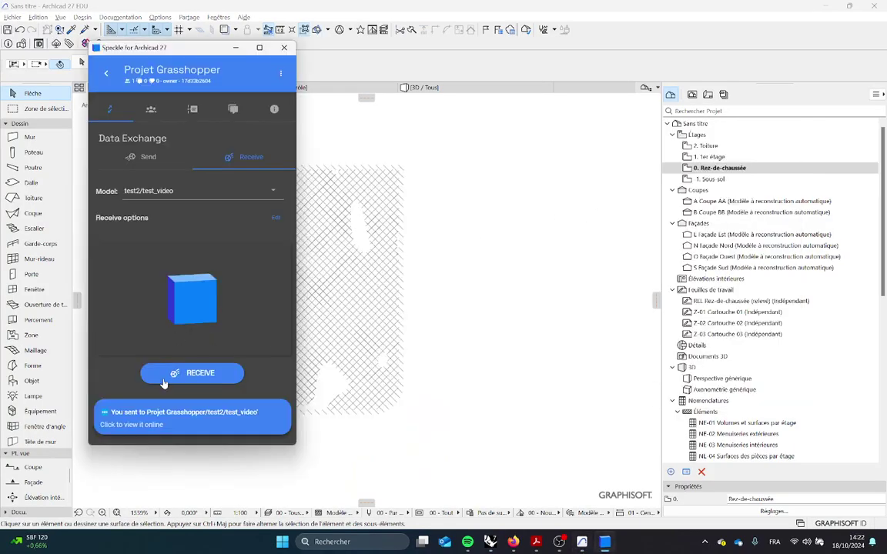
pyautogui.click(419, 87)
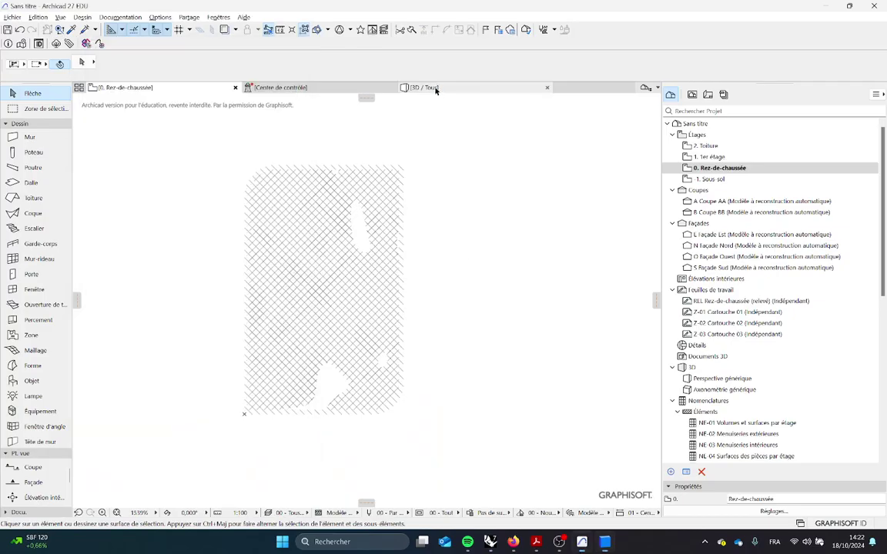
pyautogui.scroll(-5, 385, 312)
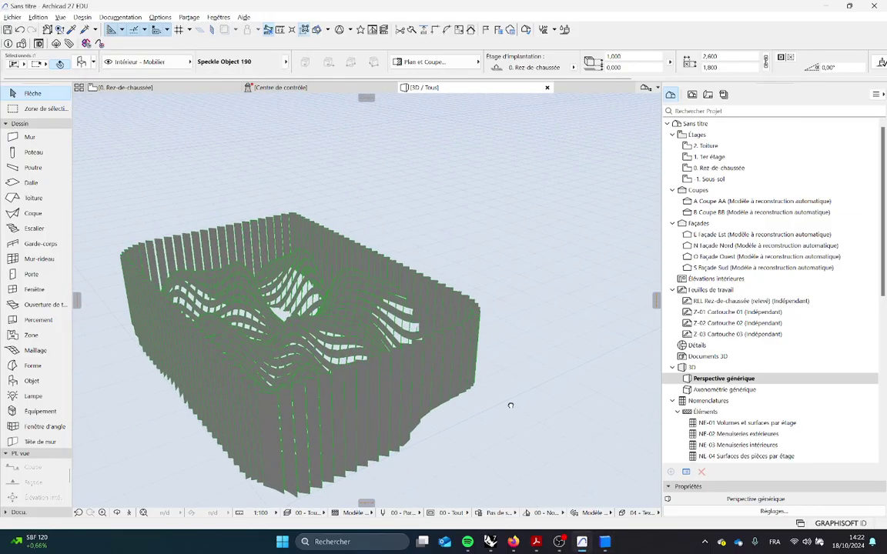
pyautogui.rightClick(542, 411)
pyautogui.click(548, 414)
pyautogui.keyDown('shift'); pyautogui.moveTo(577, 414); pyautogui.dragTo(509, 401, button='middle'); pyautogui.keyUp('shift')
pyautogui.scroll(-3, 489, 384)
# Receive the latest test2/test_video version from Speckle into Archicad
pyautogui.hotkey('alt', 'Tab')
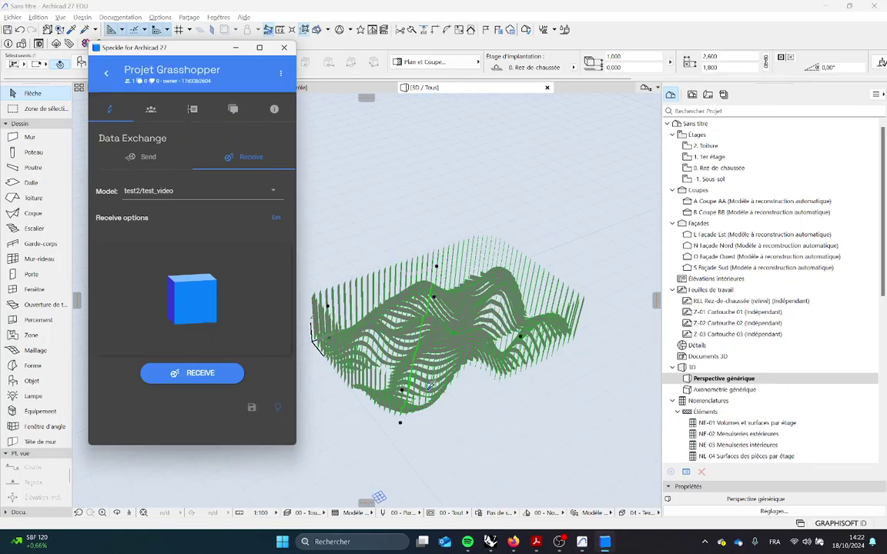
pyautogui.click(198, 376)
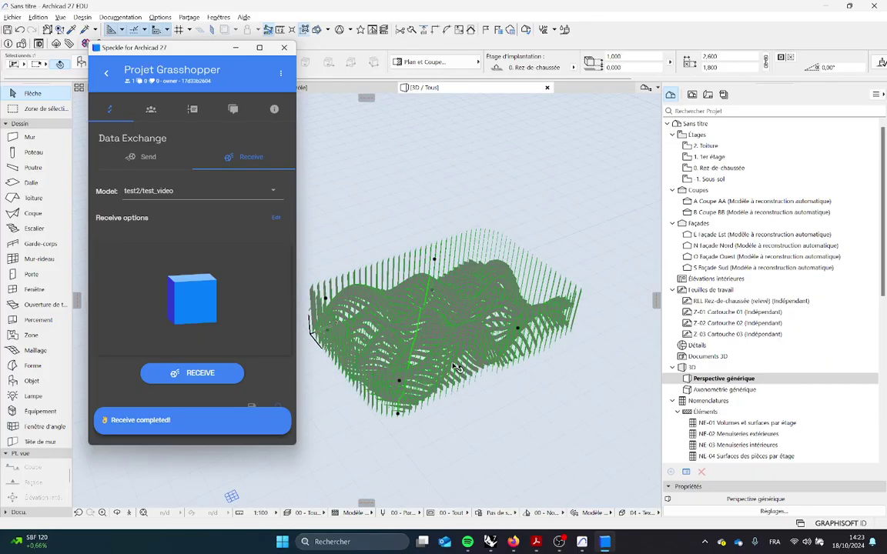
pyautogui.click(499, 397)
# Undo the last change, then box-select and delete the previously received terrain mesh
pyautogui.keyDown('shift'); pyautogui.moveTo(499, 397); pyautogui.dragTo(549, 466, button='middle'); pyautogui.keyUp('shift')
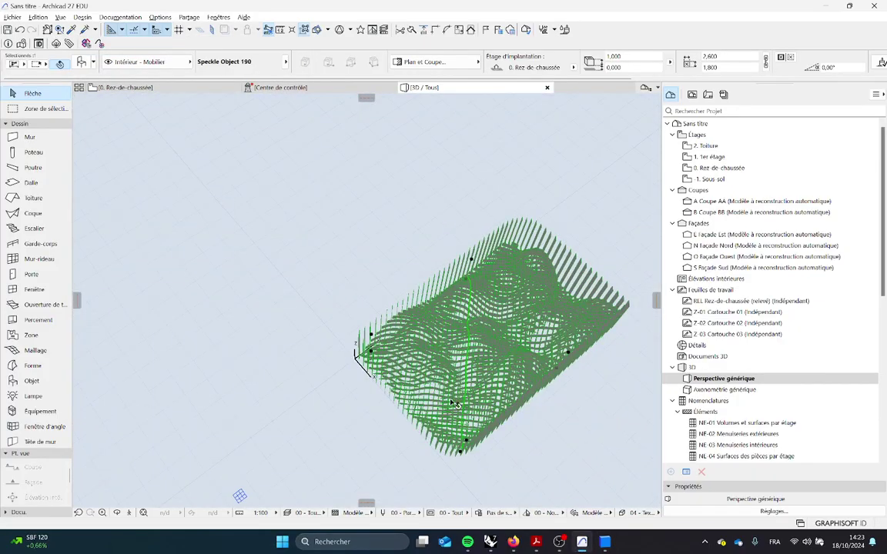
pyautogui.hotkey('ctrl', 'z')
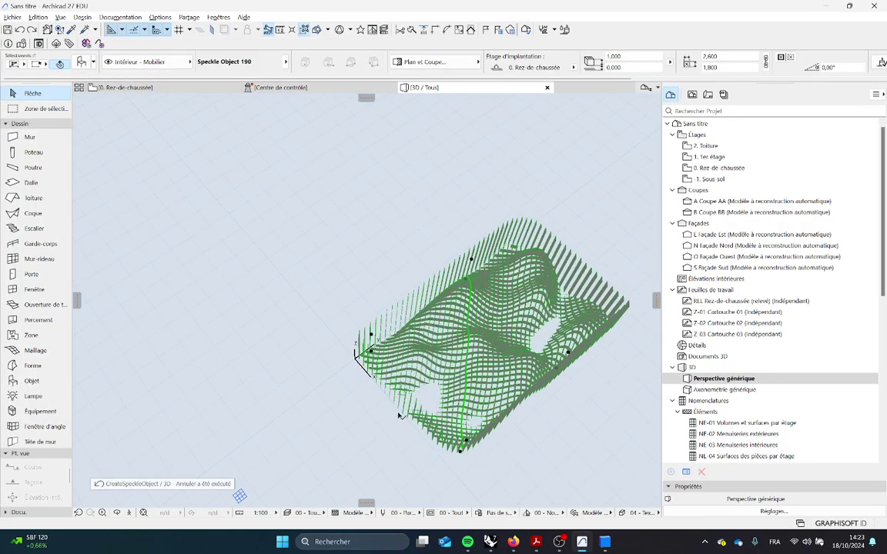
pyautogui.scroll(-3, 430, 414)
pyautogui.click(370, 284)
pyautogui.moveTo(537, 449); pyautogui.dragTo(374, 291)
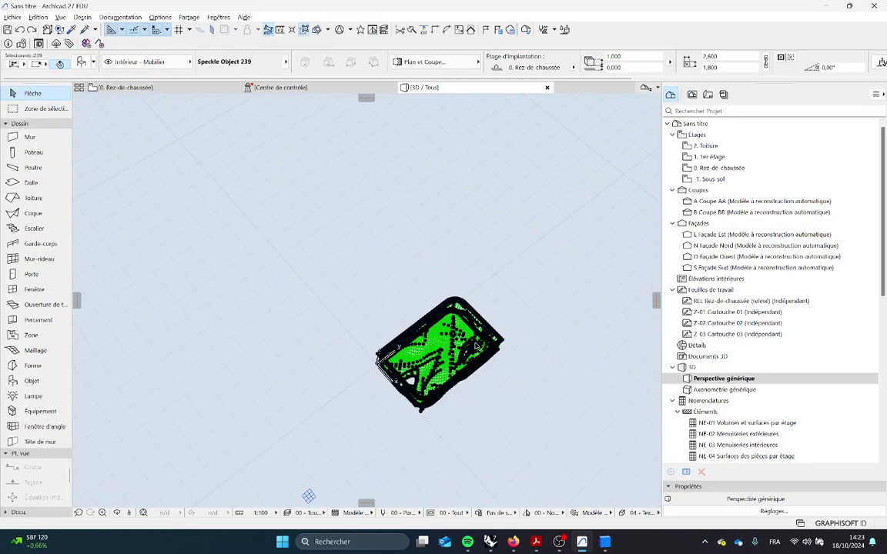
pyautogui.press('Delete')
# Receive the test_video model again from Speckle, then switch to the Module 2 course PDF
pyautogui.hotkey('alt', 'Tab')
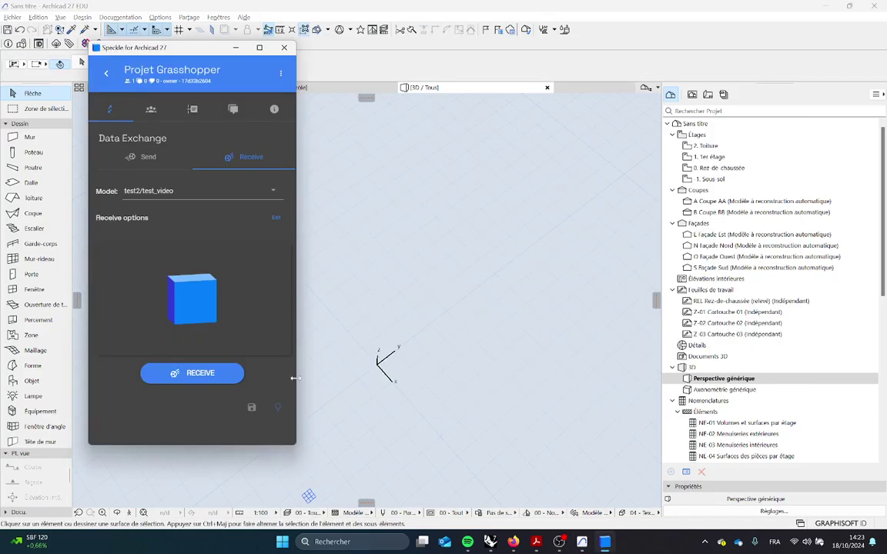
pyautogui.click(158, 377)
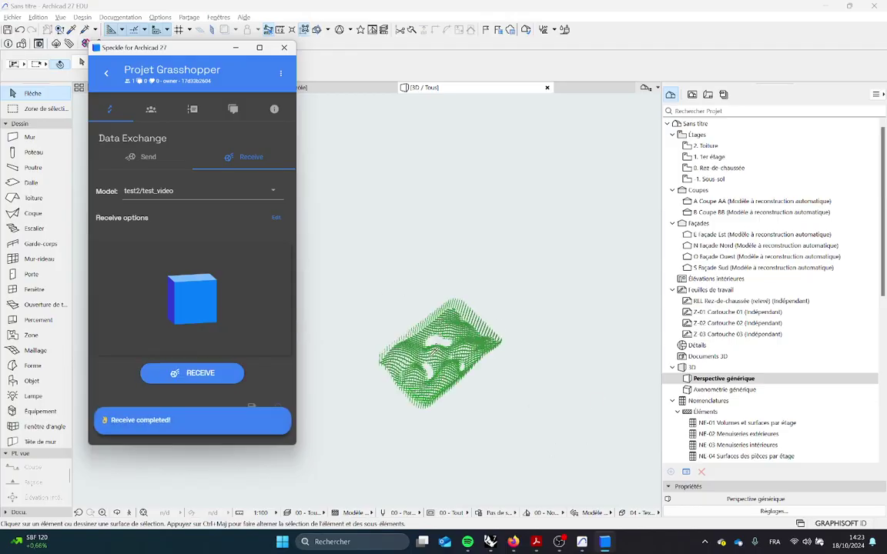
pyautogui.scroll(5, 443, 397)
pyautogui.moveTo(447, 445); pyautogui.dragTo(634, 492, button='middle')
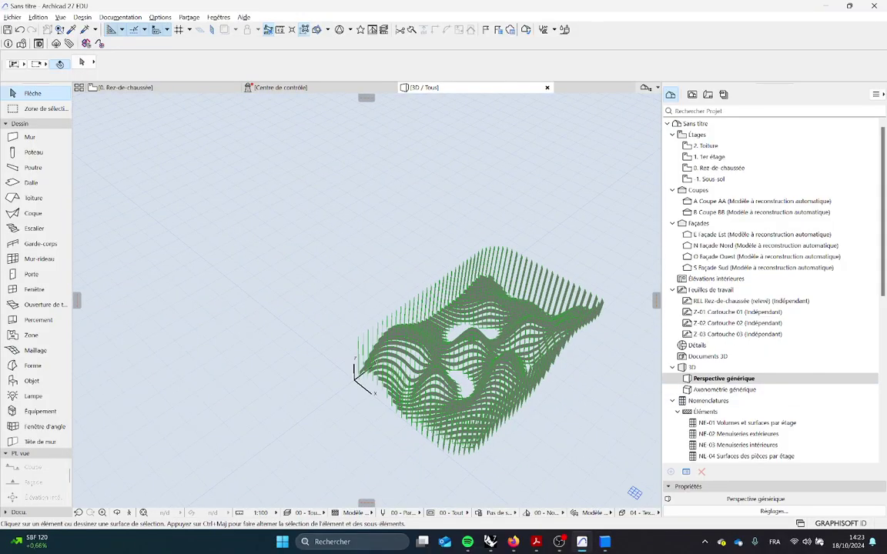
pyautogui.hotkey('alt', 'Tab')
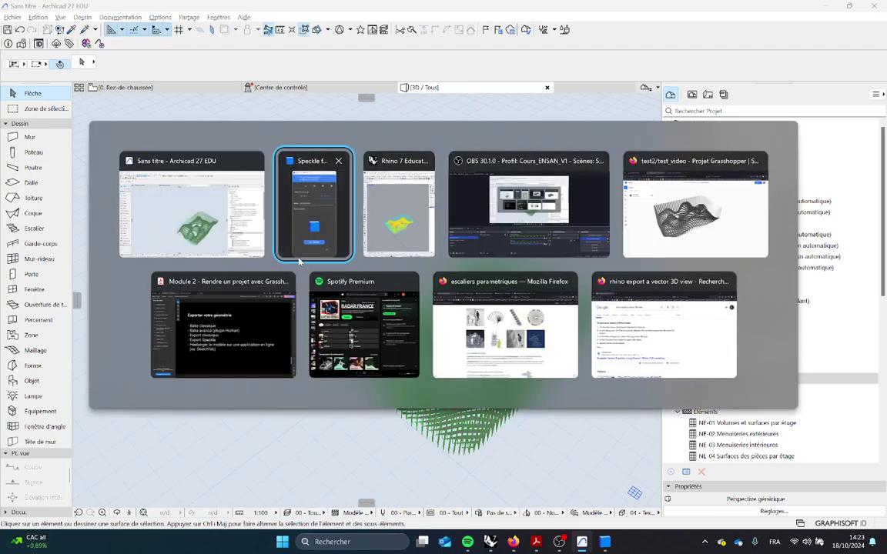
pyautogui.click(228, 353)
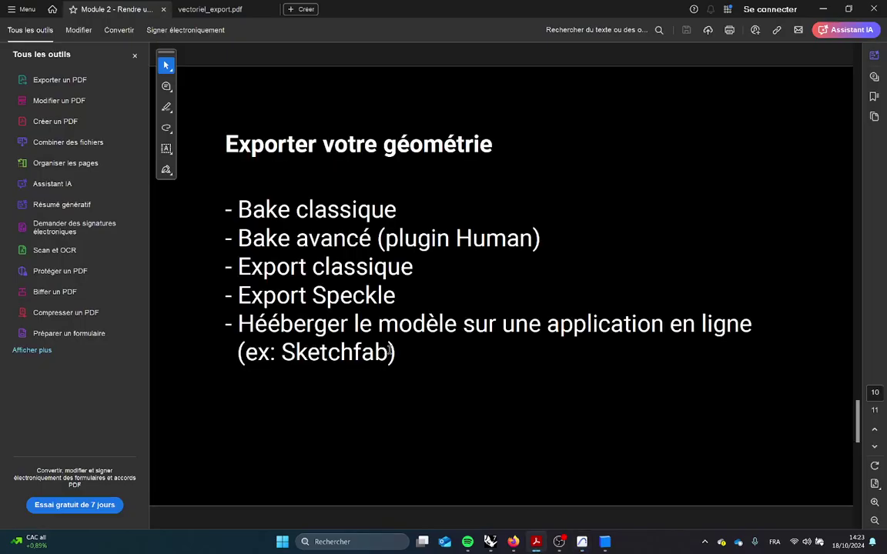